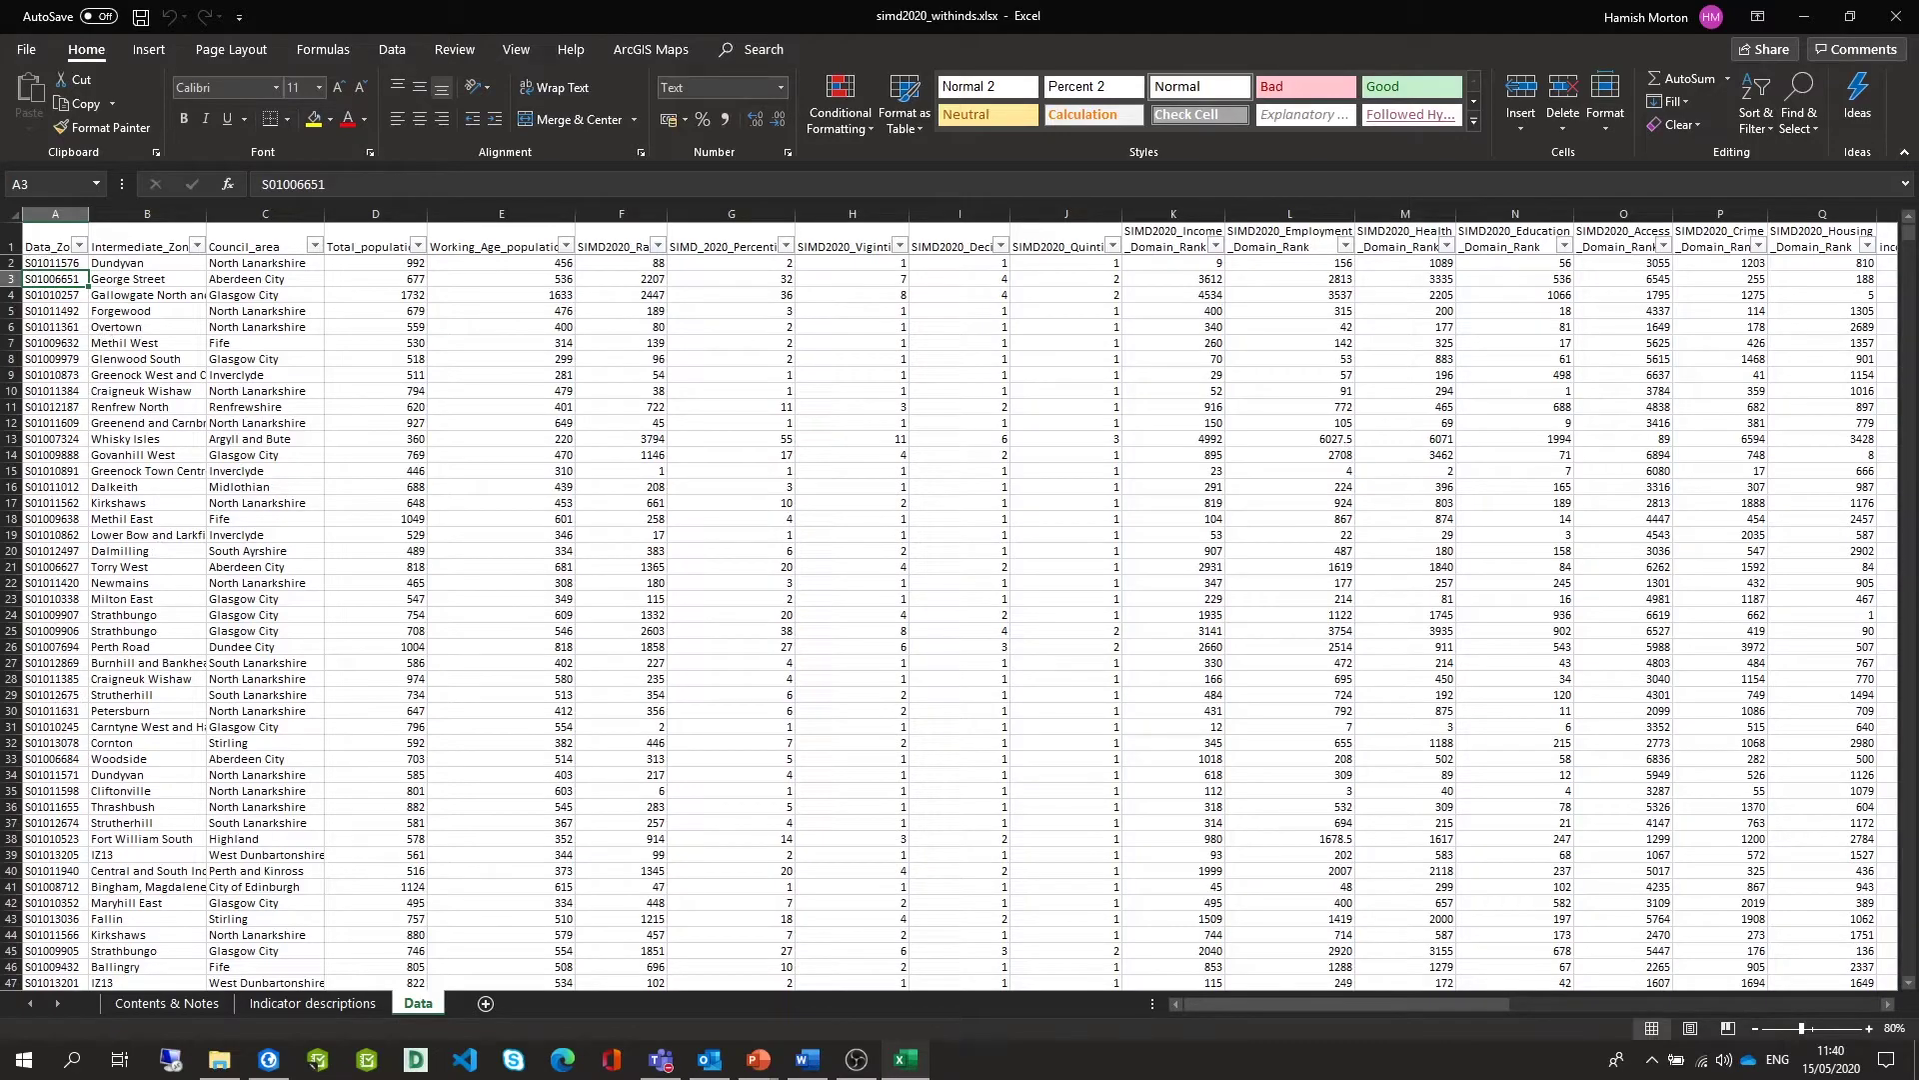
Switch to ArcGIS Pro and set up a feature class import into VirtualConference.gdb with sc_dz_11.shp as the input features
key("alt+Tab")
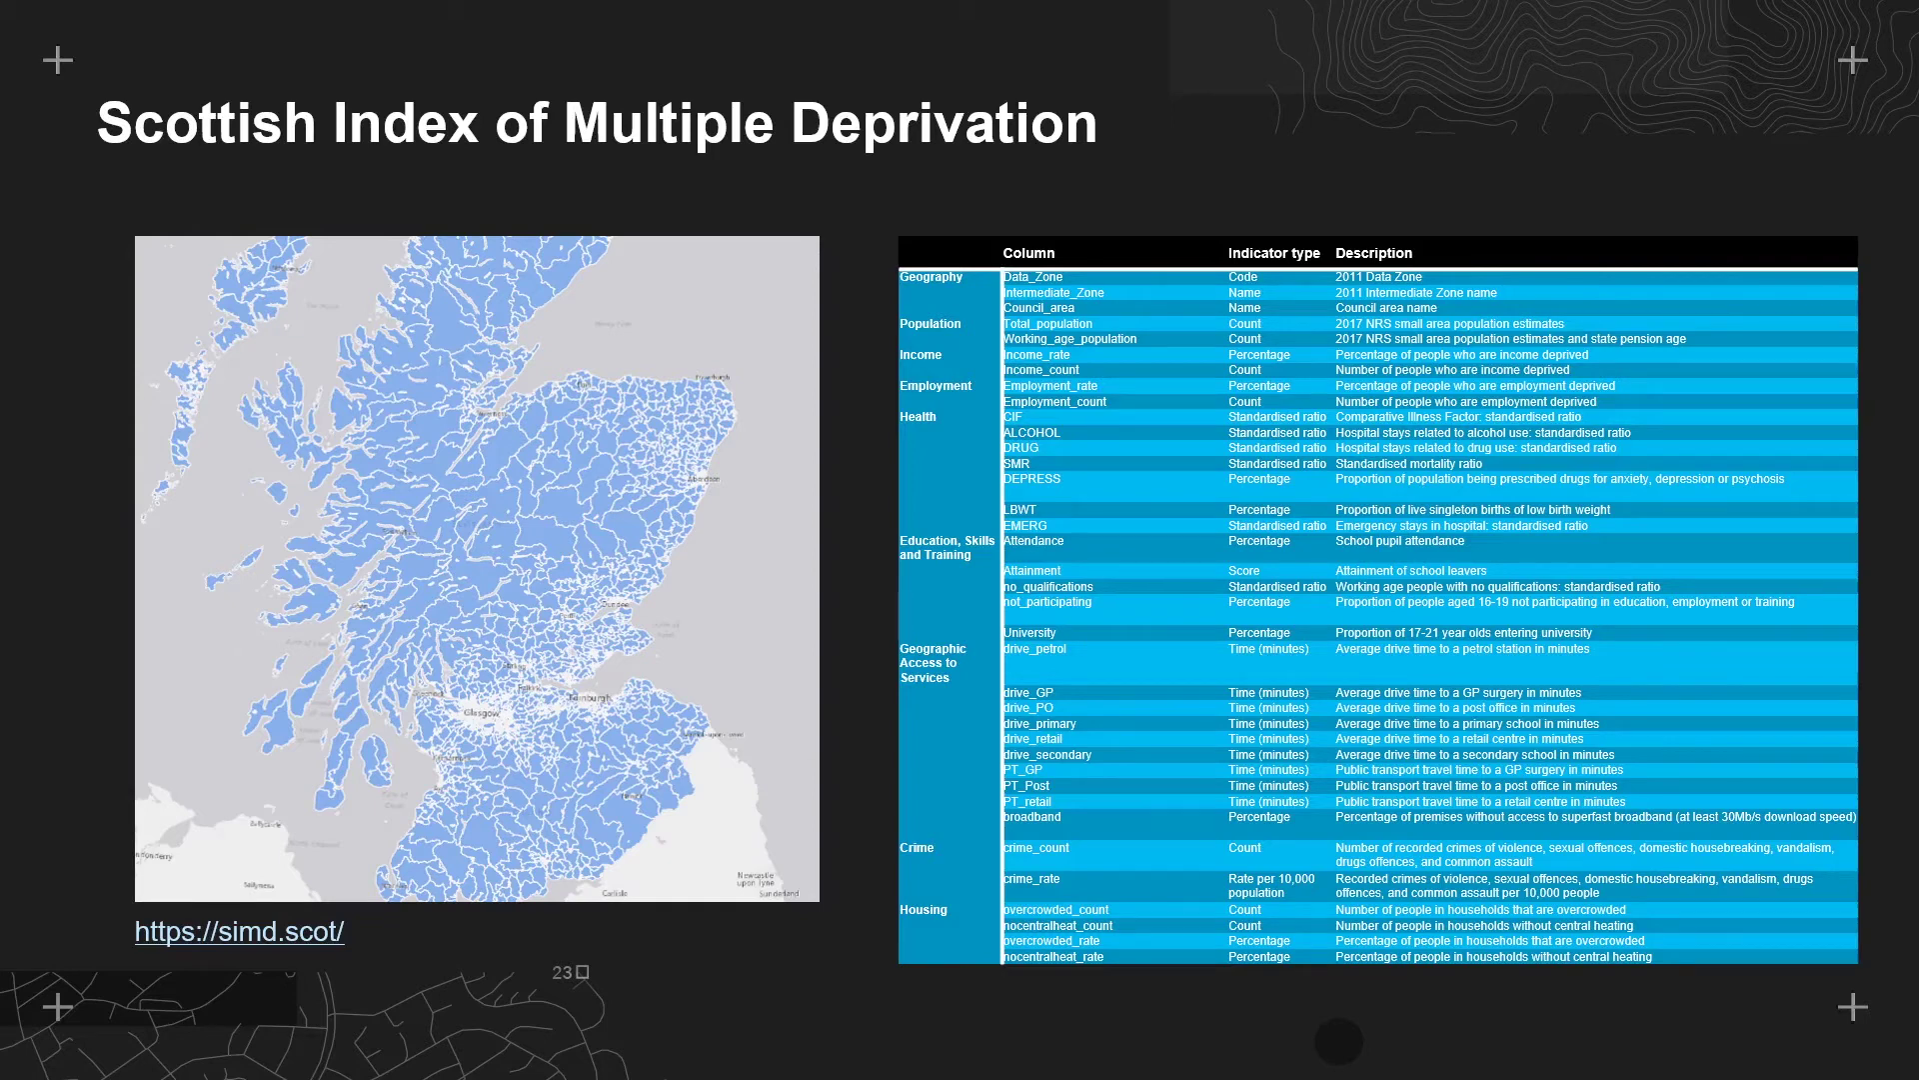
key("alt+Tab")
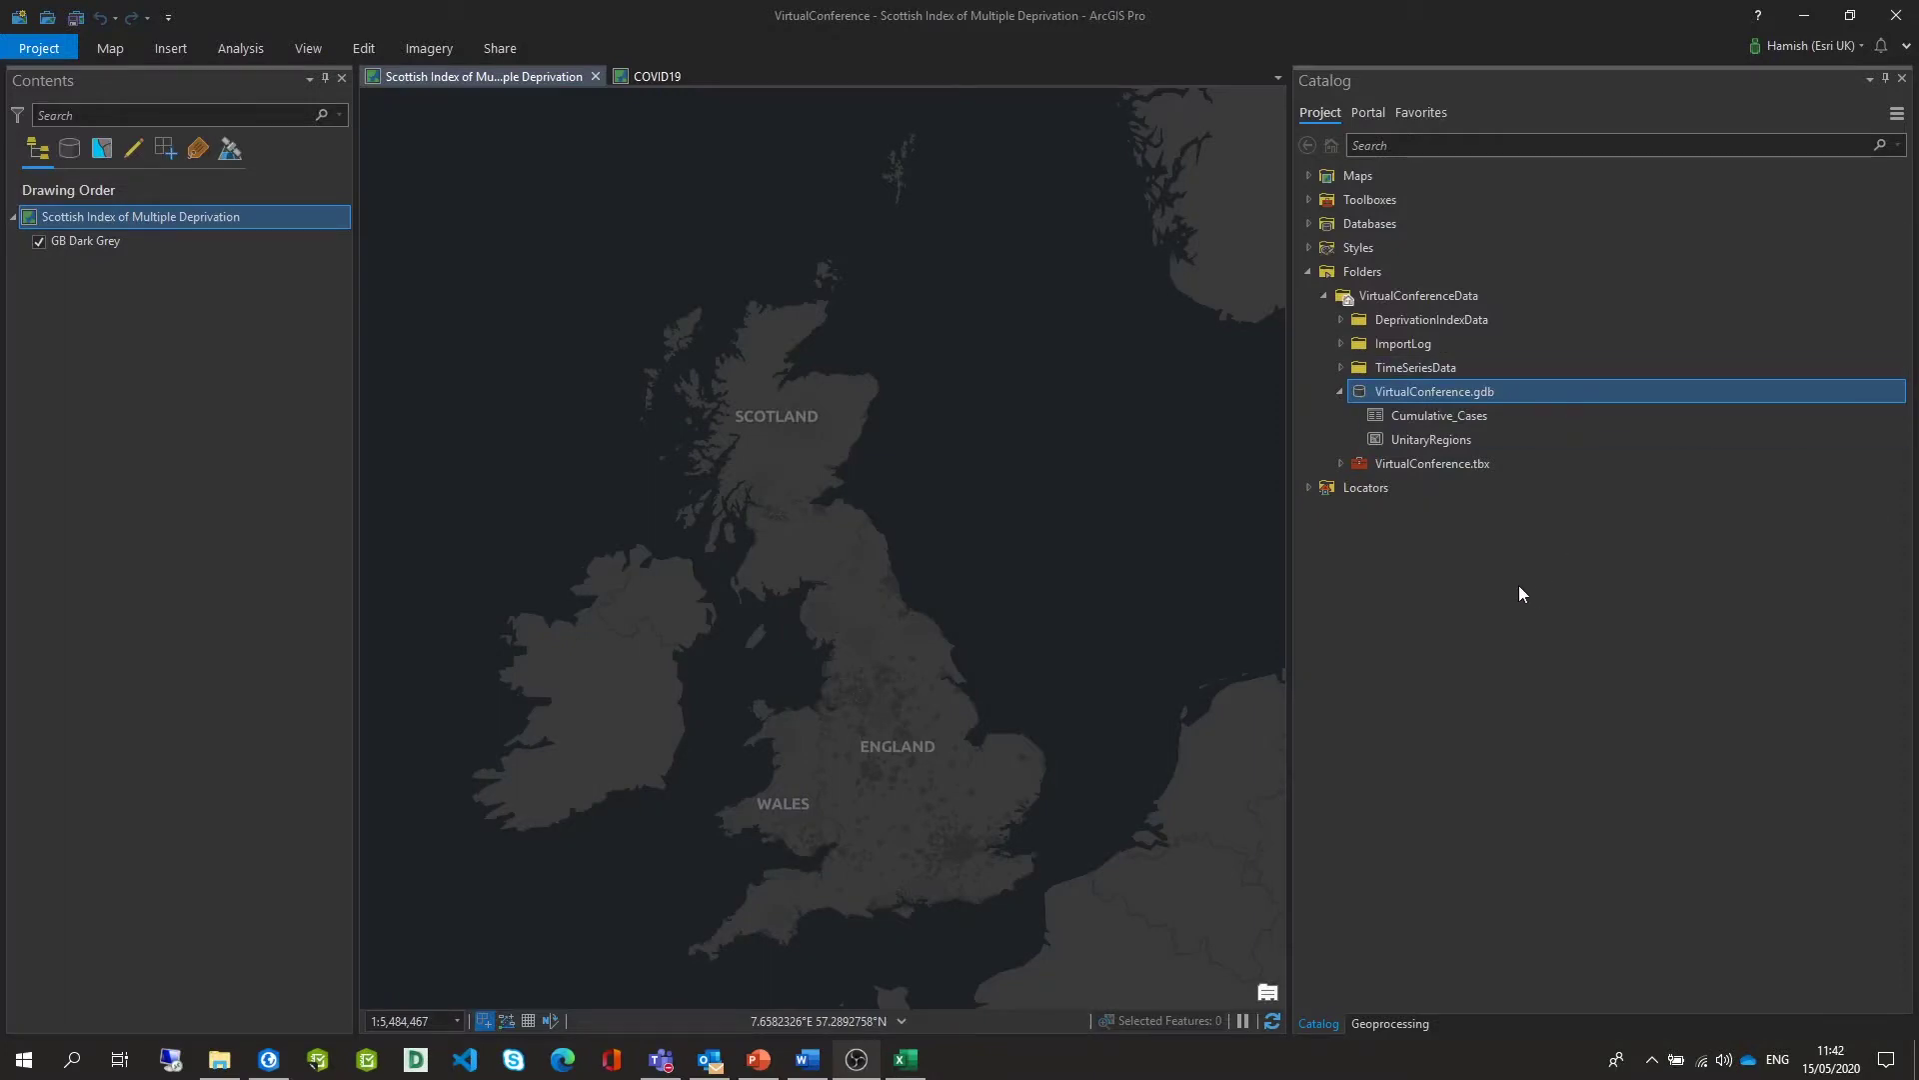
right_click(1419, 392)
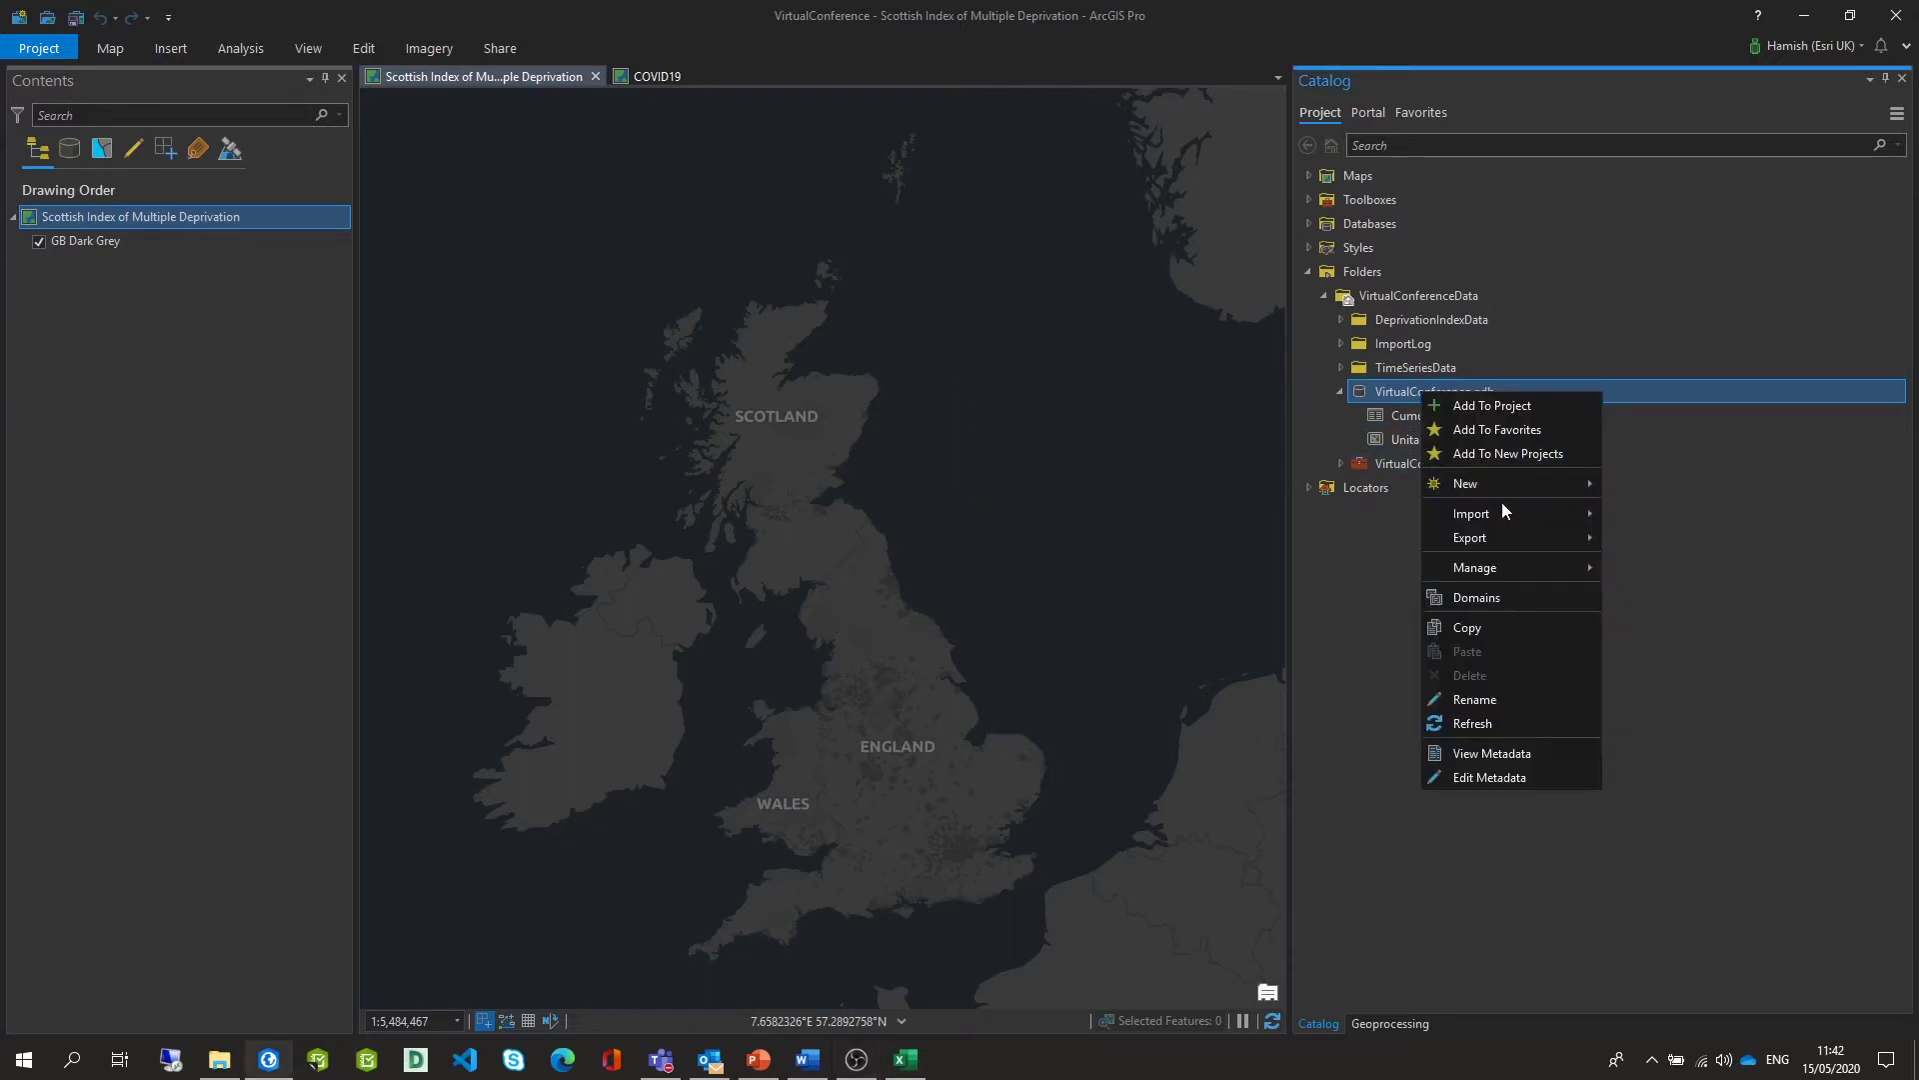
mouse_move(1504, 510)
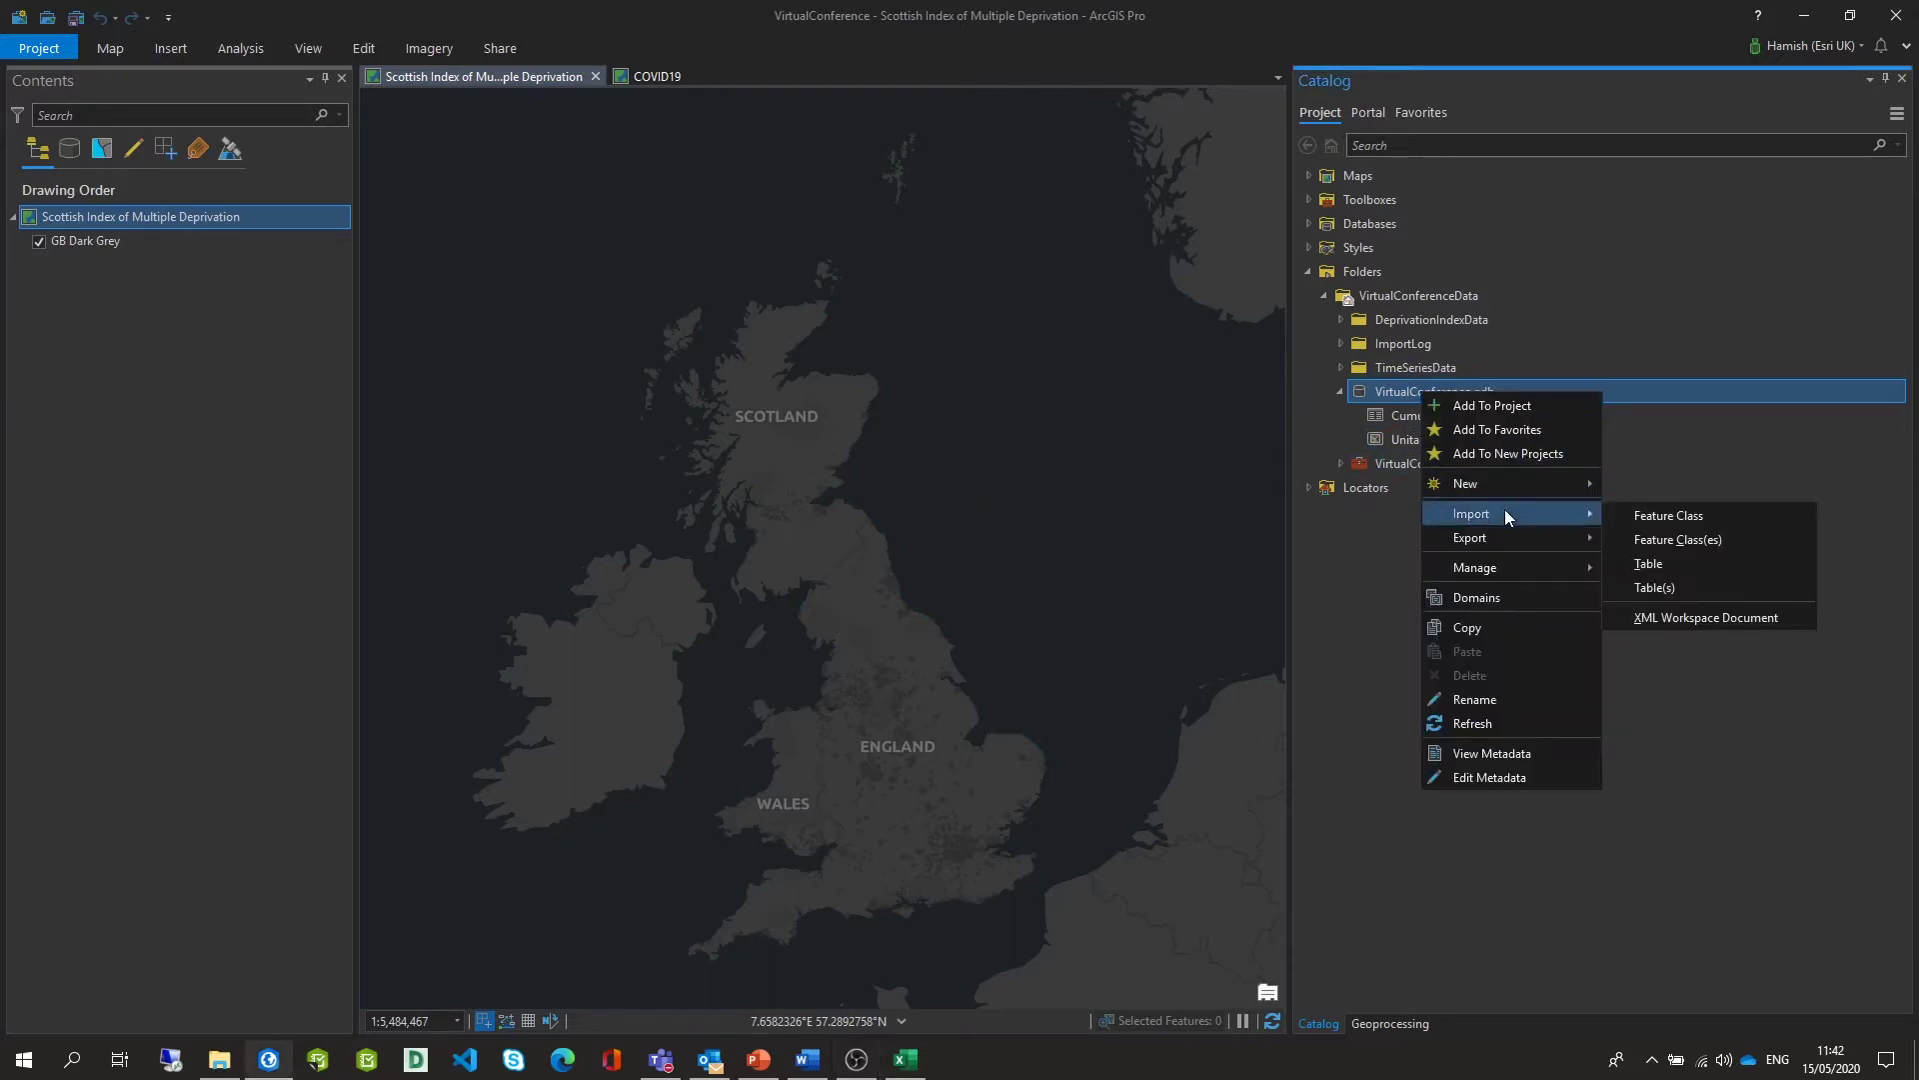
left_click(1651, 518)
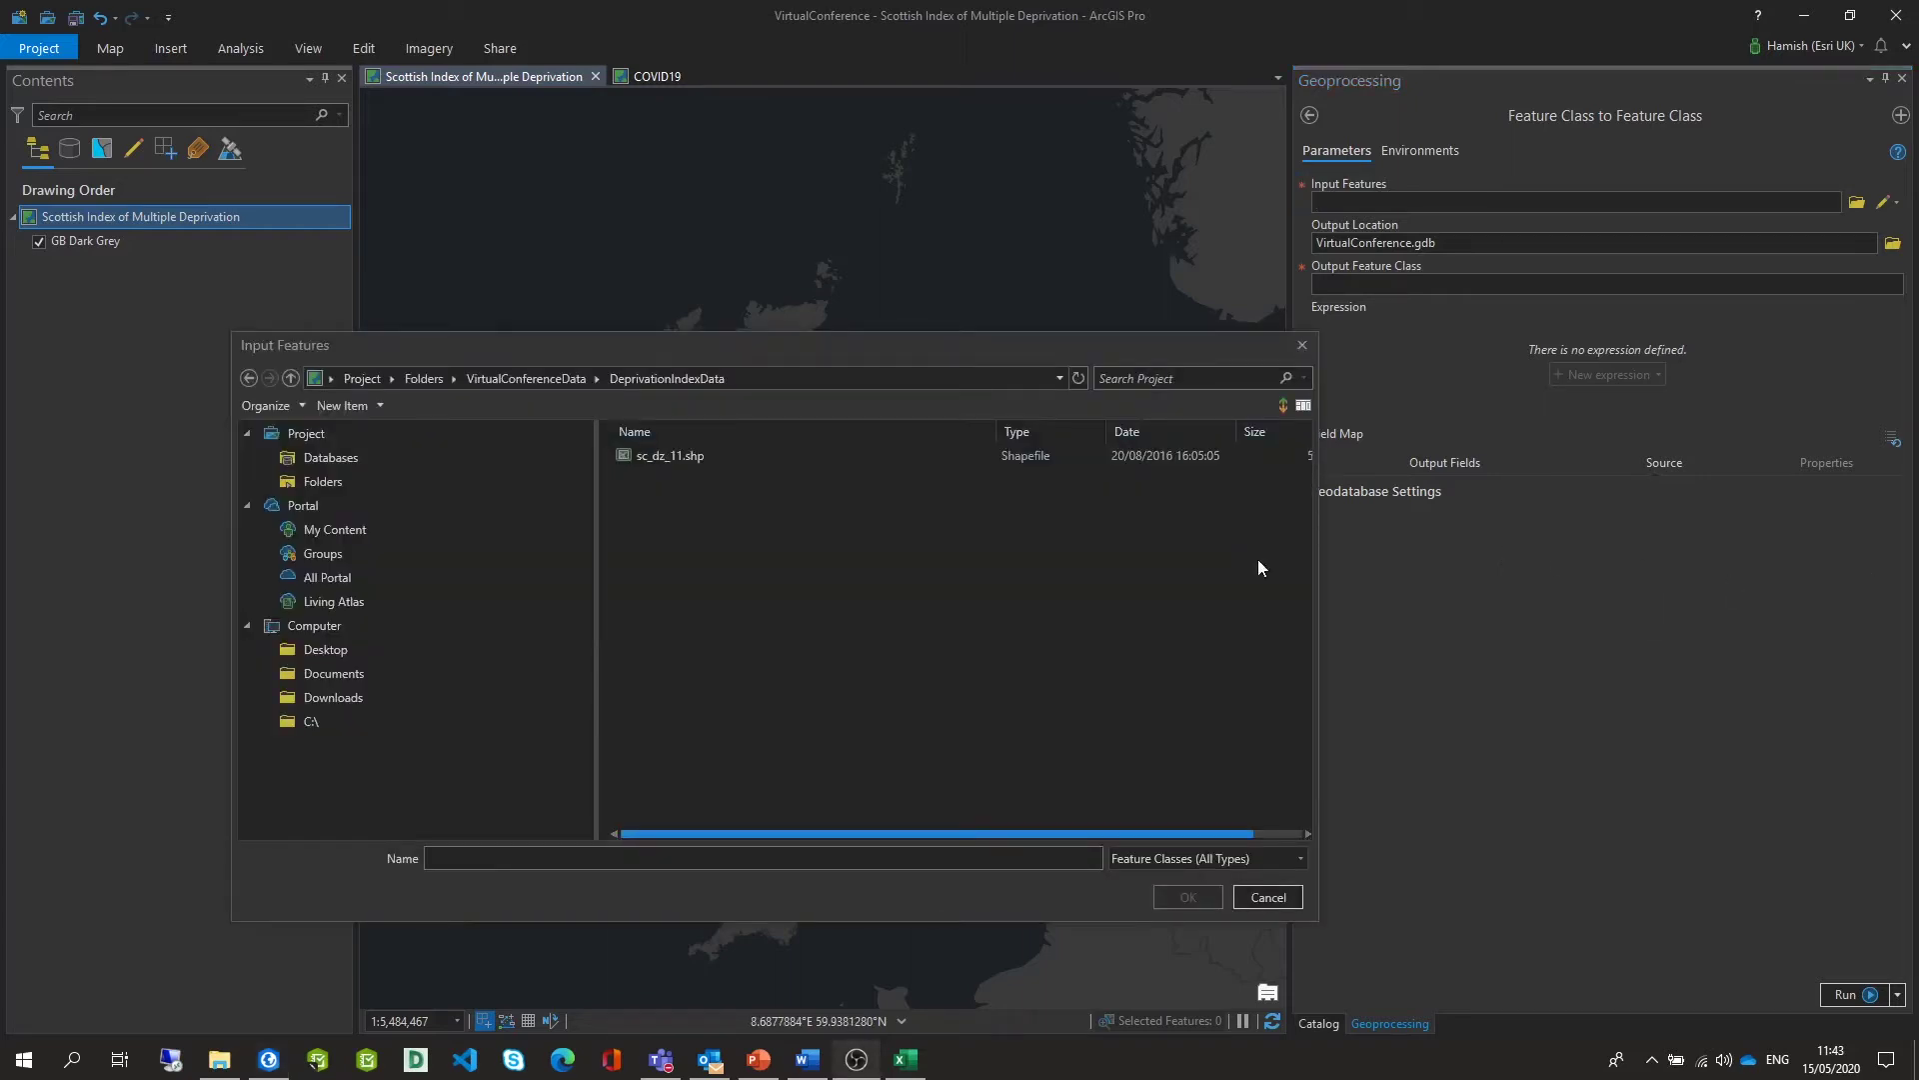
left_click(770, 454)
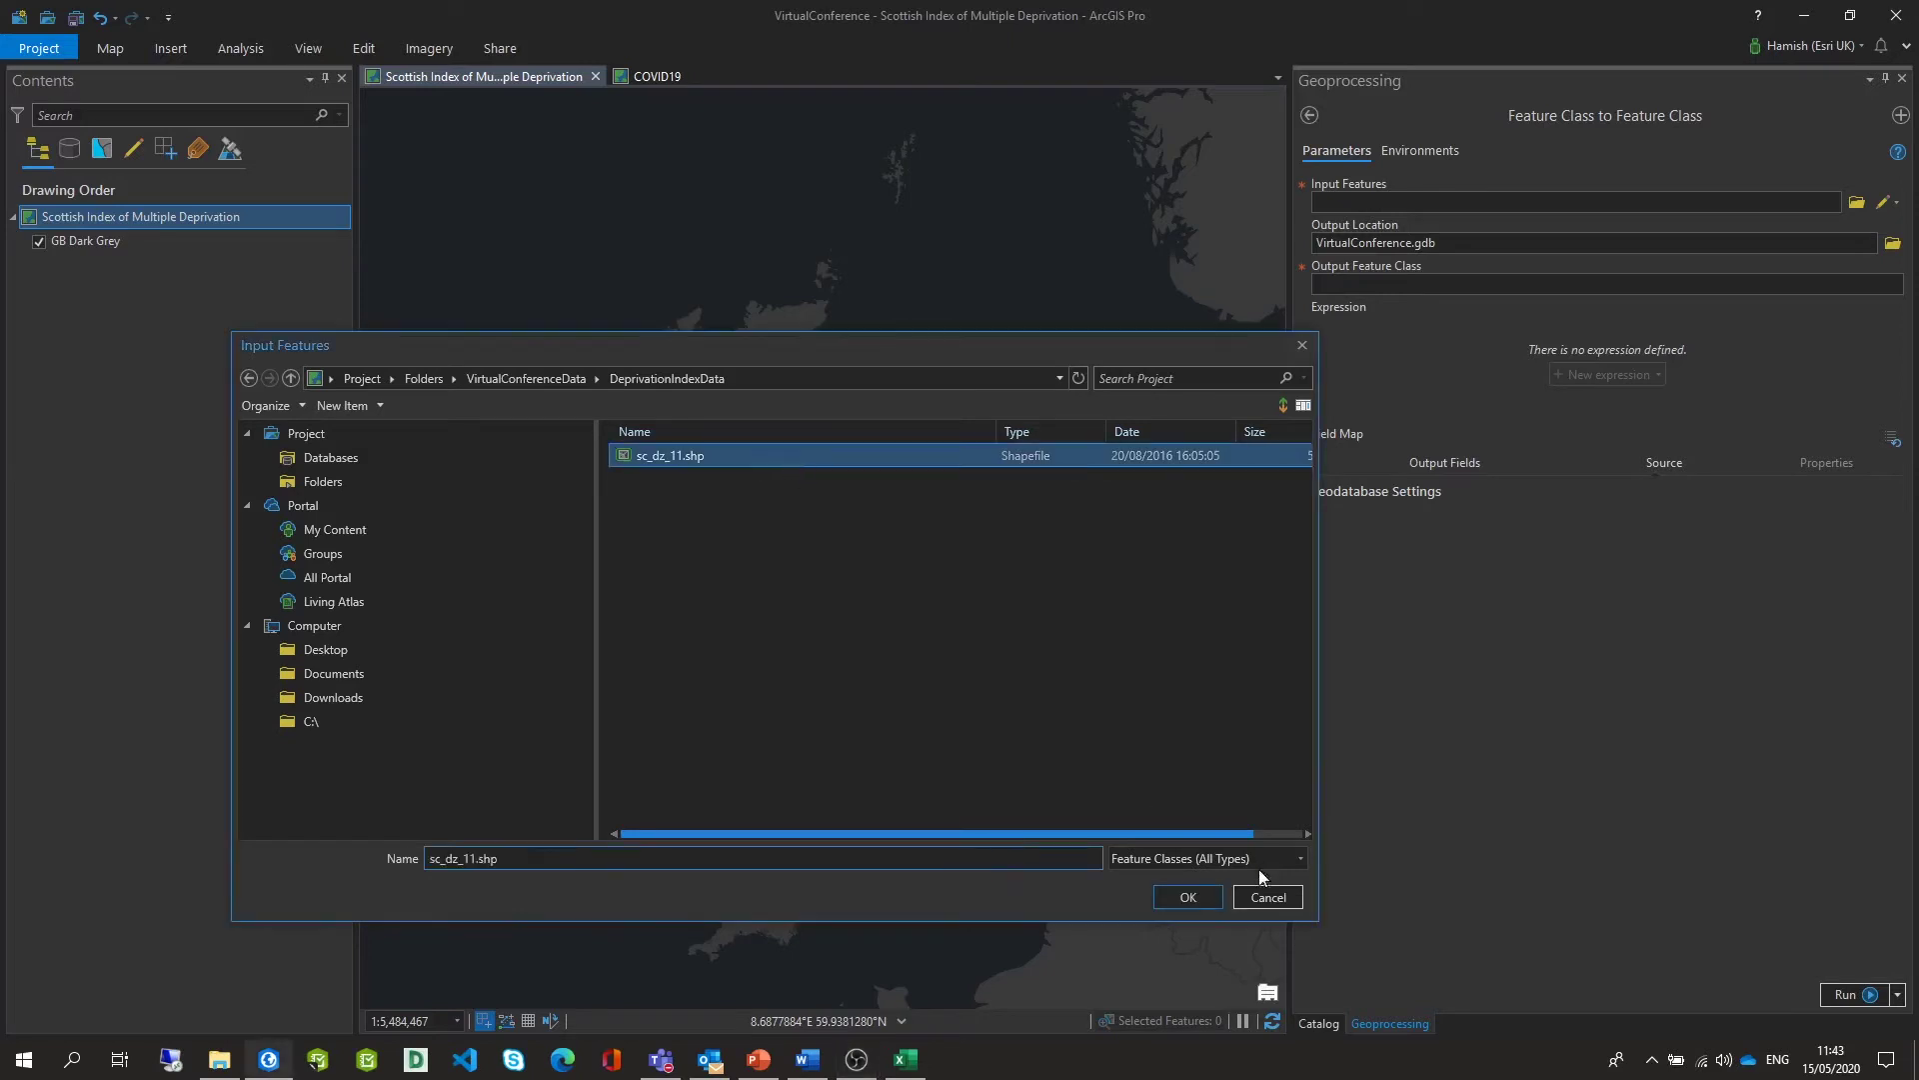
left_click(1215, 896)
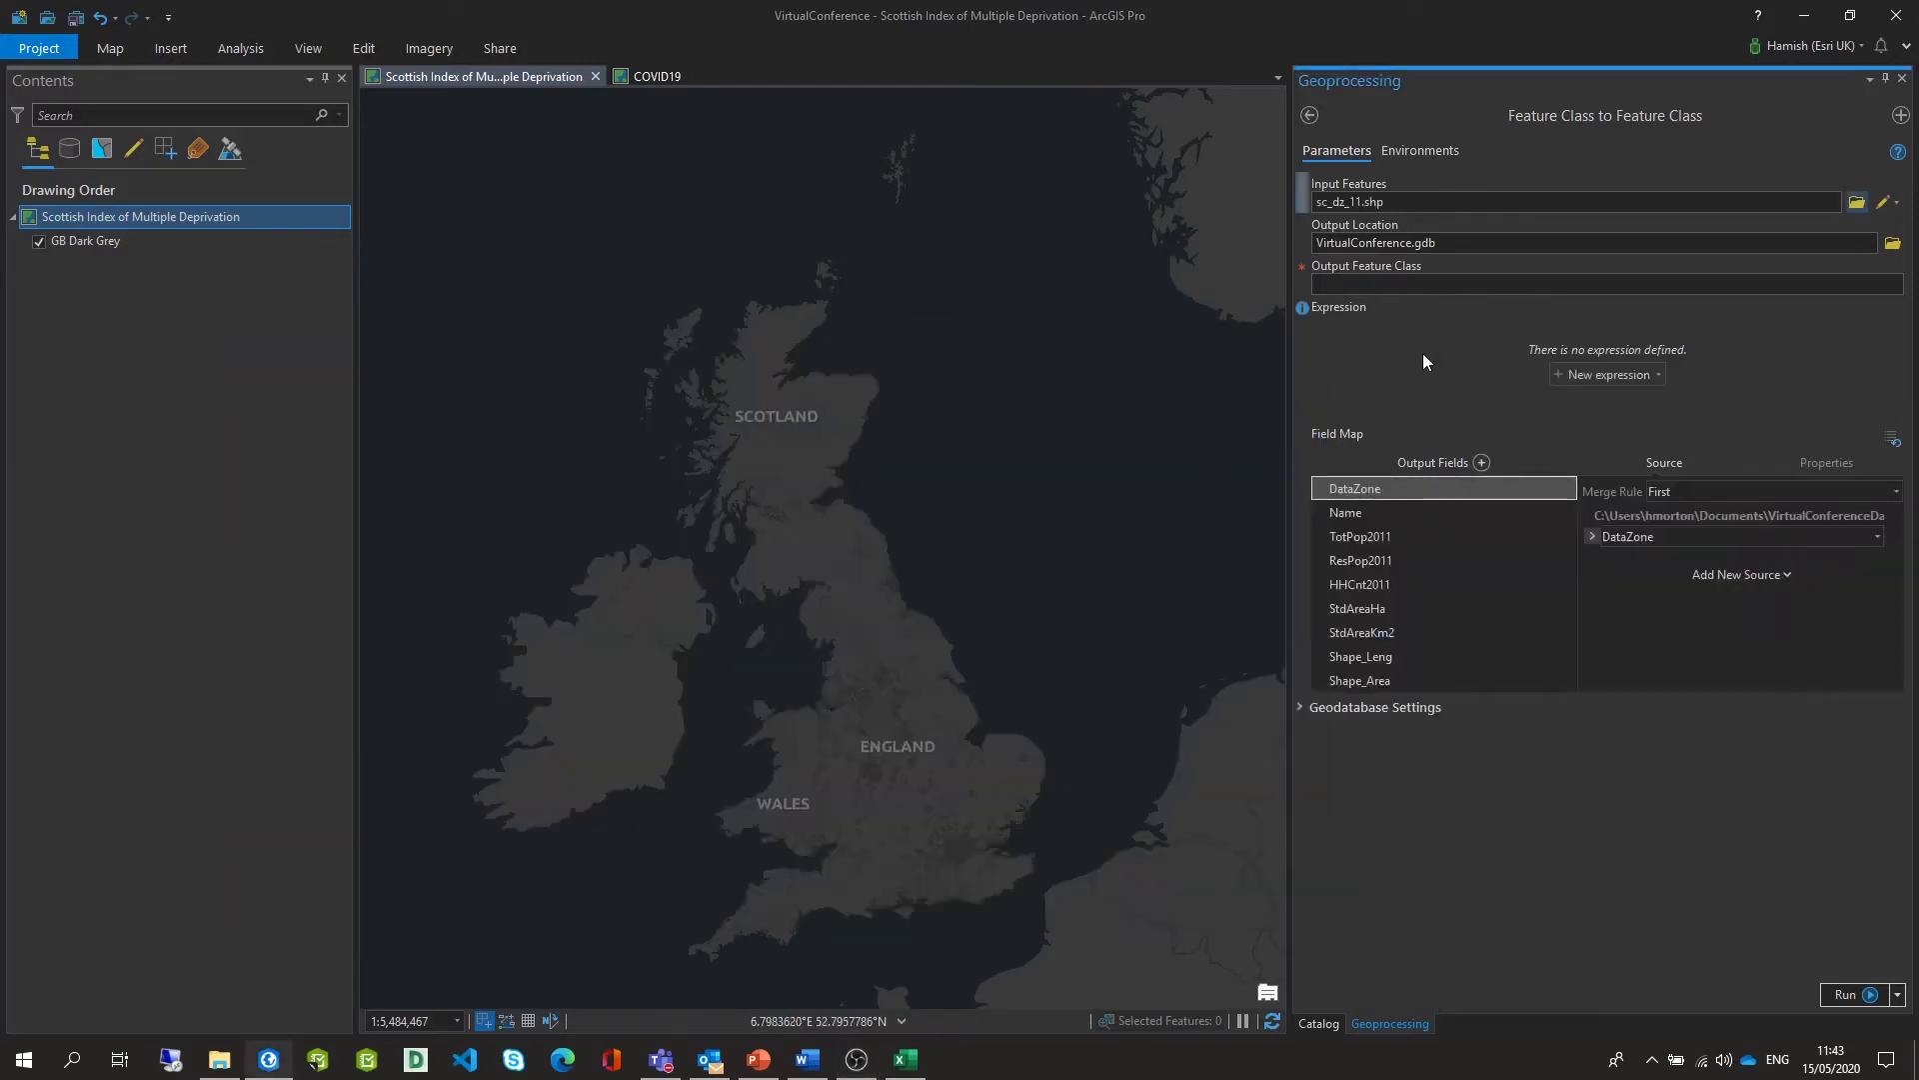
Name the output feature class Datazones_SIMD and run the Feature Class to Feature Class conversion
left_click(1363, 287)
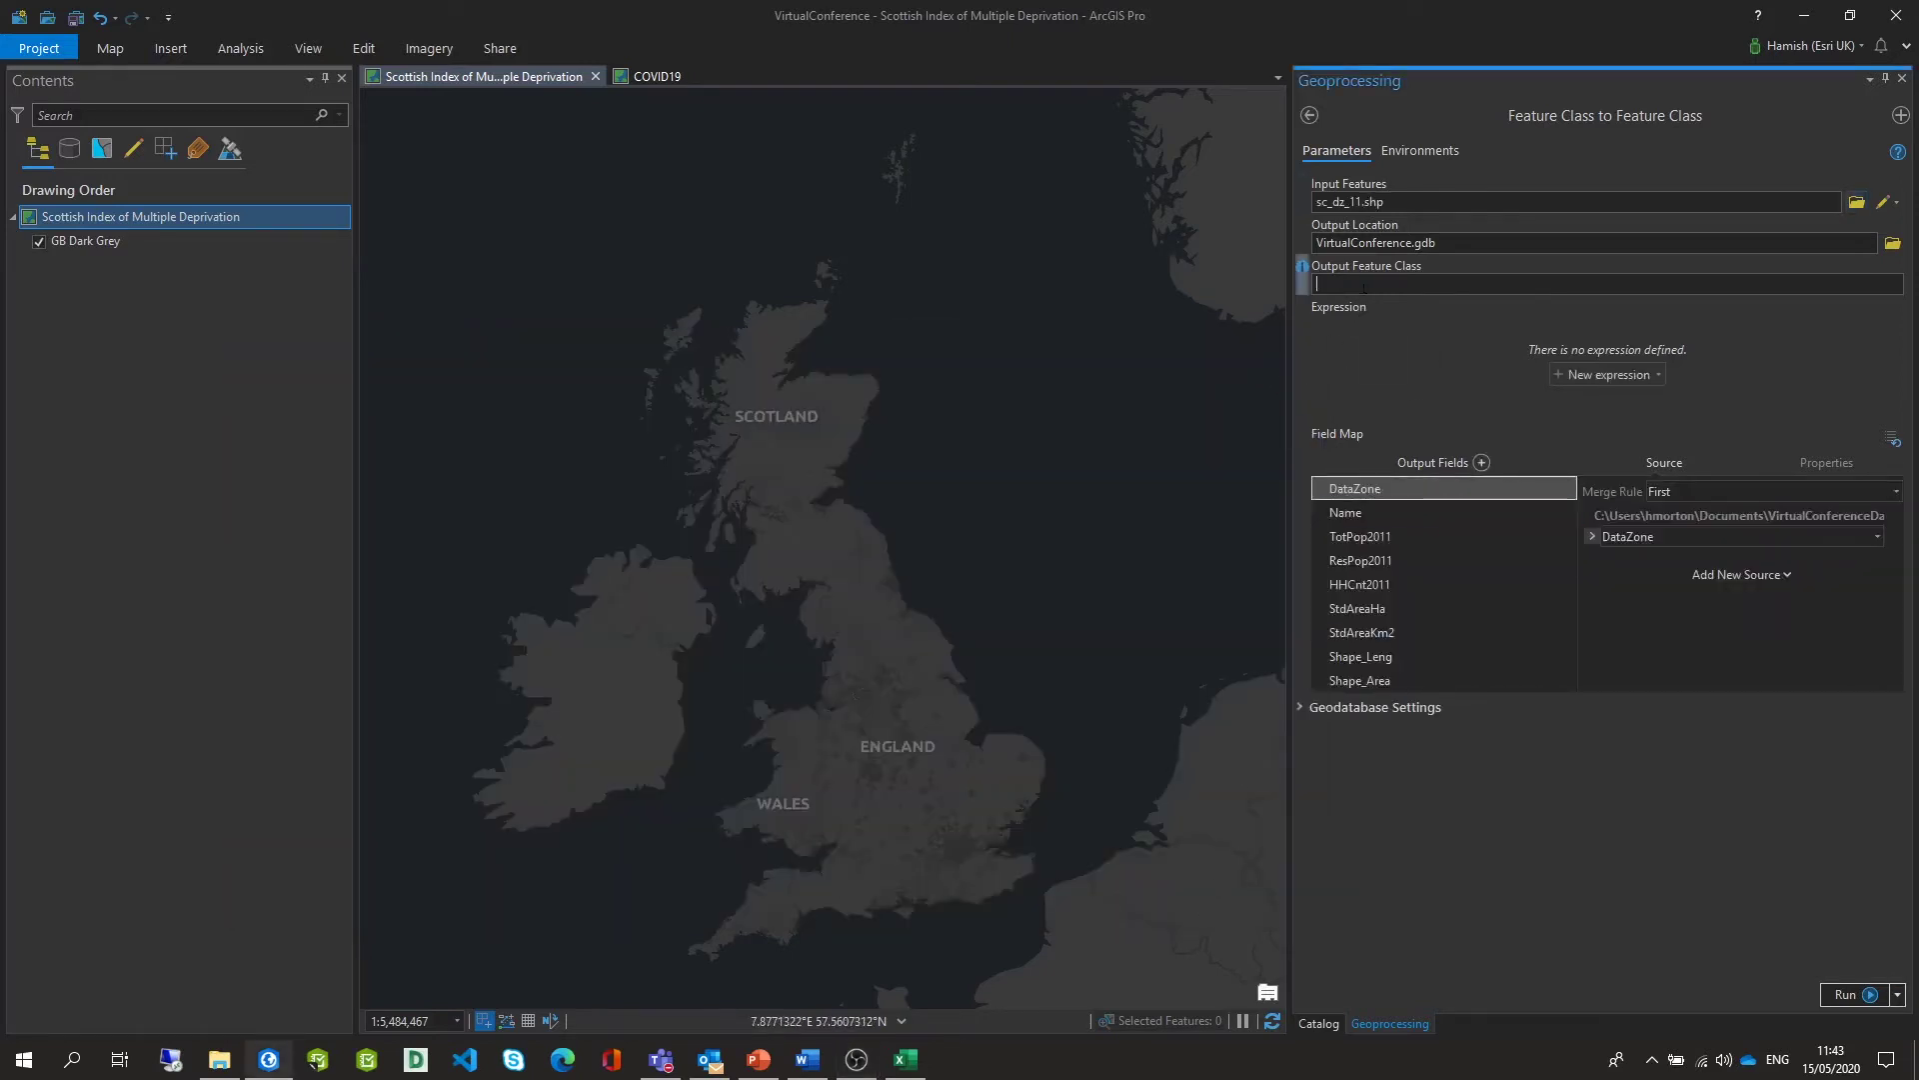
type("Datazones_SIMD")
left_click(1849, 994)
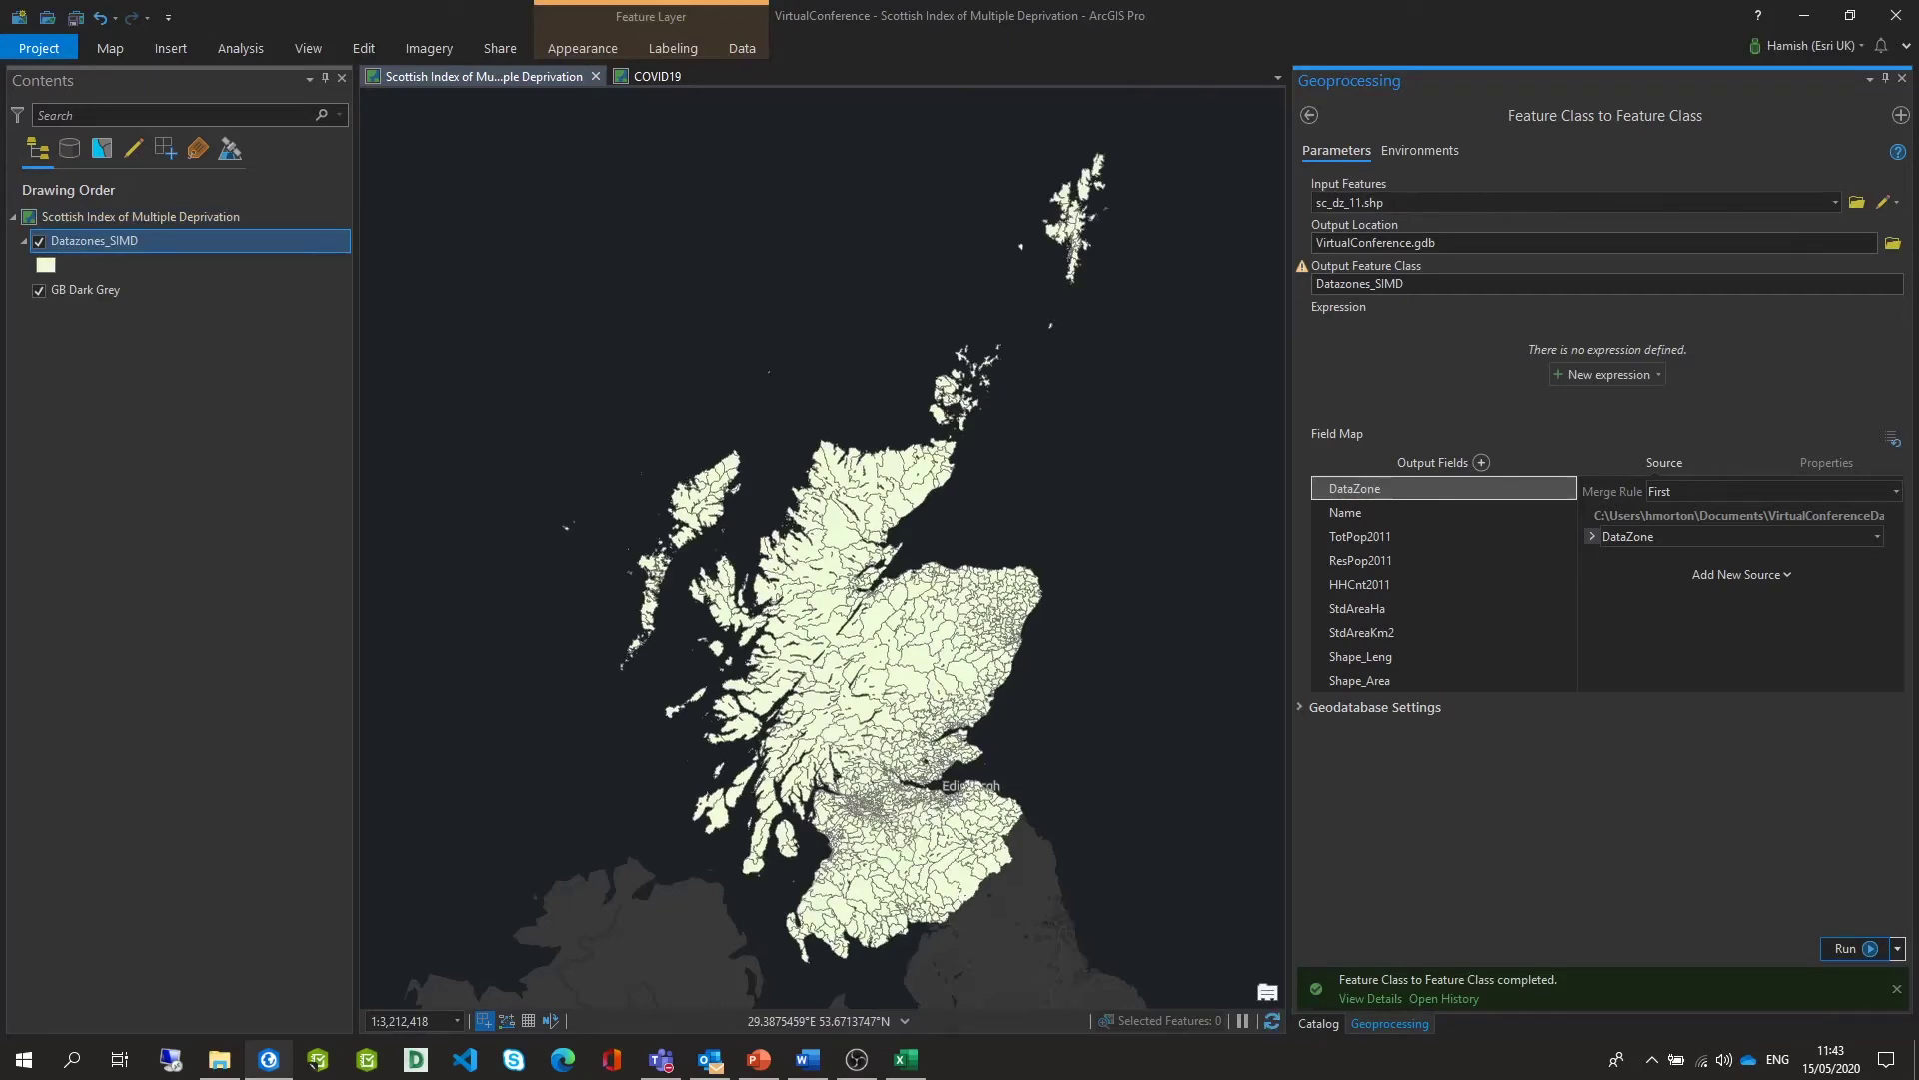
Switch to Excel to examine the EMERG indicator column in the Data sheet of simd2020_withinds.xlsx, and return to ArcGIS Pro
key("alt+Tab")
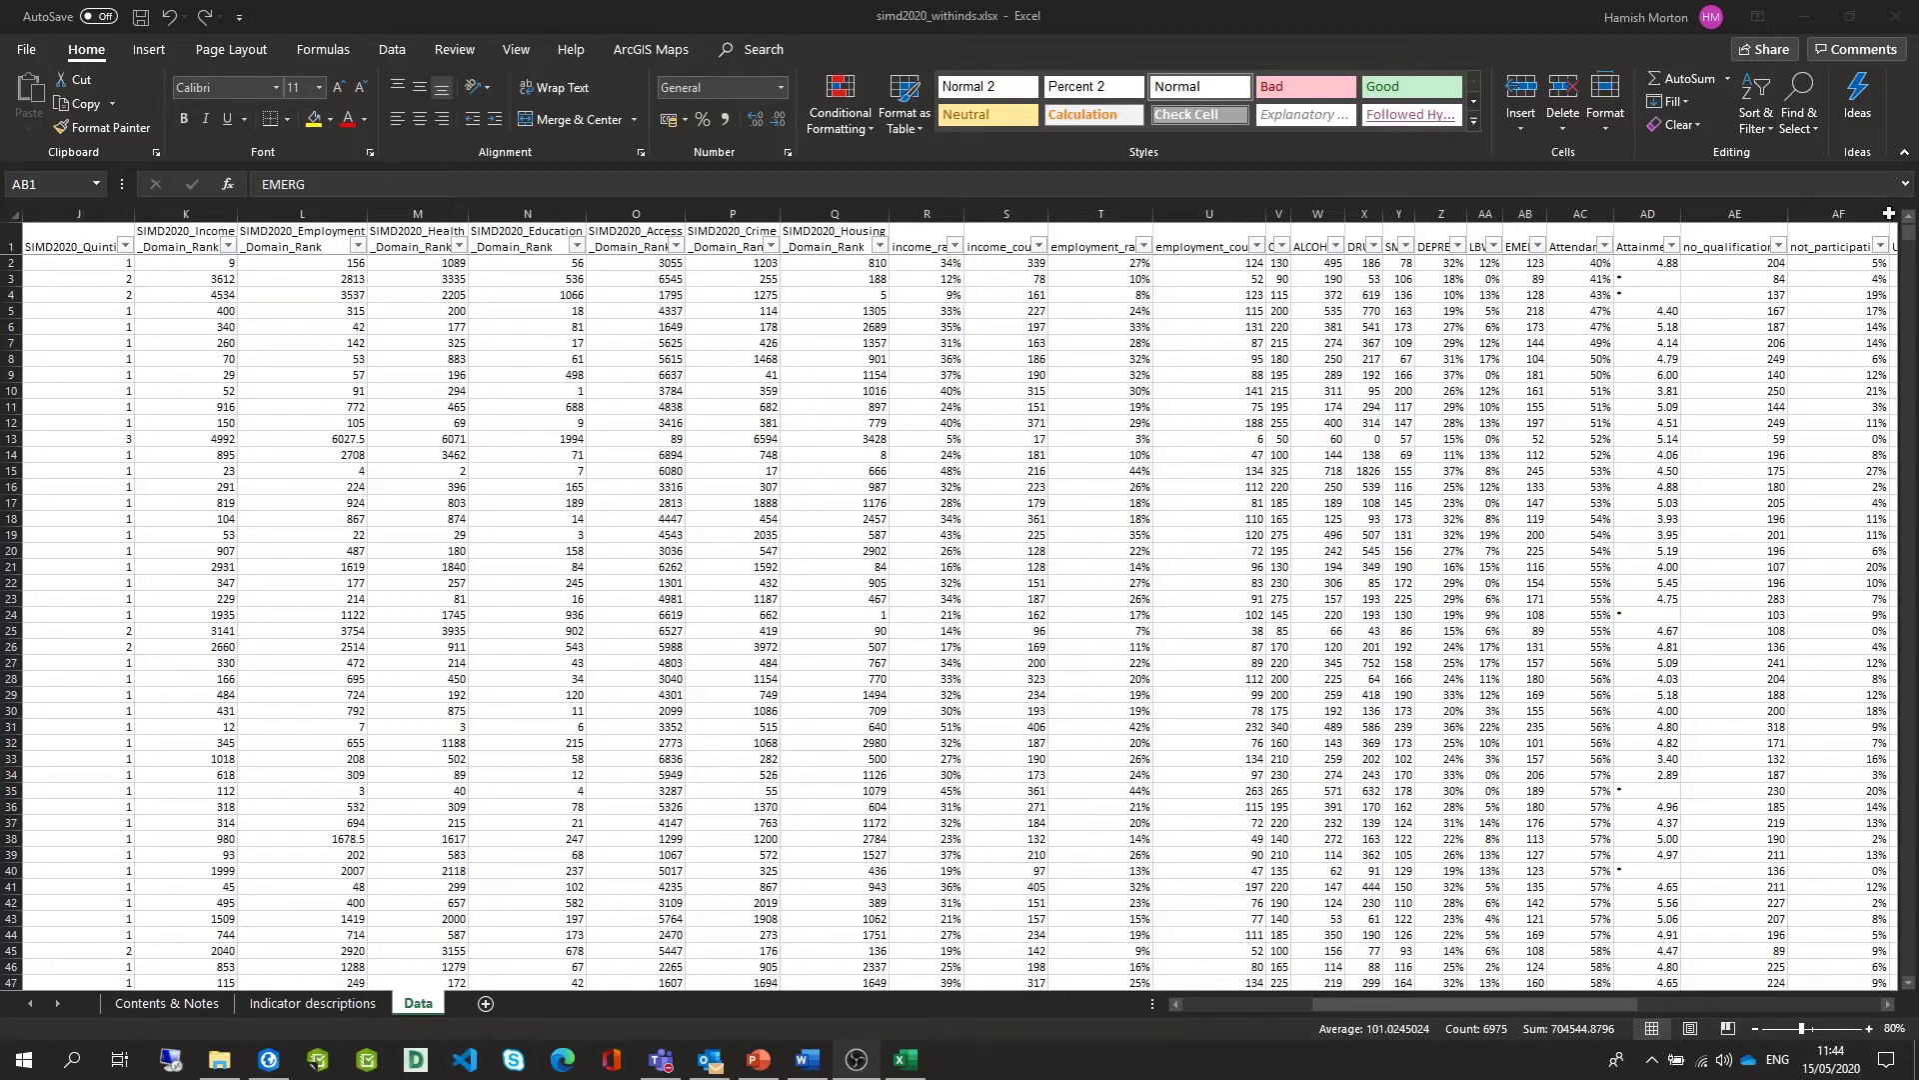
left_click(1526, 214)
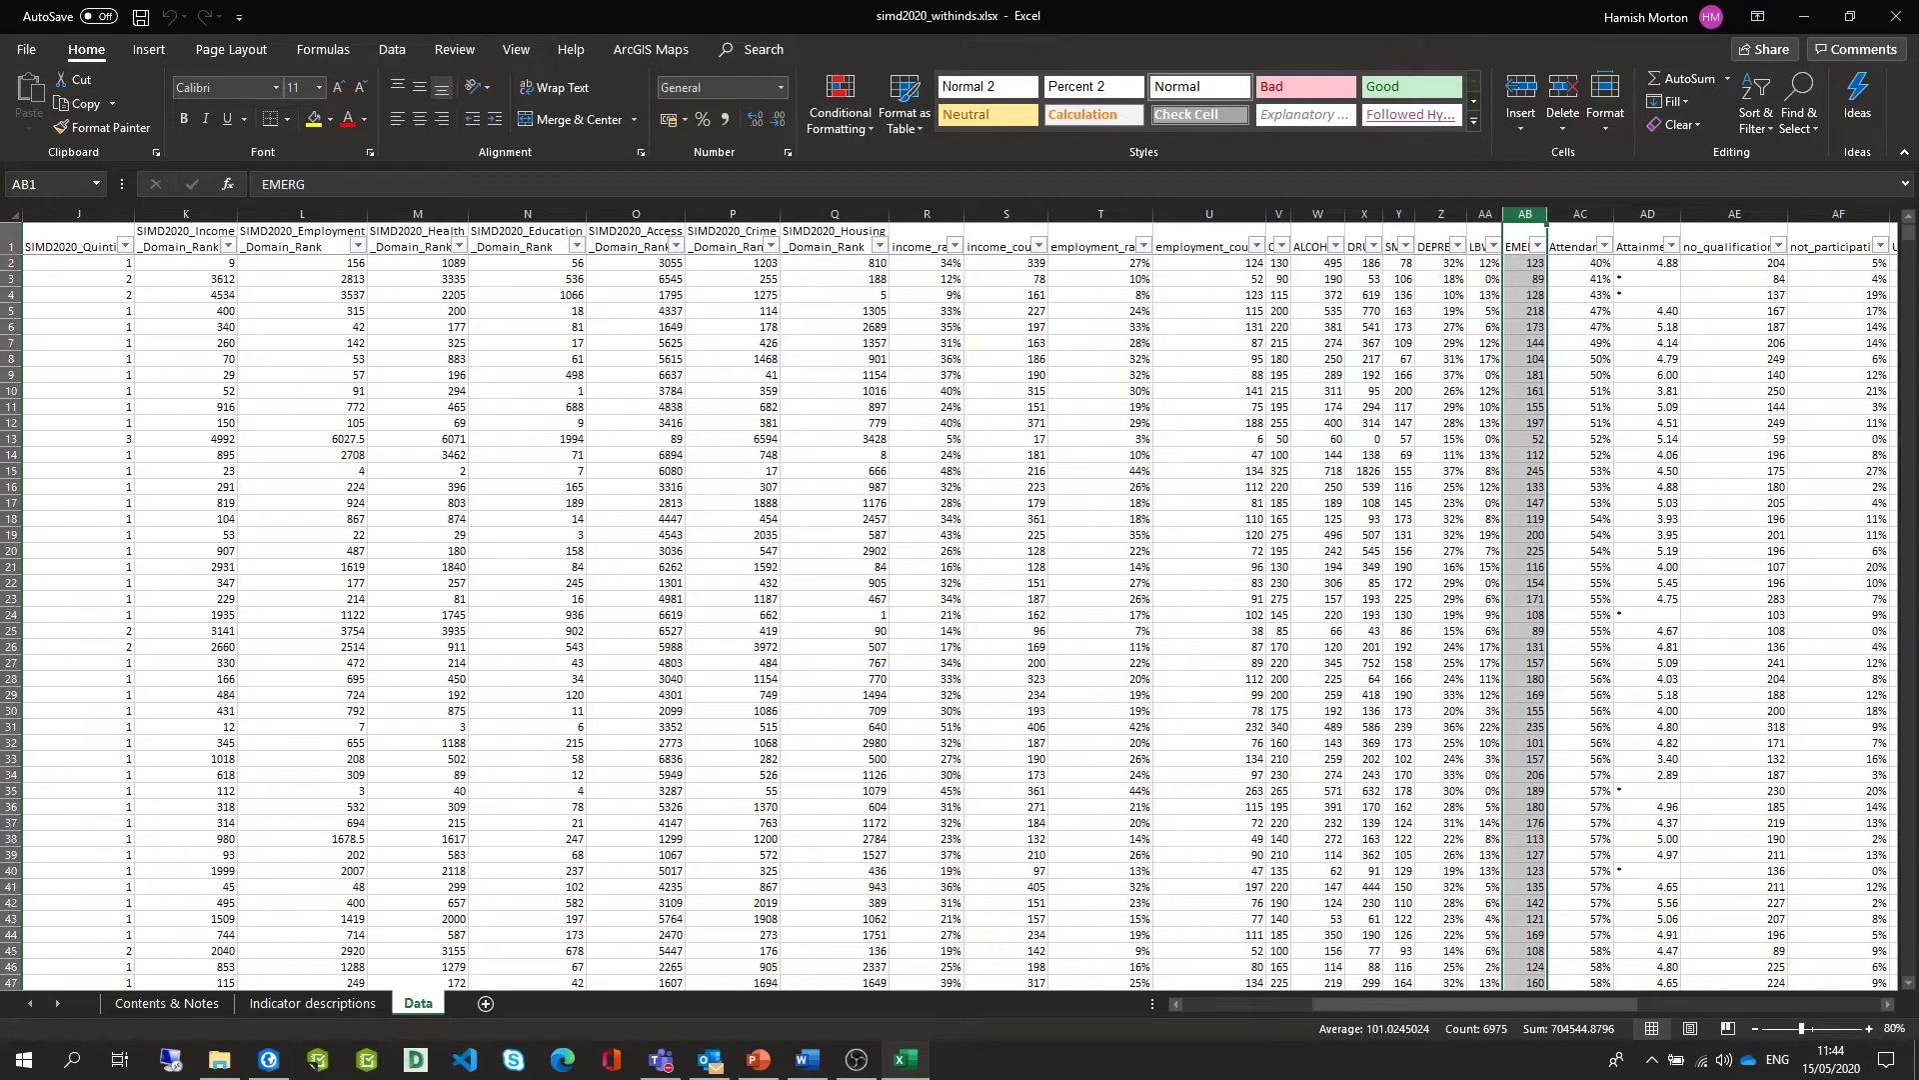
key("alt+Tab")
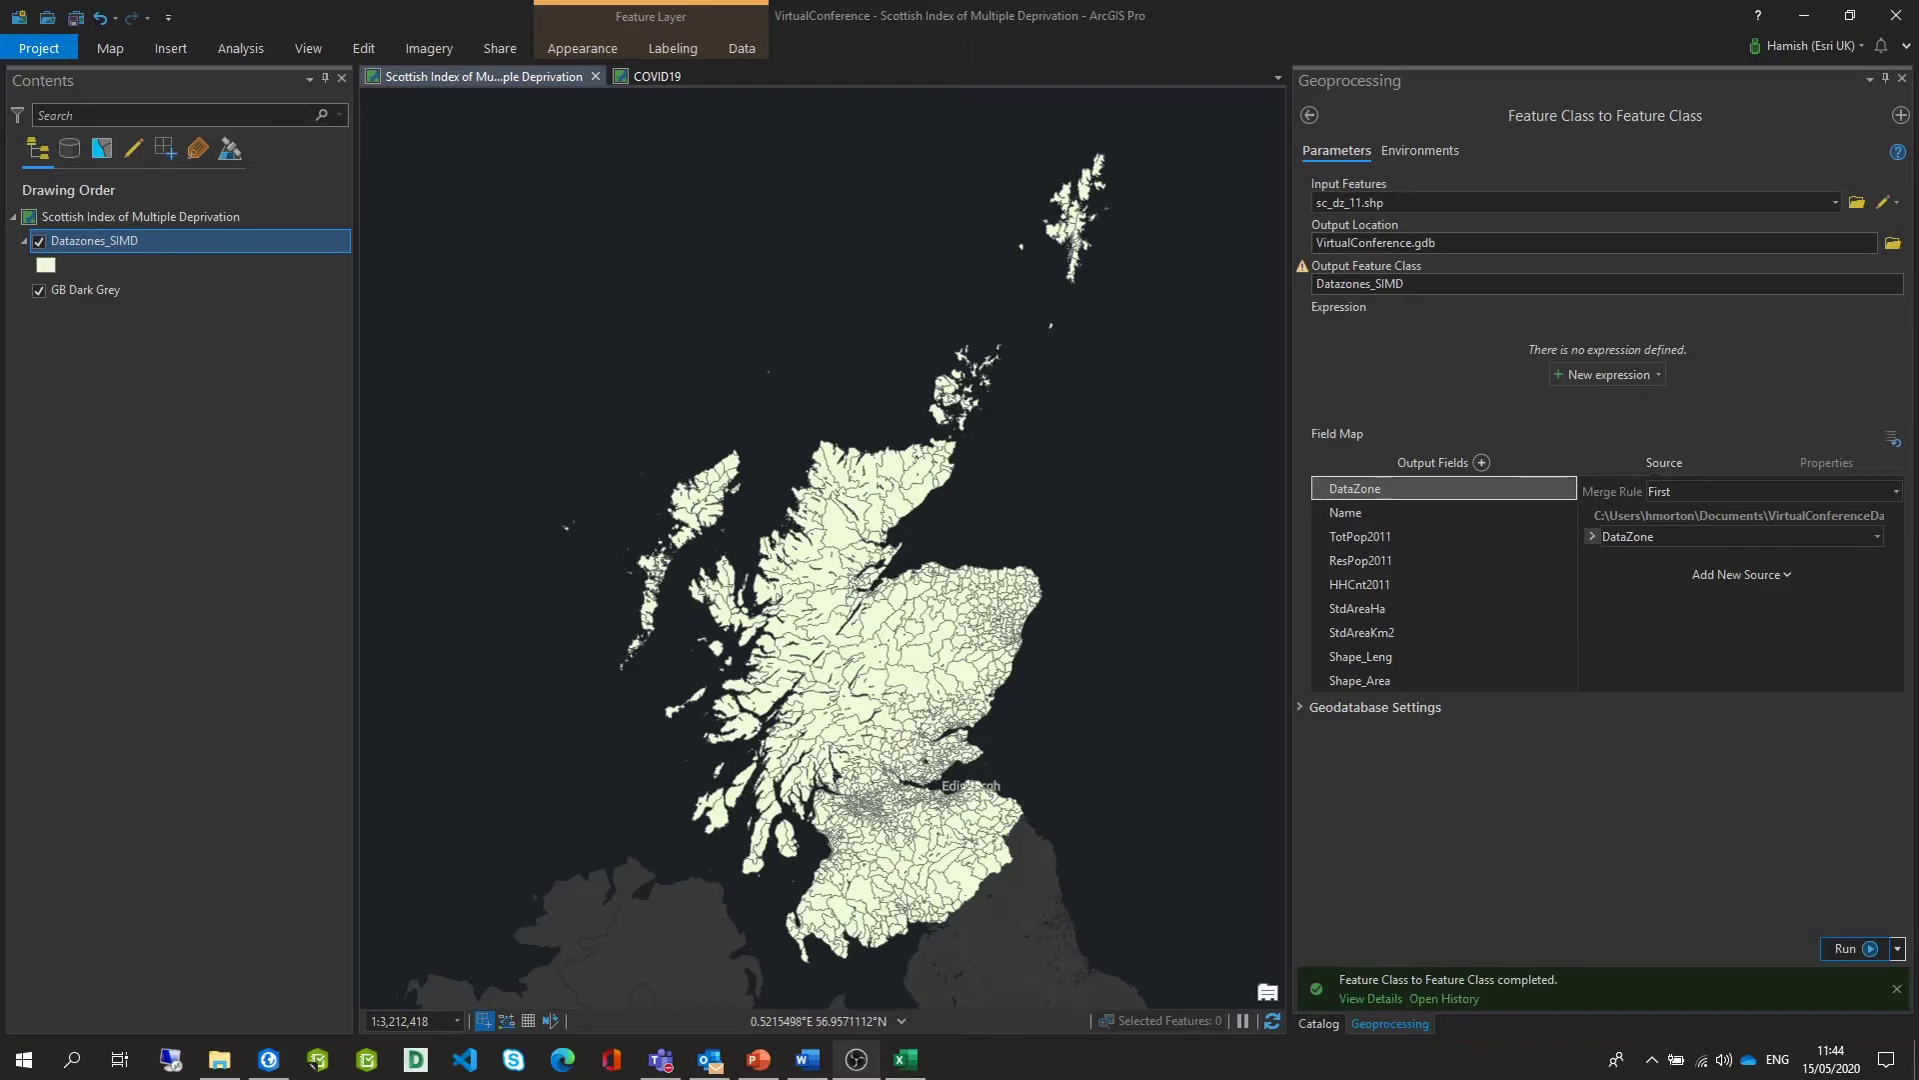
Set up a single table import into VirtualConference.gdb with simd2020_withinds.csv as the input rows
left_click(1311, 116)
left_click(1310, 116)
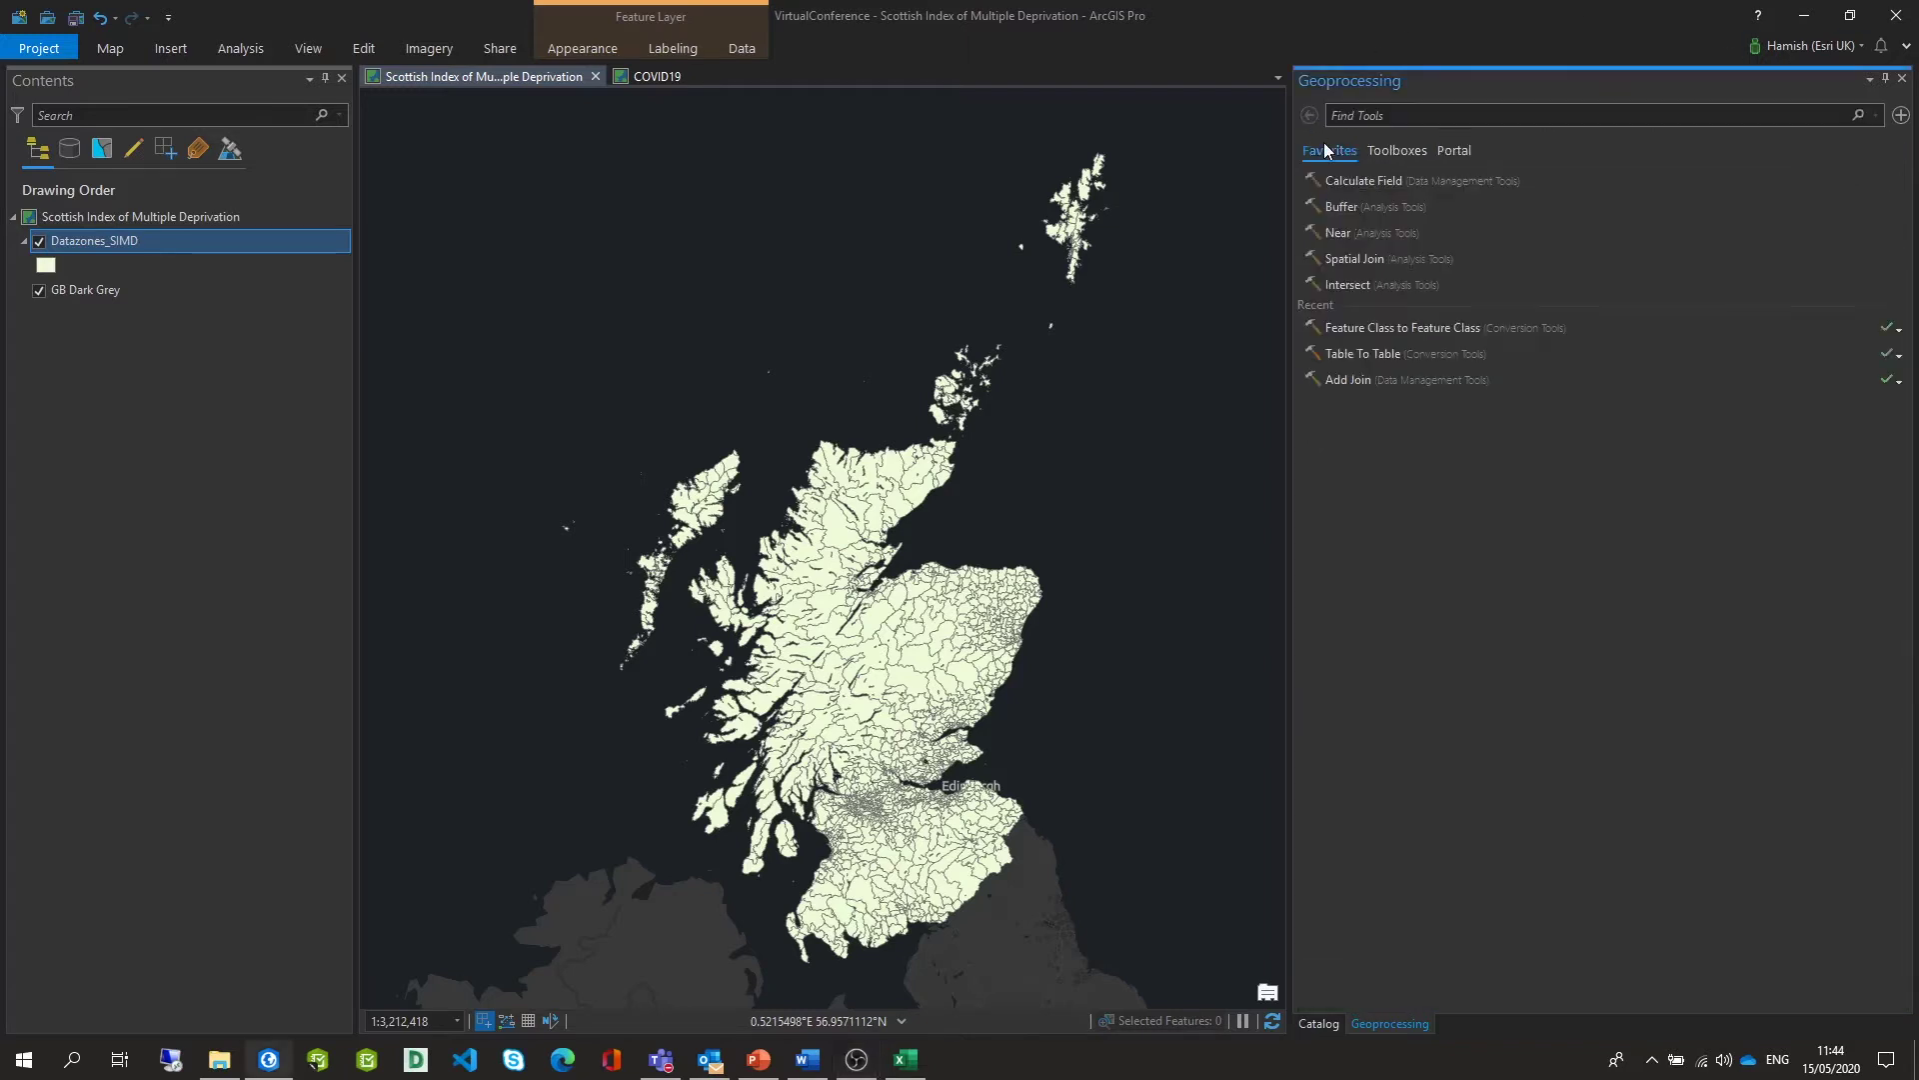
left_click(1319, 1024)
right_click(1454, 389)
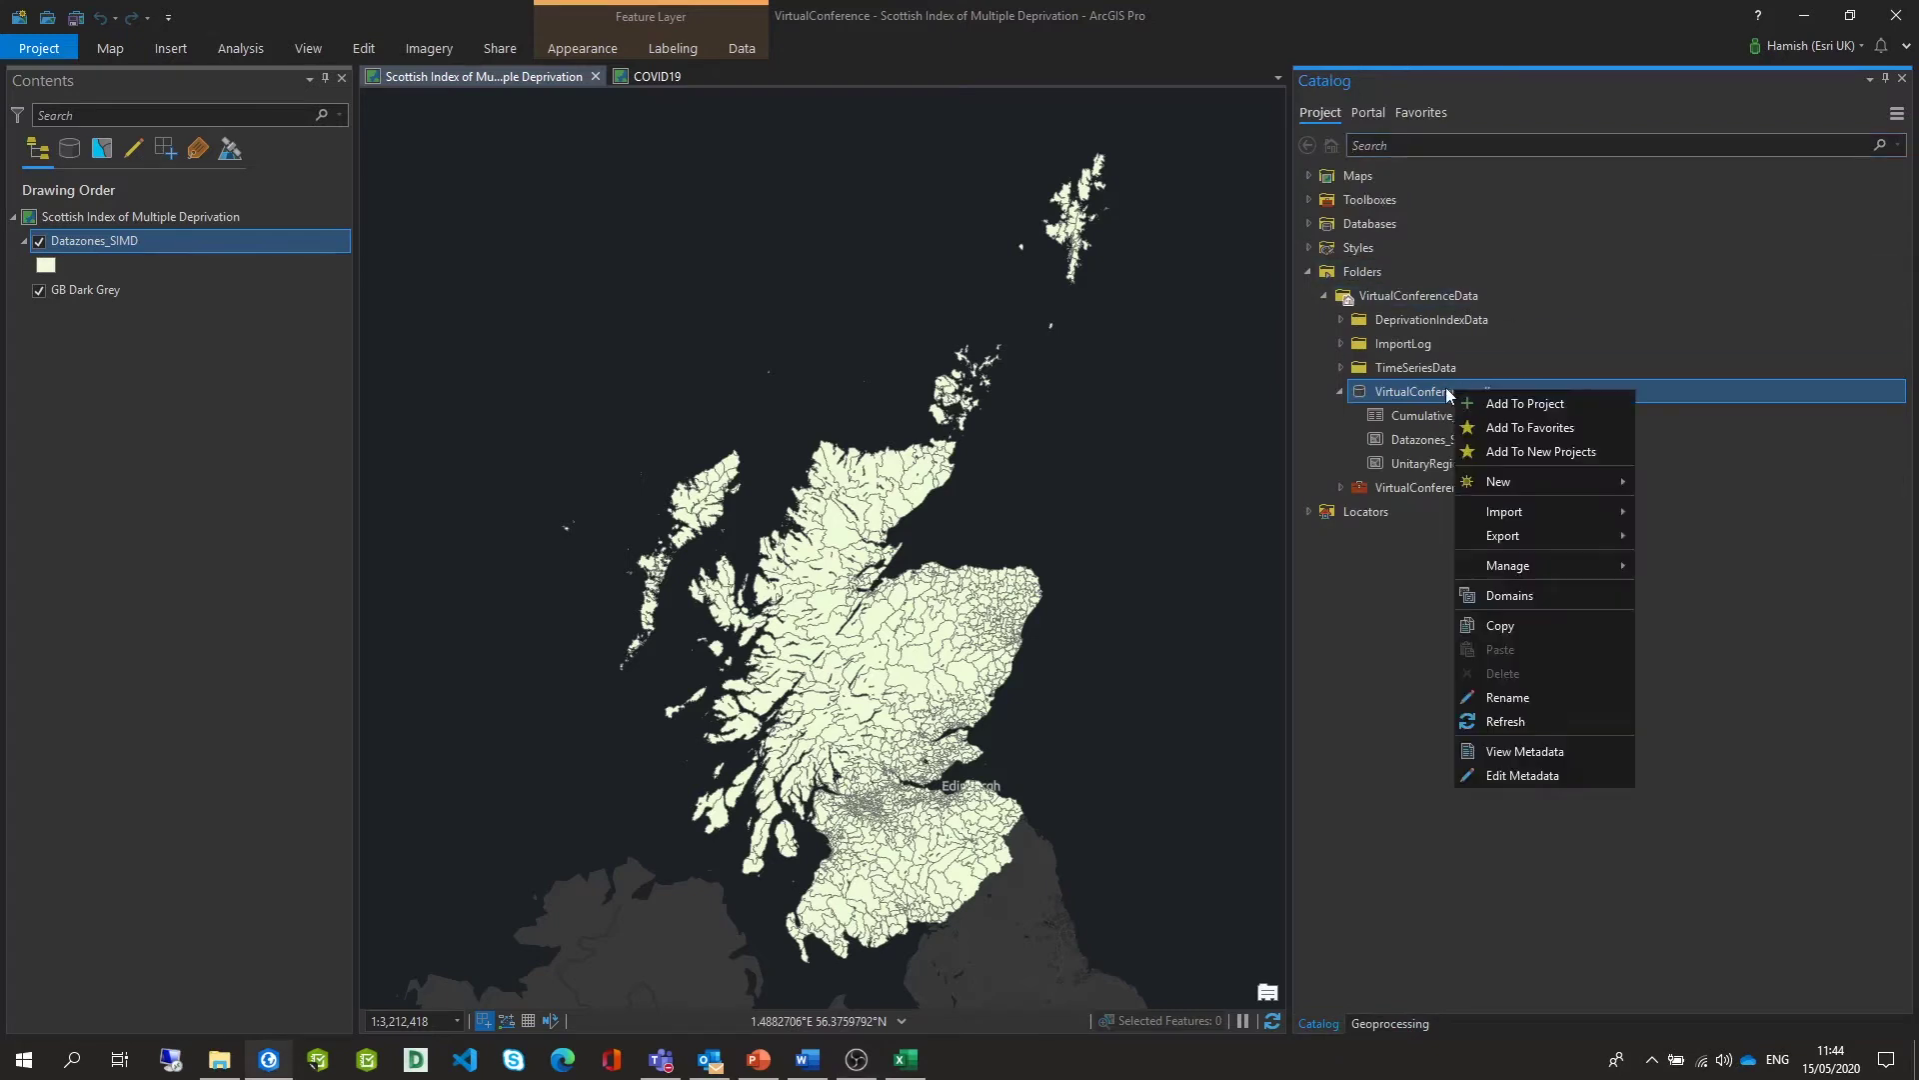
mouse_move(1525, 519)
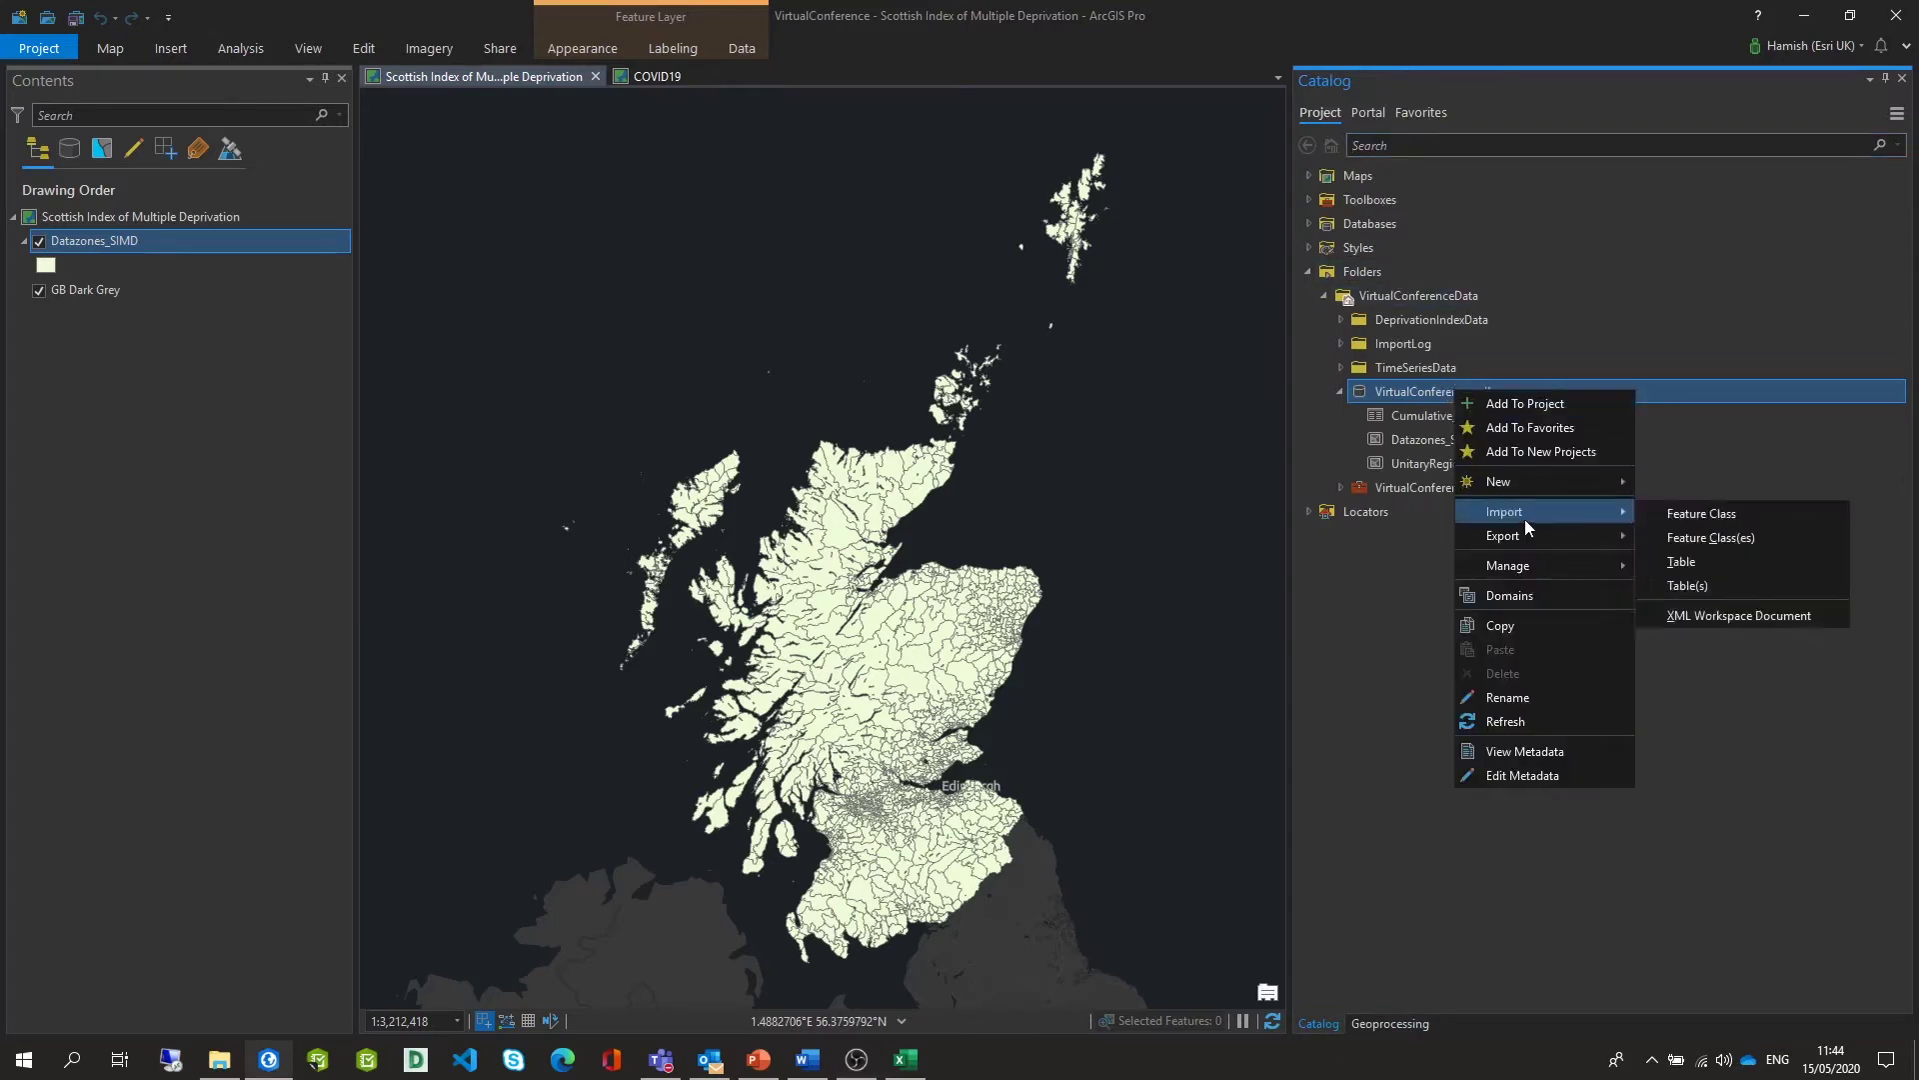
left_click(1689, 560)
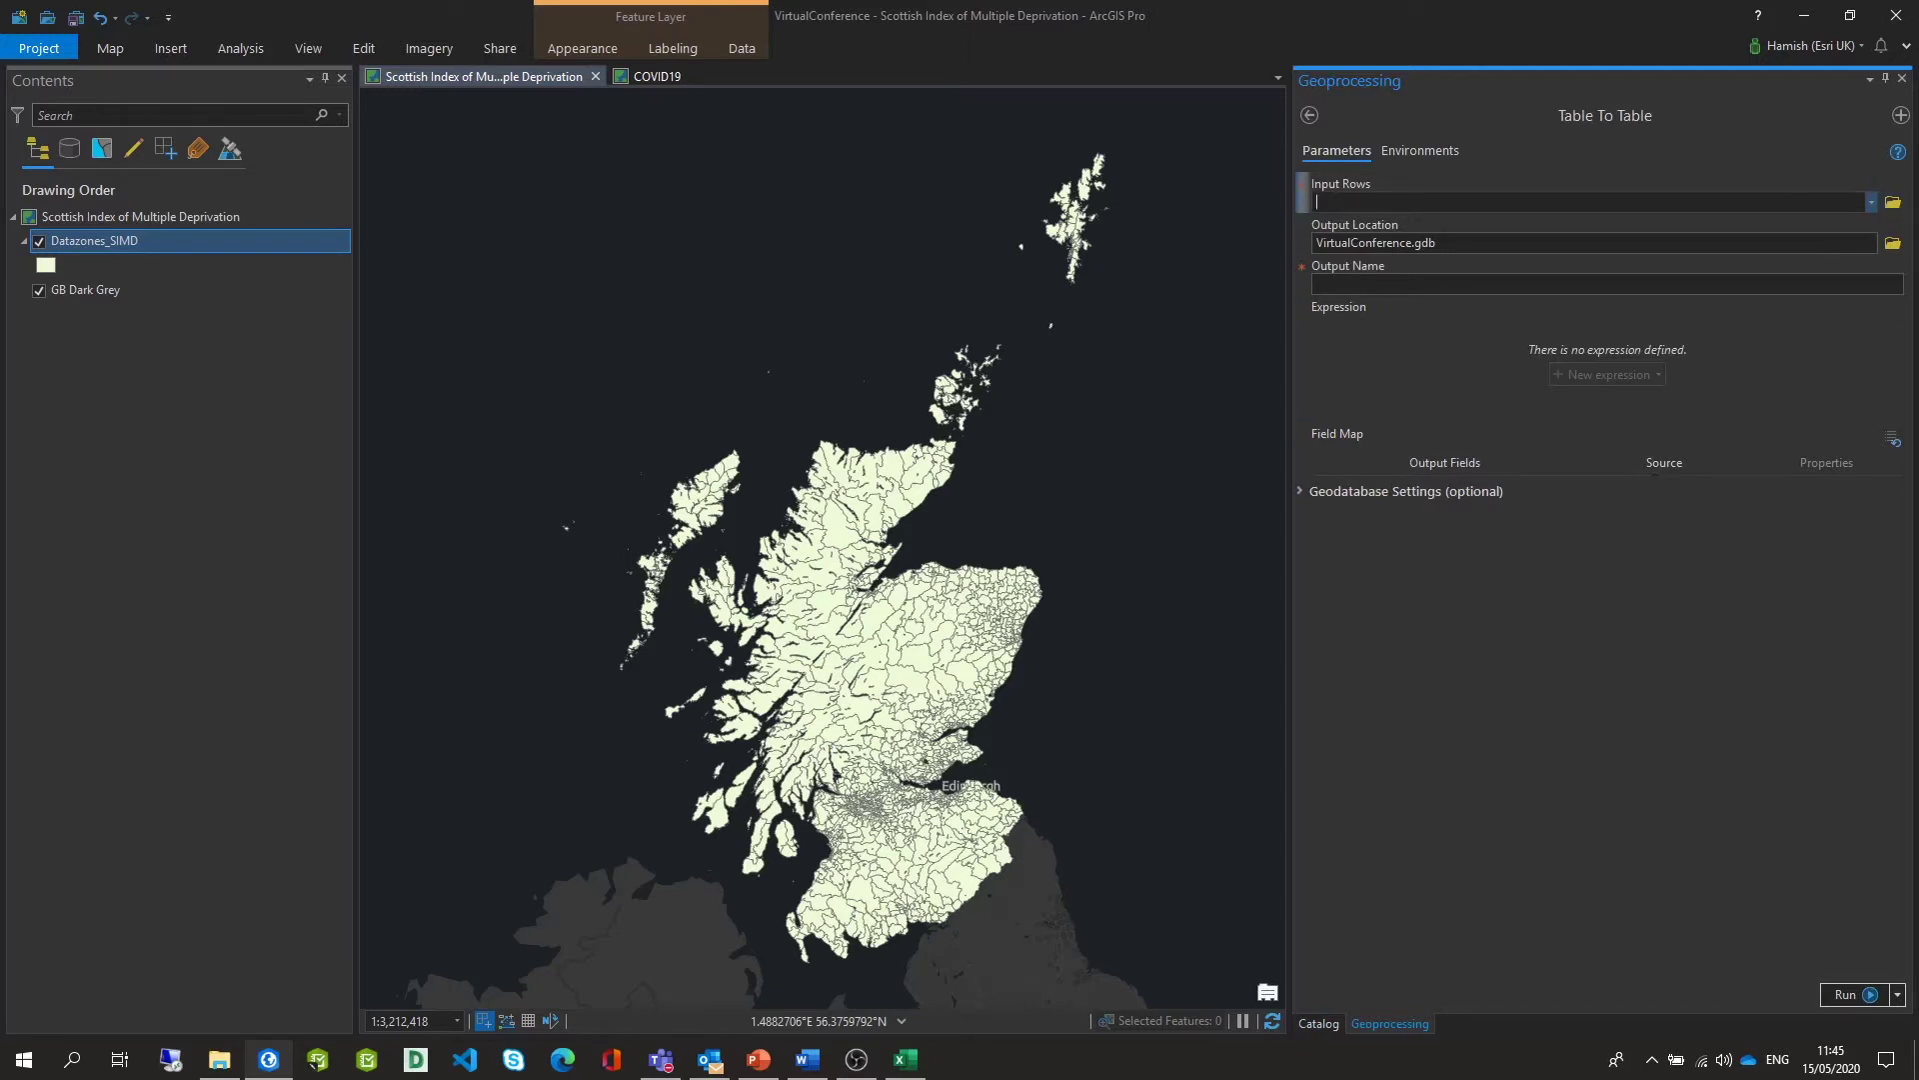
left_click(1892, 201)
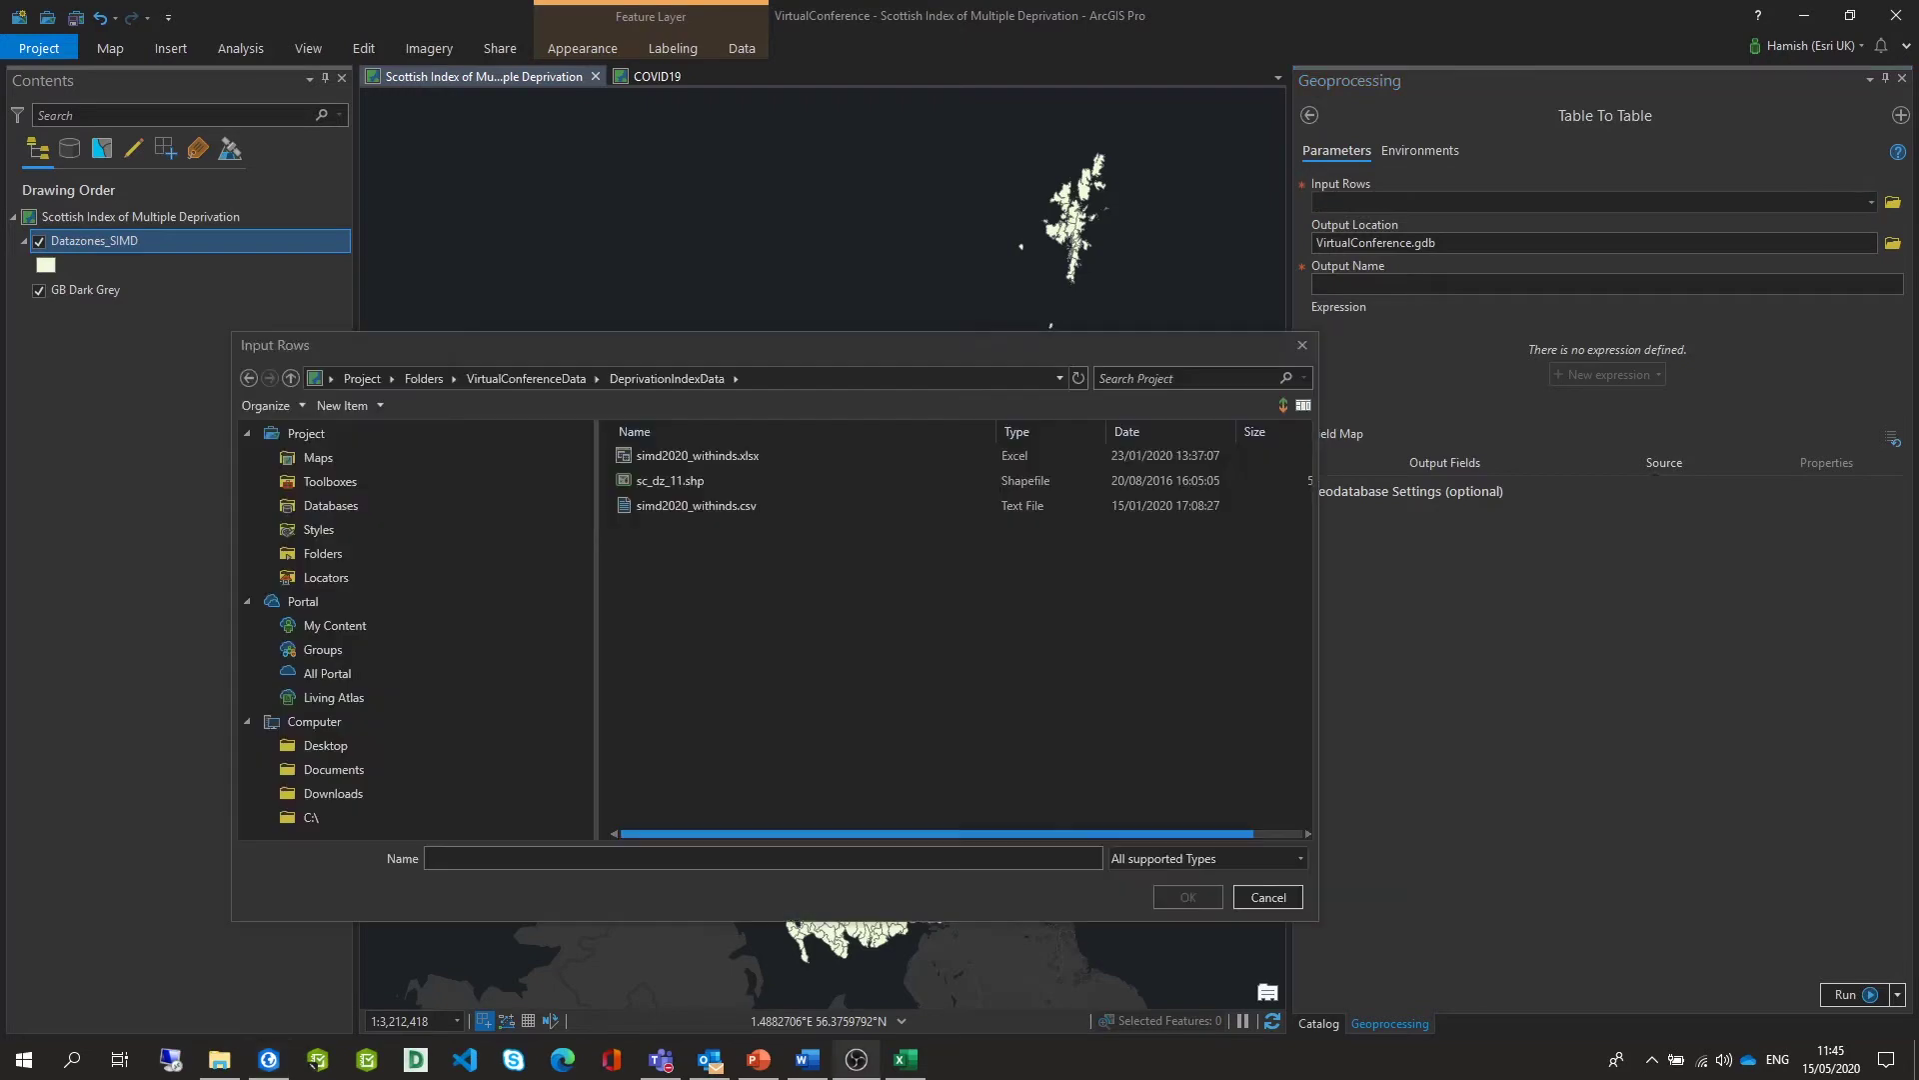
left_click(715, 513)
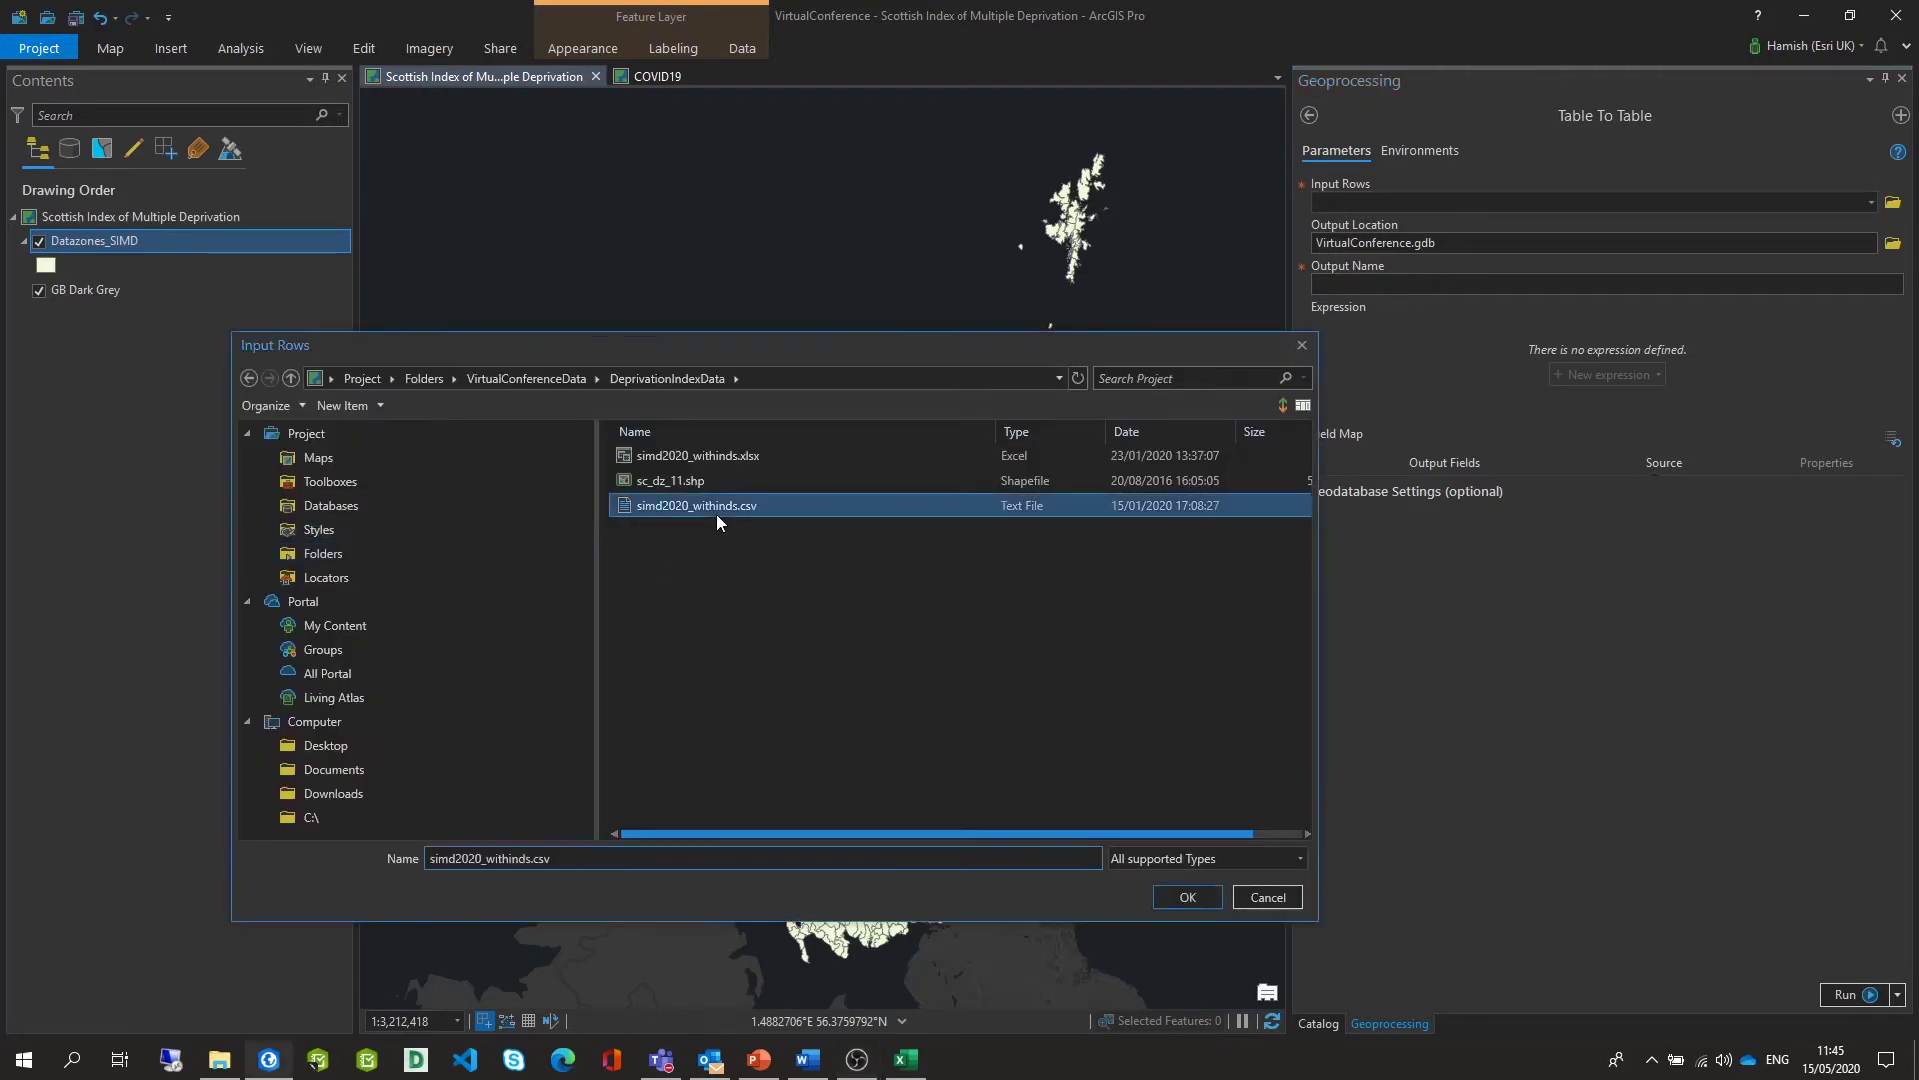
left_click(1188, 897)
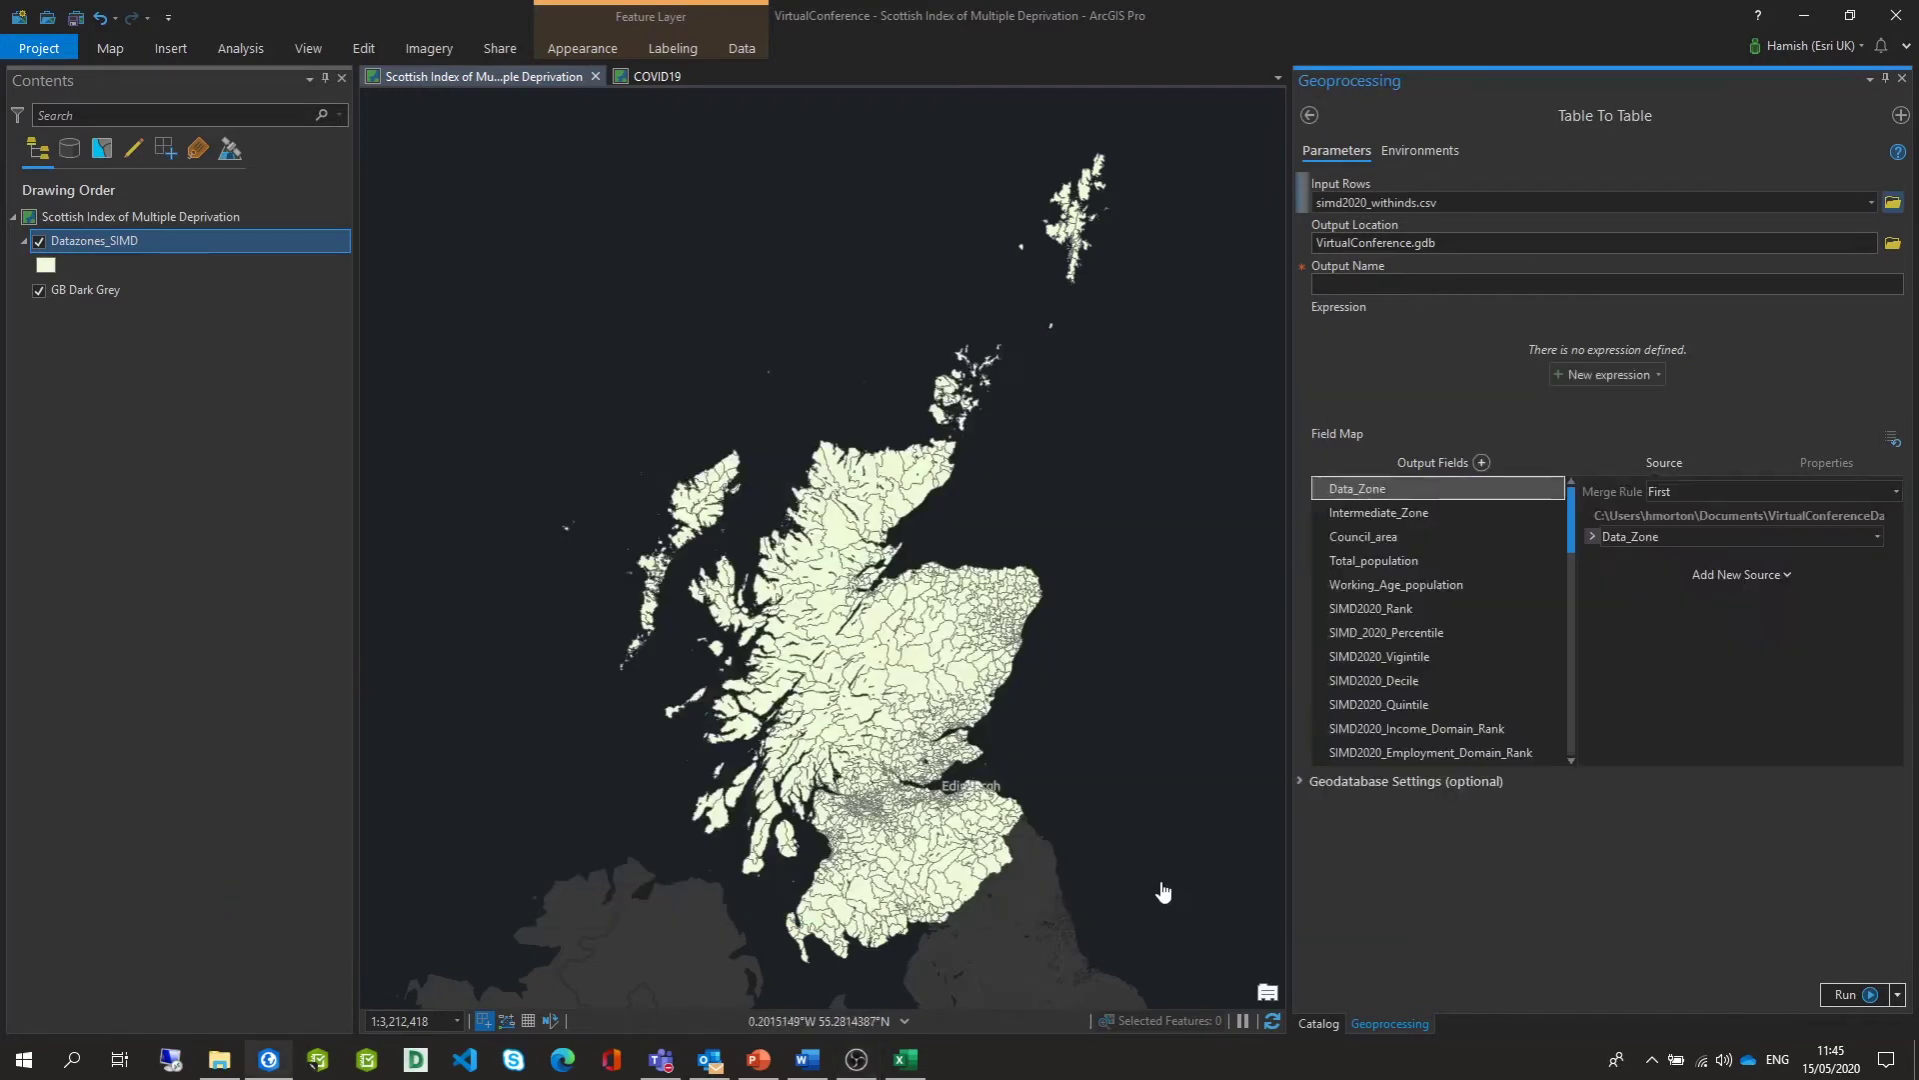
Name the output table Indicator_Values and run the Table To Table conversion
left_click(1359, 283)
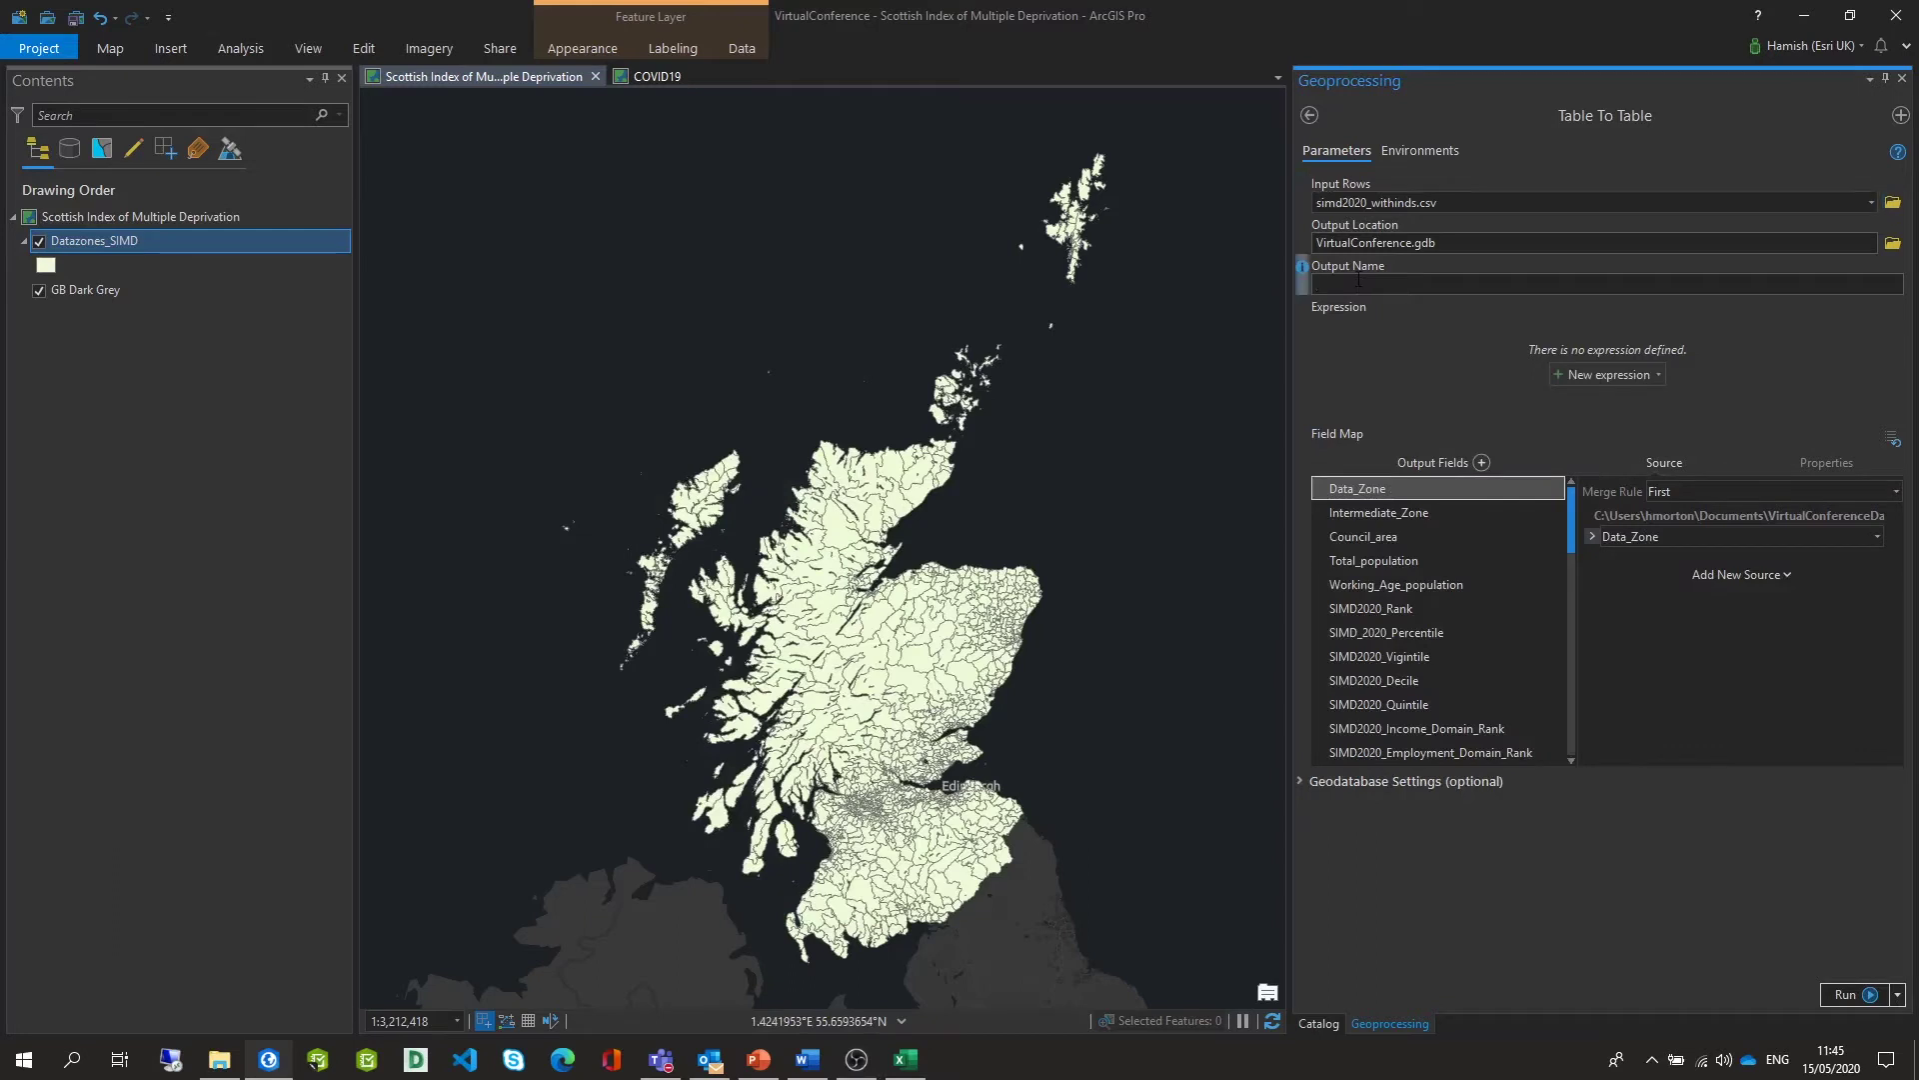
type("Indicator_Values")
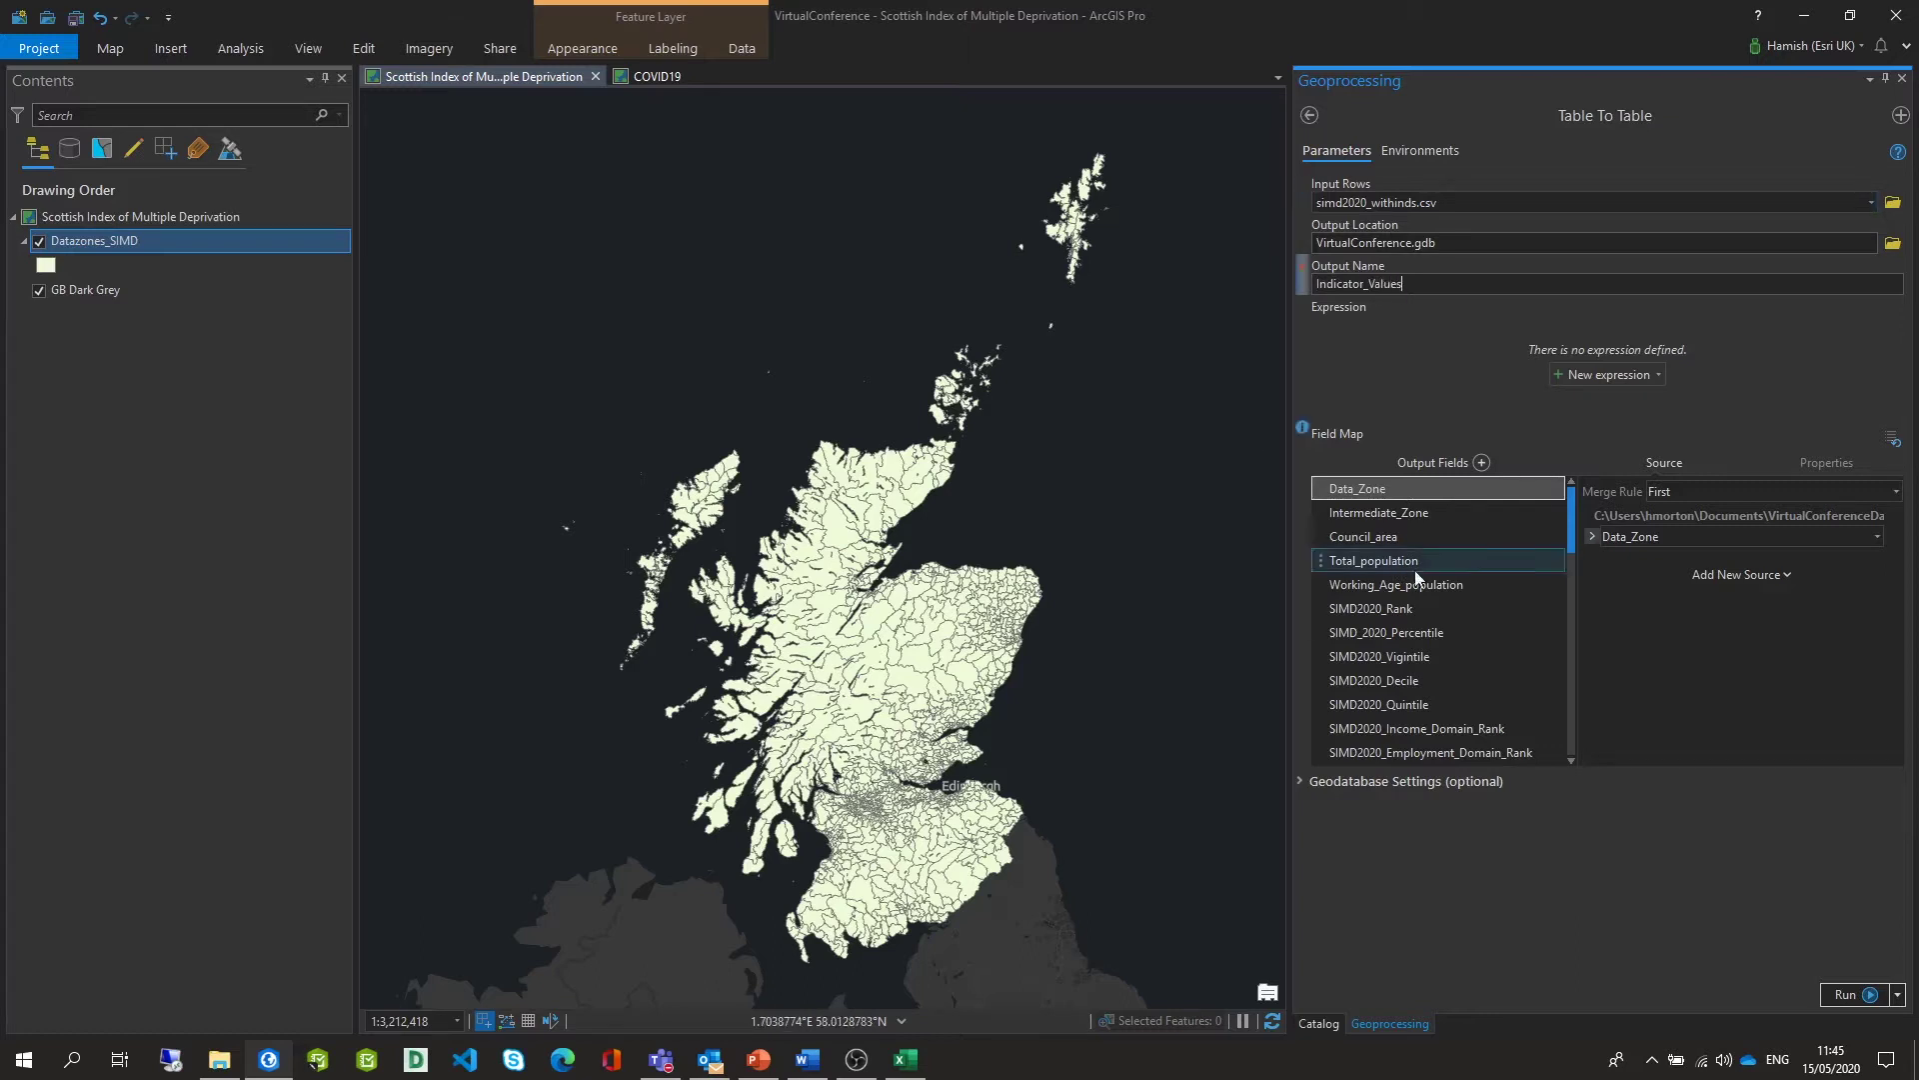
left_click(1851, 994)
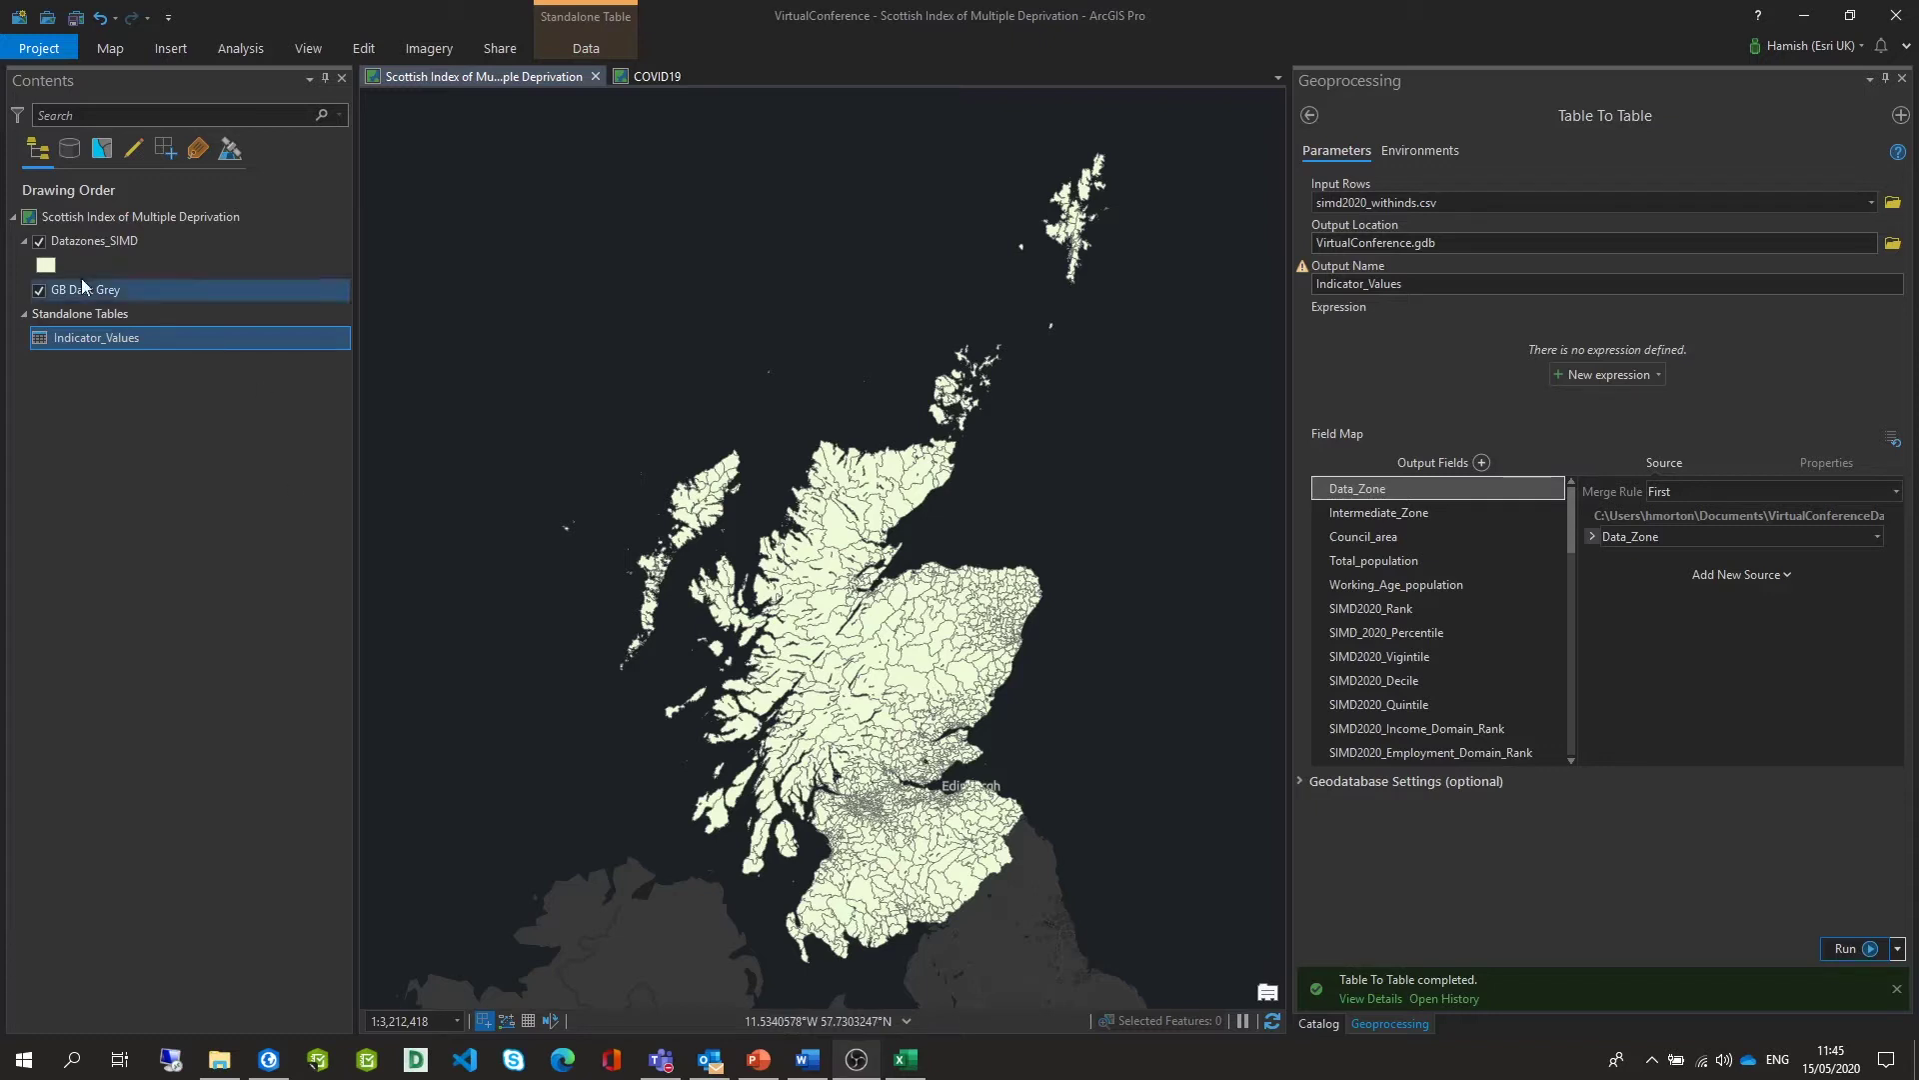
Open the Add Join tool for the Datazones_SIMD layer
left_click(96, 247)
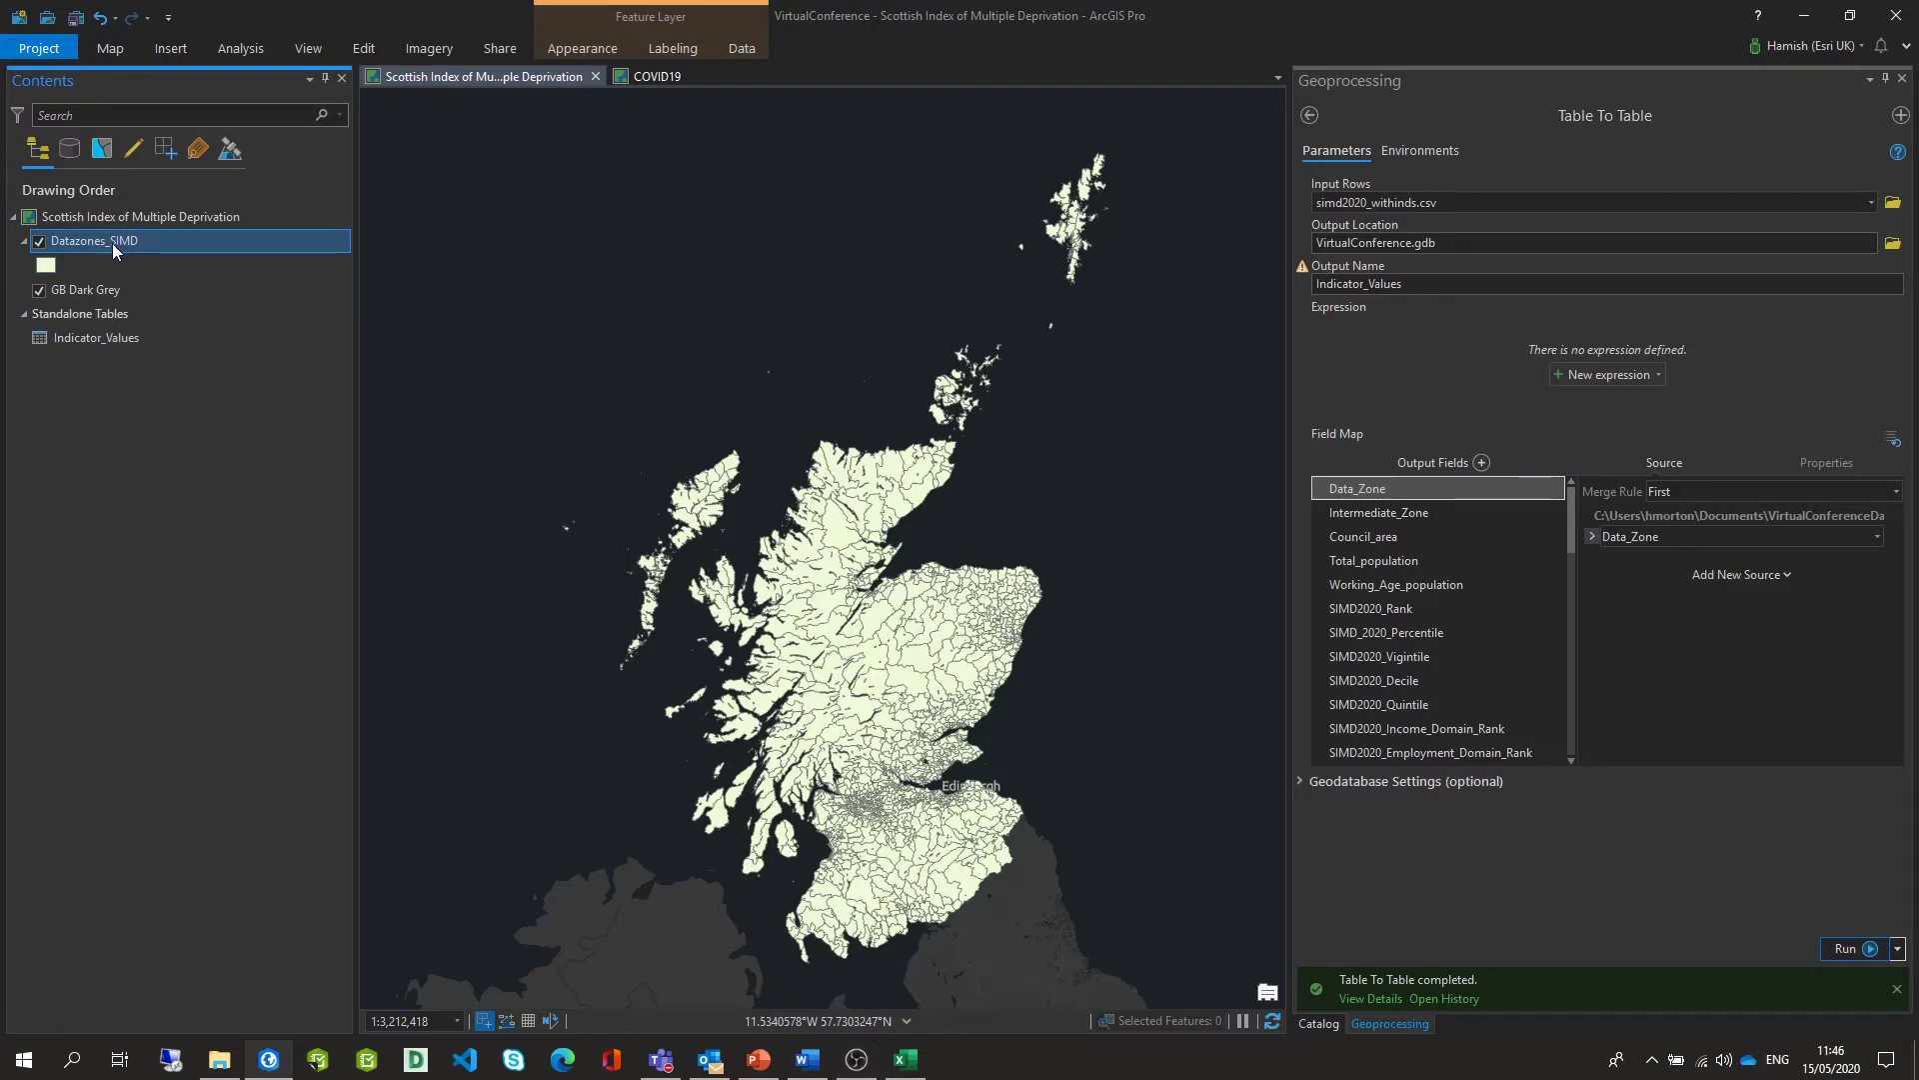
right_click(112, 243)
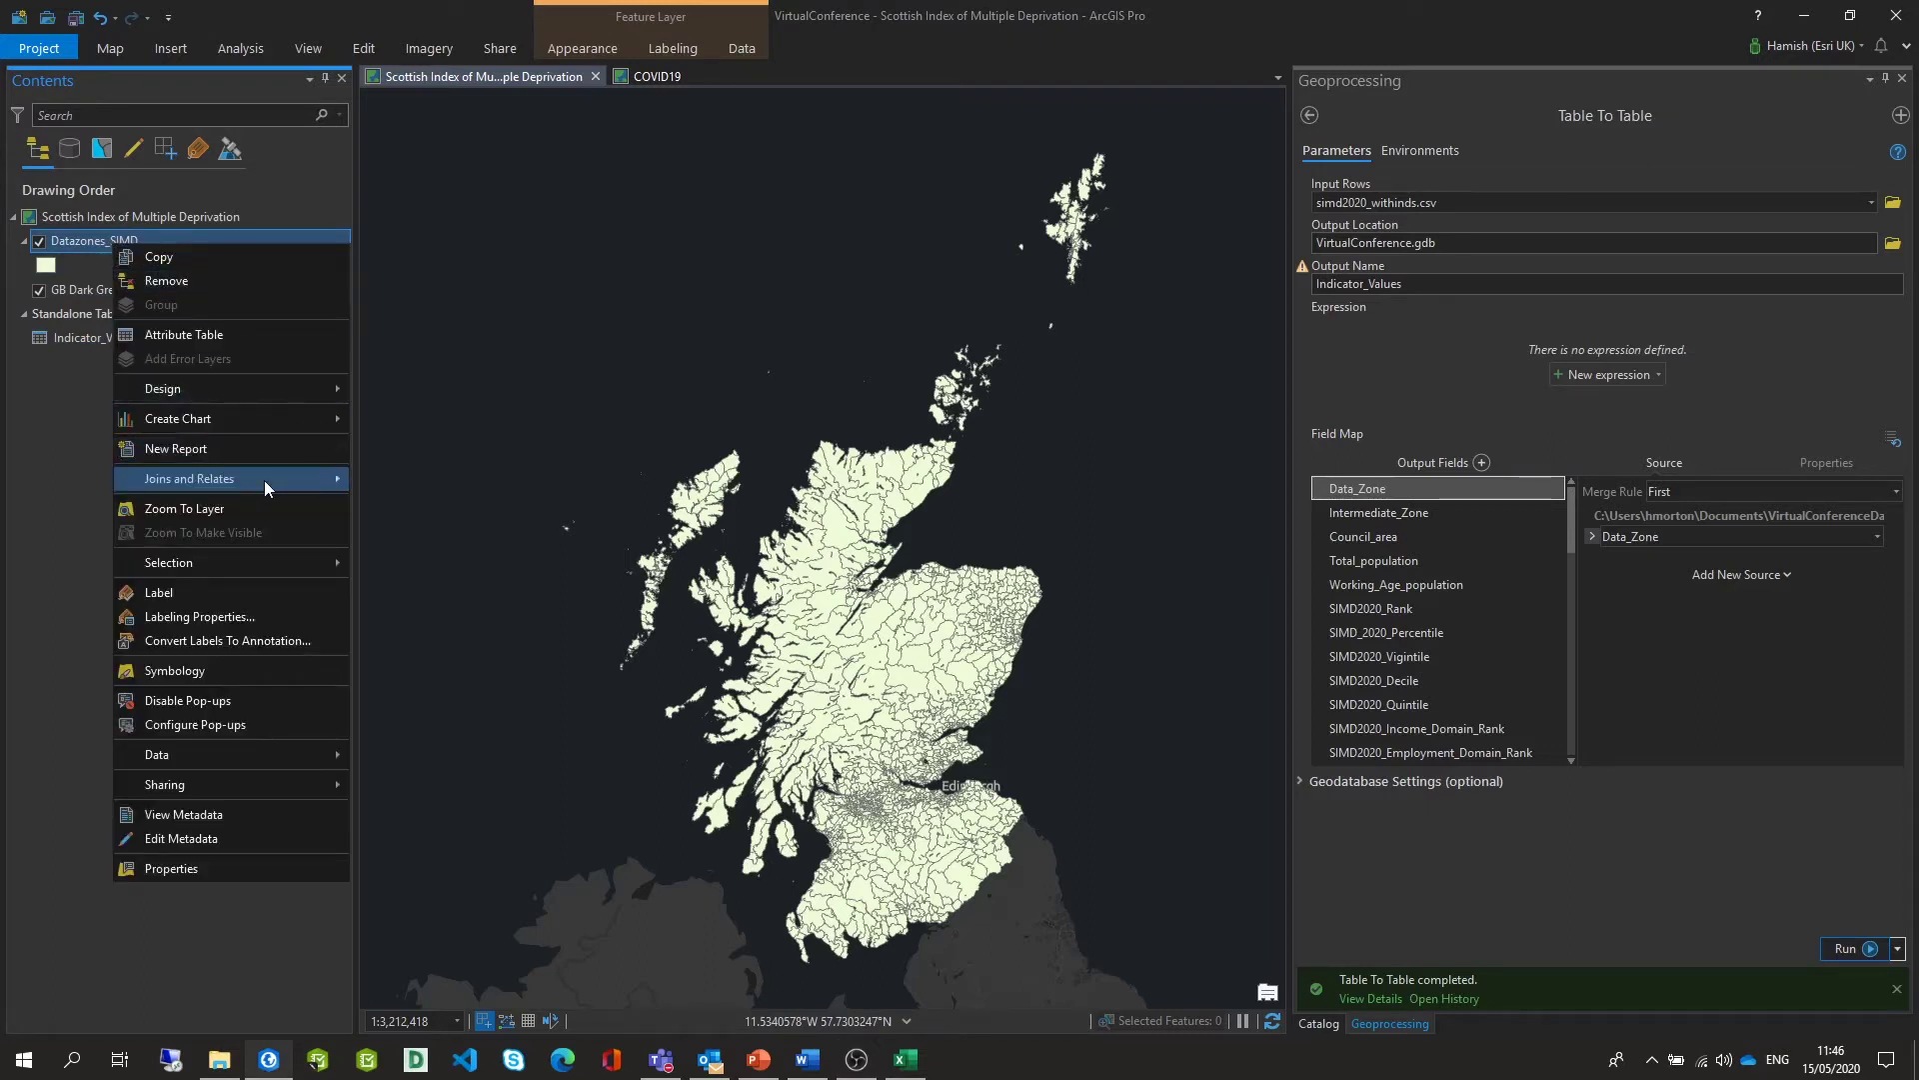
mouse_move(264, 480)
left_click(392, 480)
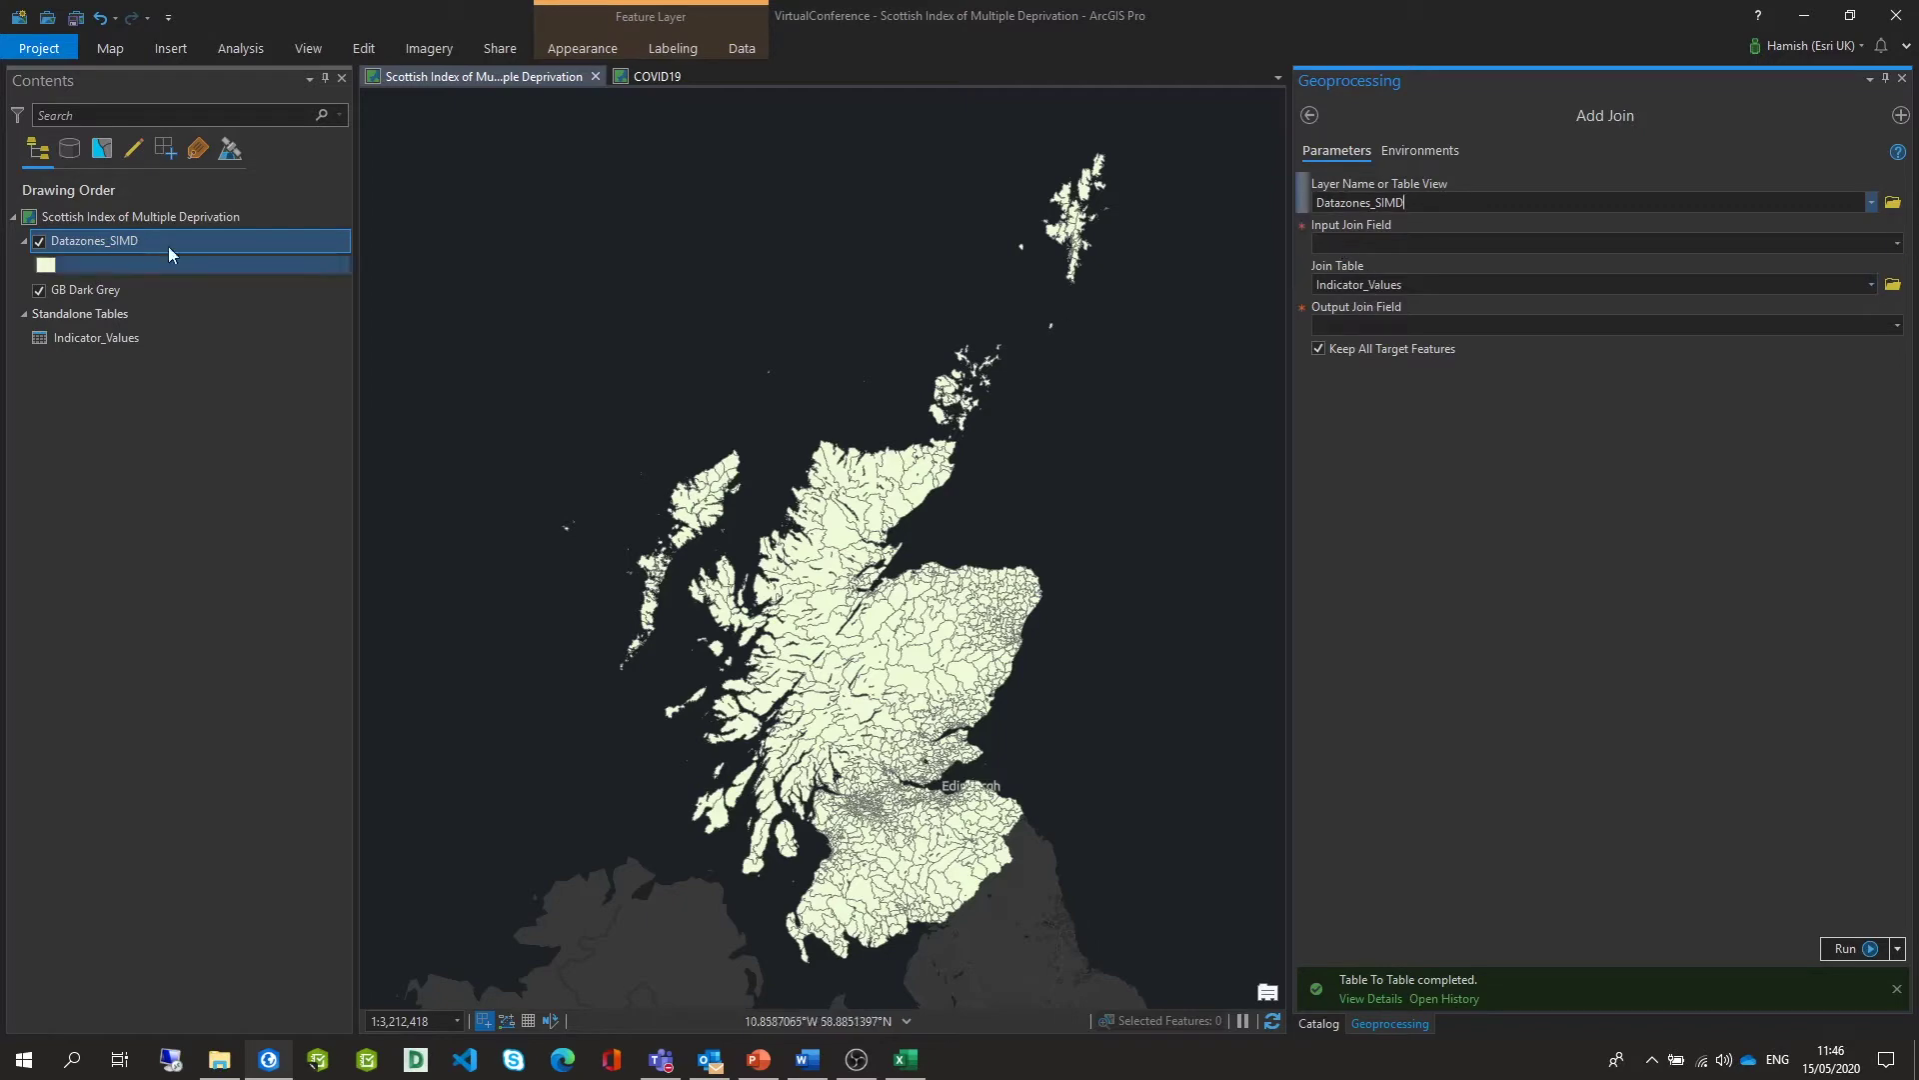
Examine the Datazones_SIMD attribute table and the Indicator_Values table for a shared data zone field
right_click(112, 240)
left_click(176, 330)
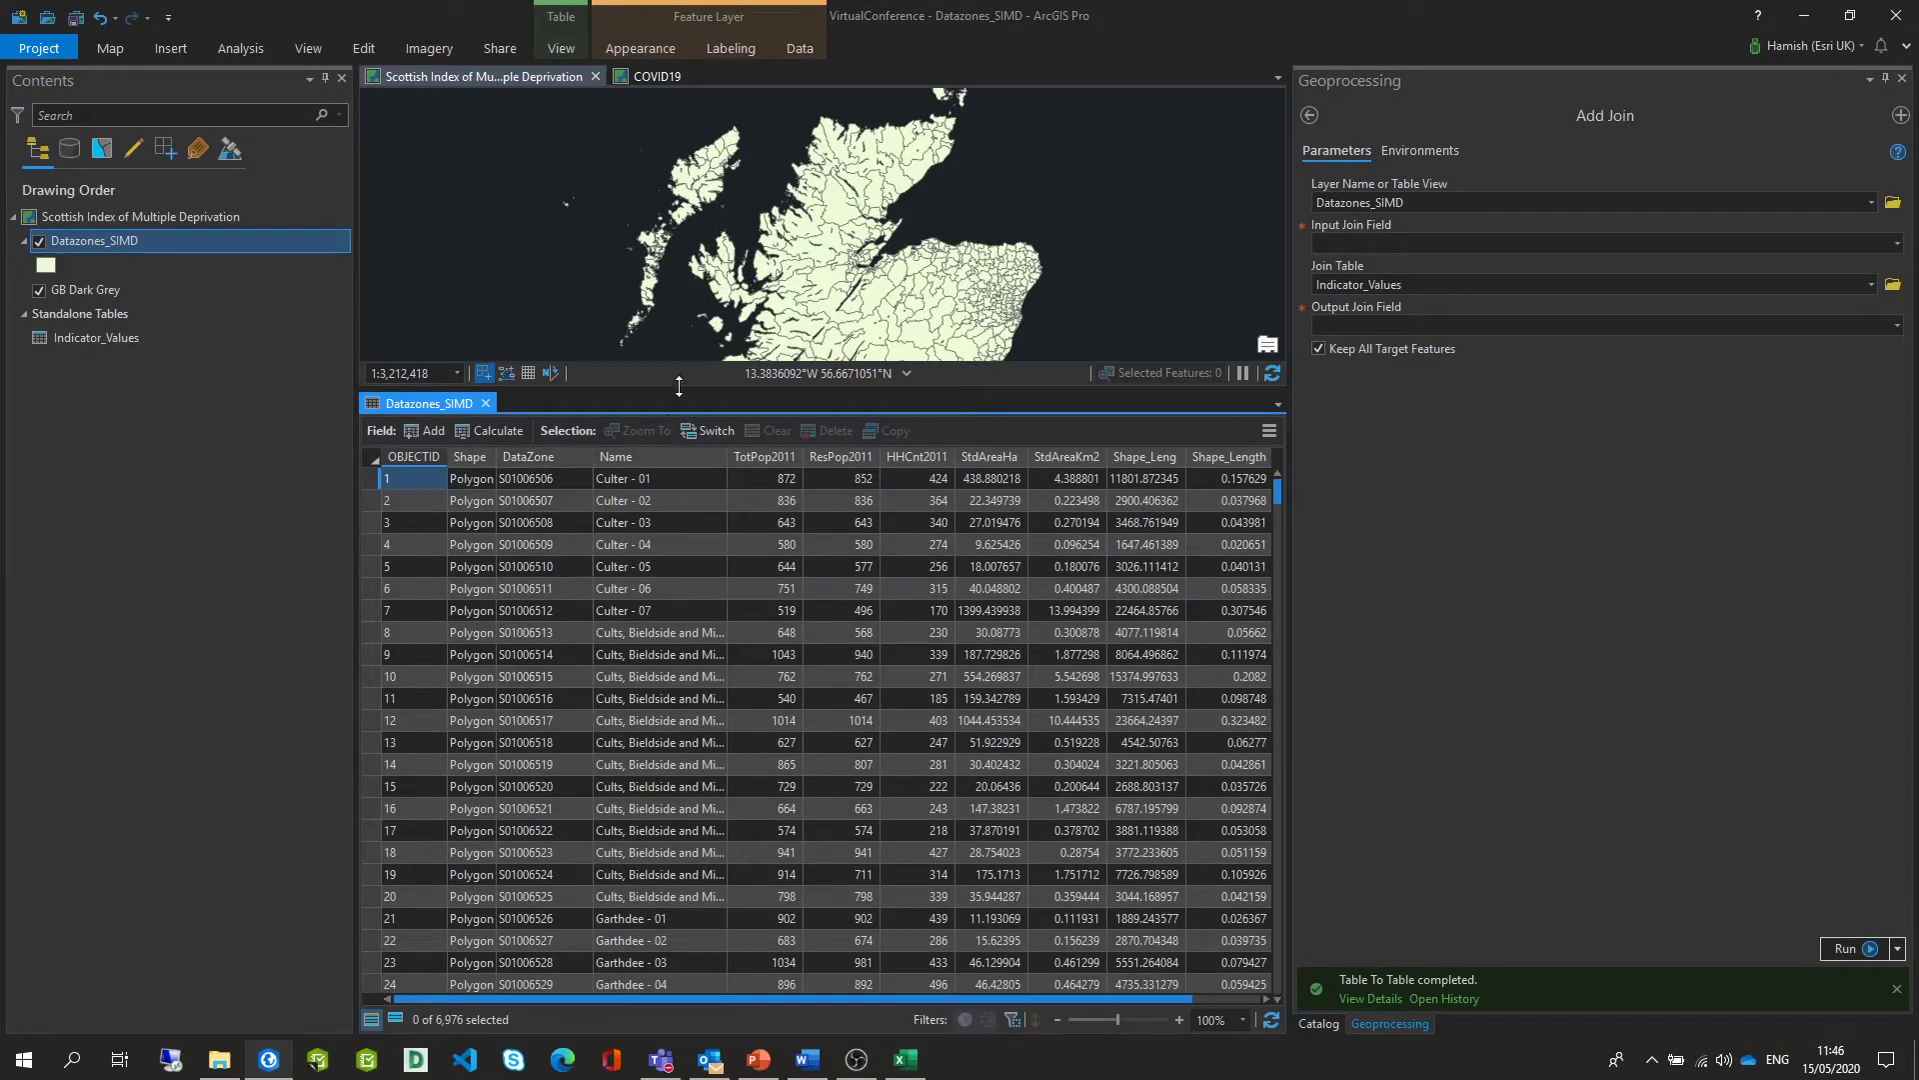
left_click_drag(660, 389, 650, 614)
left_click(485, 628)
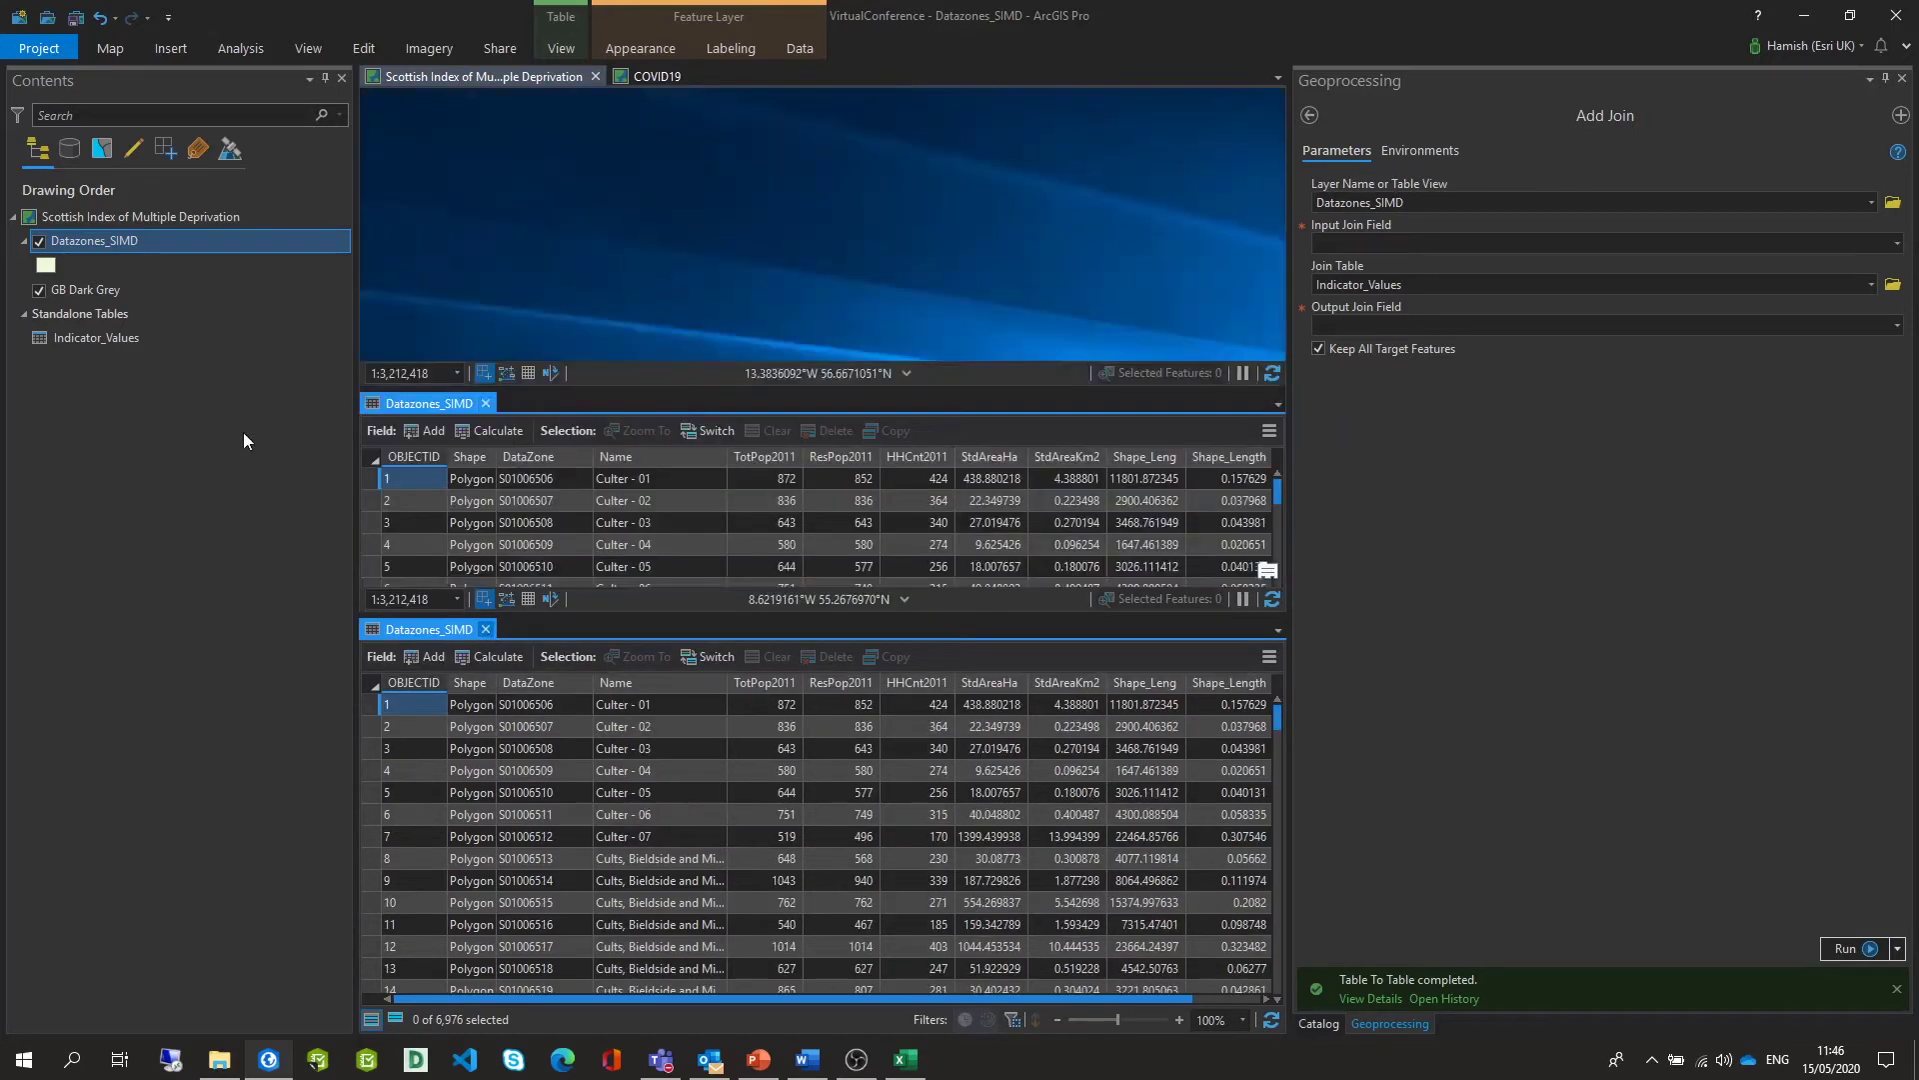
right_click(116, 338)
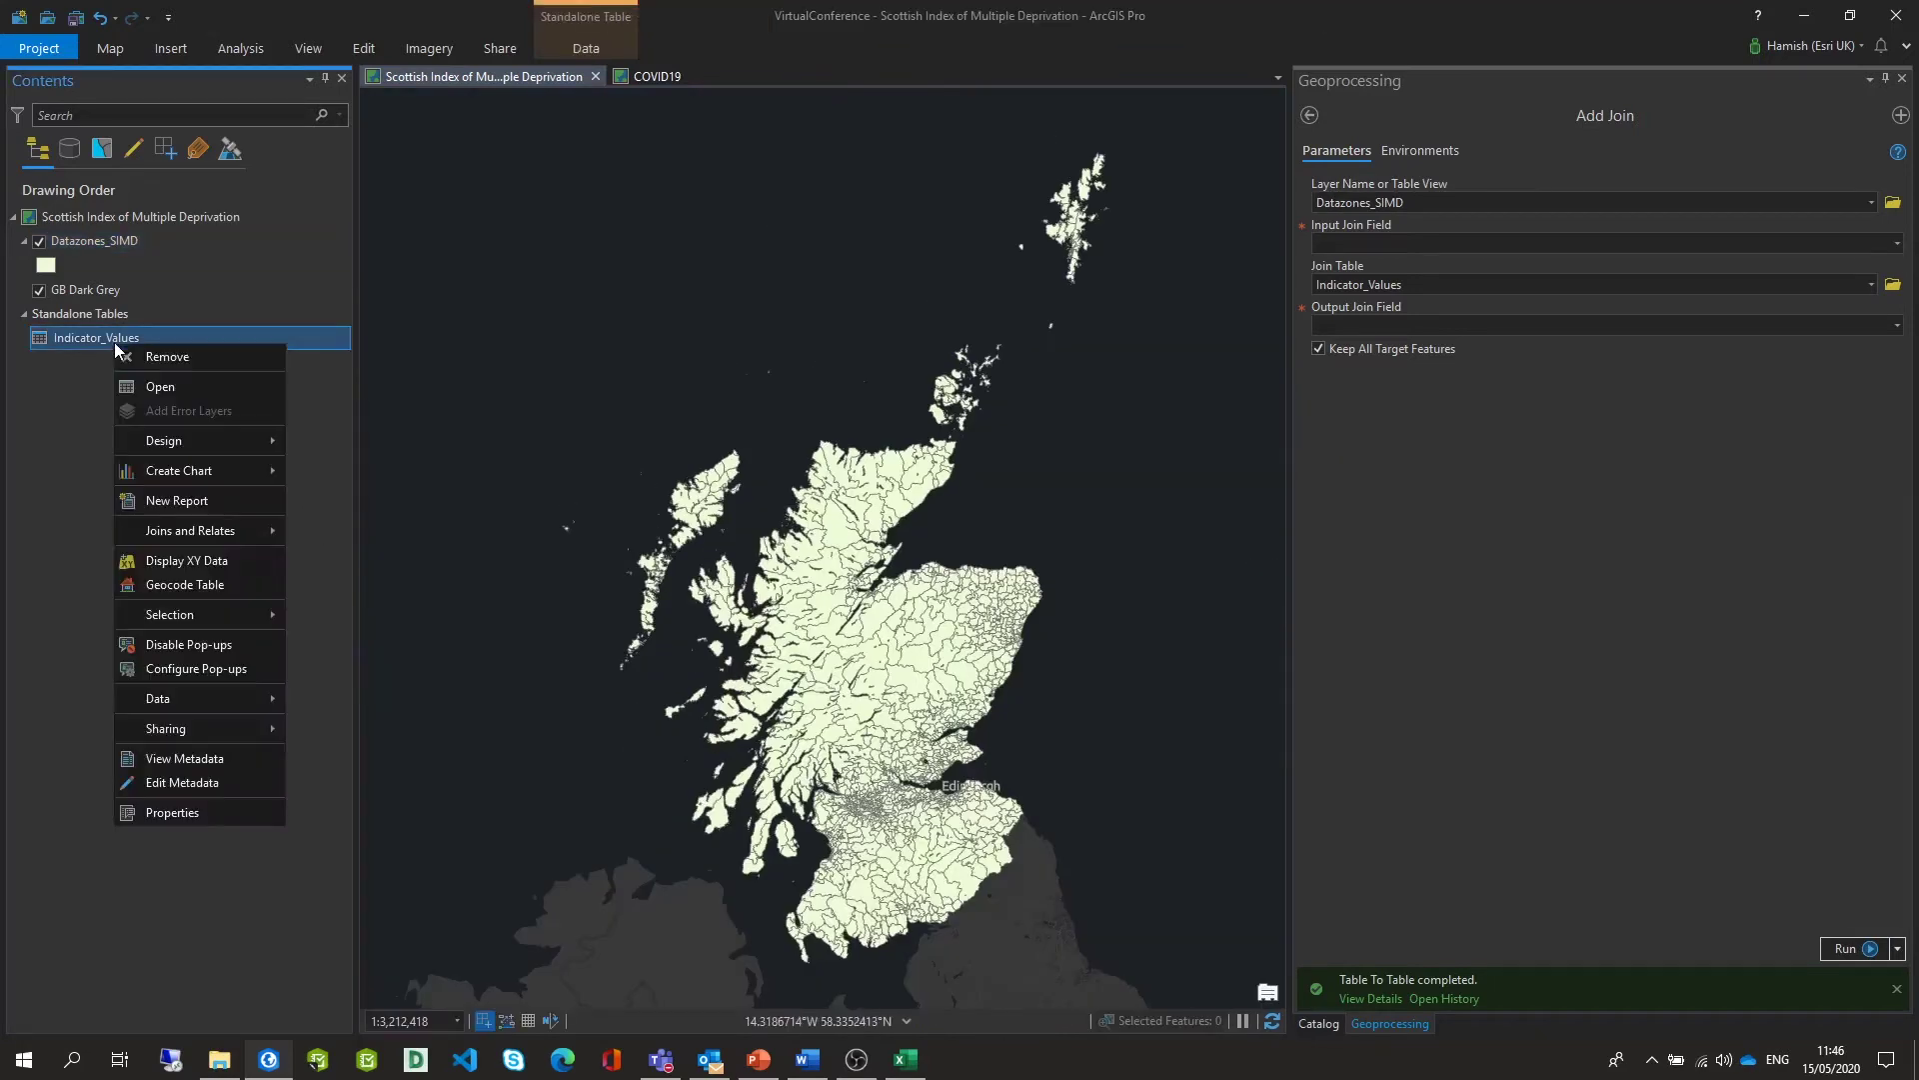
left_click(172, 387)
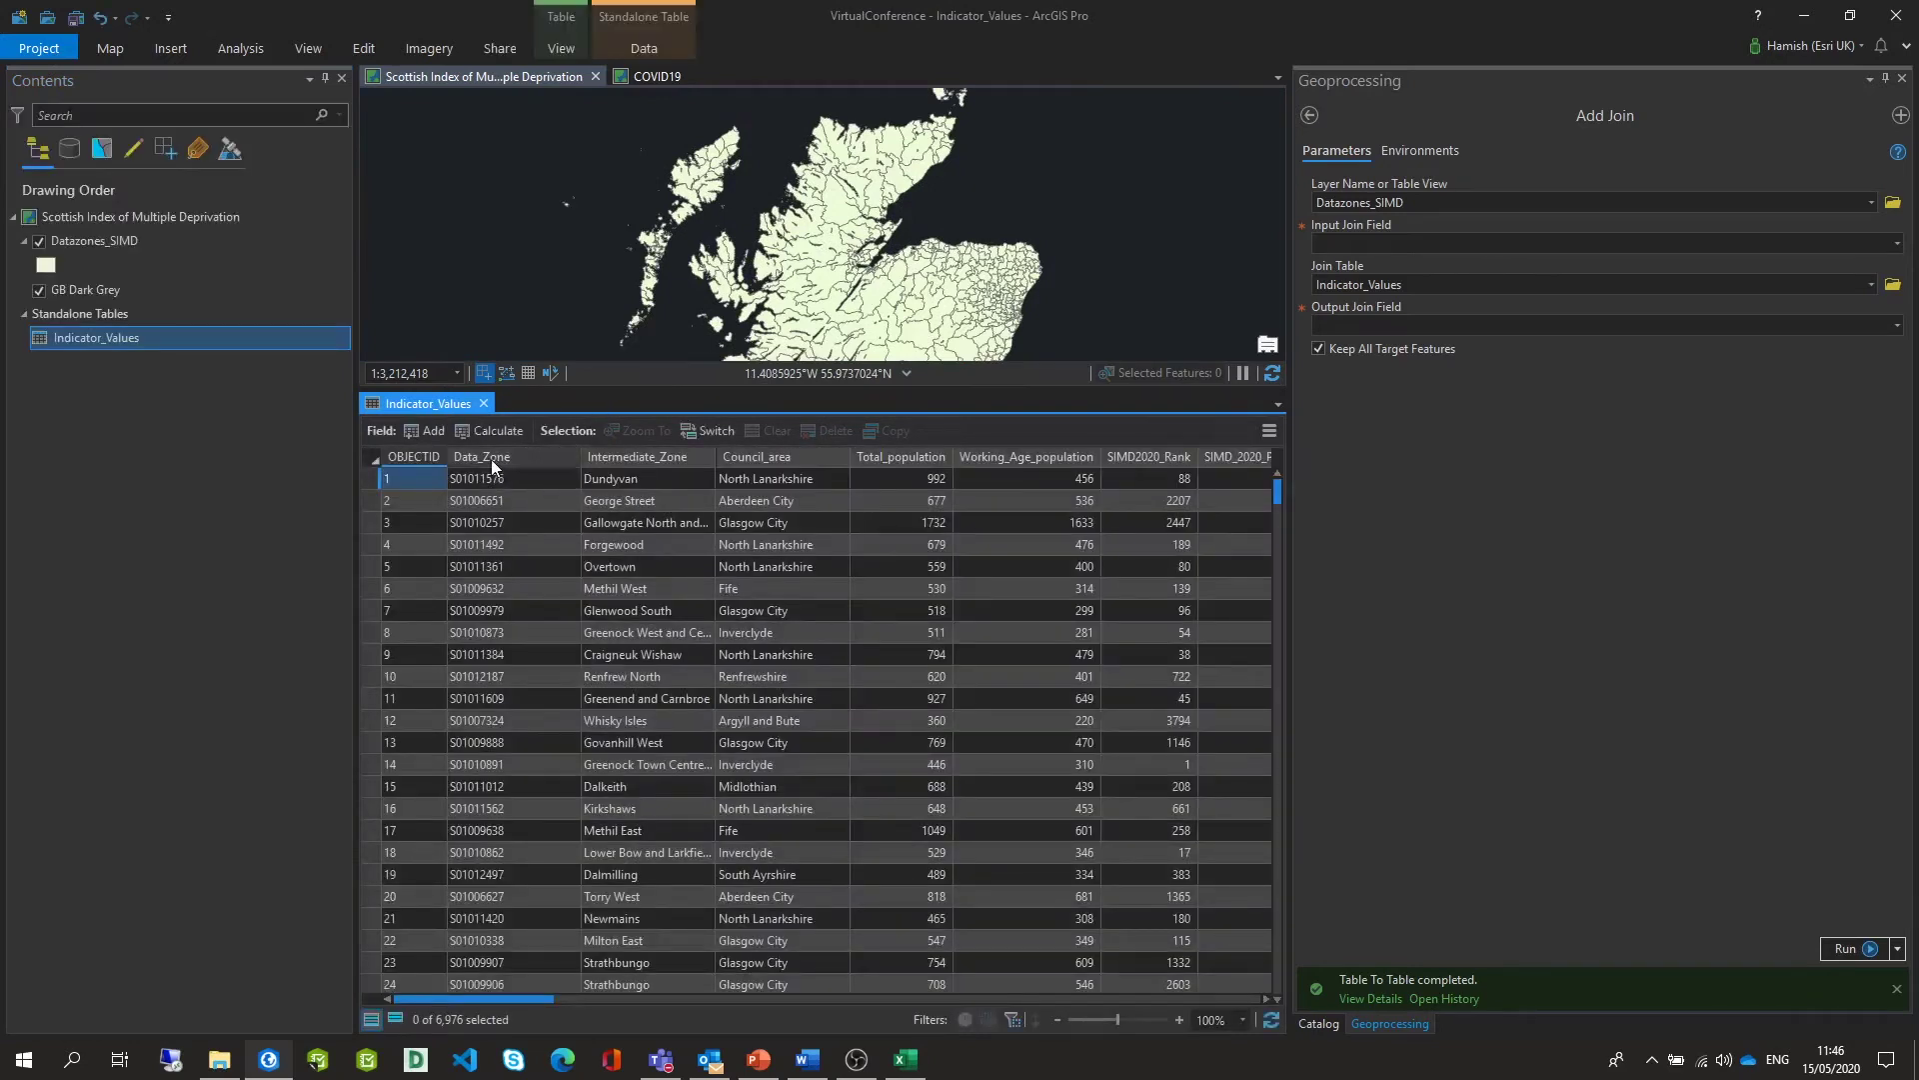
mouse_move(480, 466)
Join Indicator_Values to Datazones_SIMD using DataZone as the input join field and Data_Zone as the output join field
left_click(1898, 245)
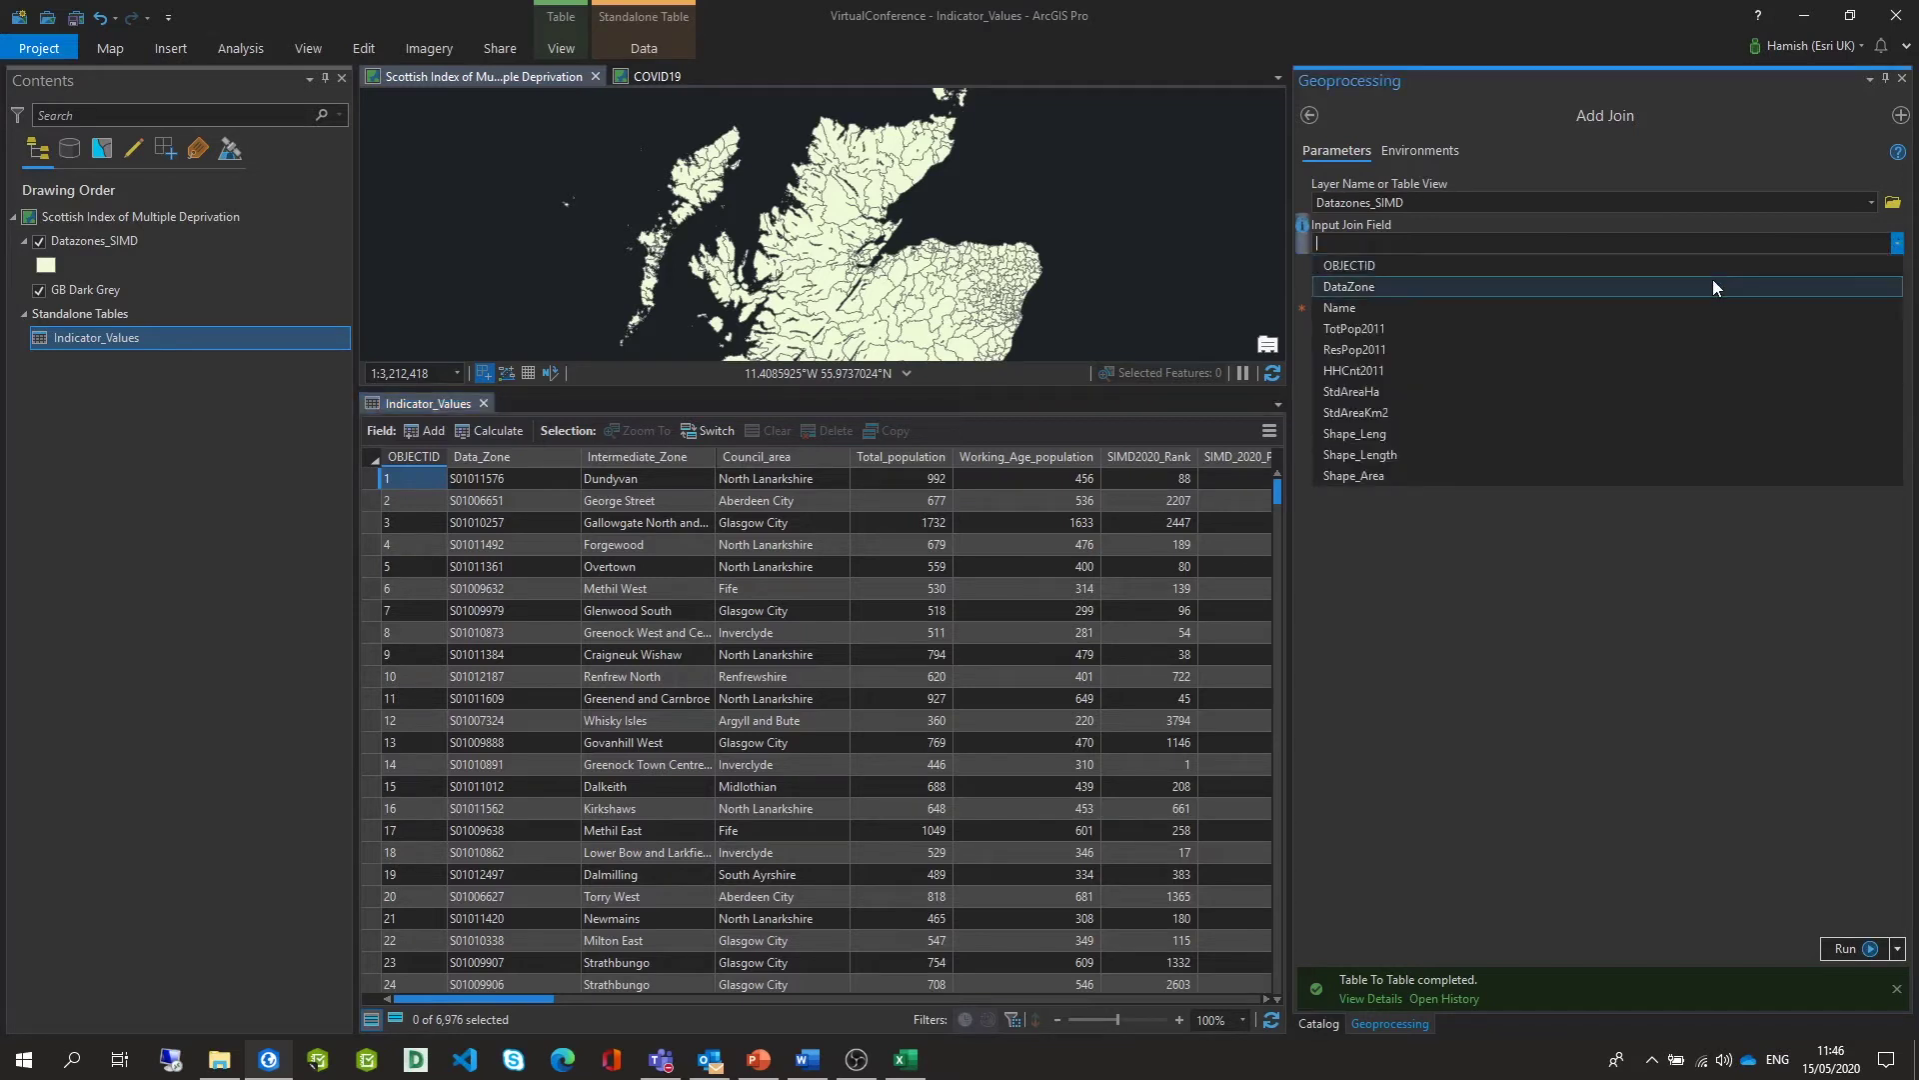
left_click(1713, 288)
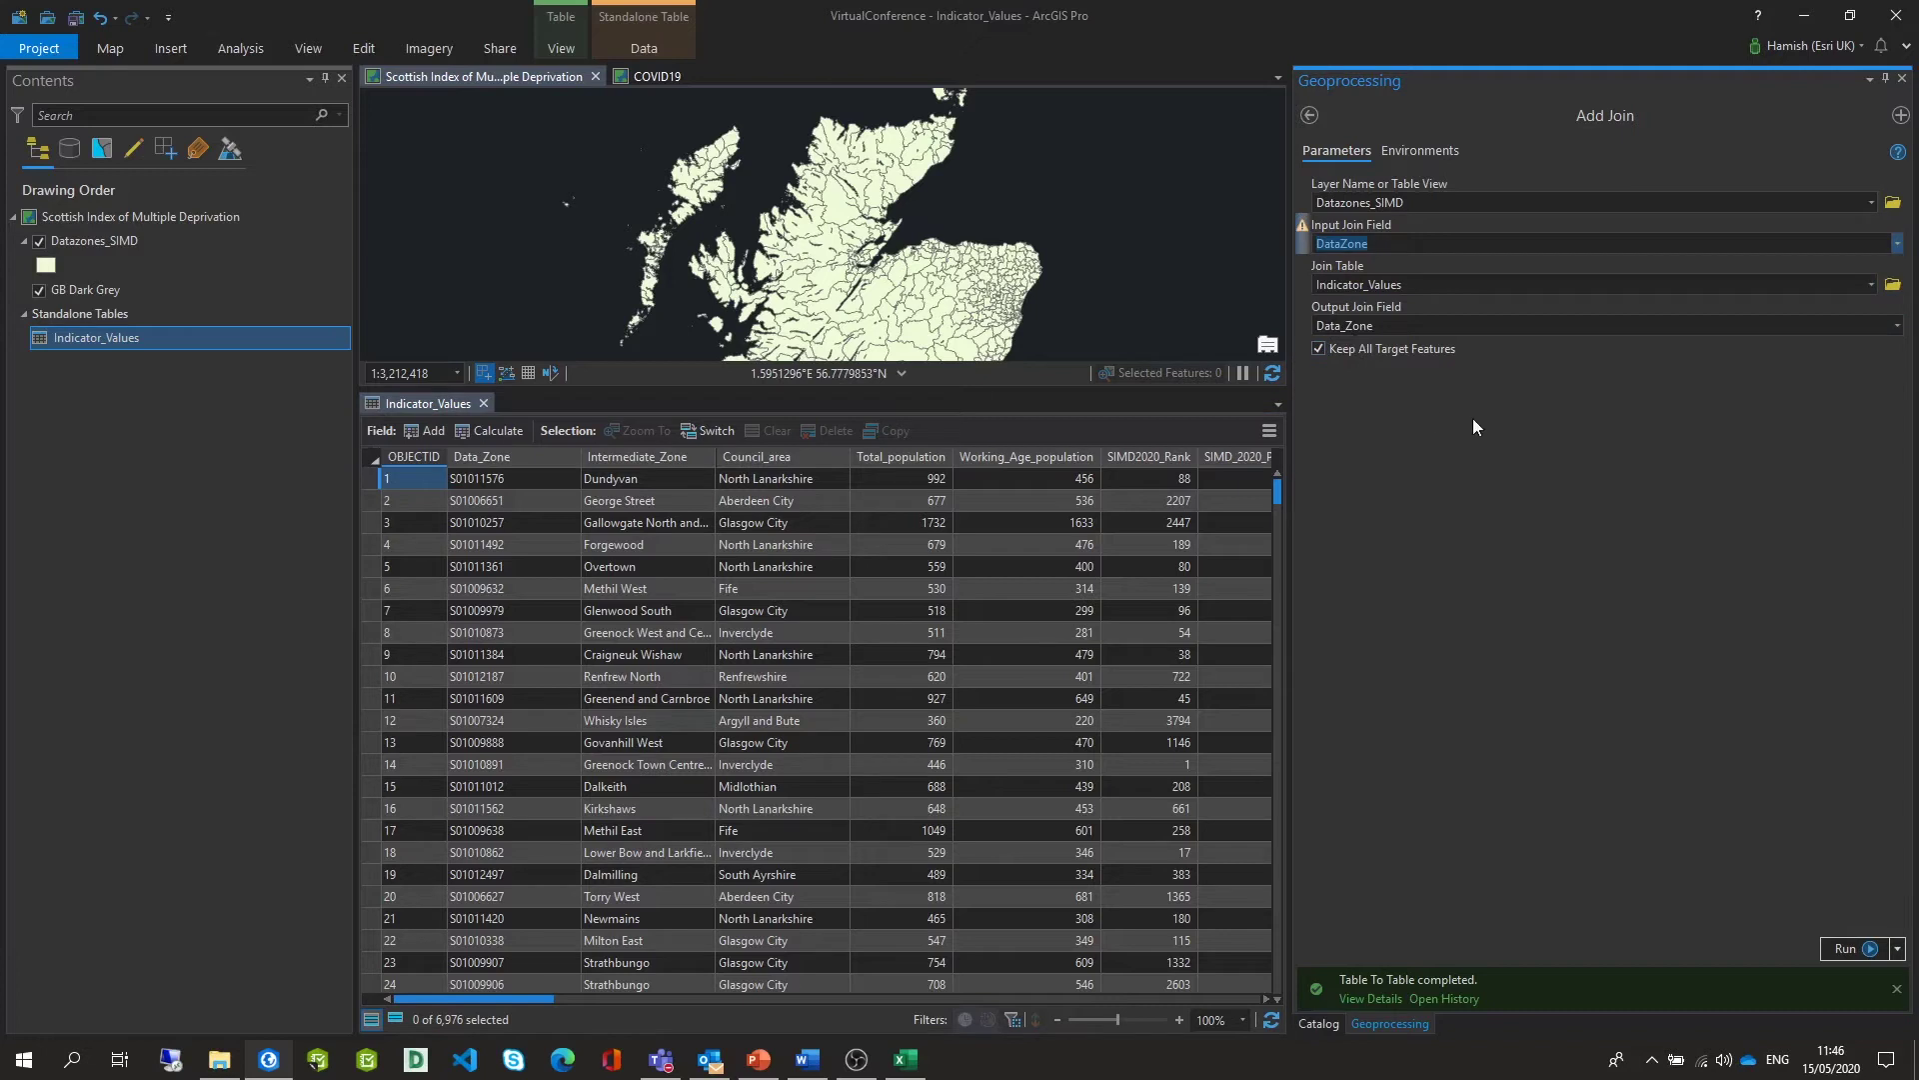
left_click(1849, 948)
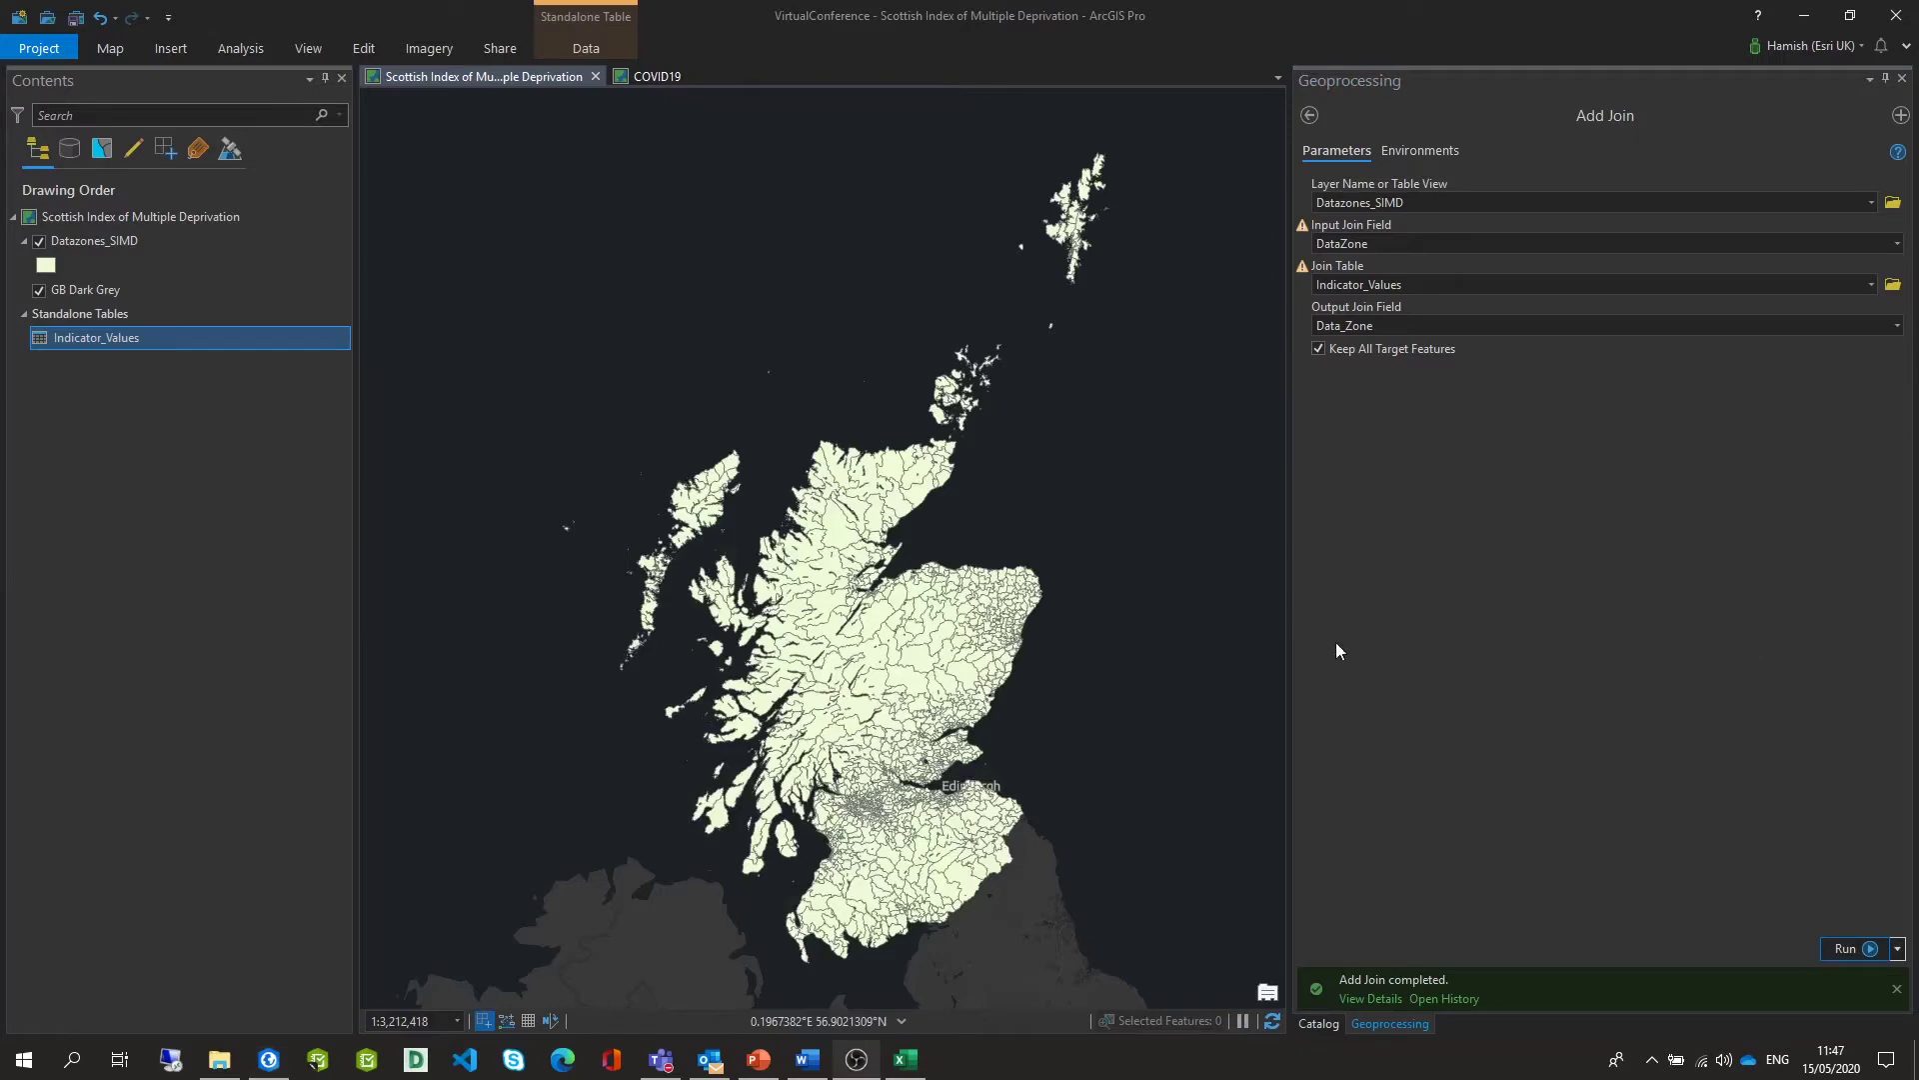
Change the primary symbology of the Datazones_SIMD layer to Graduated Colors
left_click(120, 240)
right_click(122, 238)
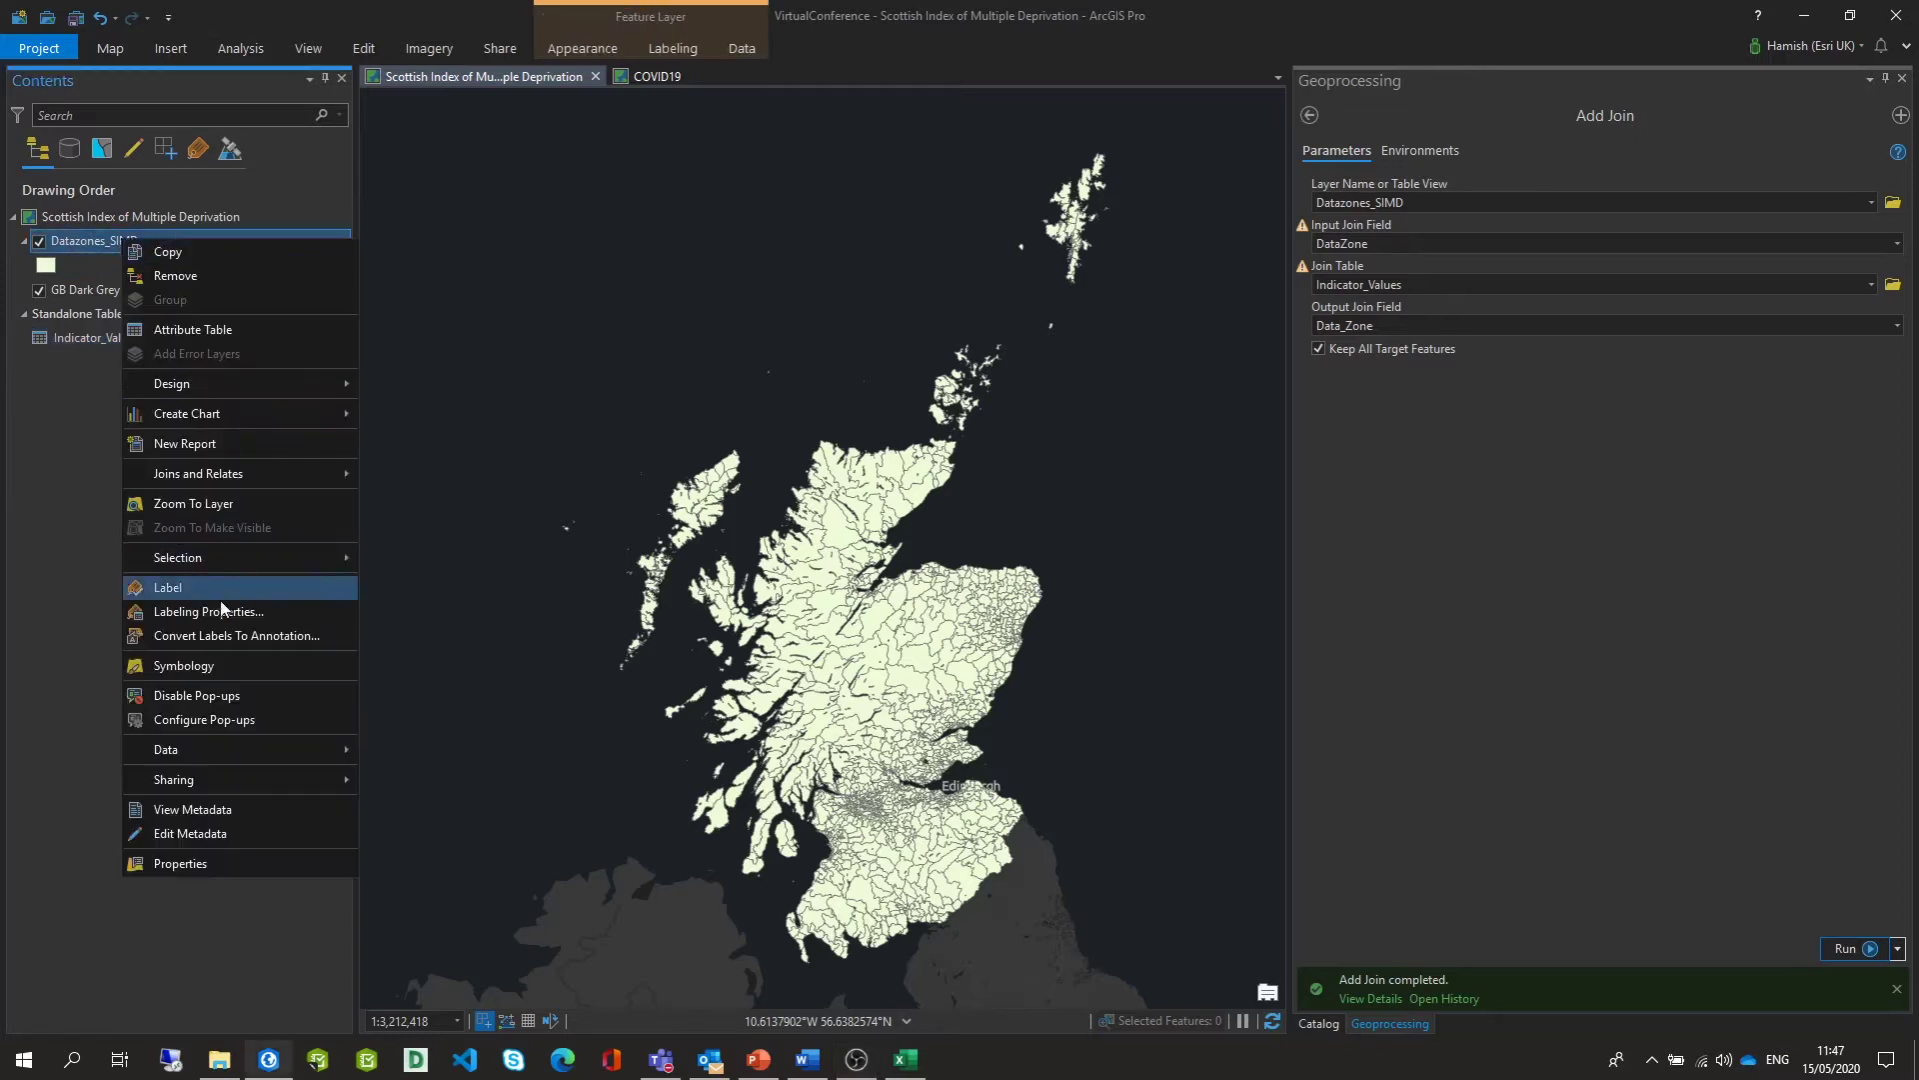
left_click(208, 678)
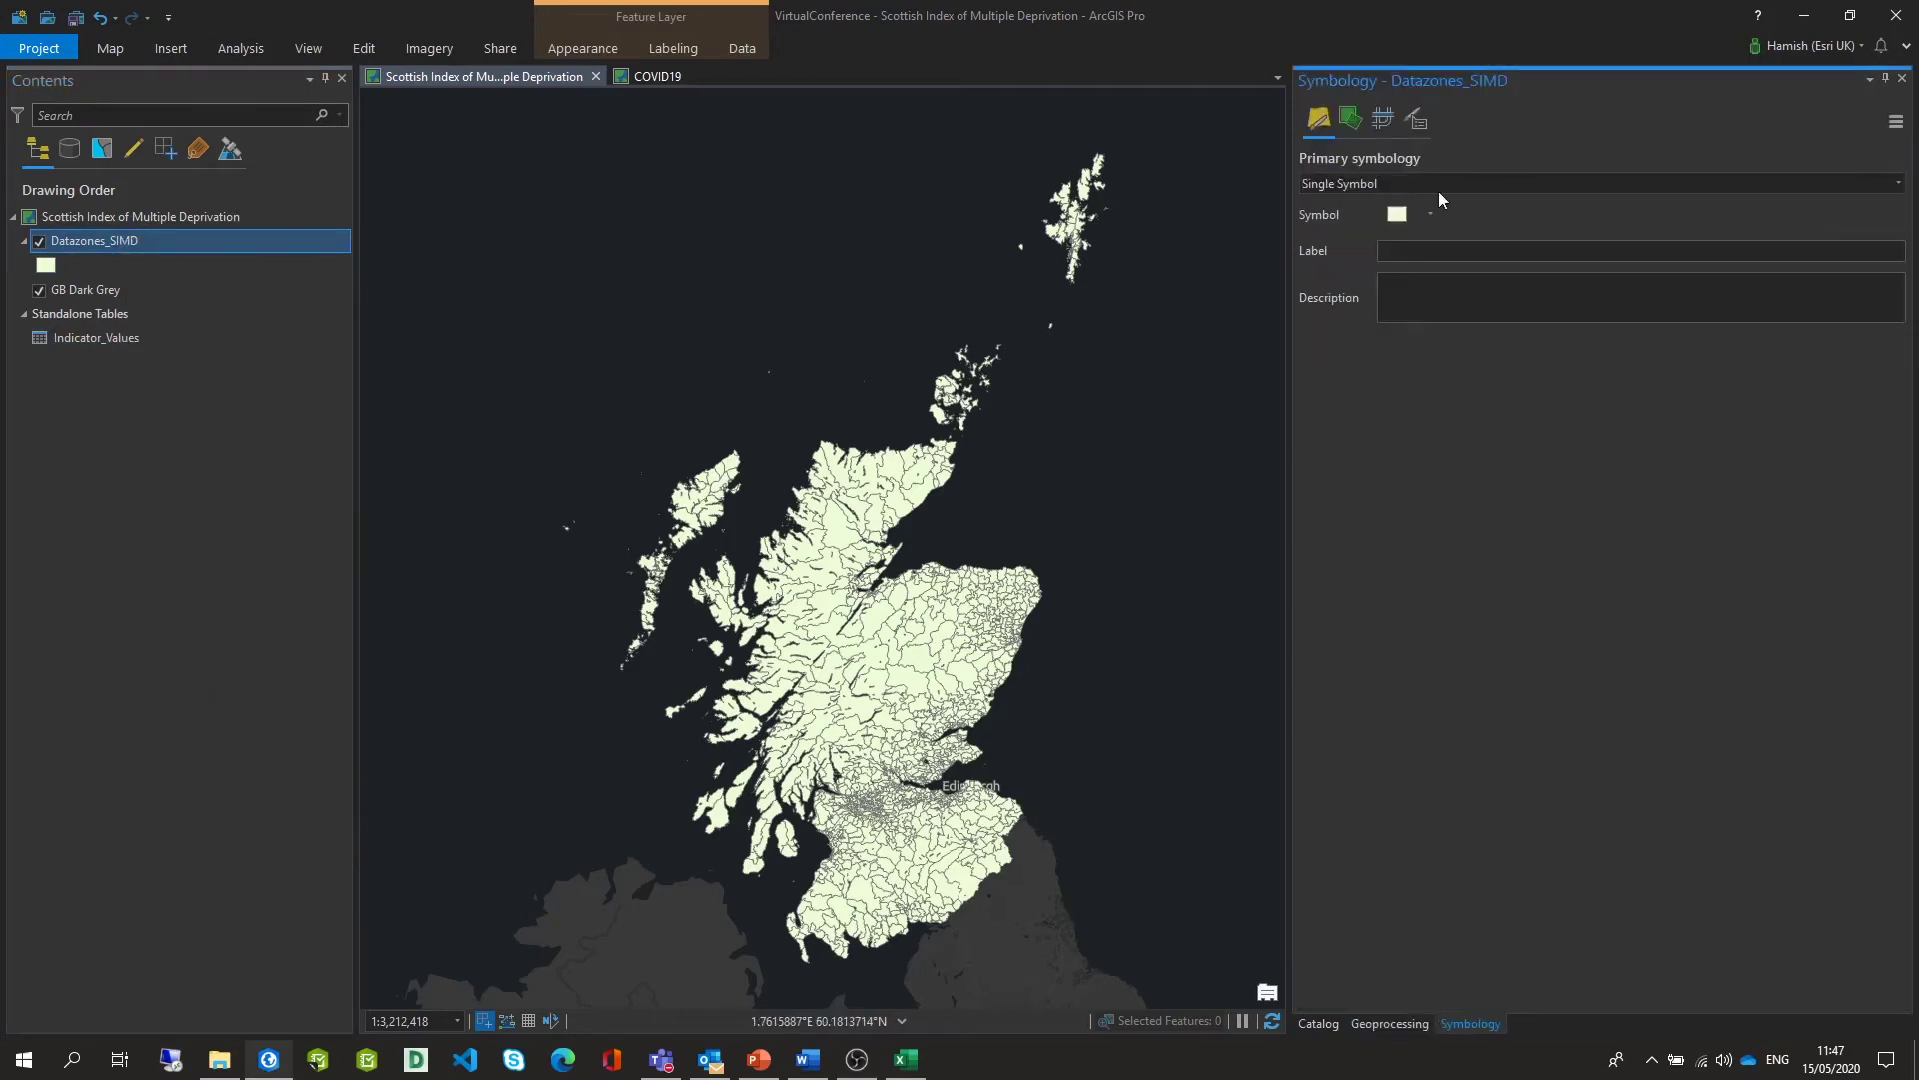
left_click(1470, 186)
left_click(1447, 358)
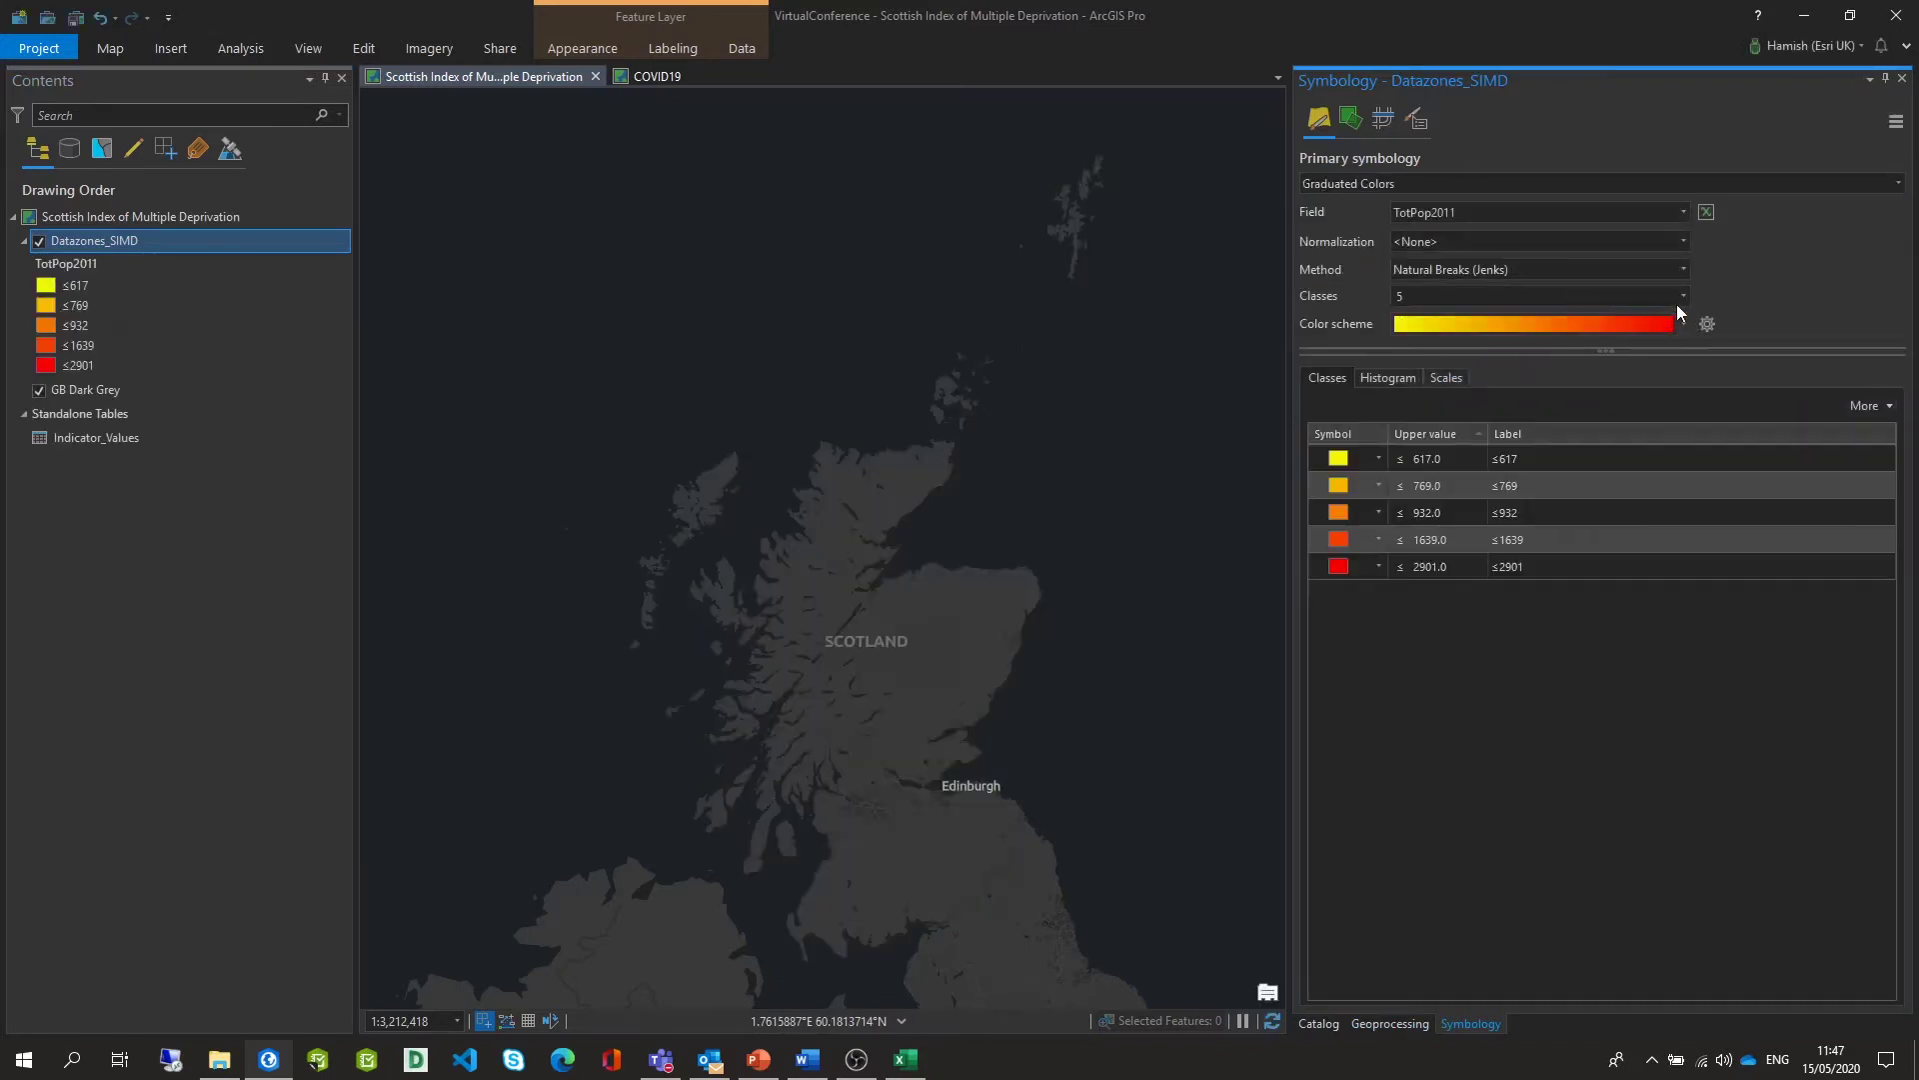
Set the graduated colours to 14 classes and apply the colour scheme to the data zone outlines as well as the fills
left_click(1683, 297)
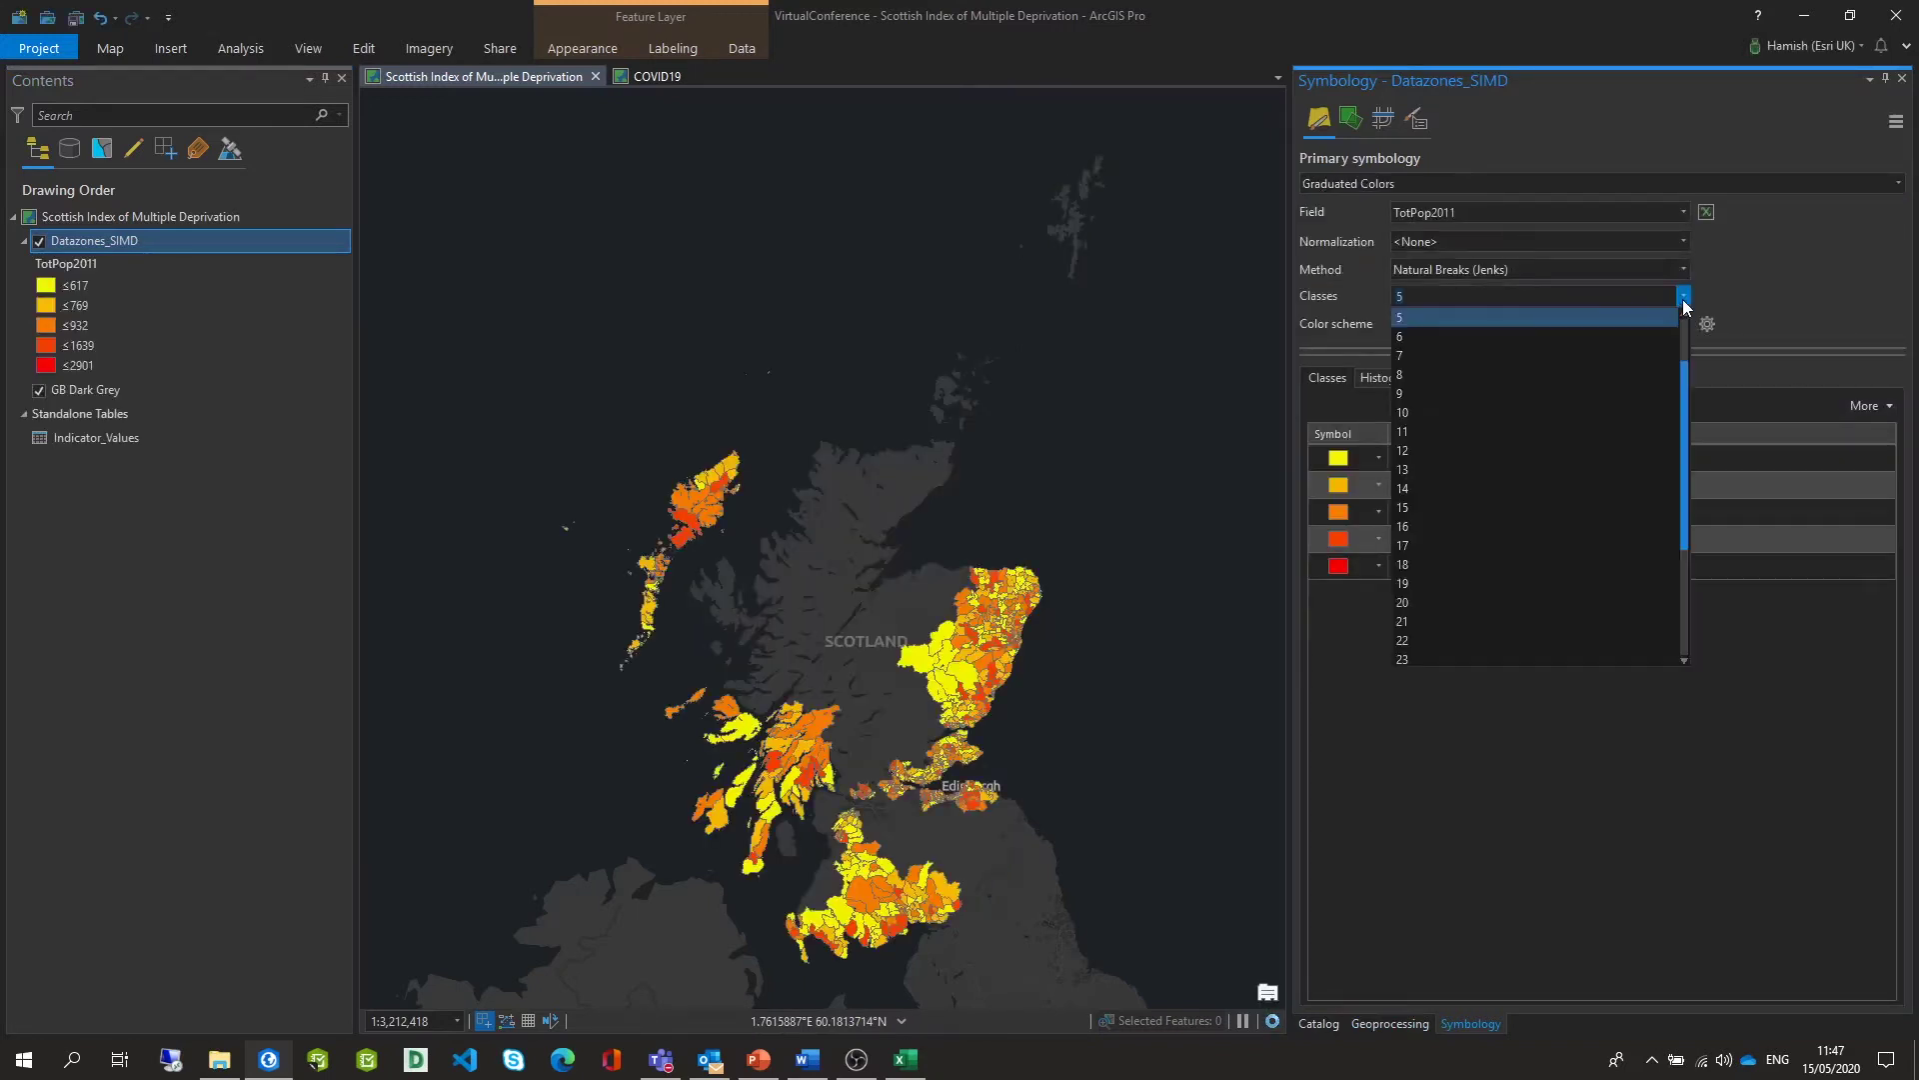
left_click(1452, 490)
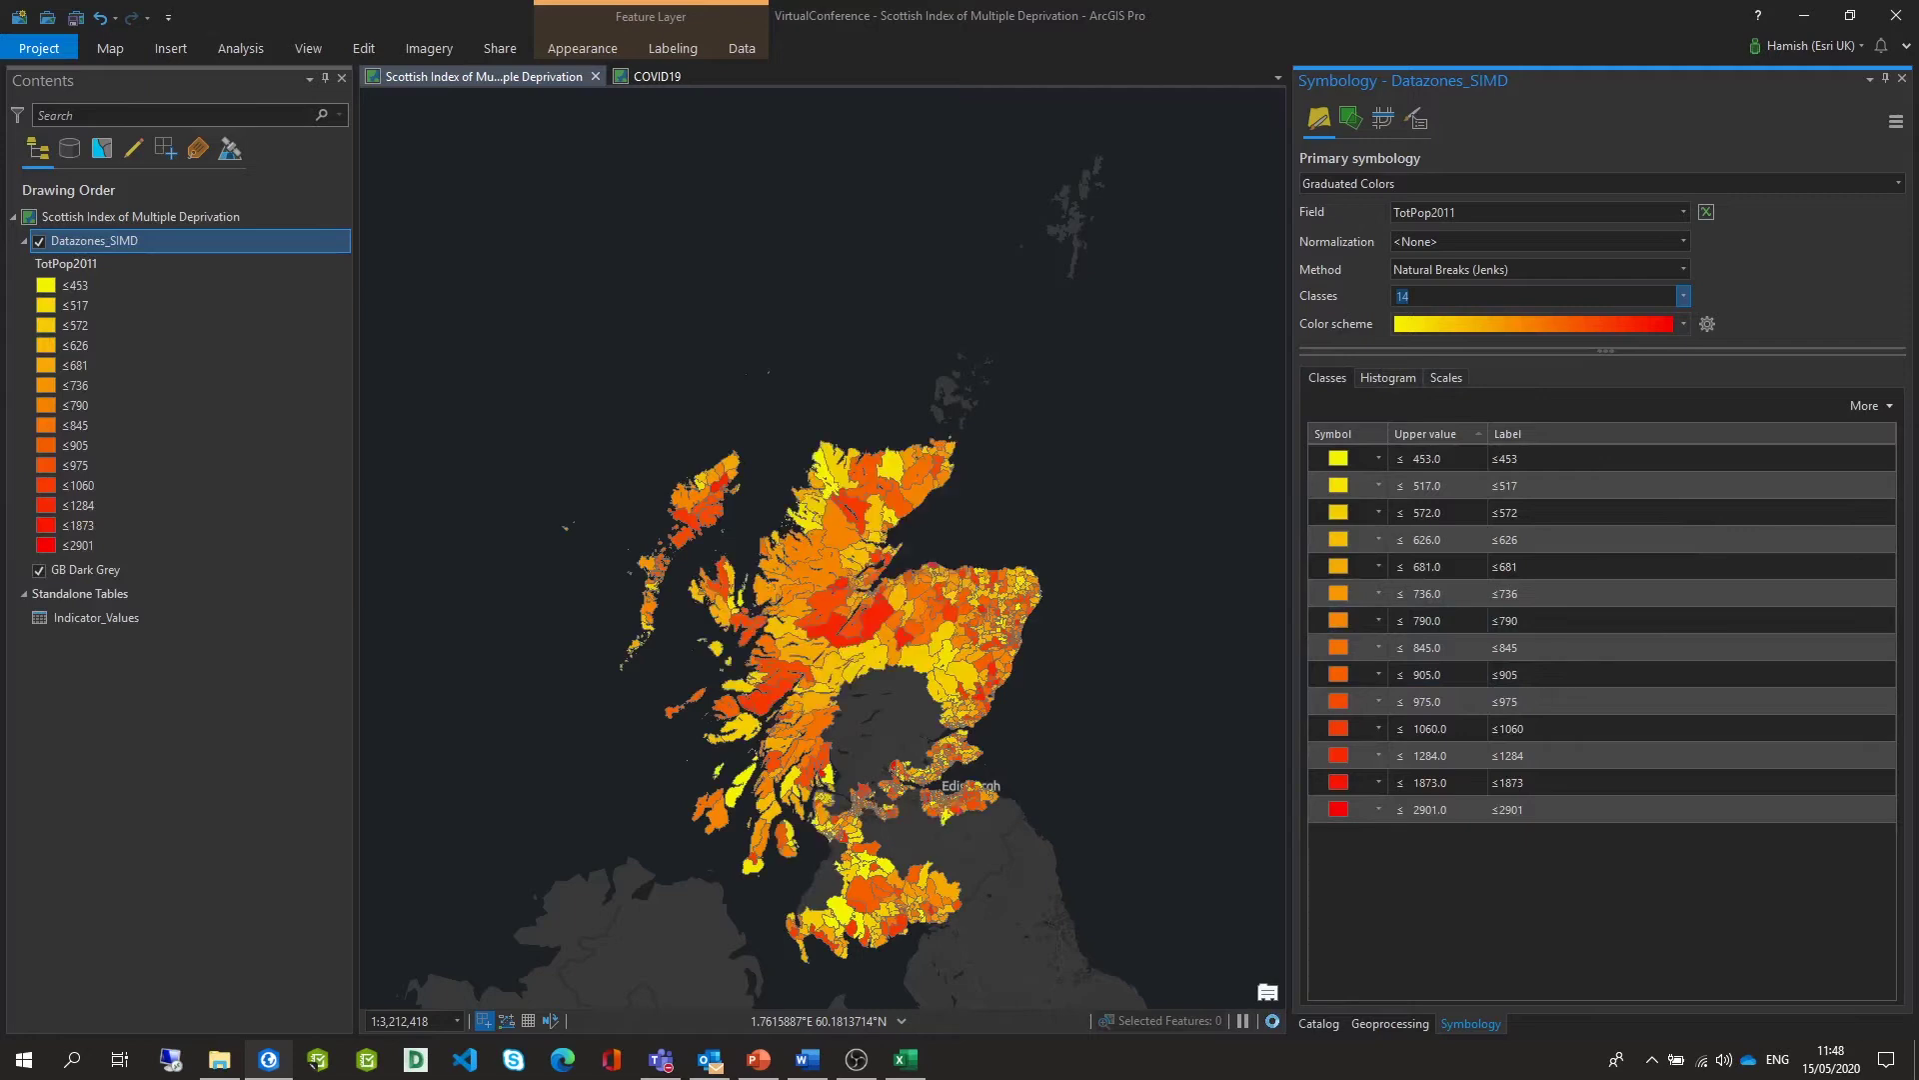
left_click(1709, 328)
left_click(1761, 398)
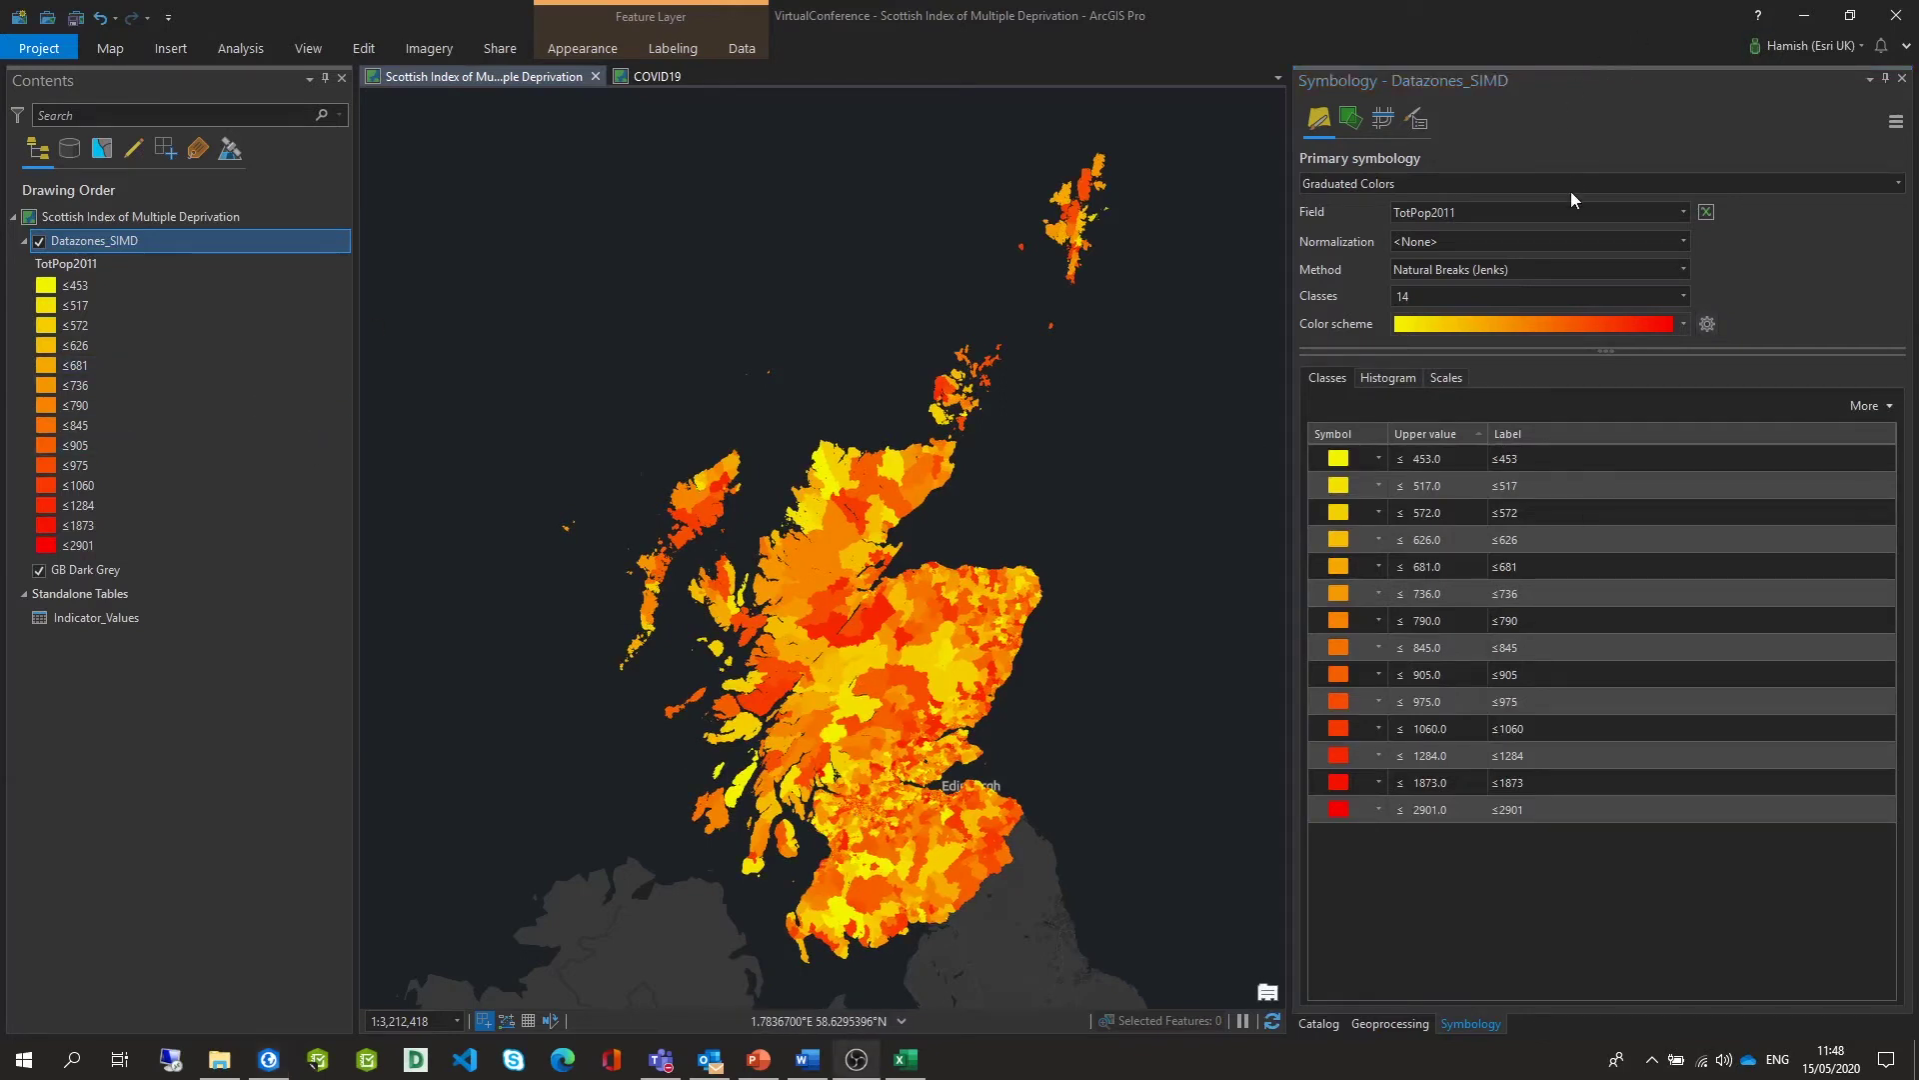
Change the symbology field of the Datazones_SIMD layer to EMERG
left_click(1679, 211)
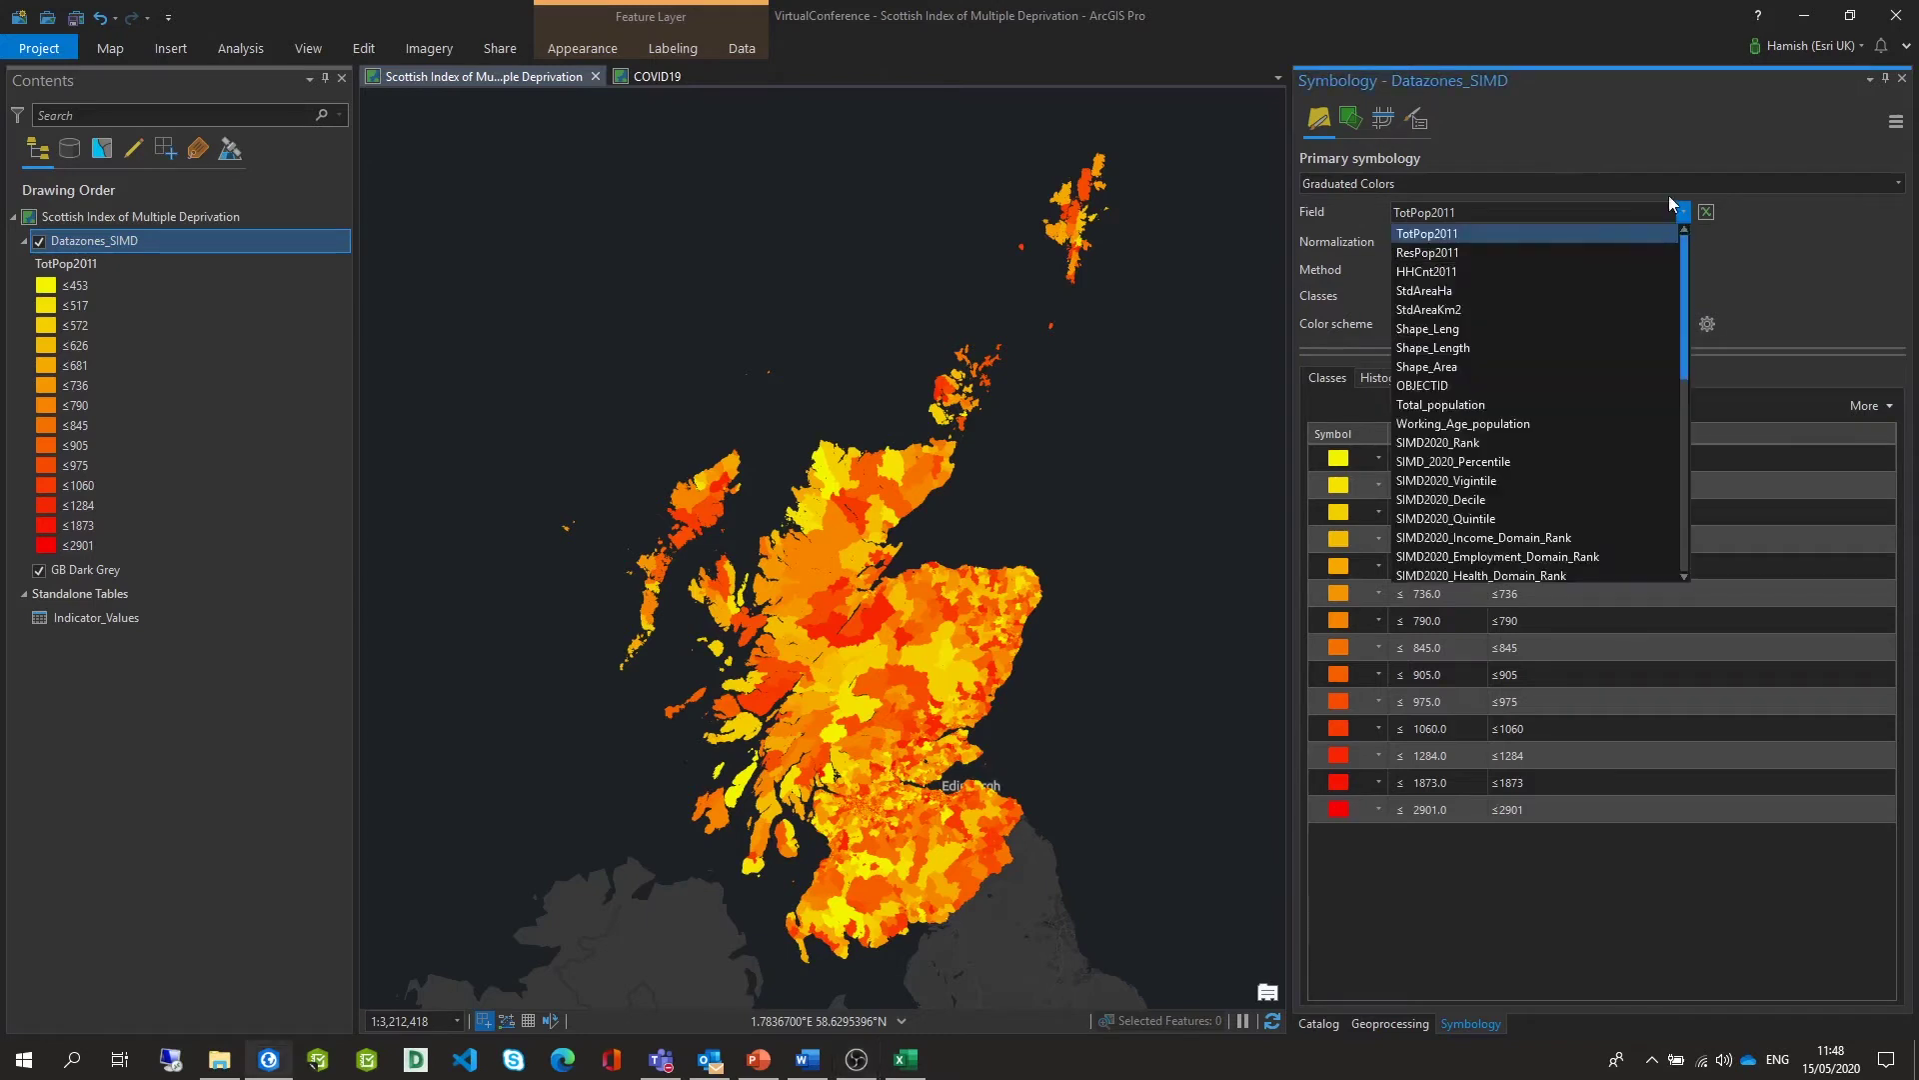
scroll(1537, 400, "down", 5)
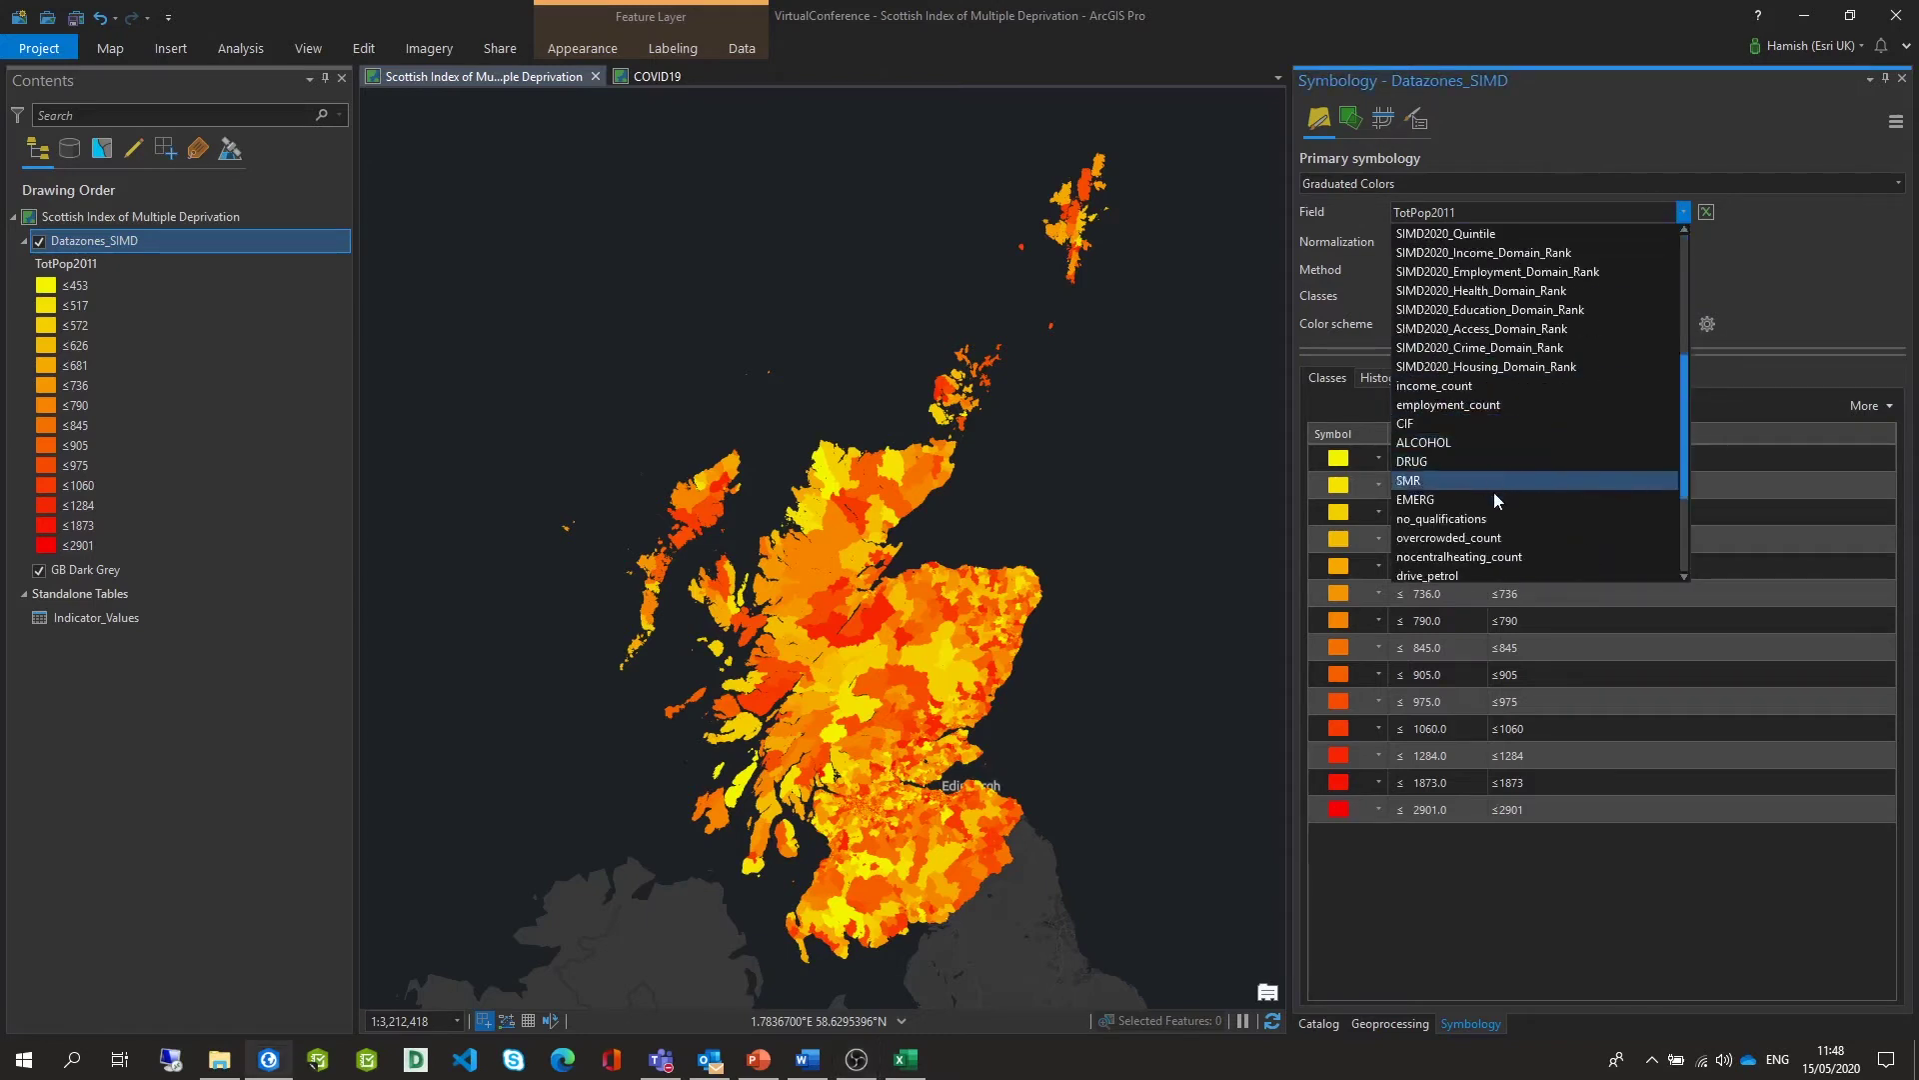
left_click(1492, 497)
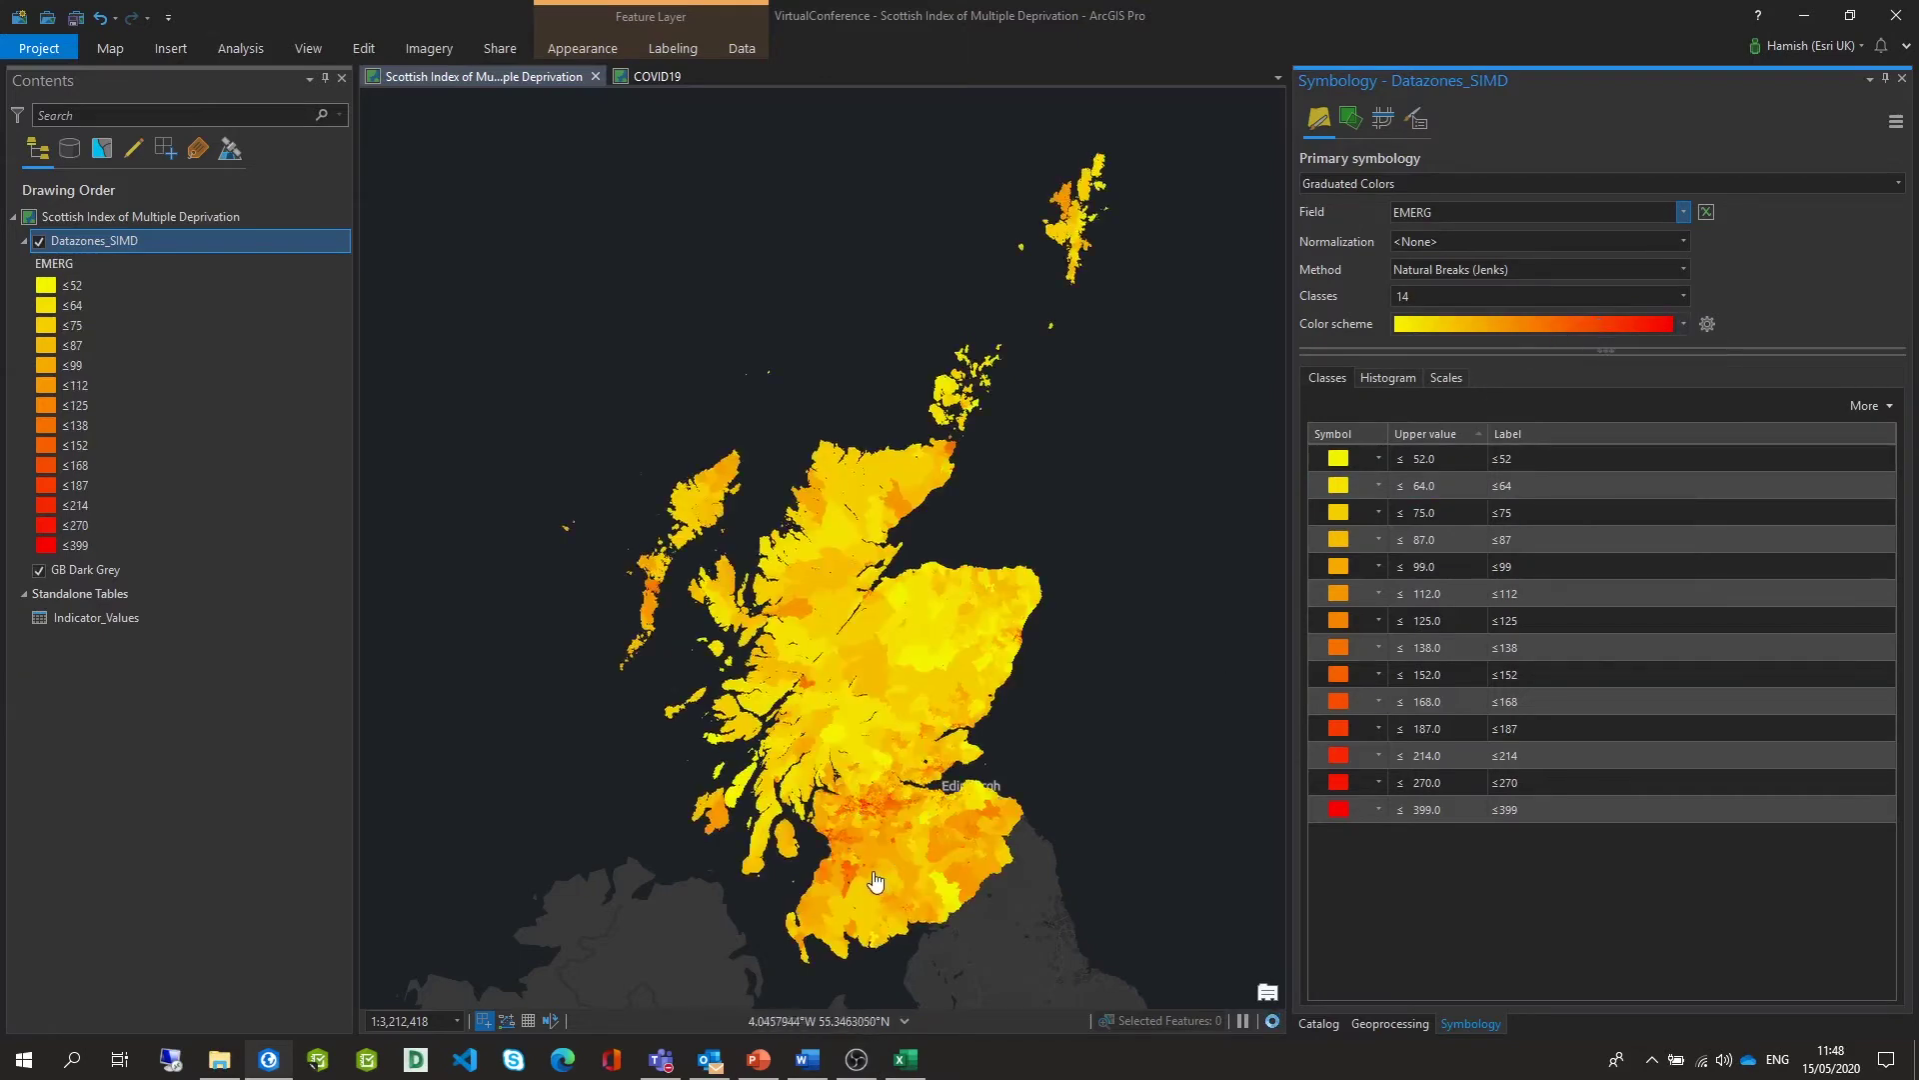
Examine the EMERG values on the map around Glasgow, Dundee and Aberdeen
scroll(860, 812, "up", 3)
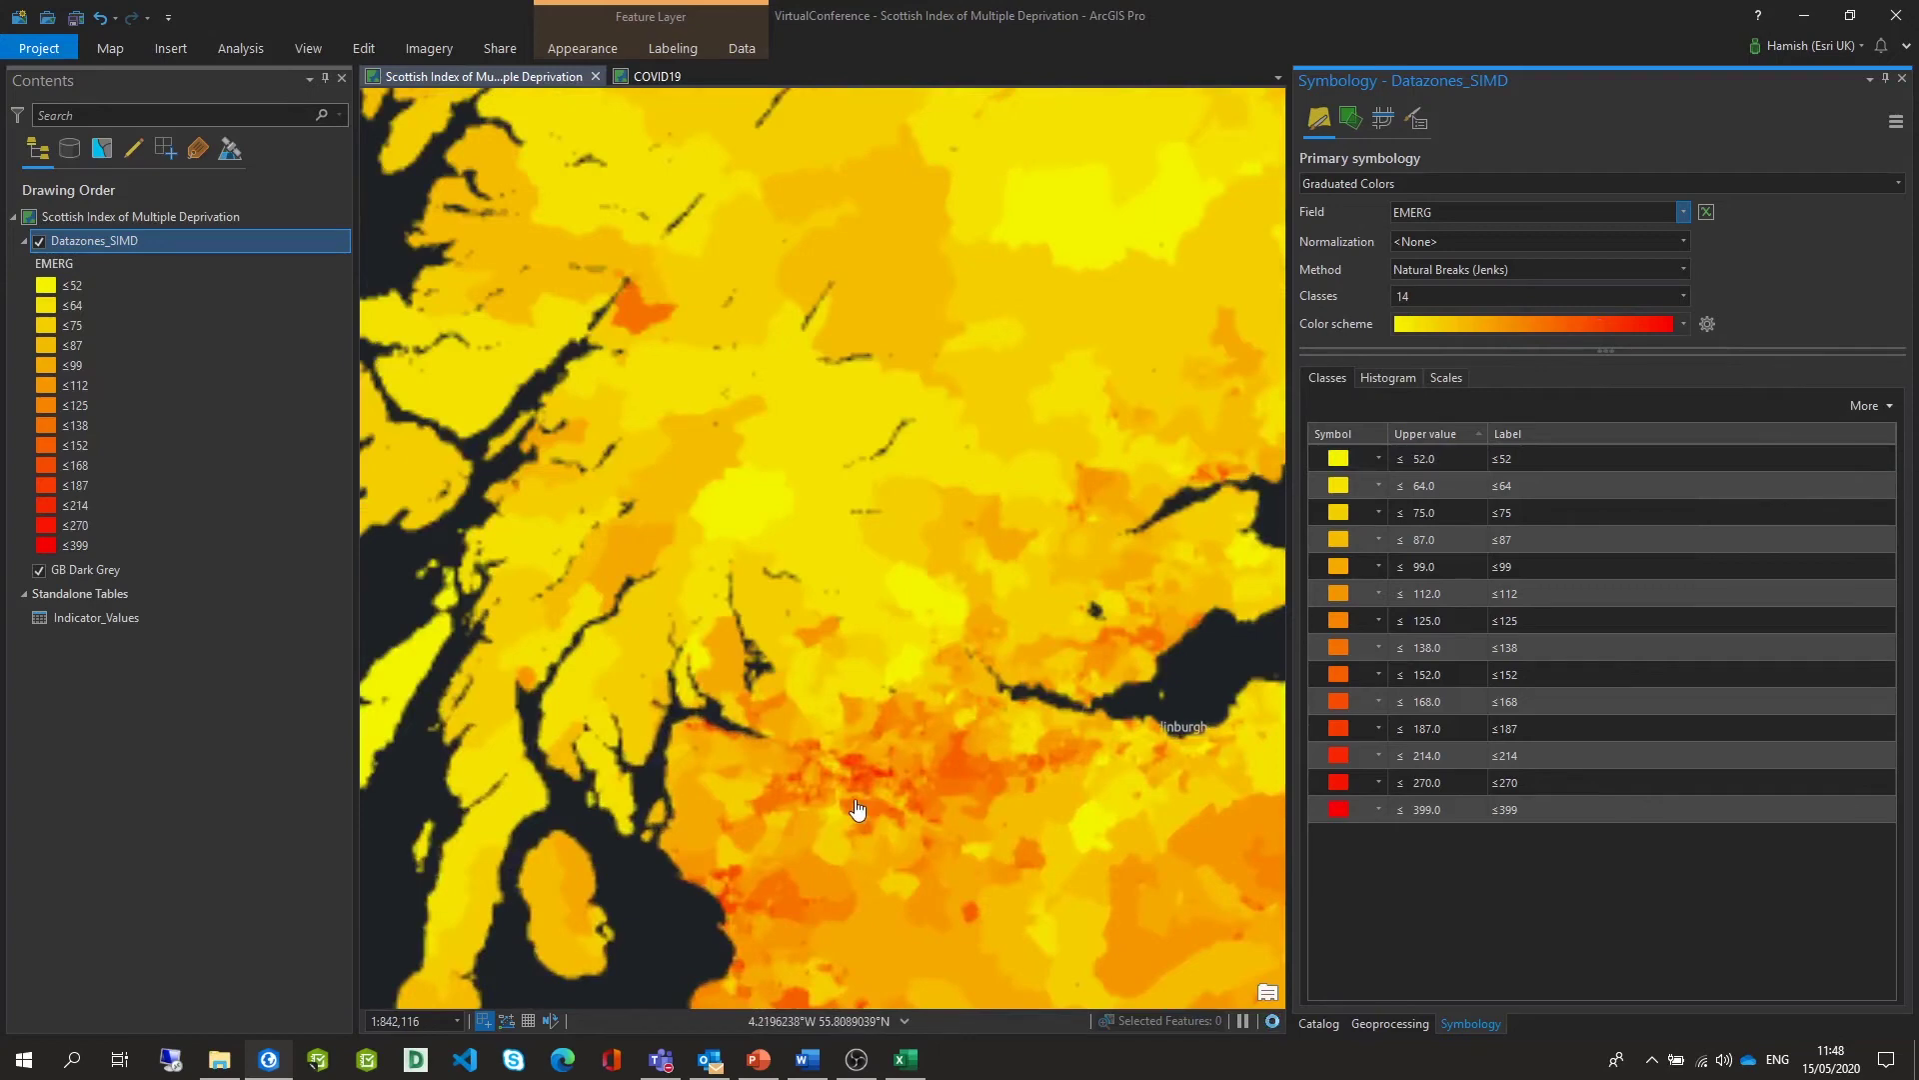
scroll(857, 810, "up", 2)
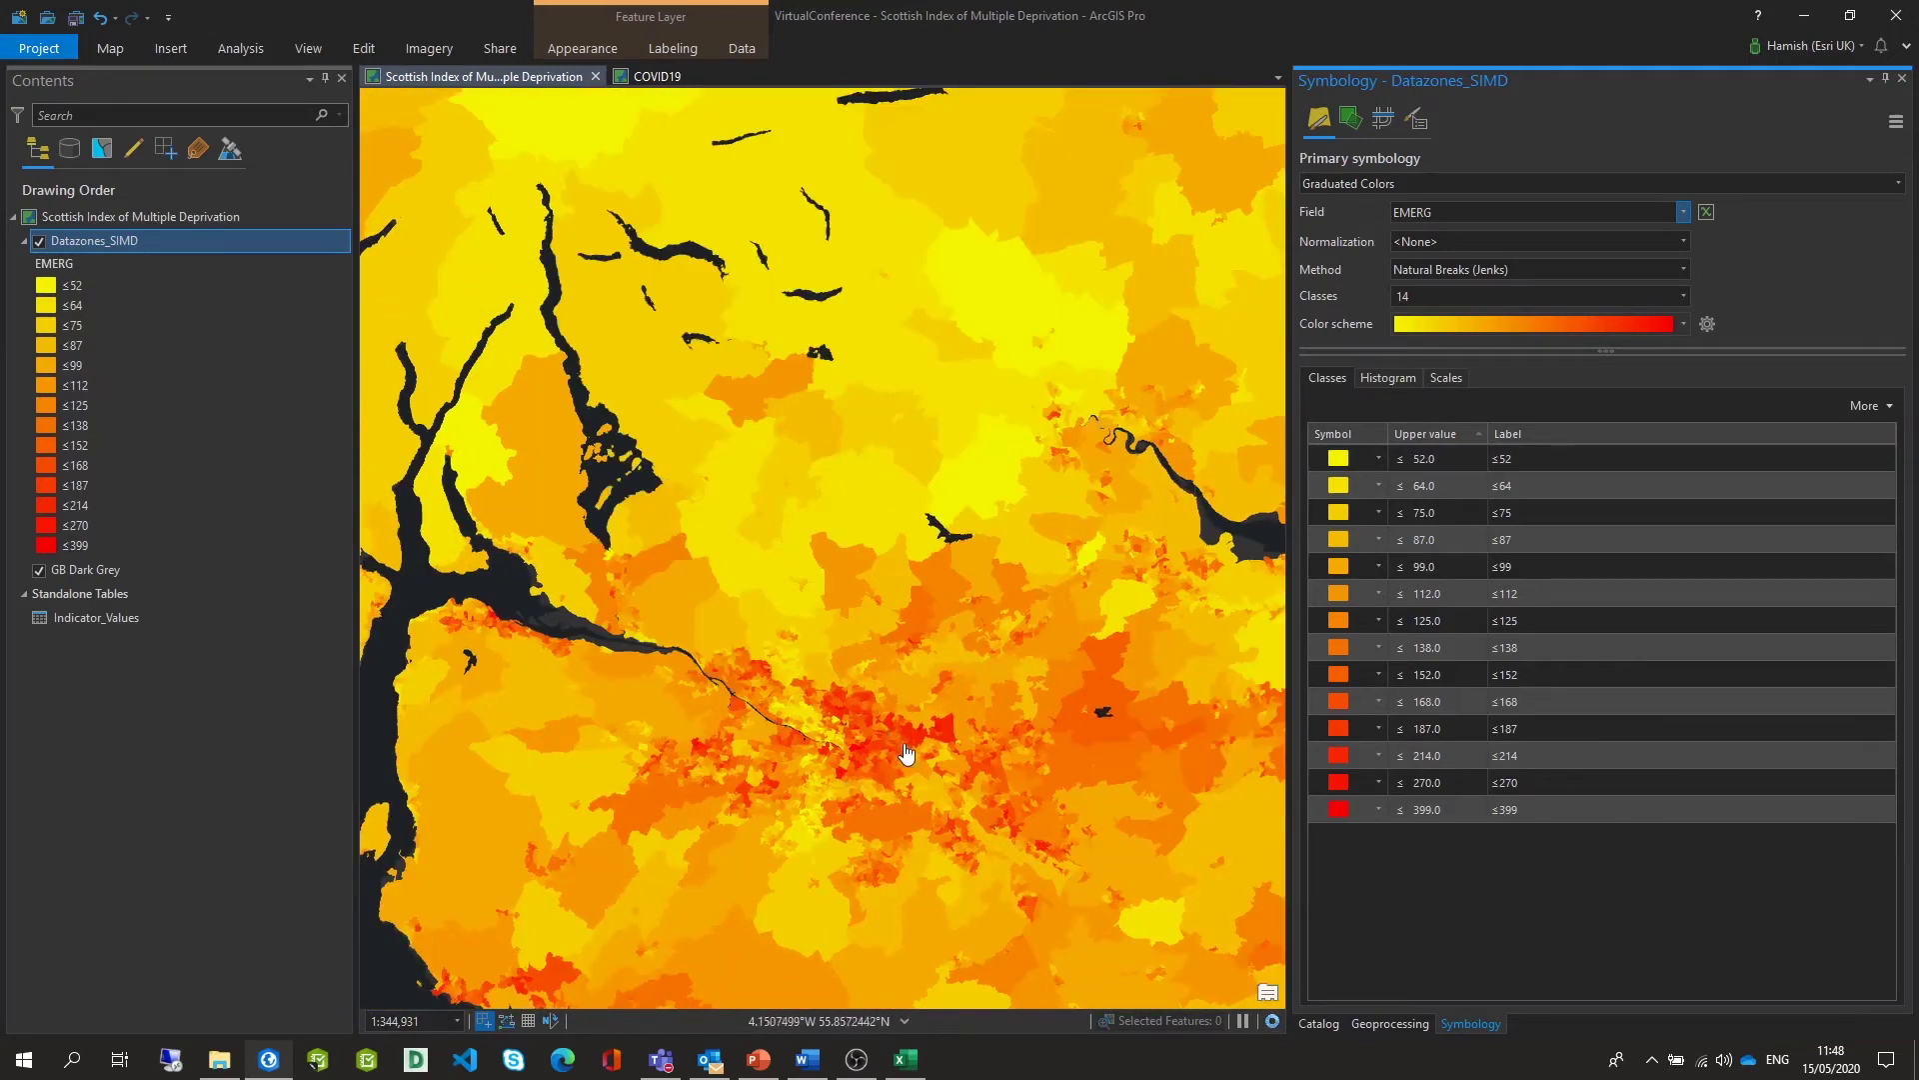
left_click_drag(937, 752, 818, 823)
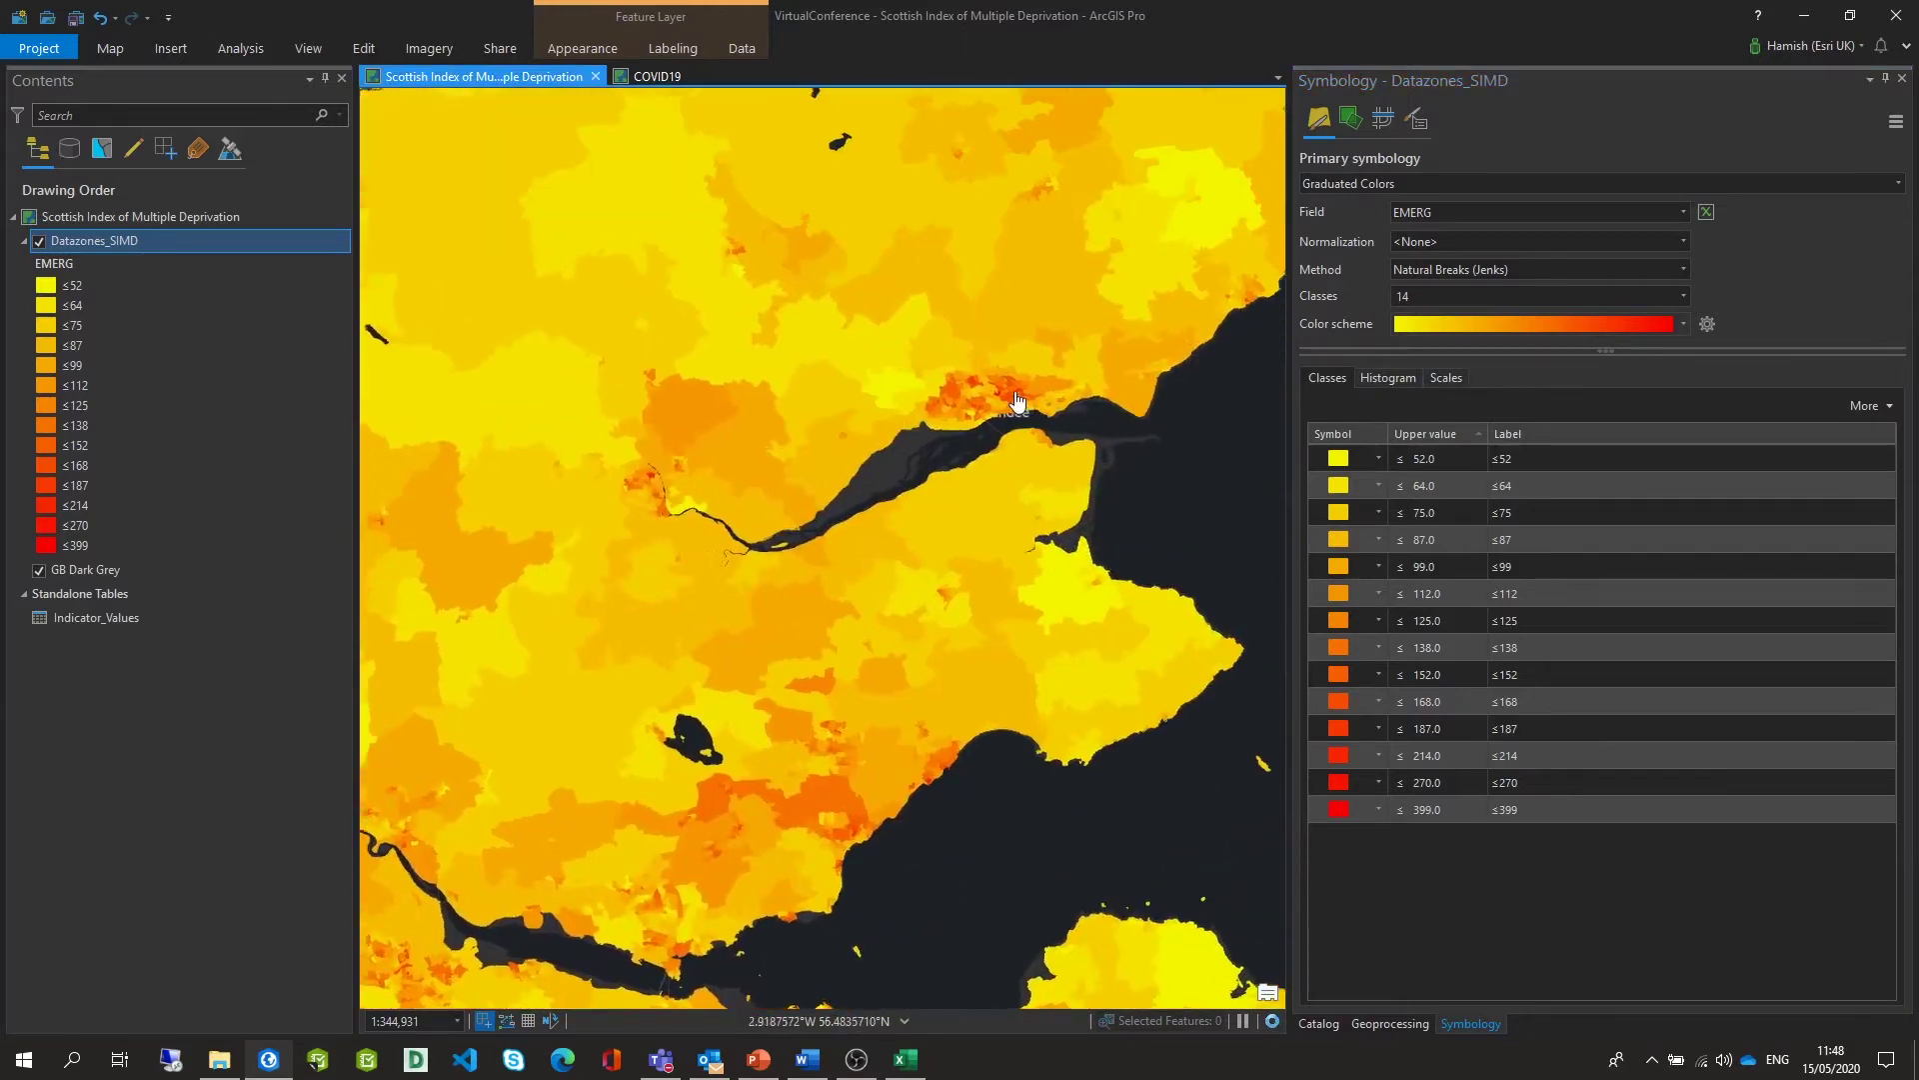
scroll(1009, 388, "up", 2)
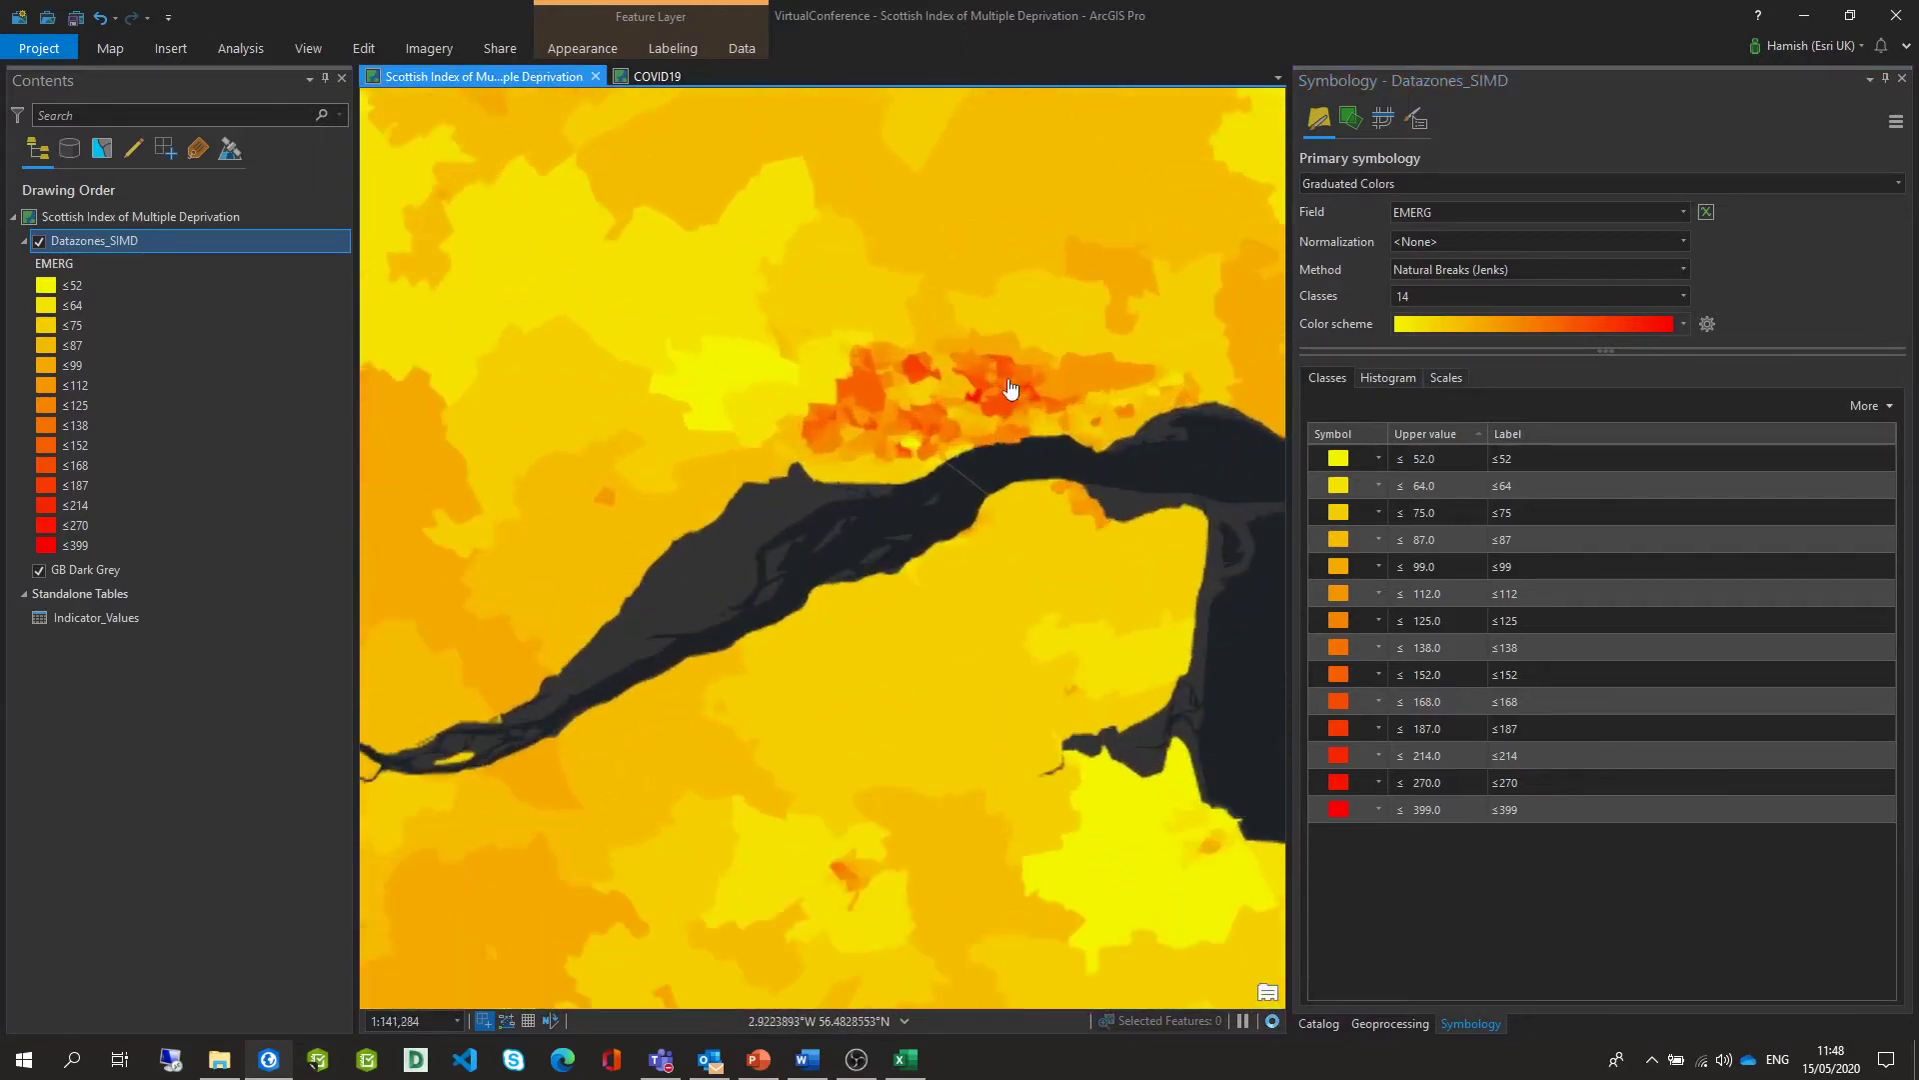
scroll(1010, 387, "down", 2)
left_click_drag(1041, 299, 831, 686)
scroll(913, 463, "up", 3)
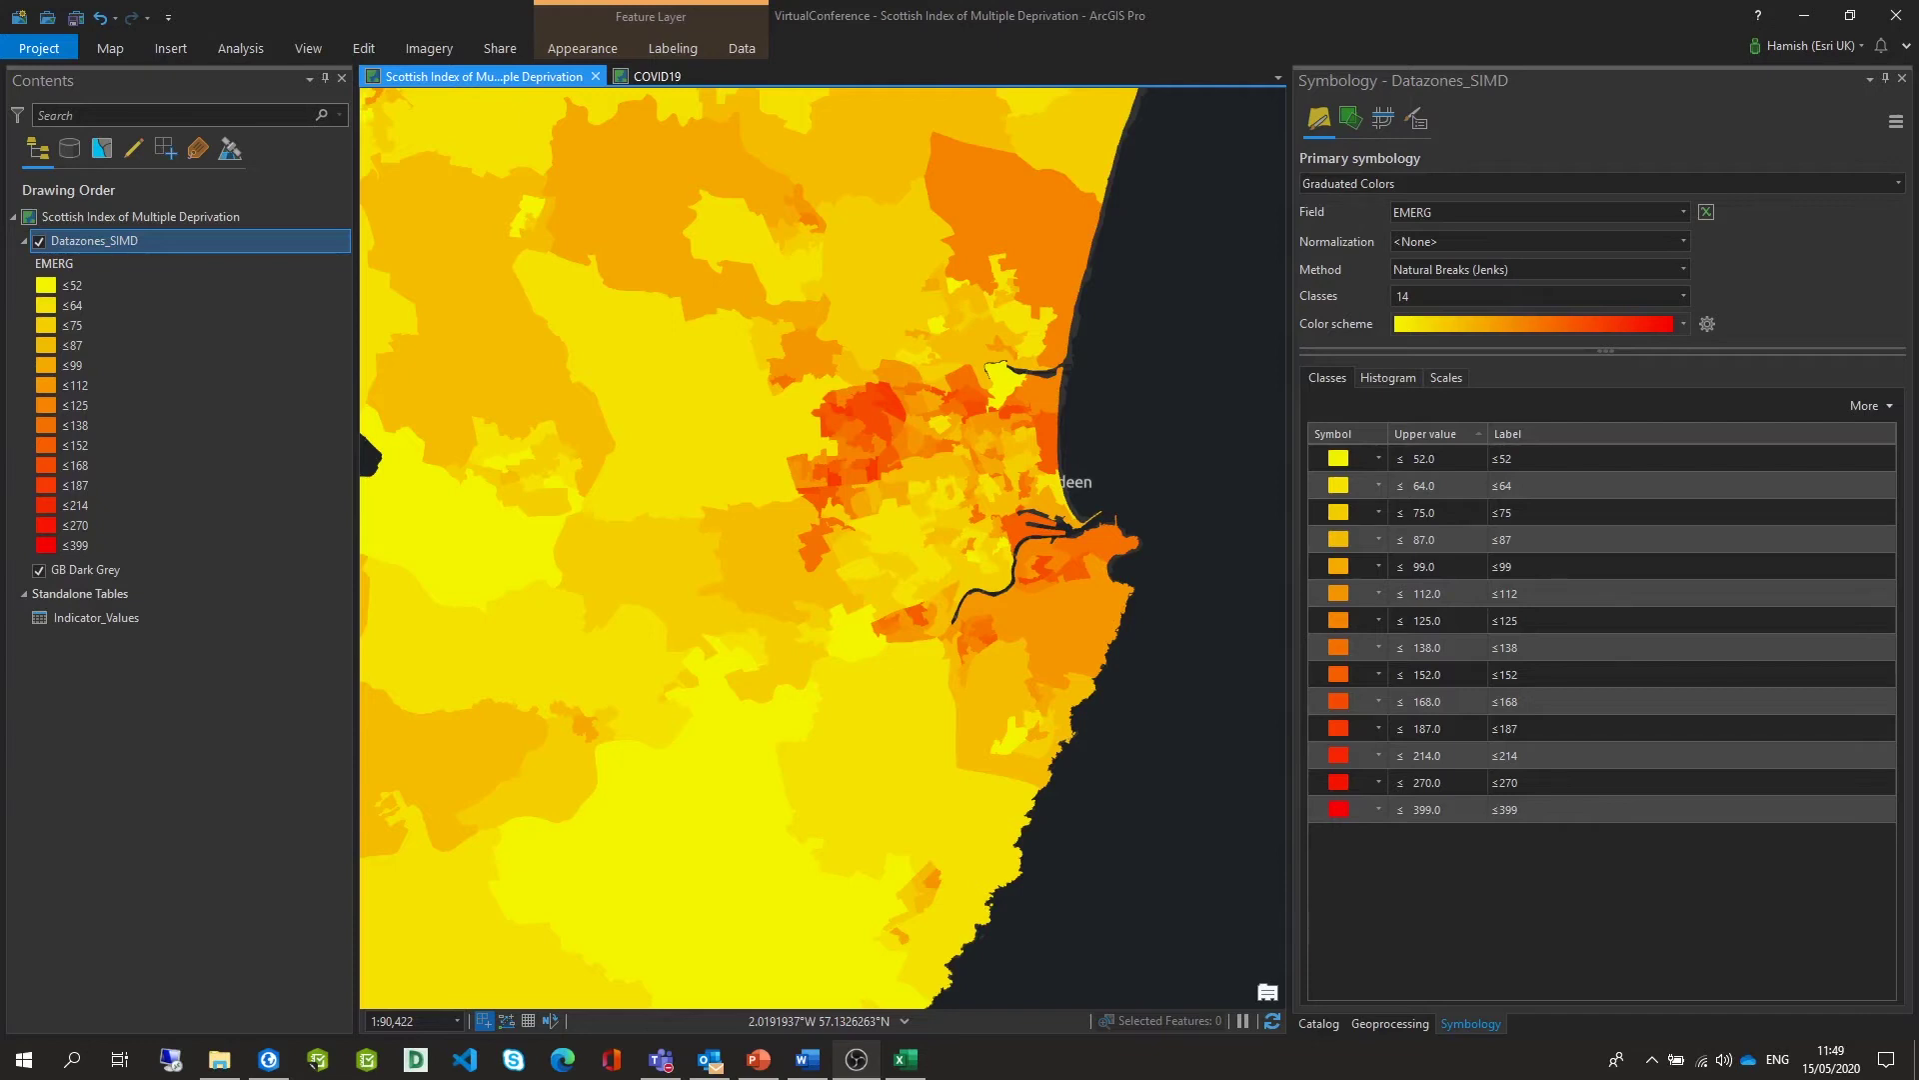
Create a scatter plot for the Datazones_SIMD layer
right_click(109, 245)
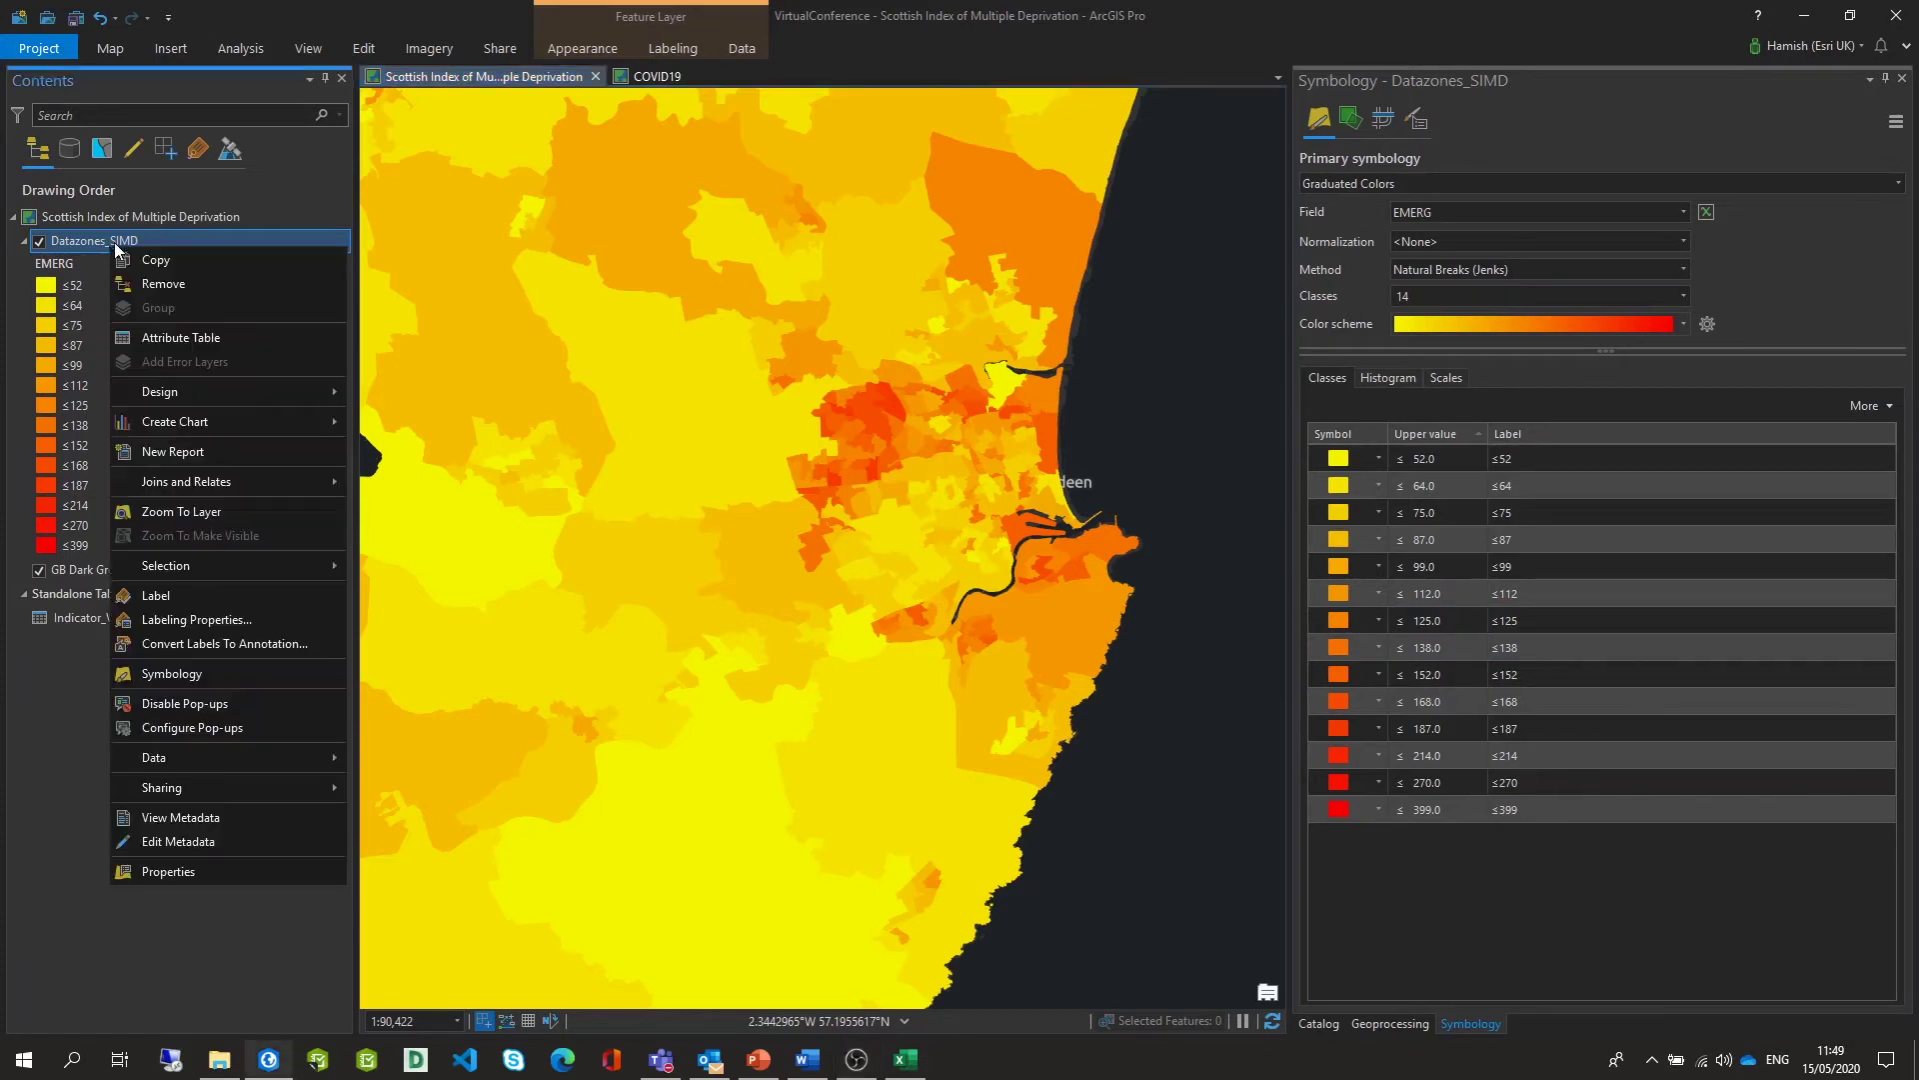
mouse_move(224, 426)
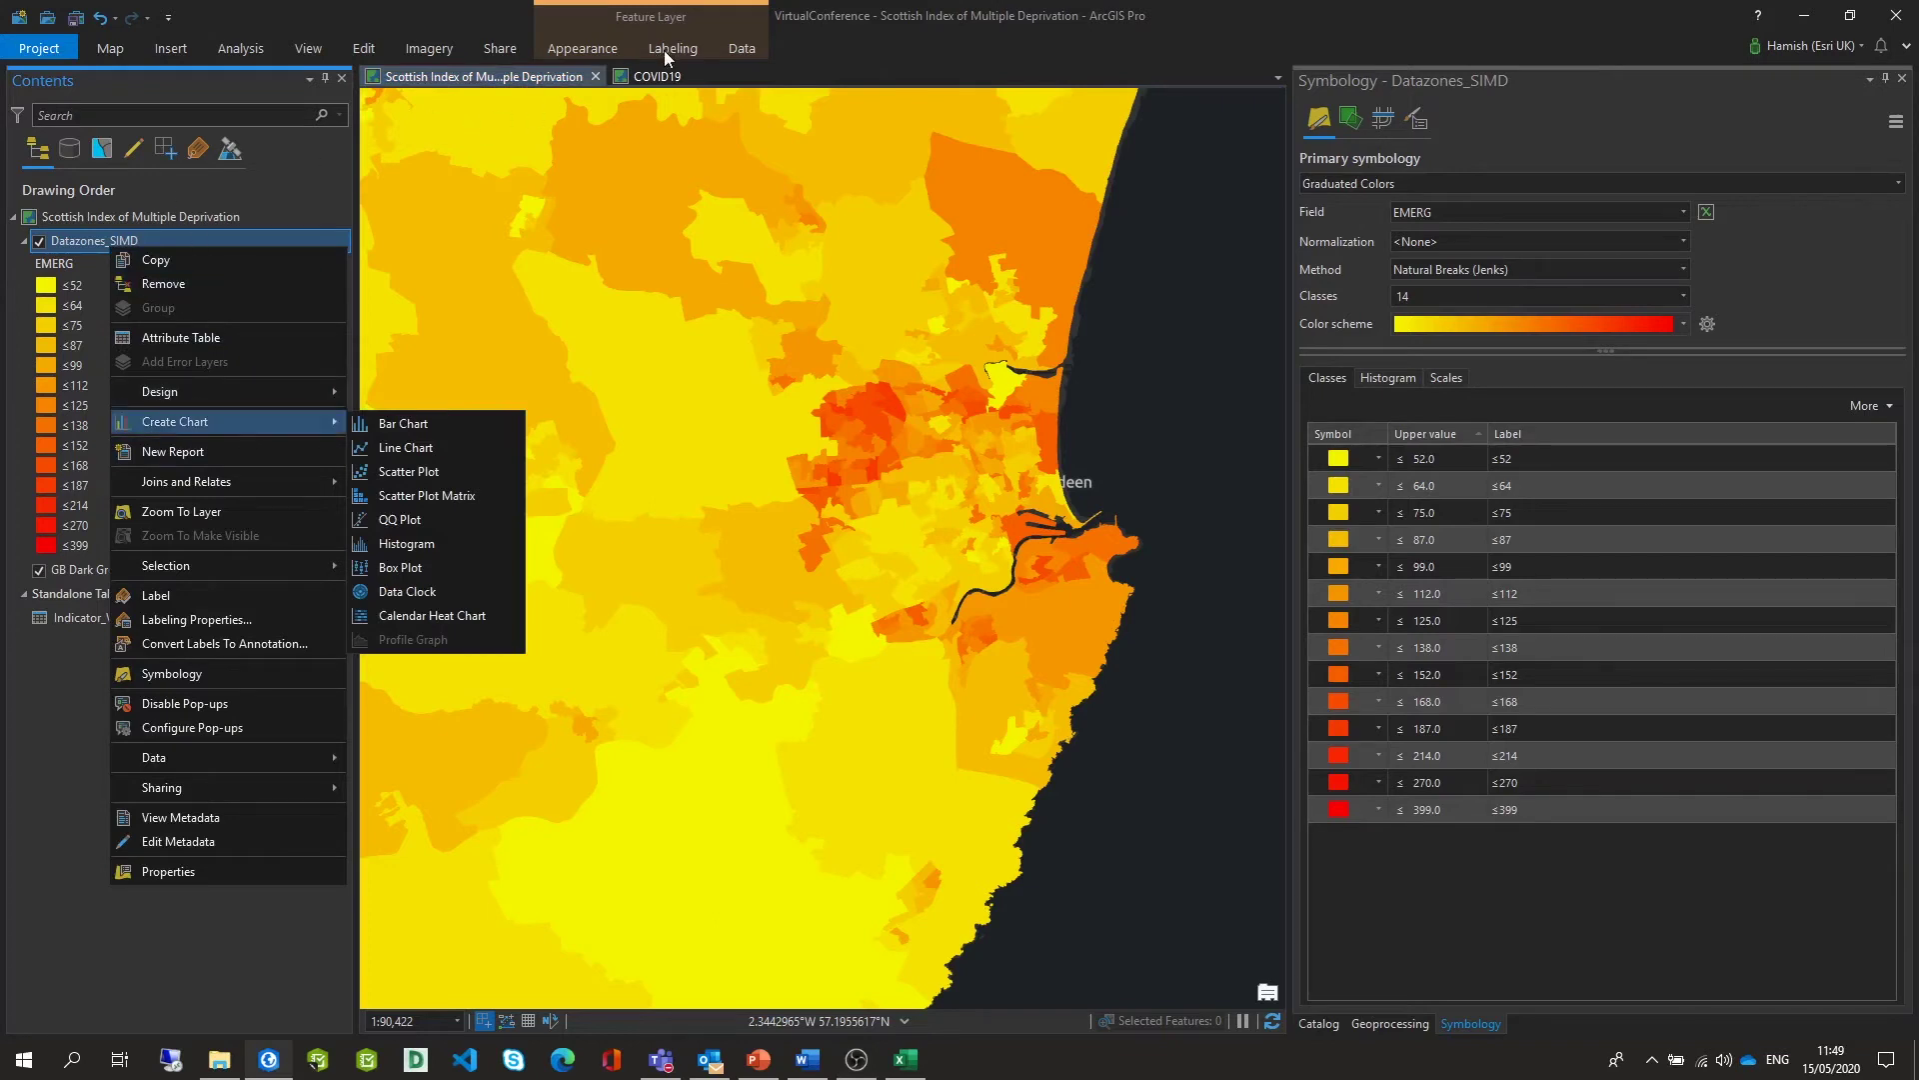
left_click(742, 58)
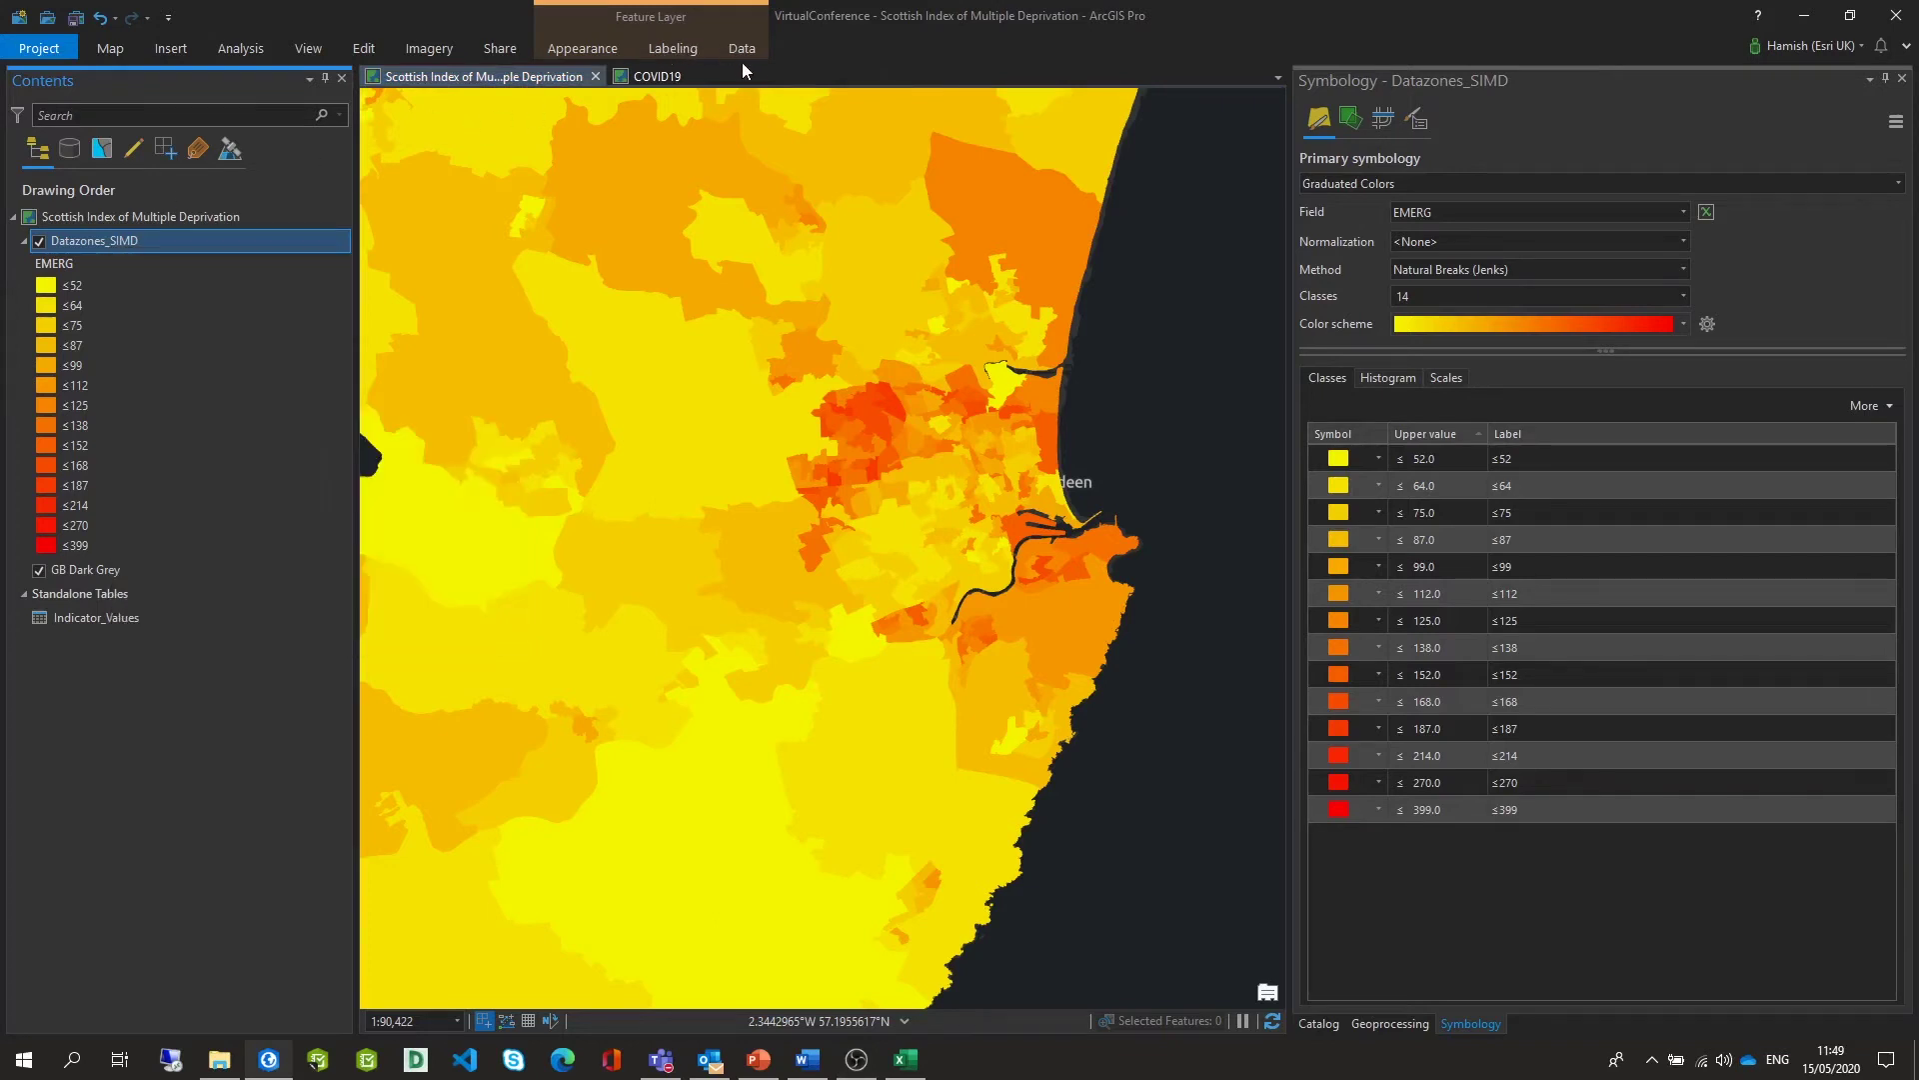
left_click(744, 50)
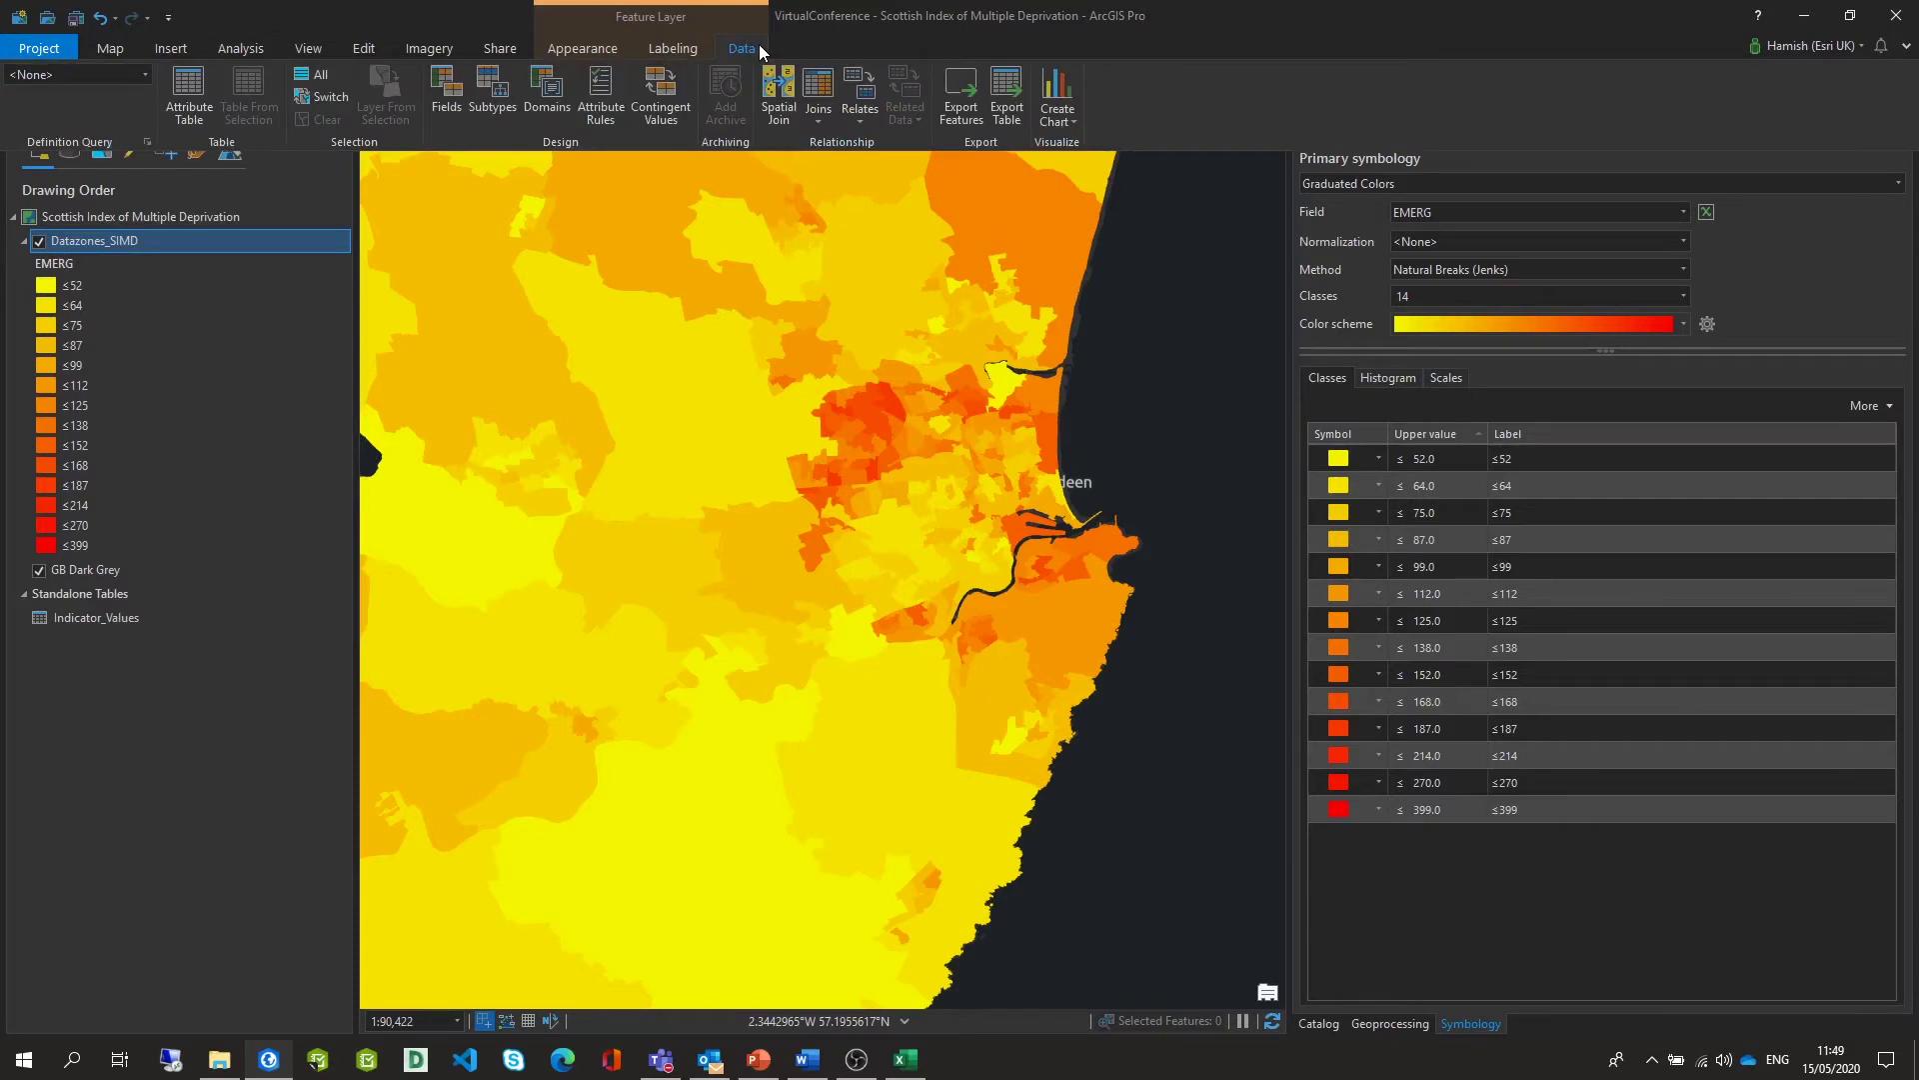
left_click(1058, 120)
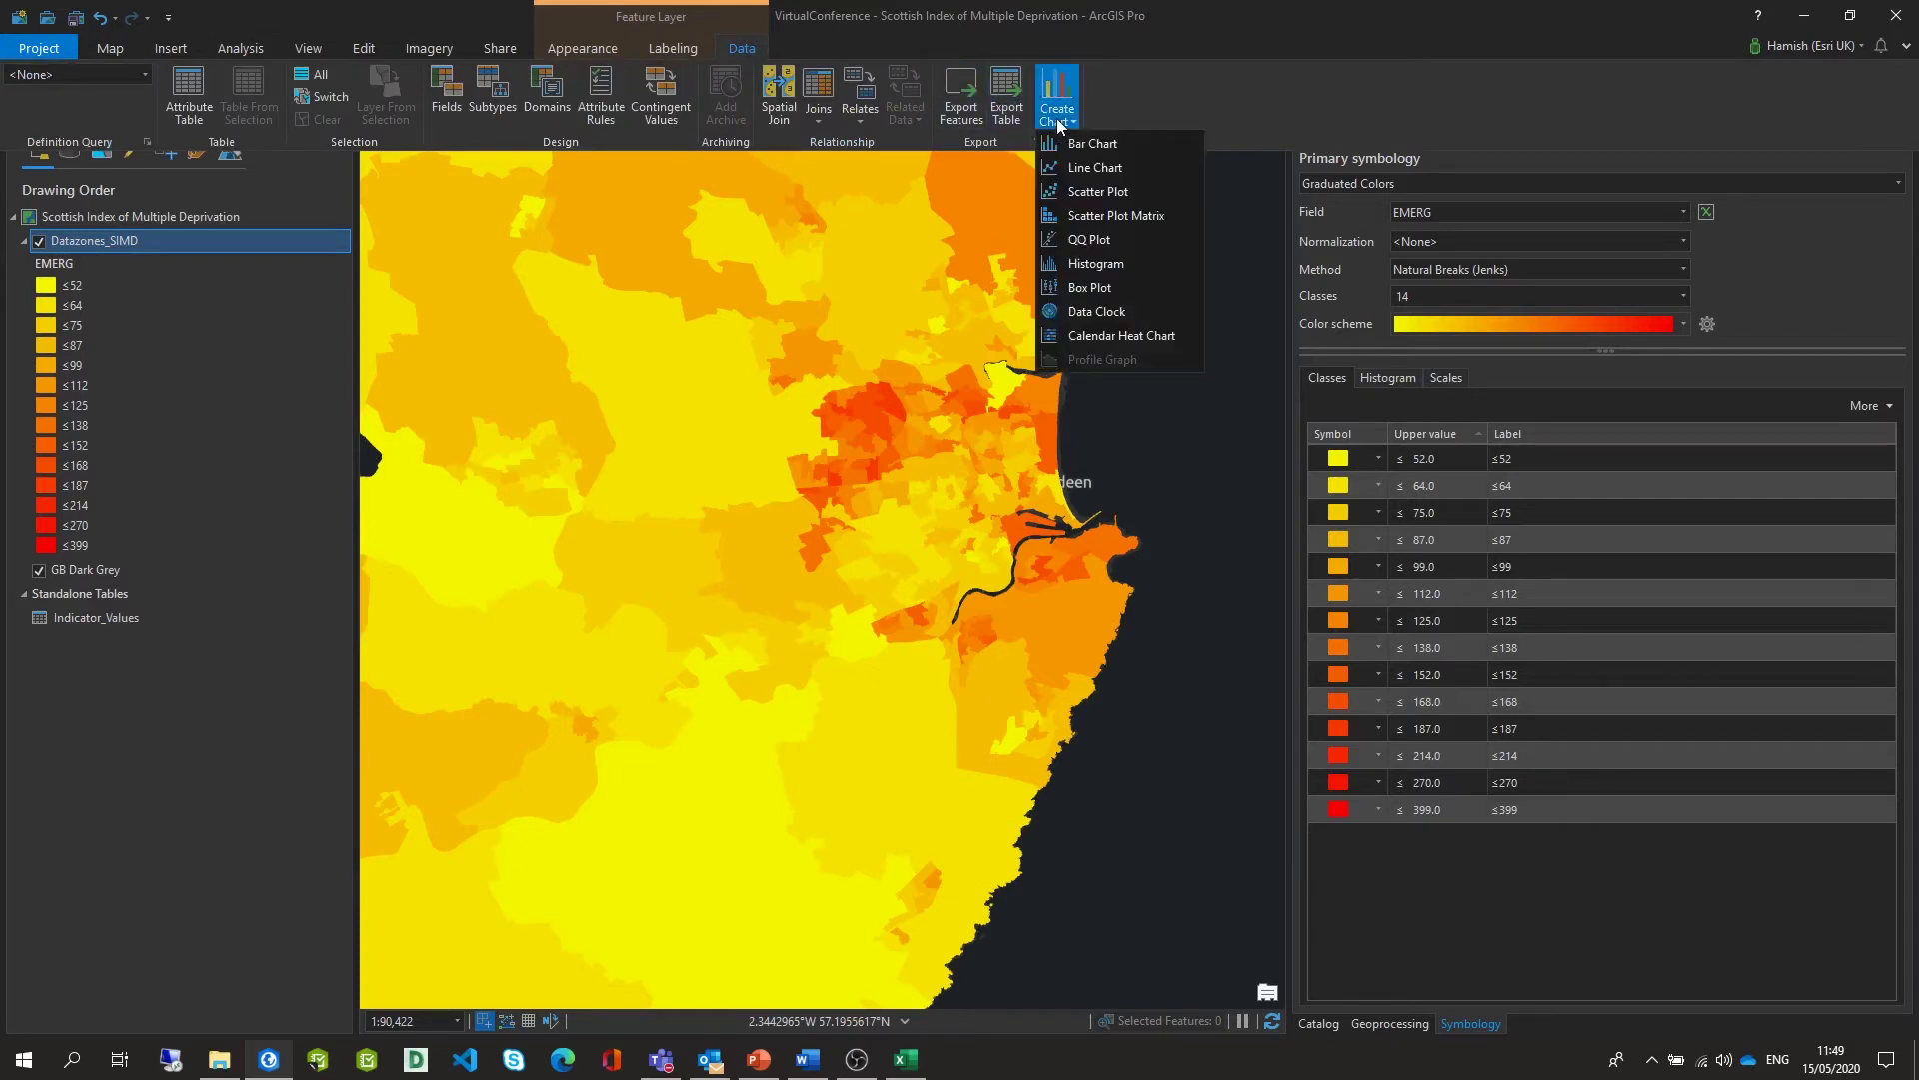
left_click(1090, 190)
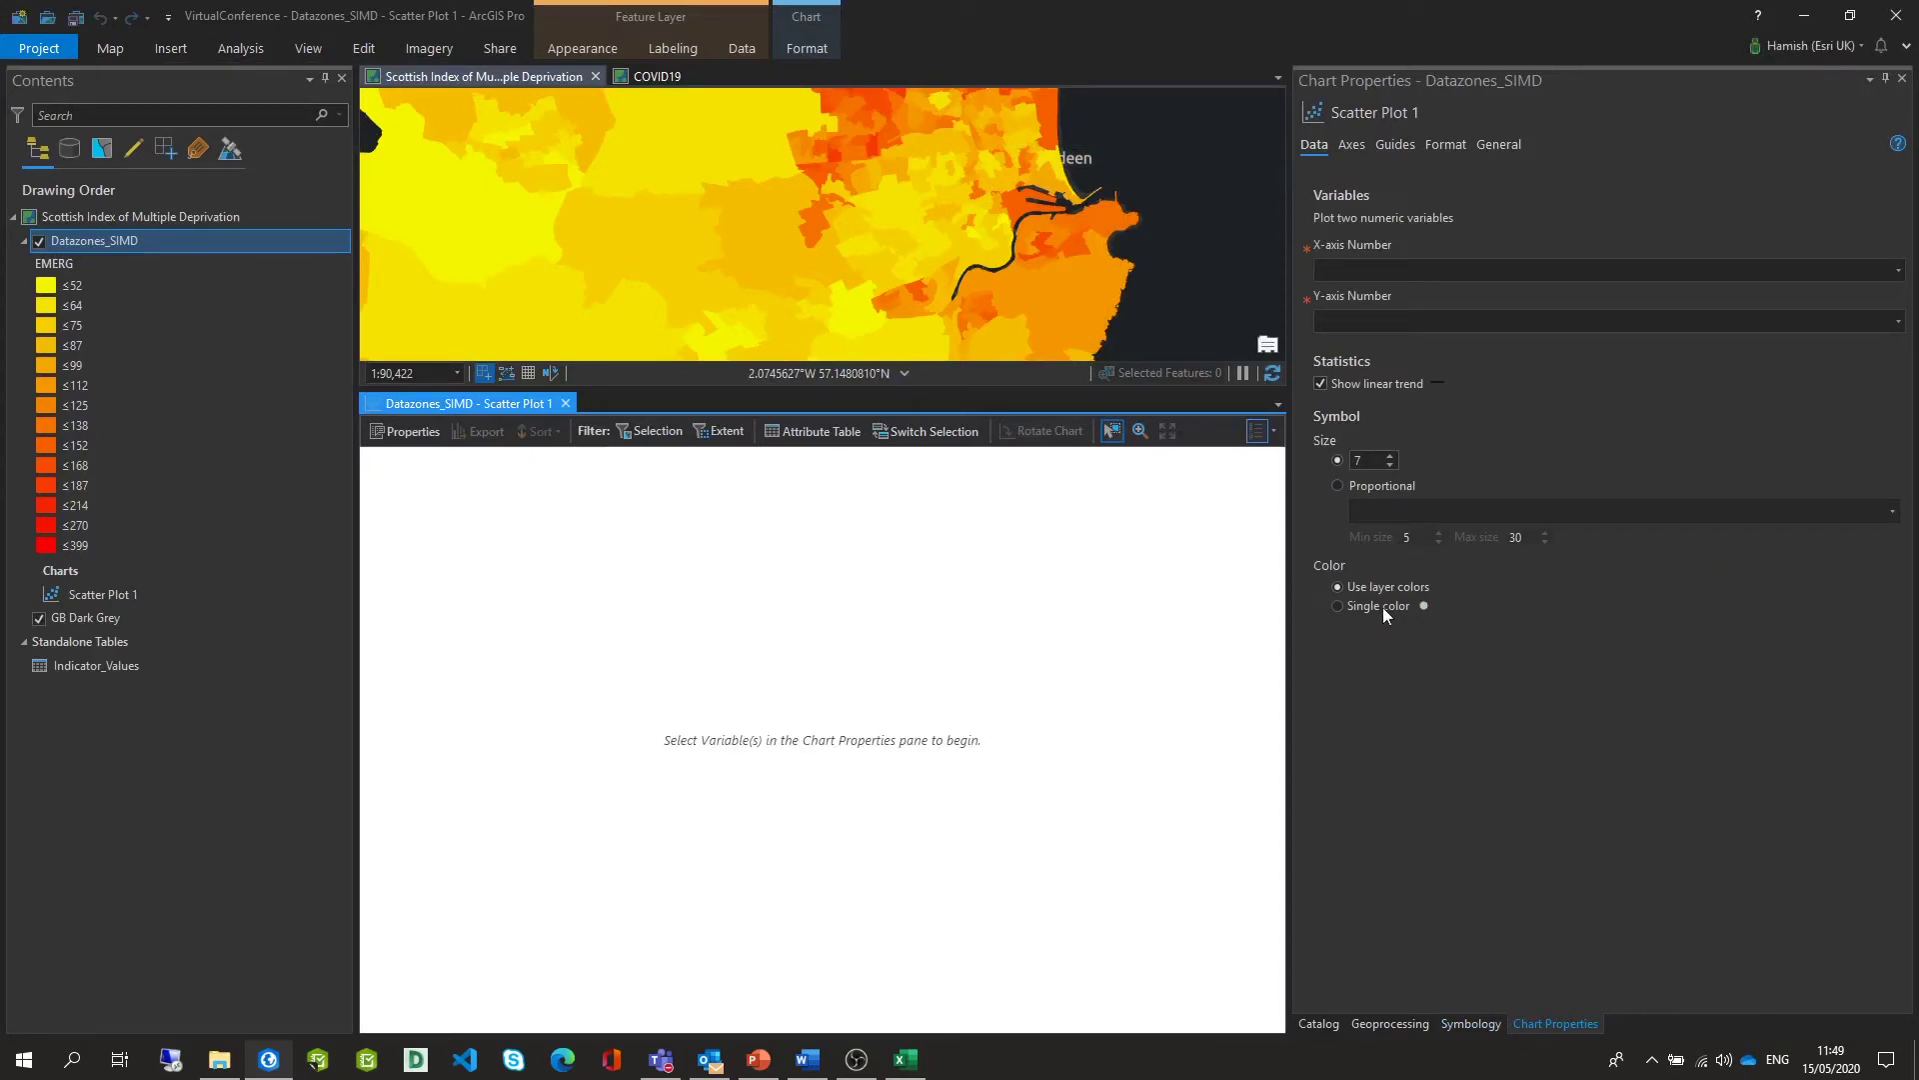
Plot no_qualifications on the X-axis against EMERG on the Y-axis, with the scatter plot's points in a single colour
left_click(1339, 604)
left_click(1899, 270)
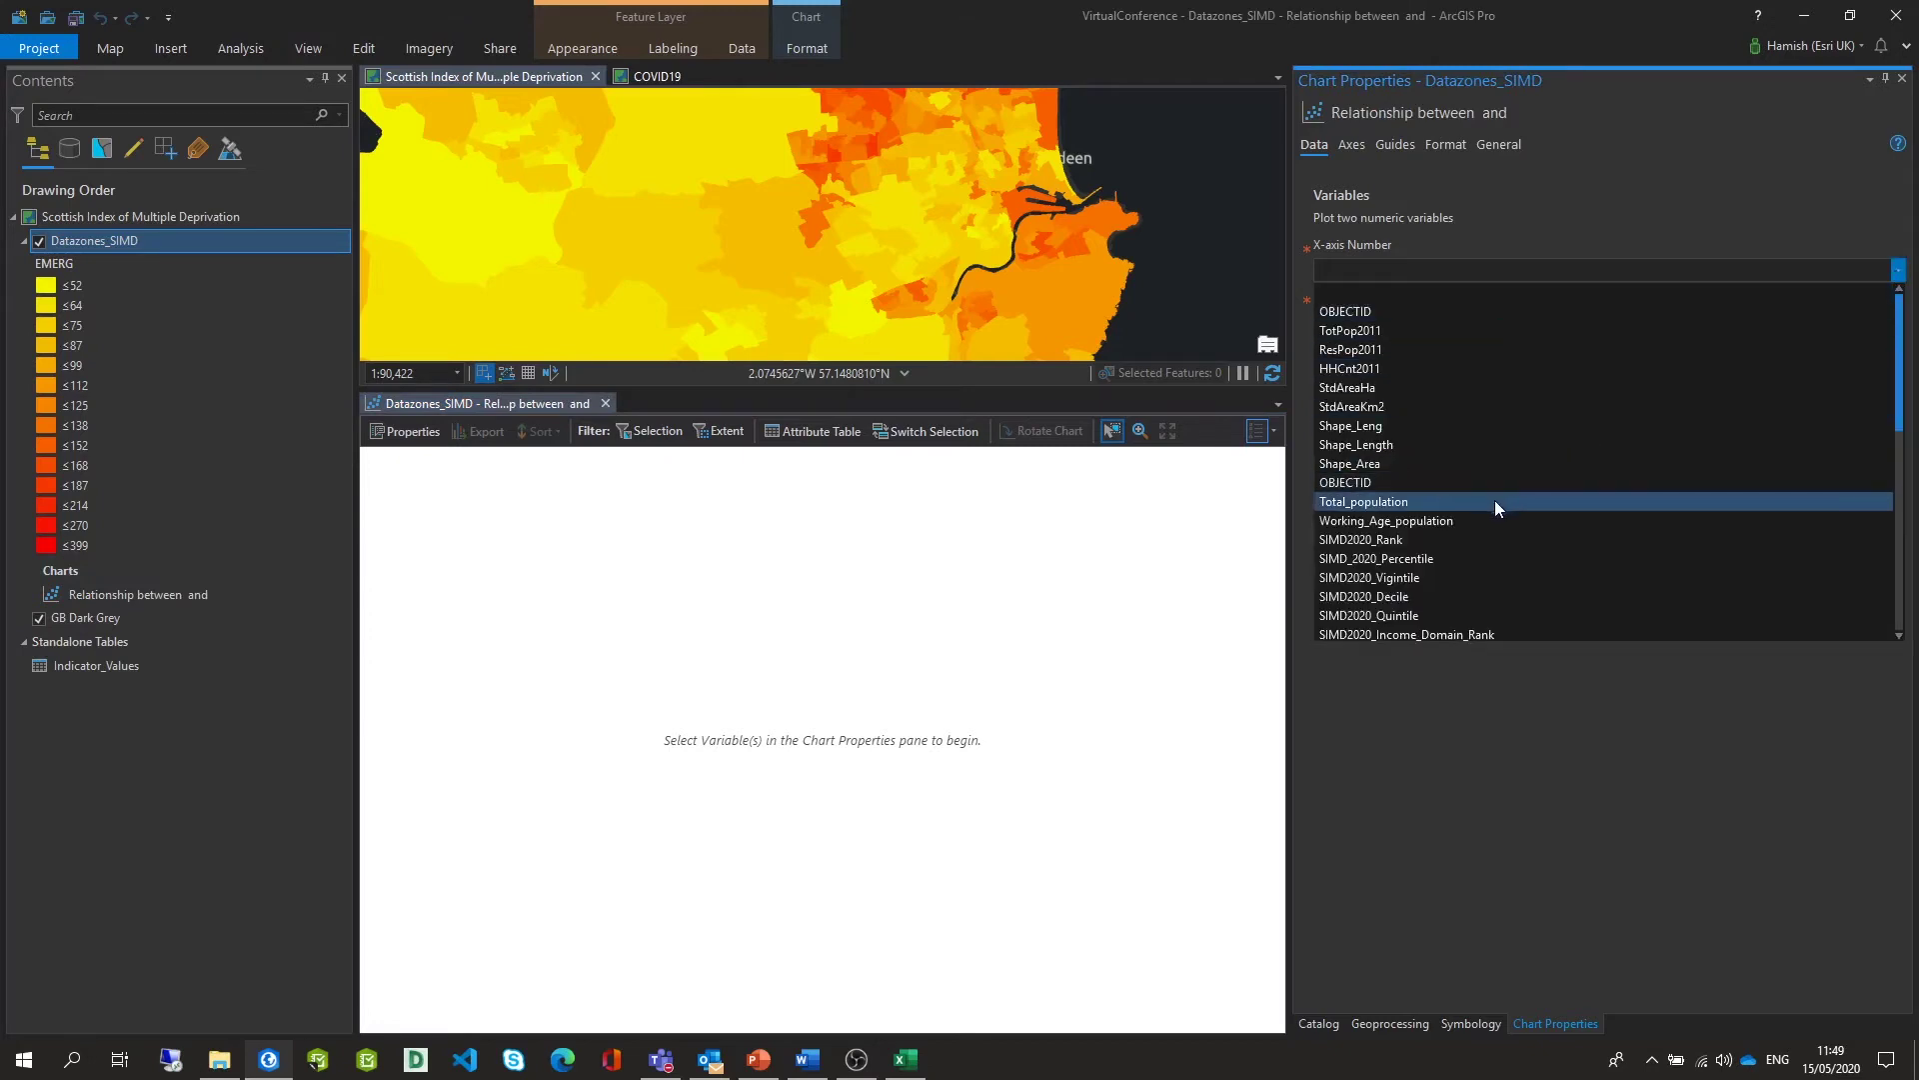
scroll(1483, 512, "down", 1)
scroll(1447, 501, "down", 5)
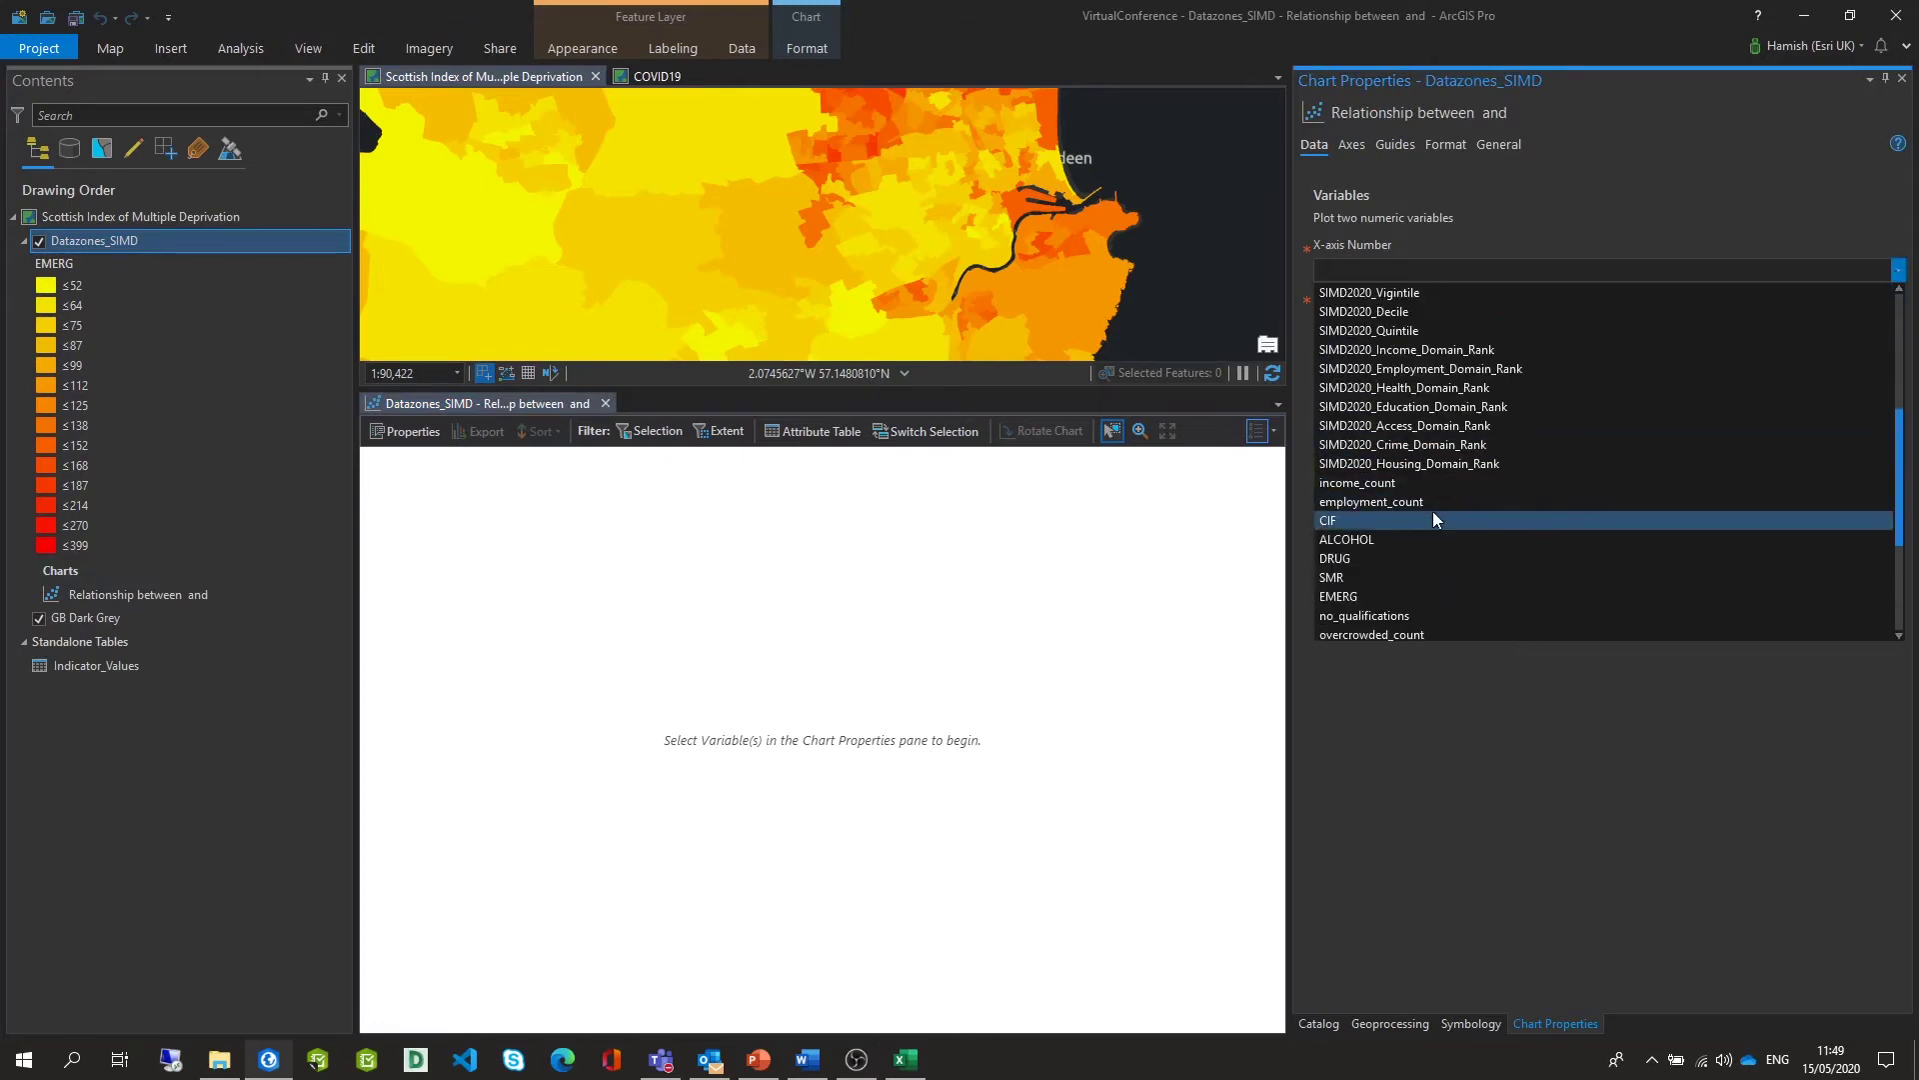
left_click(1411, 558)
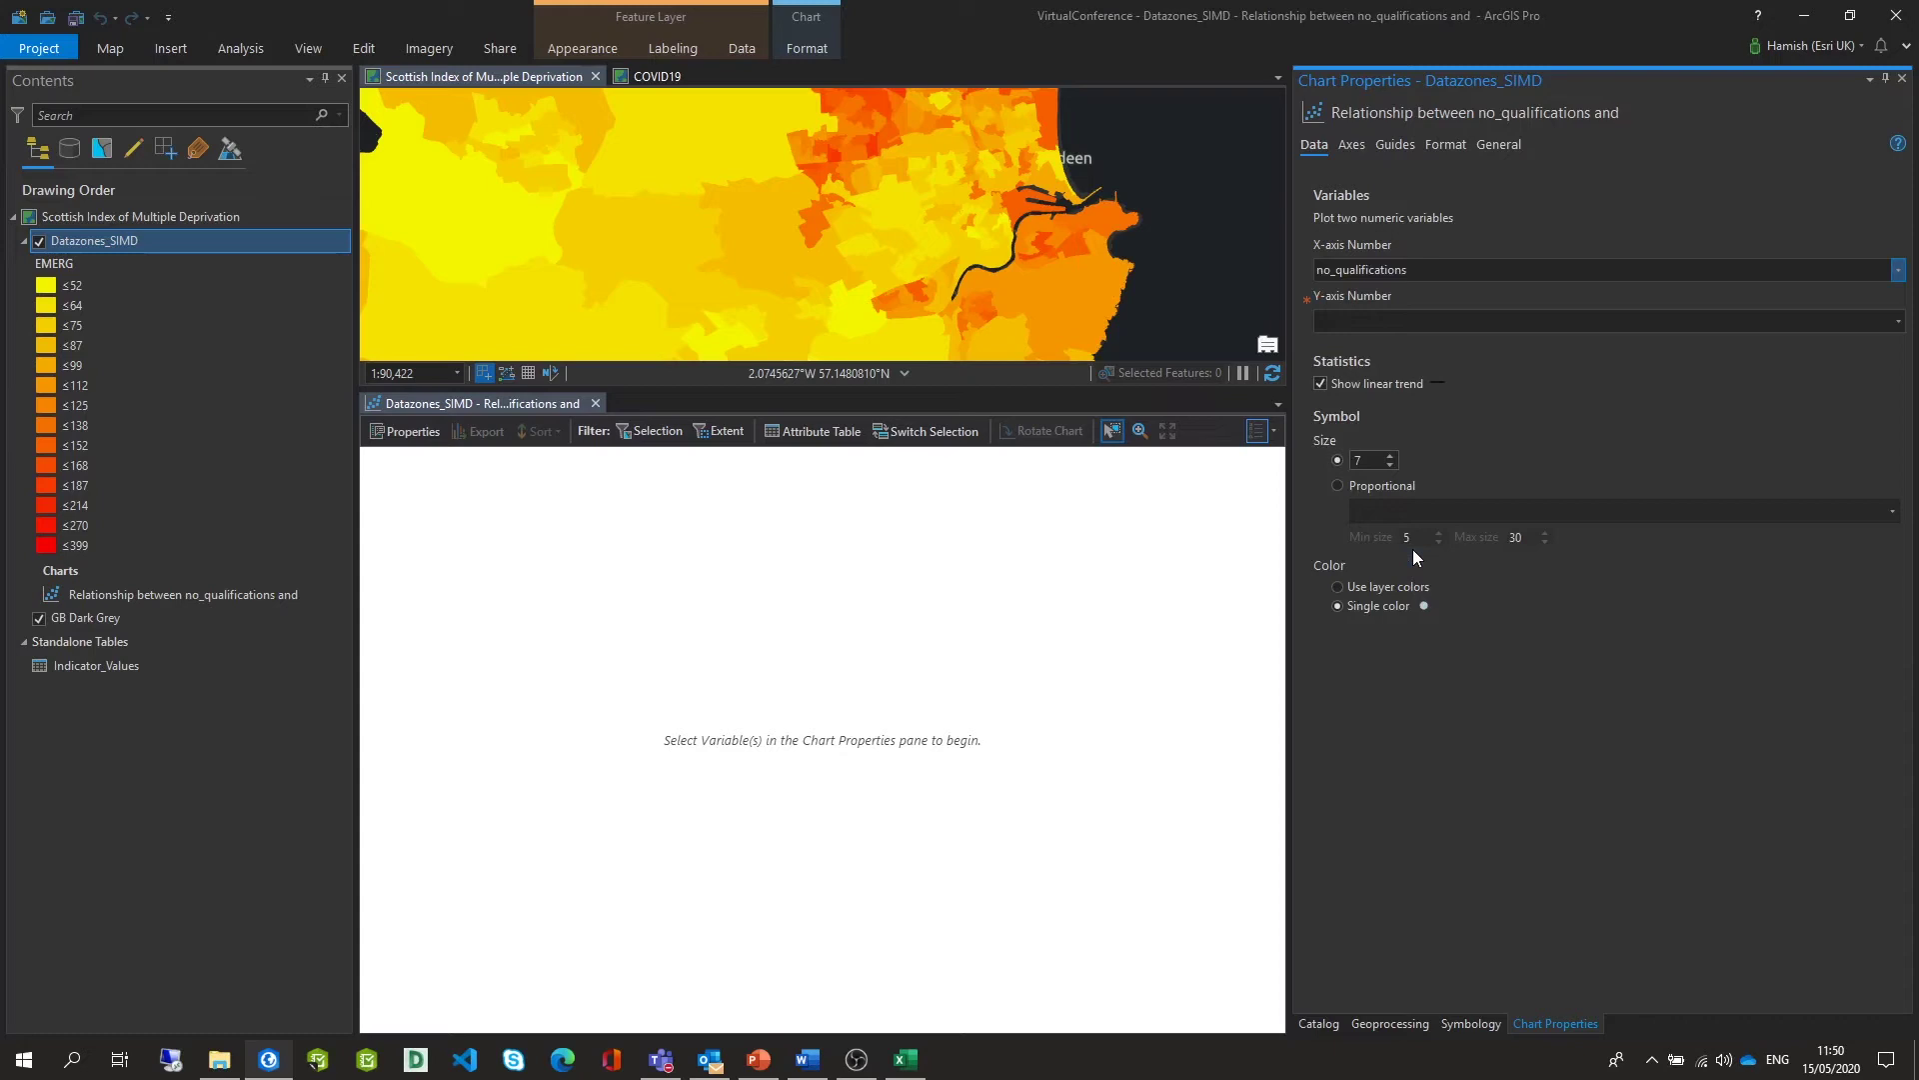
left_click(1898, 320)
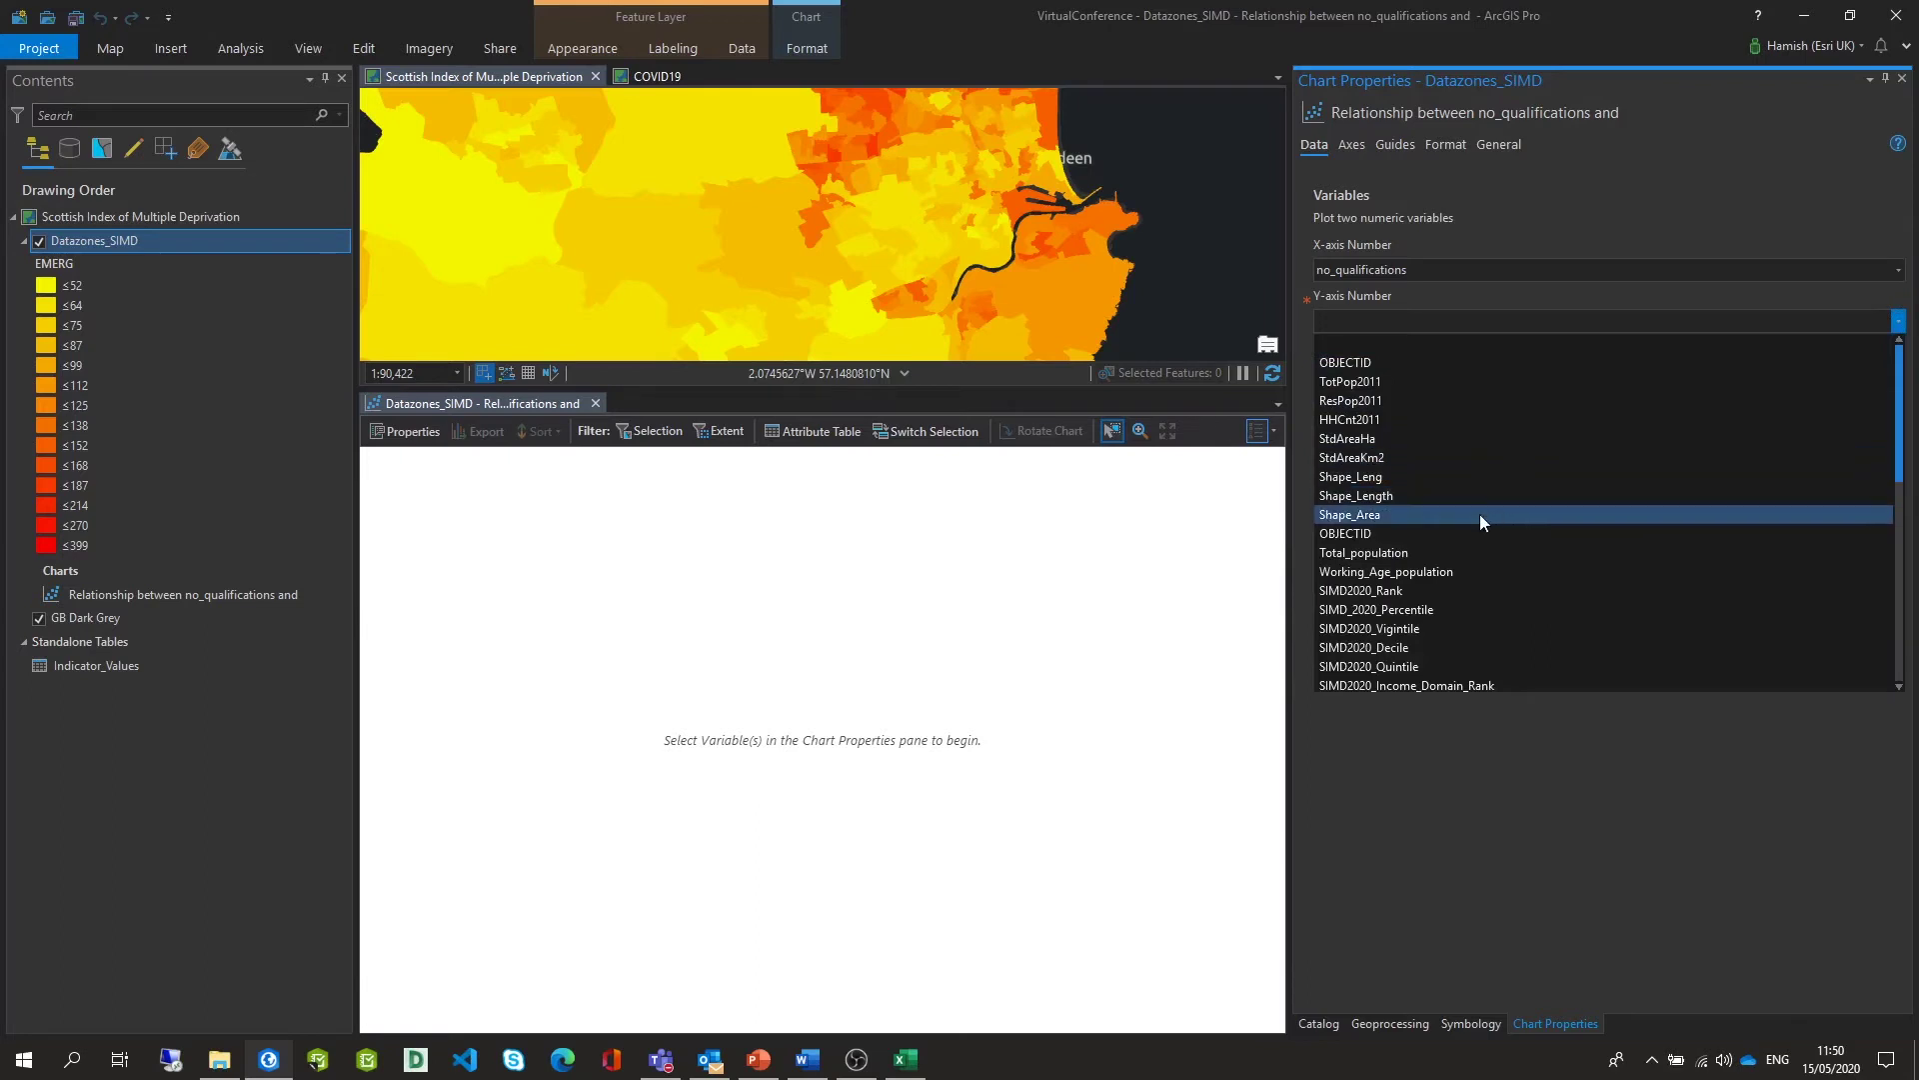
scroll(1570, 466, "down", 5)
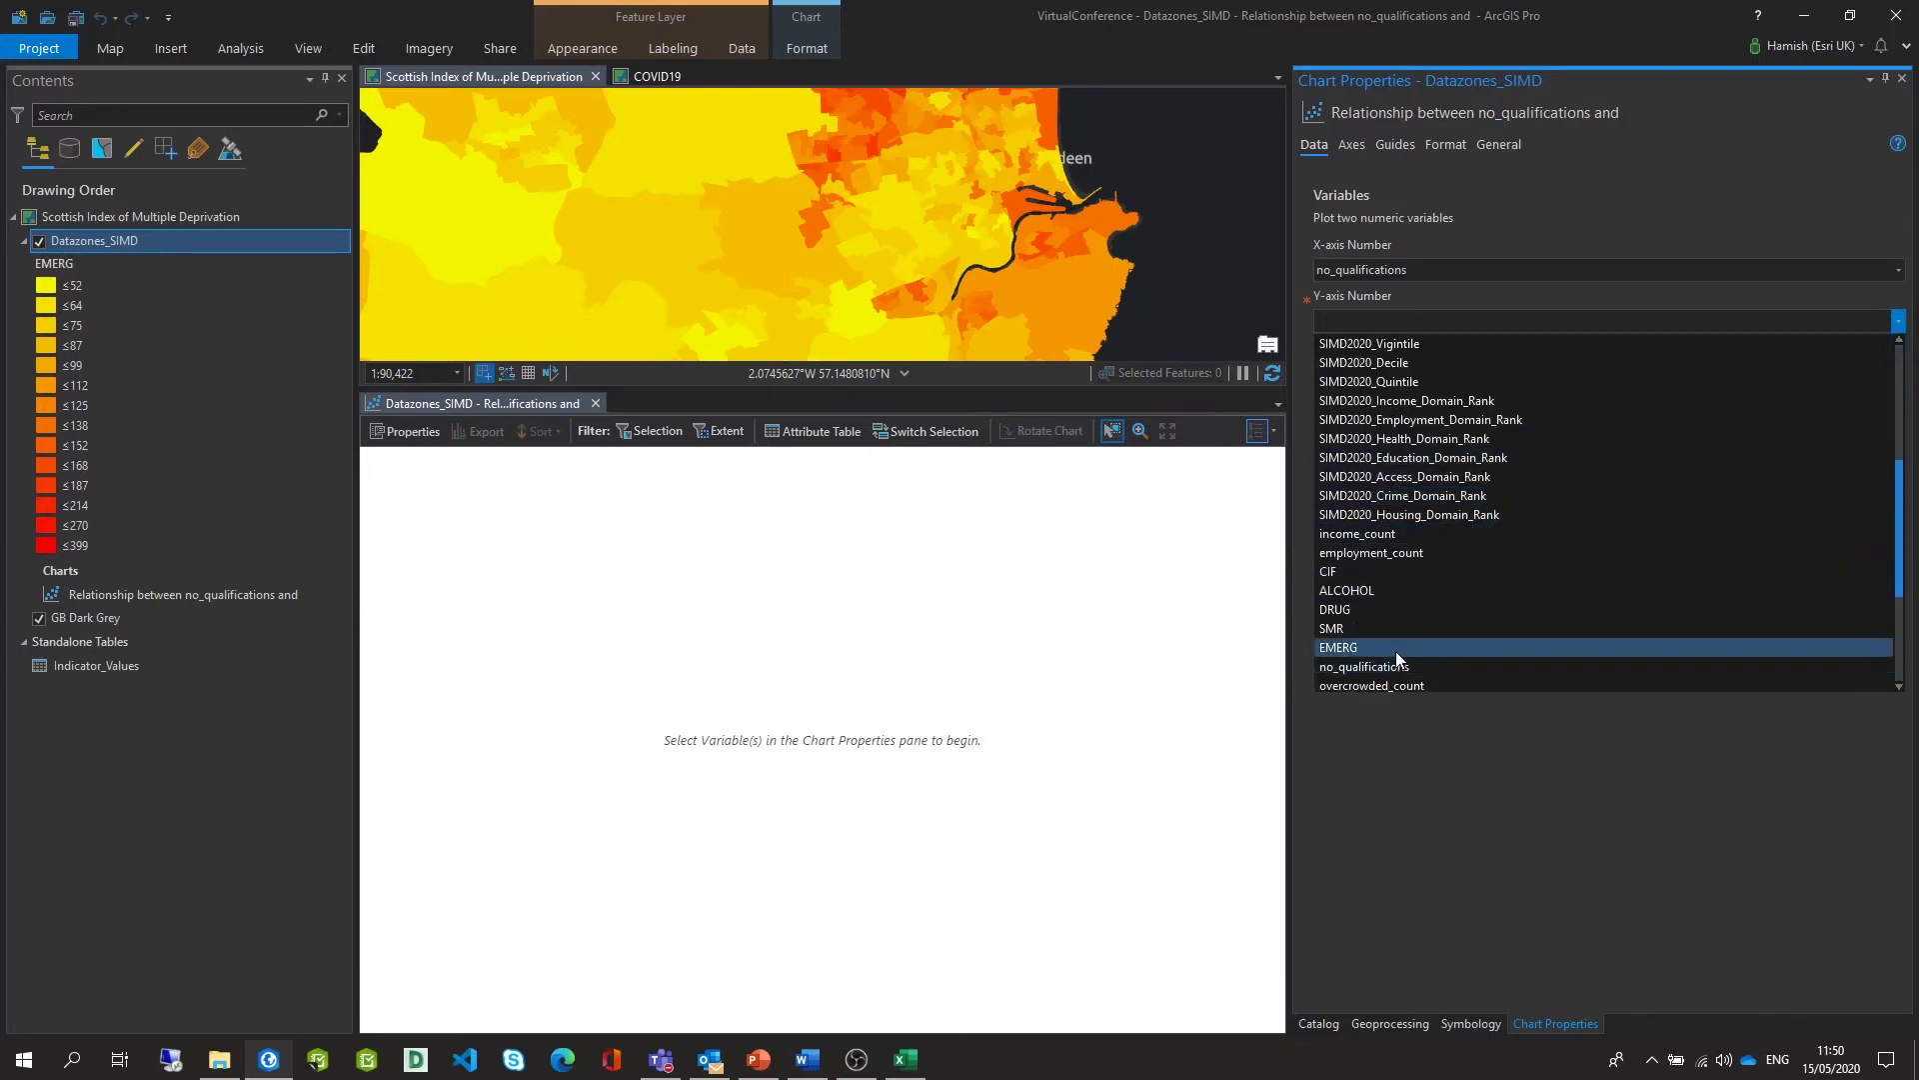
left_click(1396, 649)
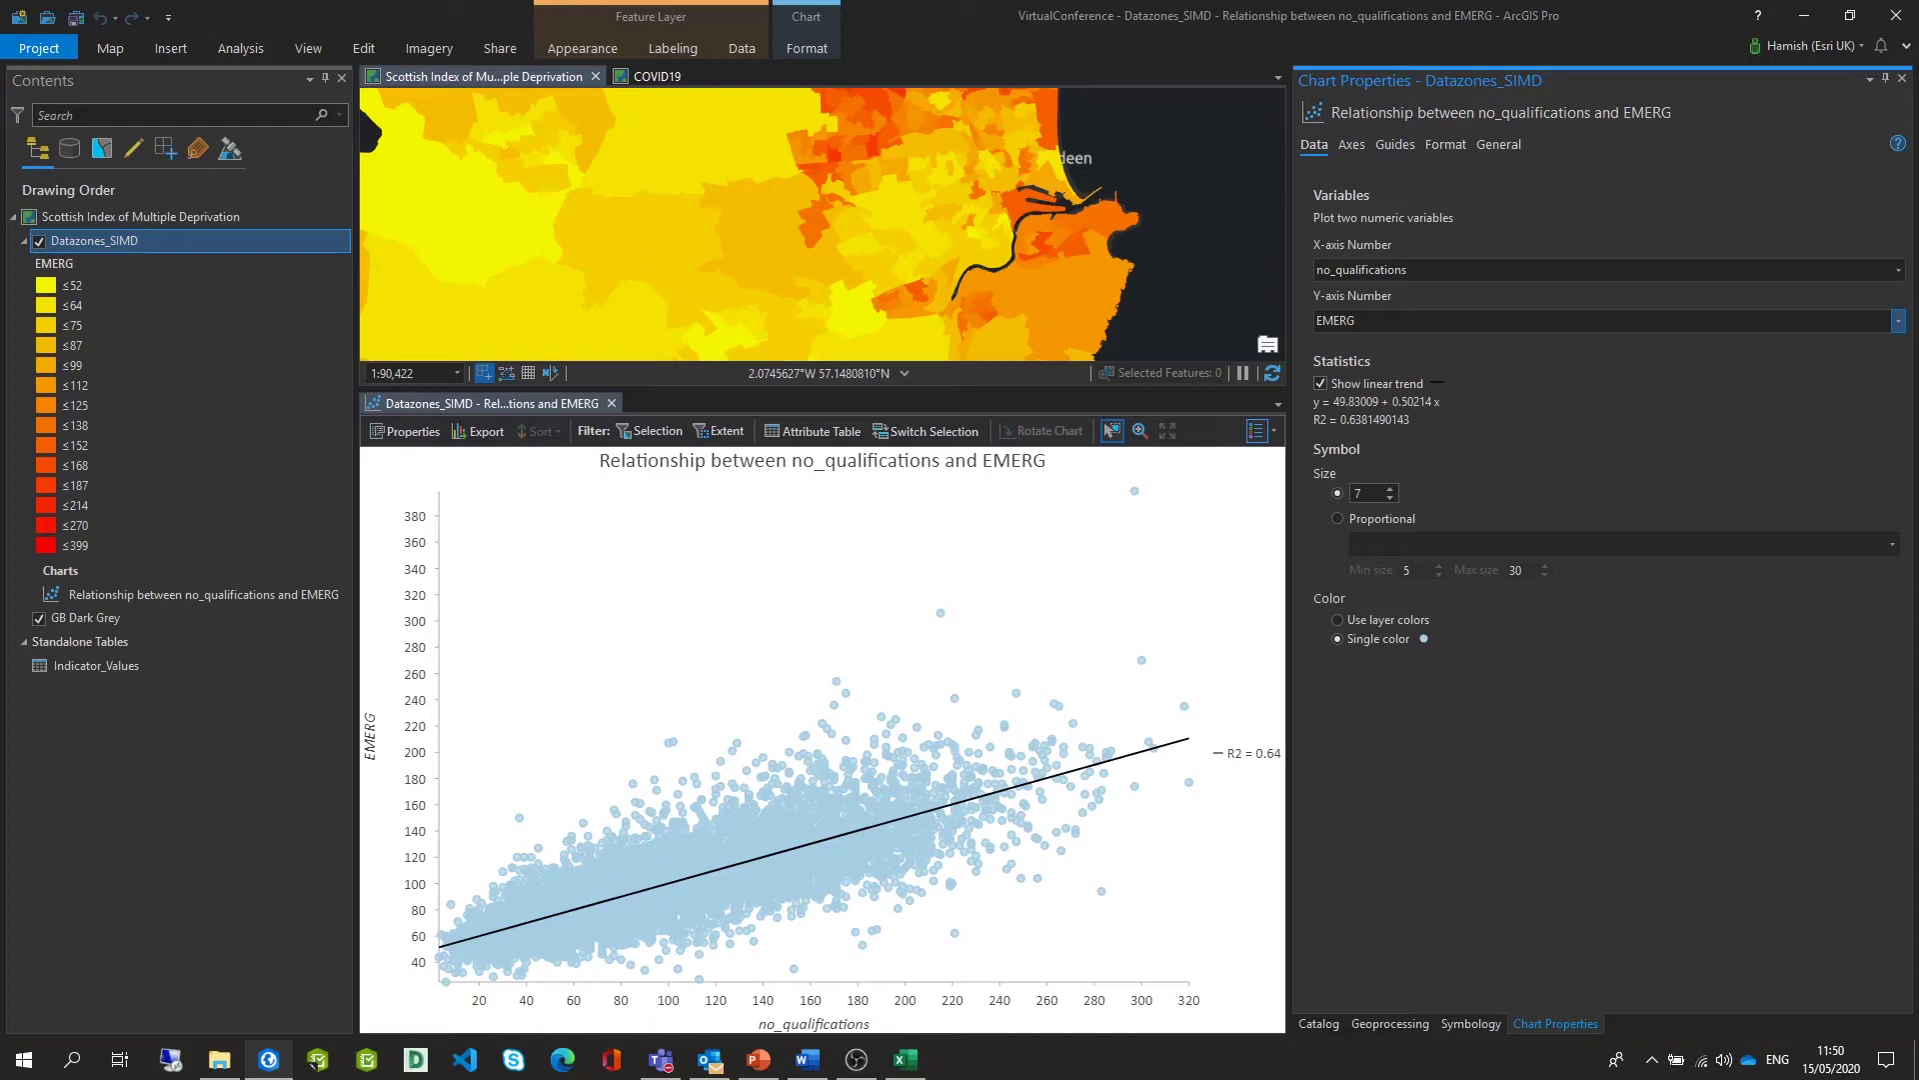
Change the symbology field of the Datazones_SIMD layer to employment_count
key("alt+Tab")
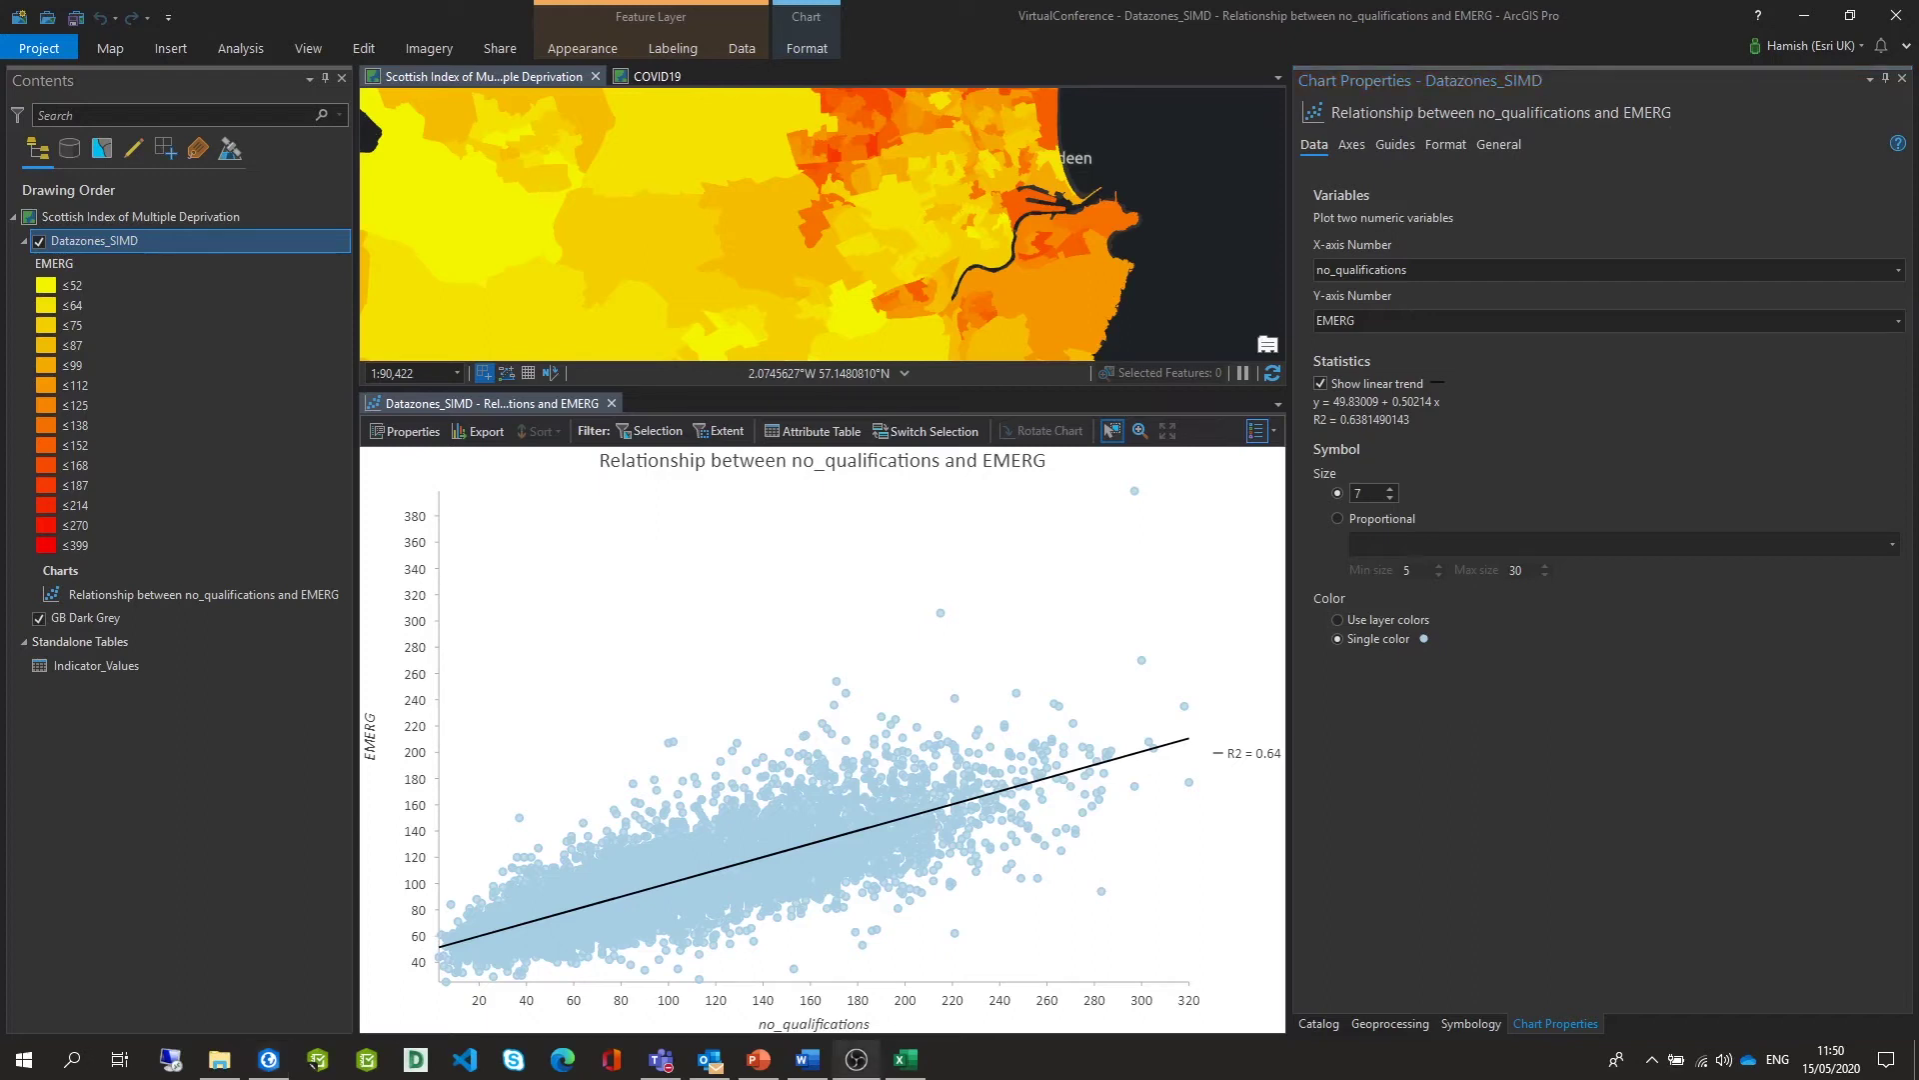
left_click(539, 408)
right_click(206, 248)
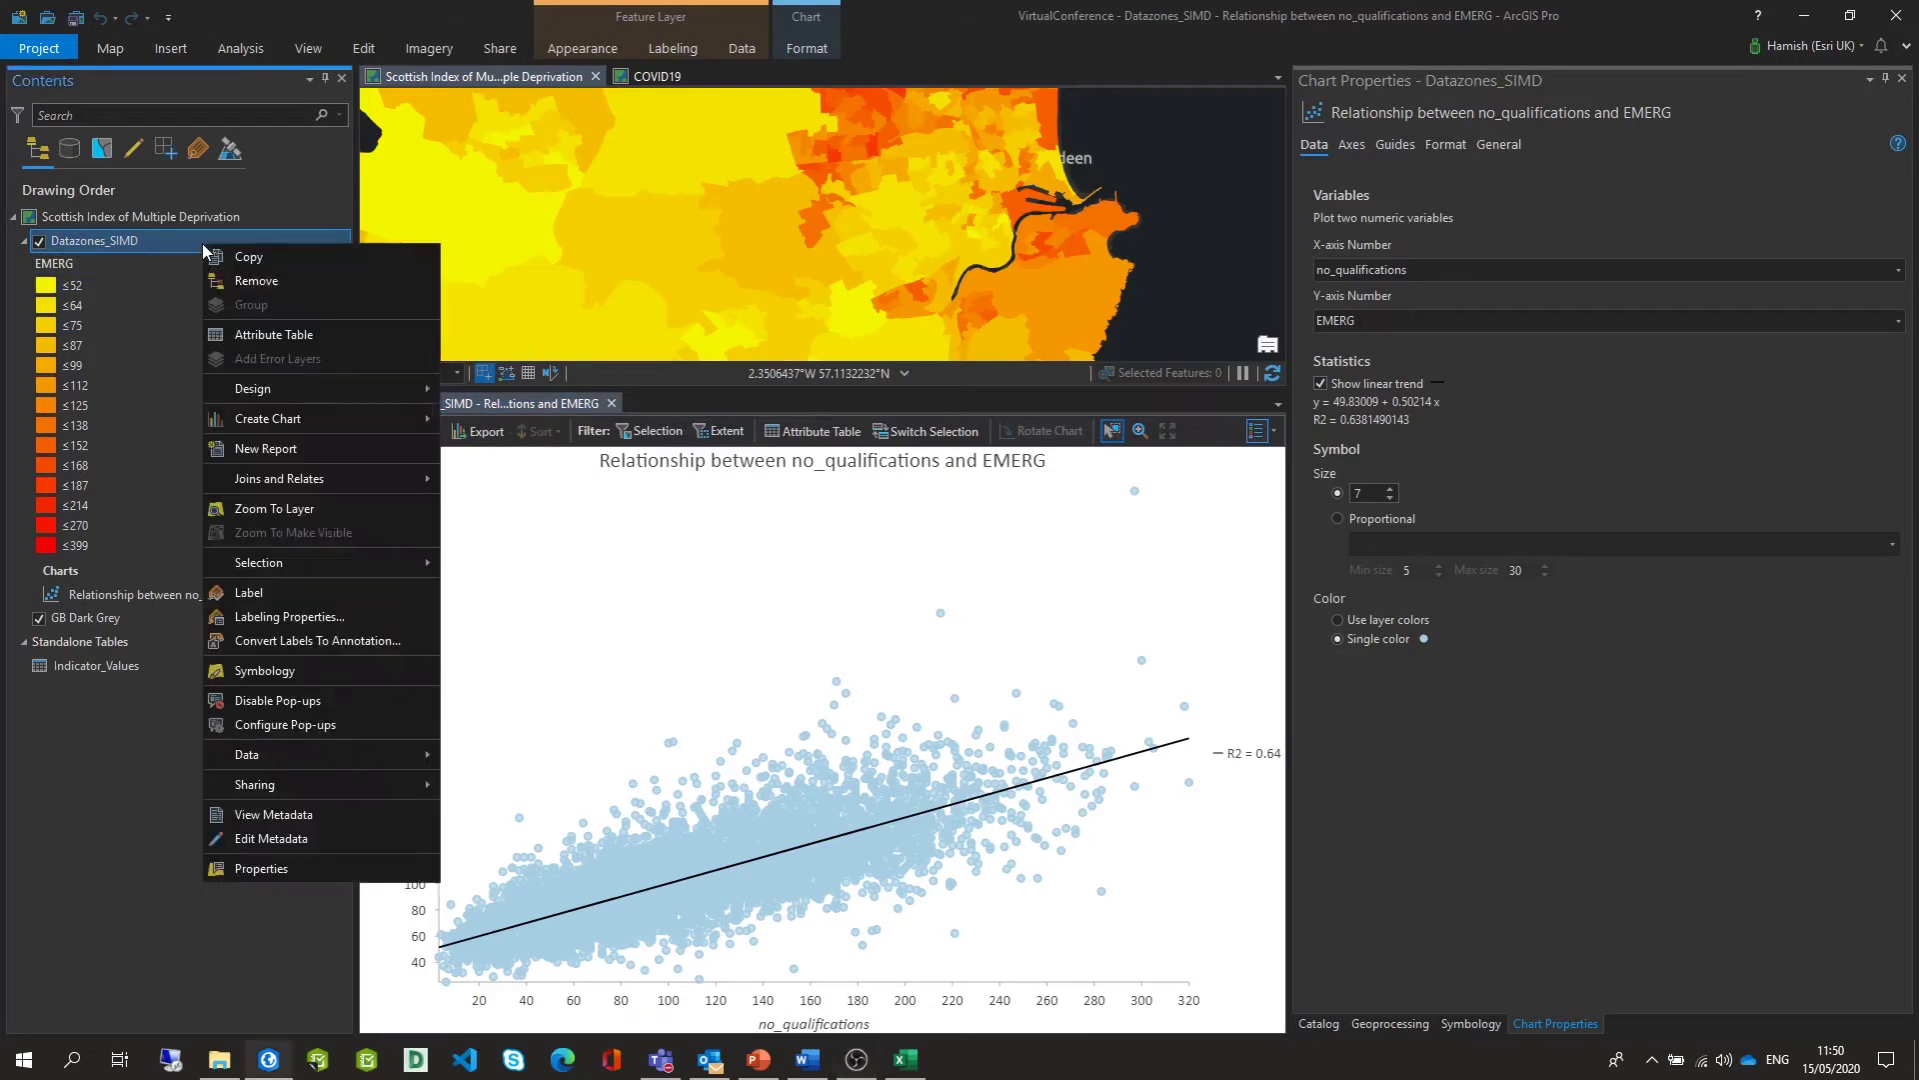
left_click(290, 667)
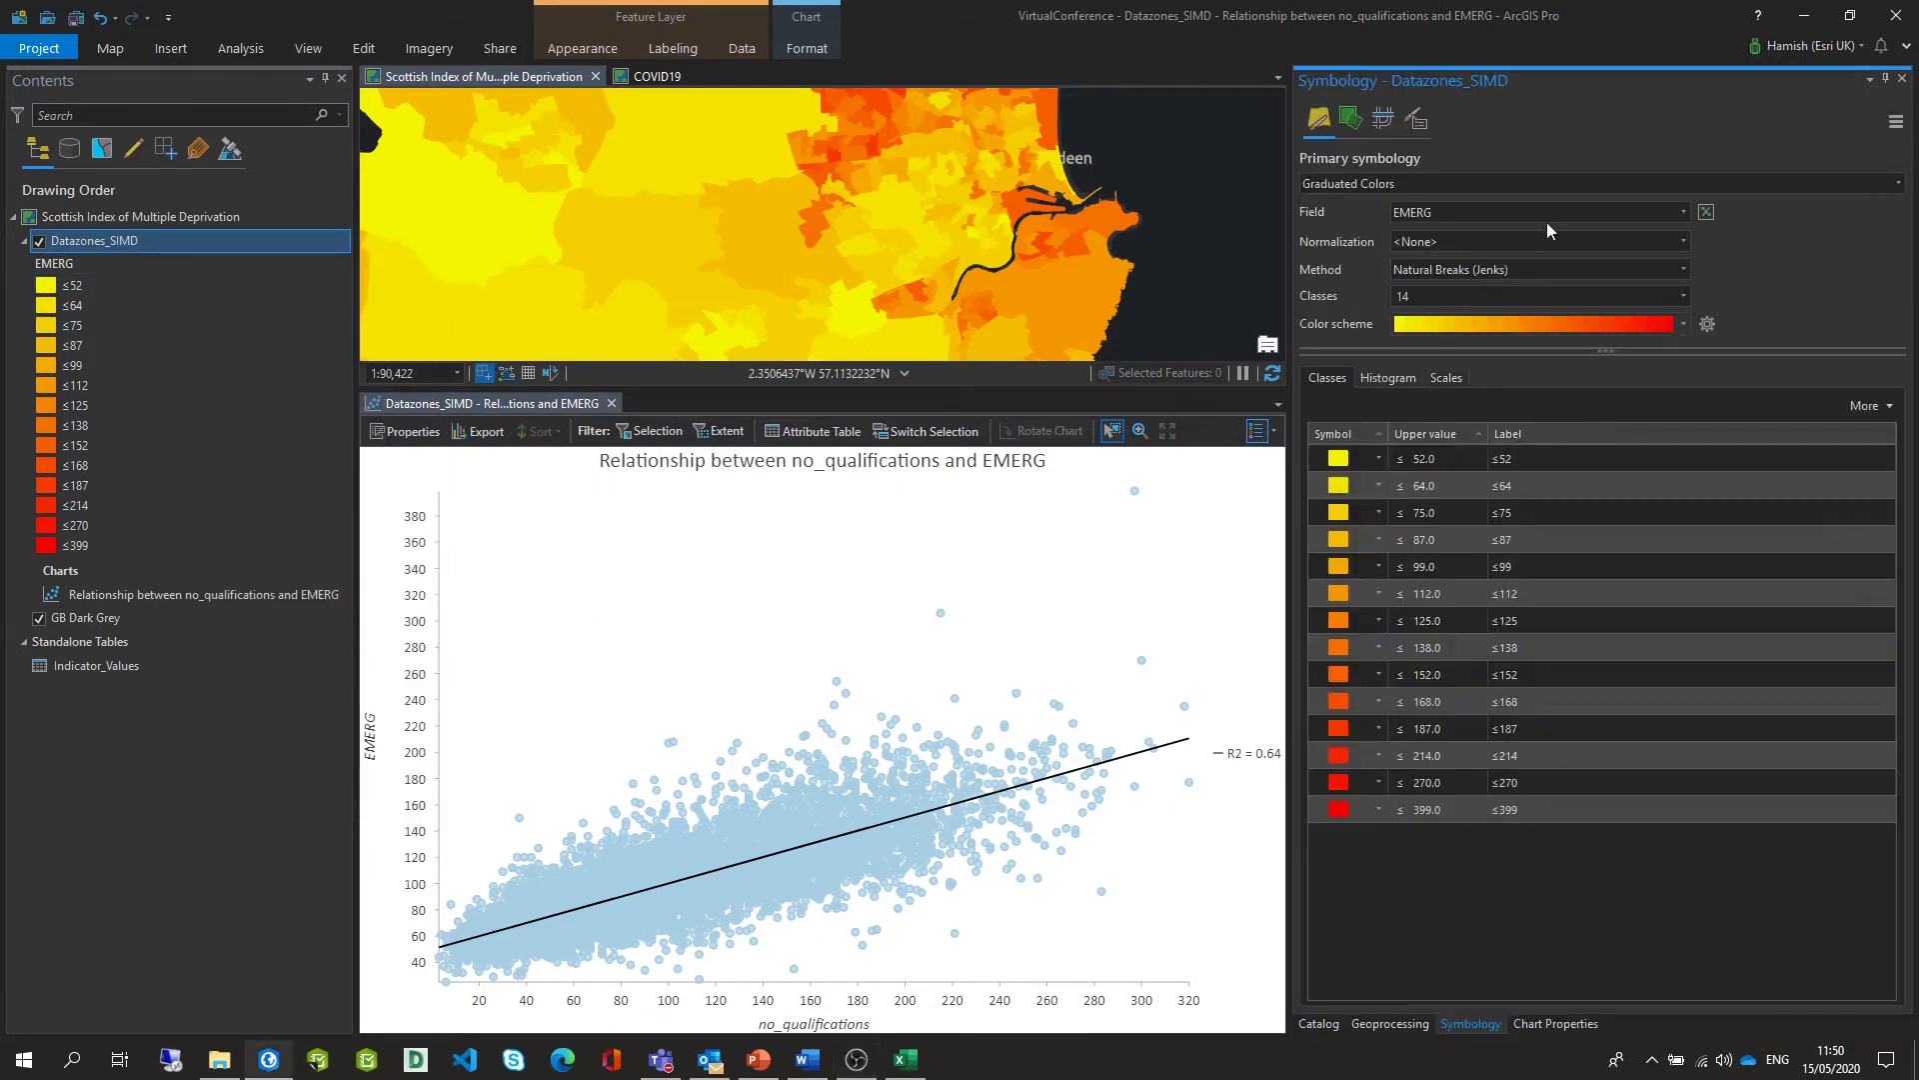
left_click(1682, 212)
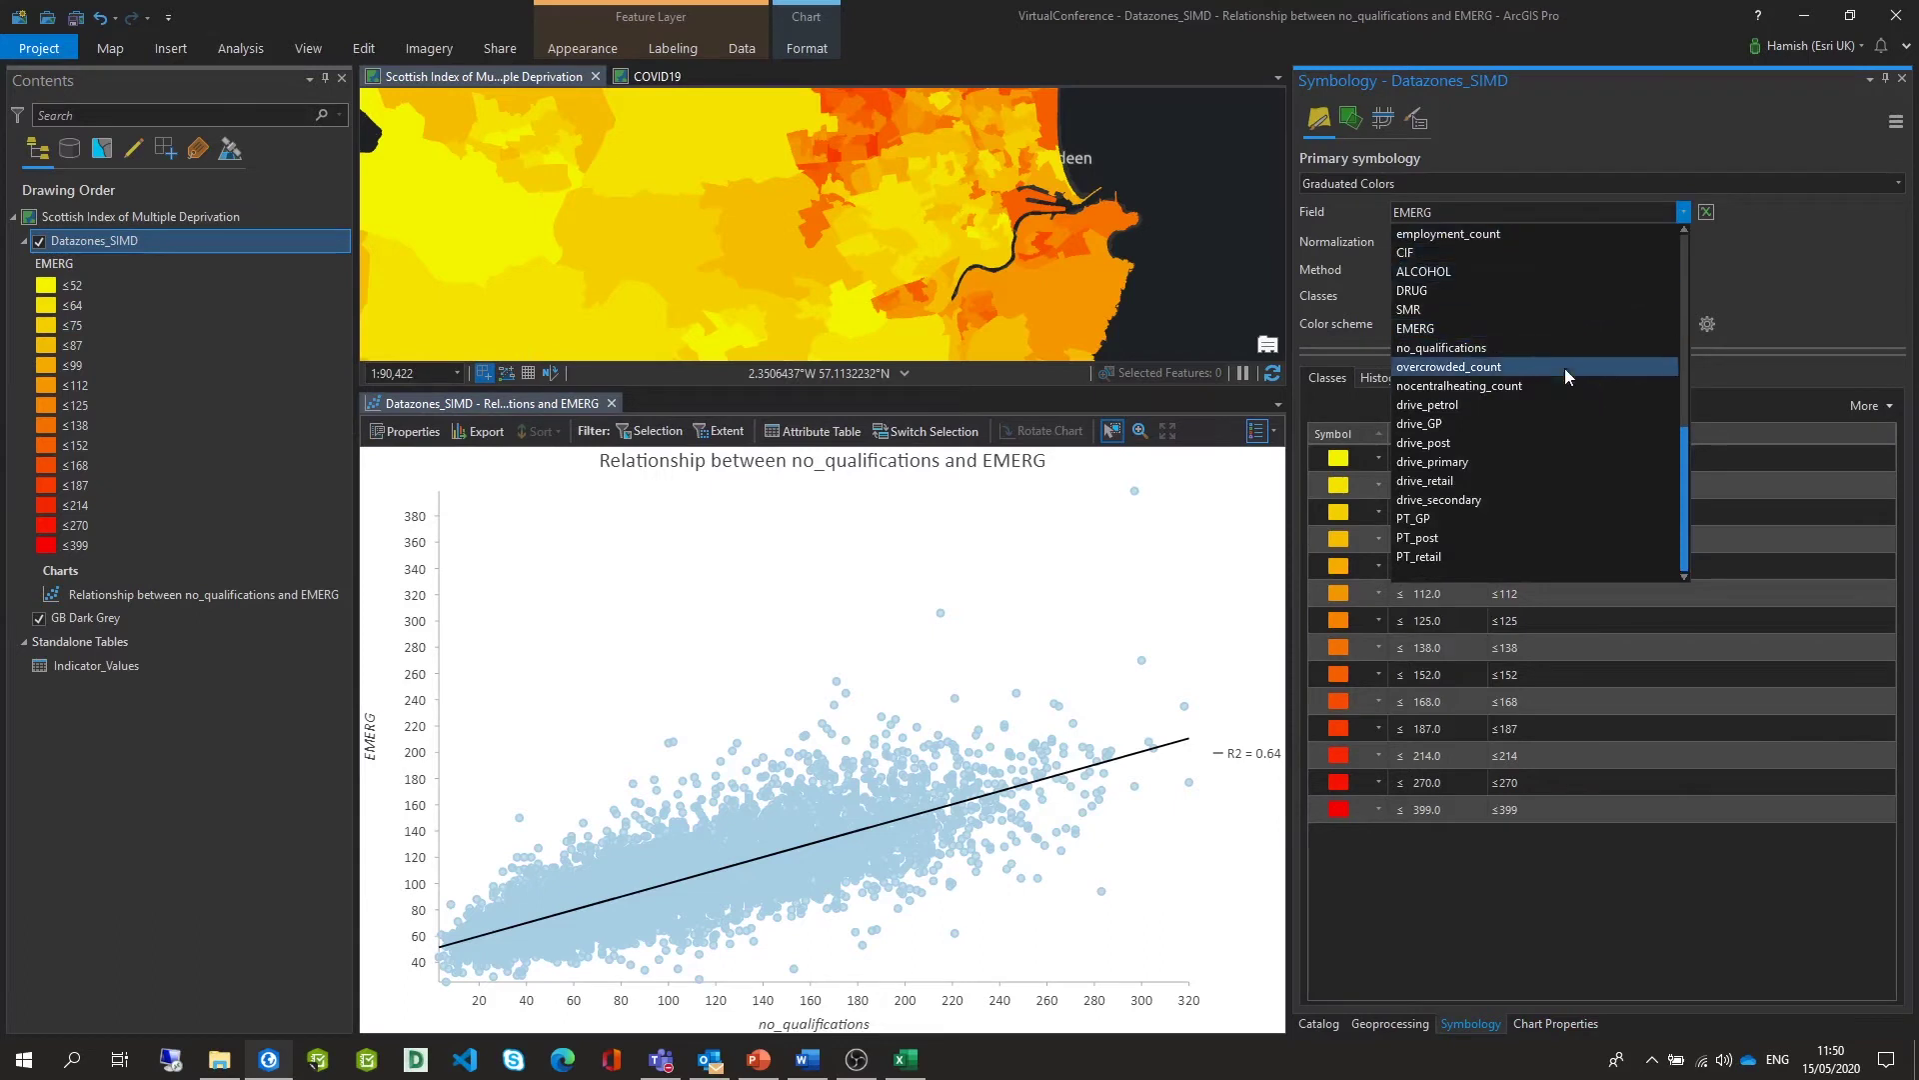
scroll(1491, 458, "up", 3)
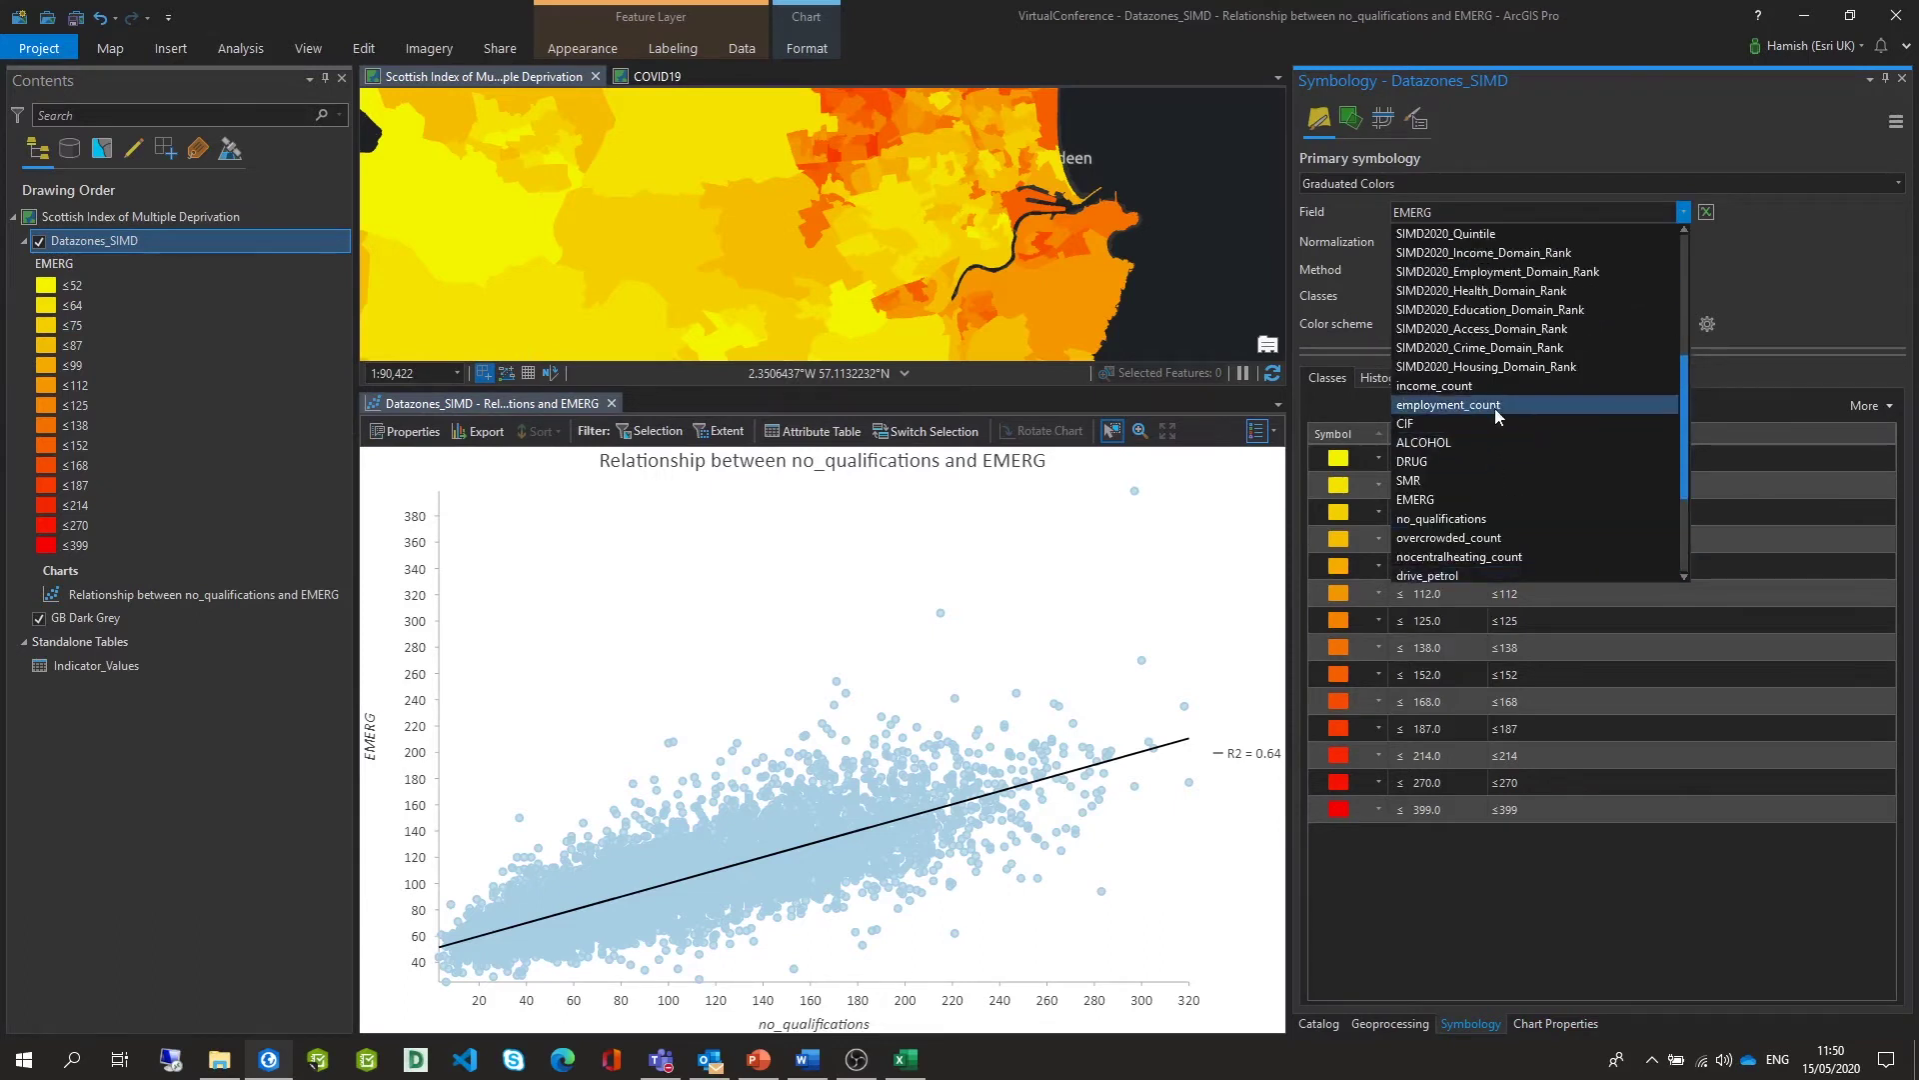
left_click(1499, 404)
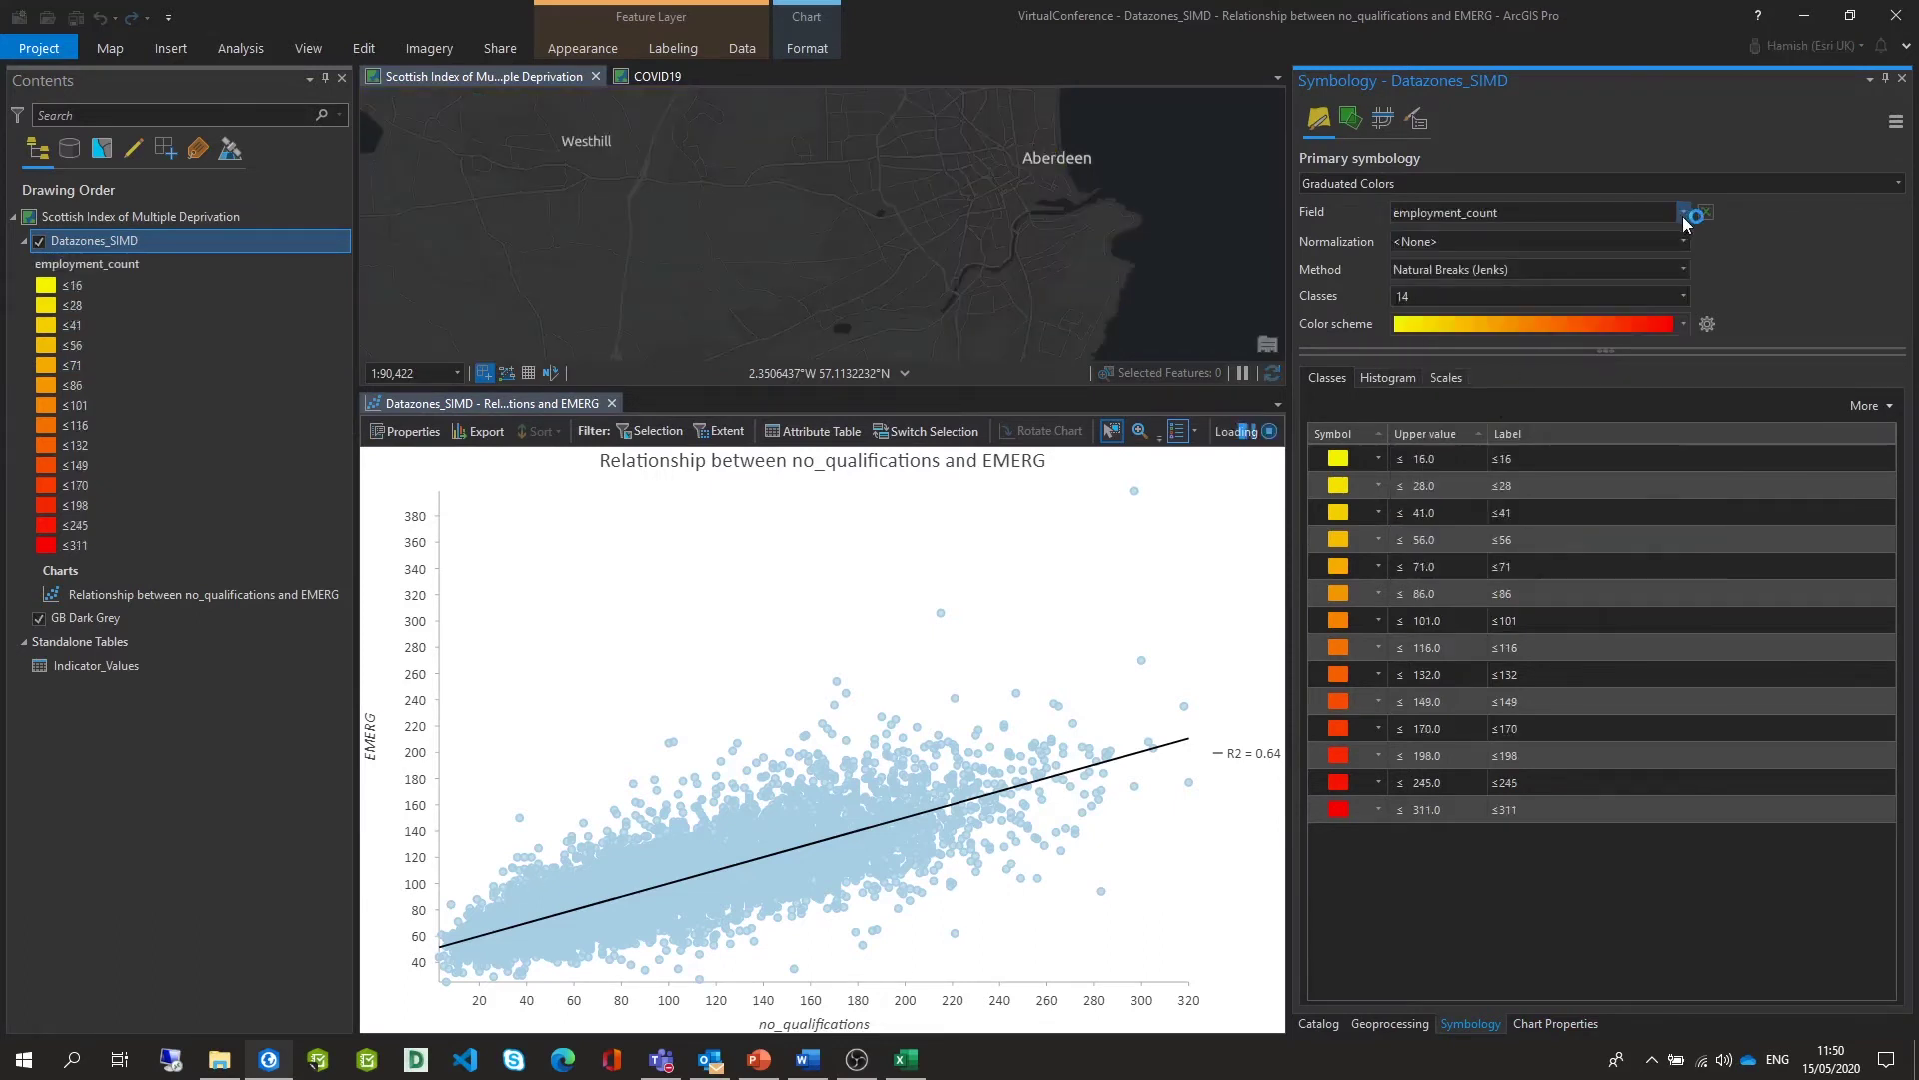
Symbolize the Datazones_SIMD layer by the income_count field
left_click(1683, 212)
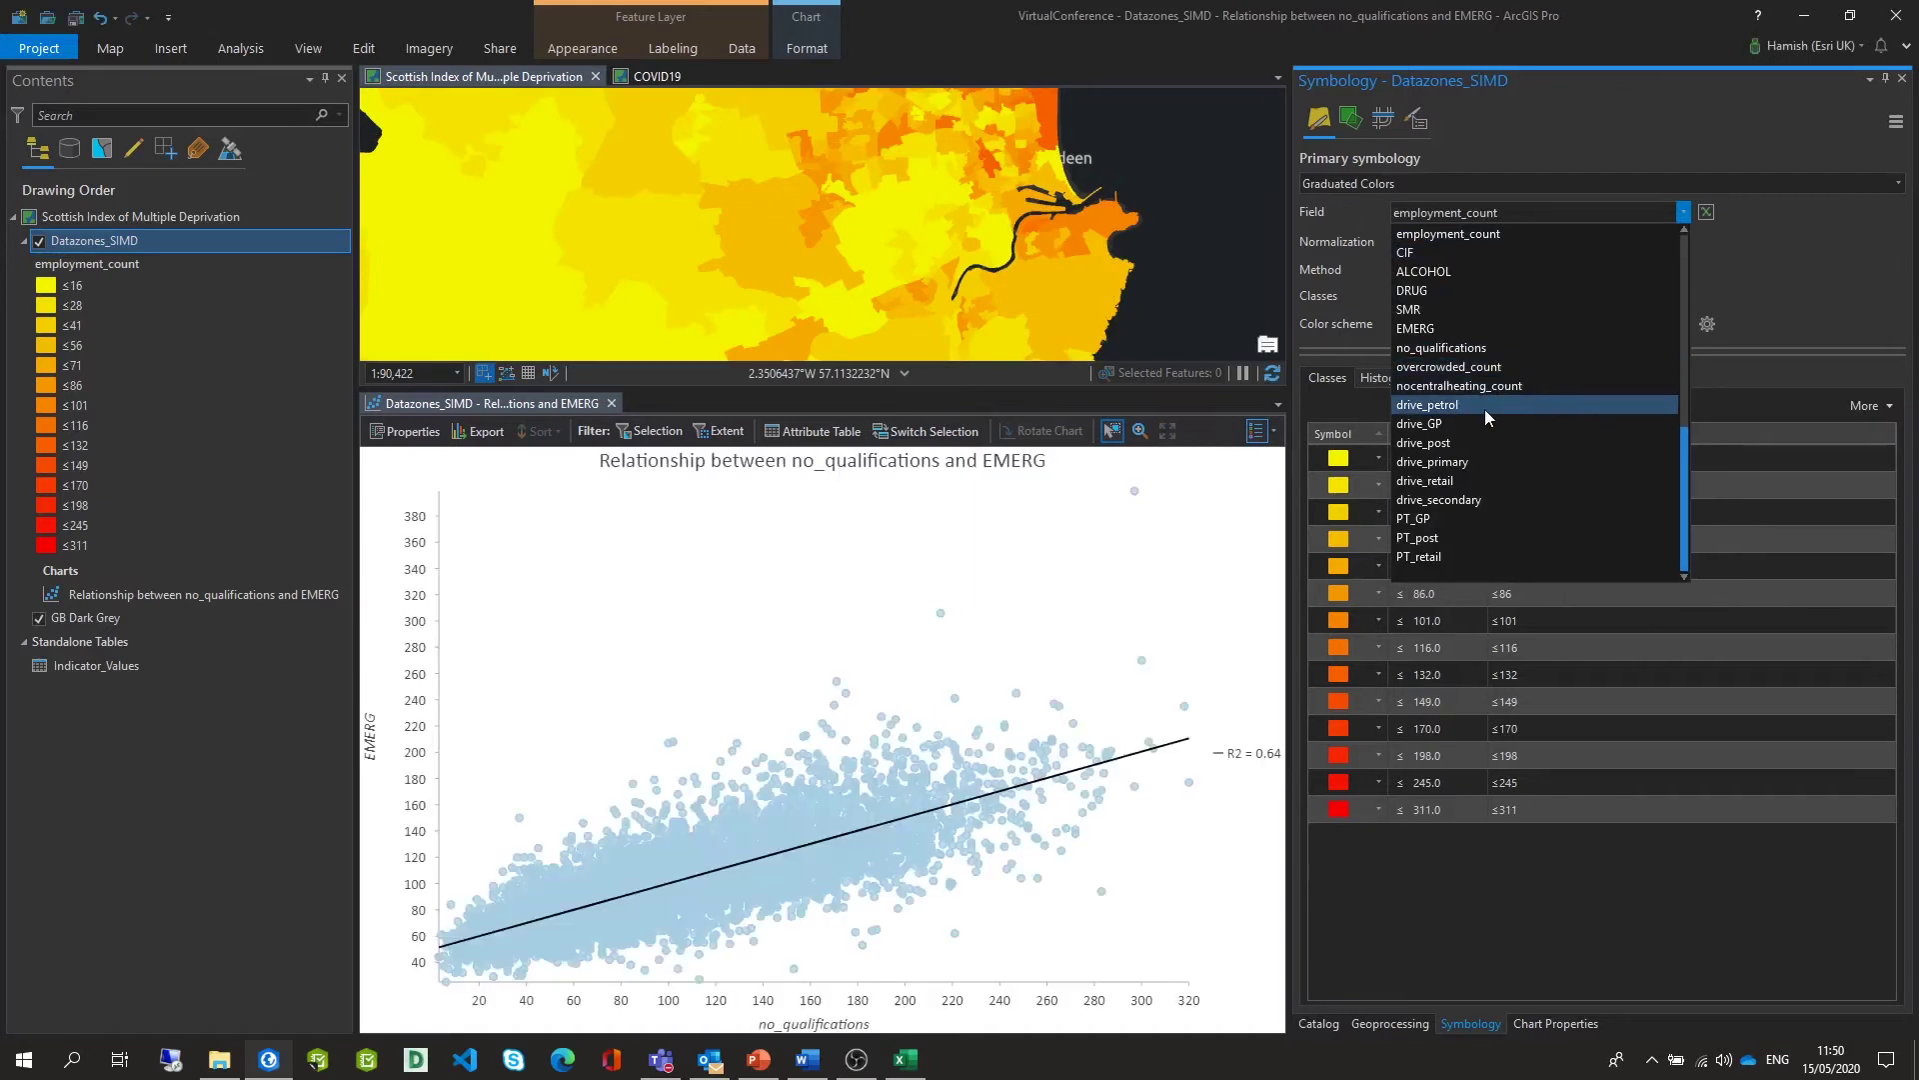
scroll(1480, 452, "up", 2)
left_click(1470, 441)
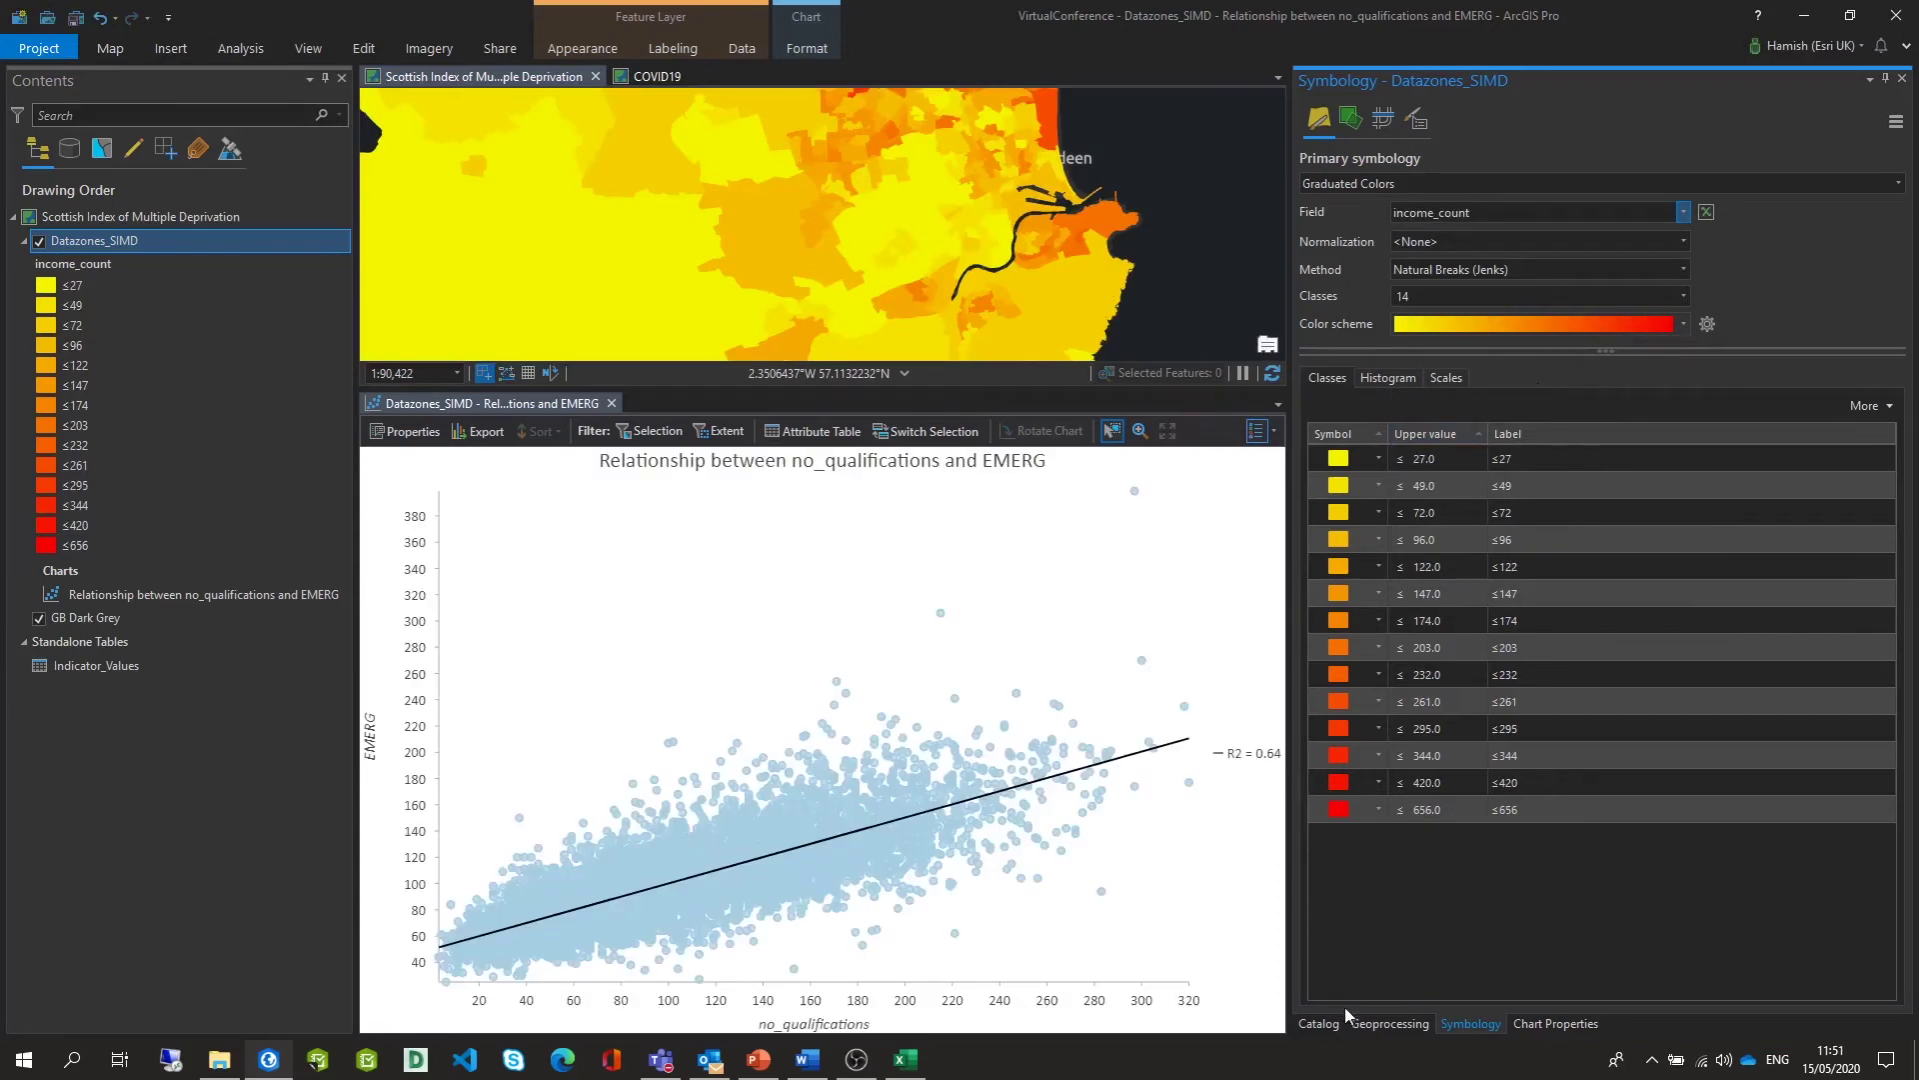
Colour the scatter plot points with the layer colours and filter the chart to the current map extent
left_click(1560, 1022)
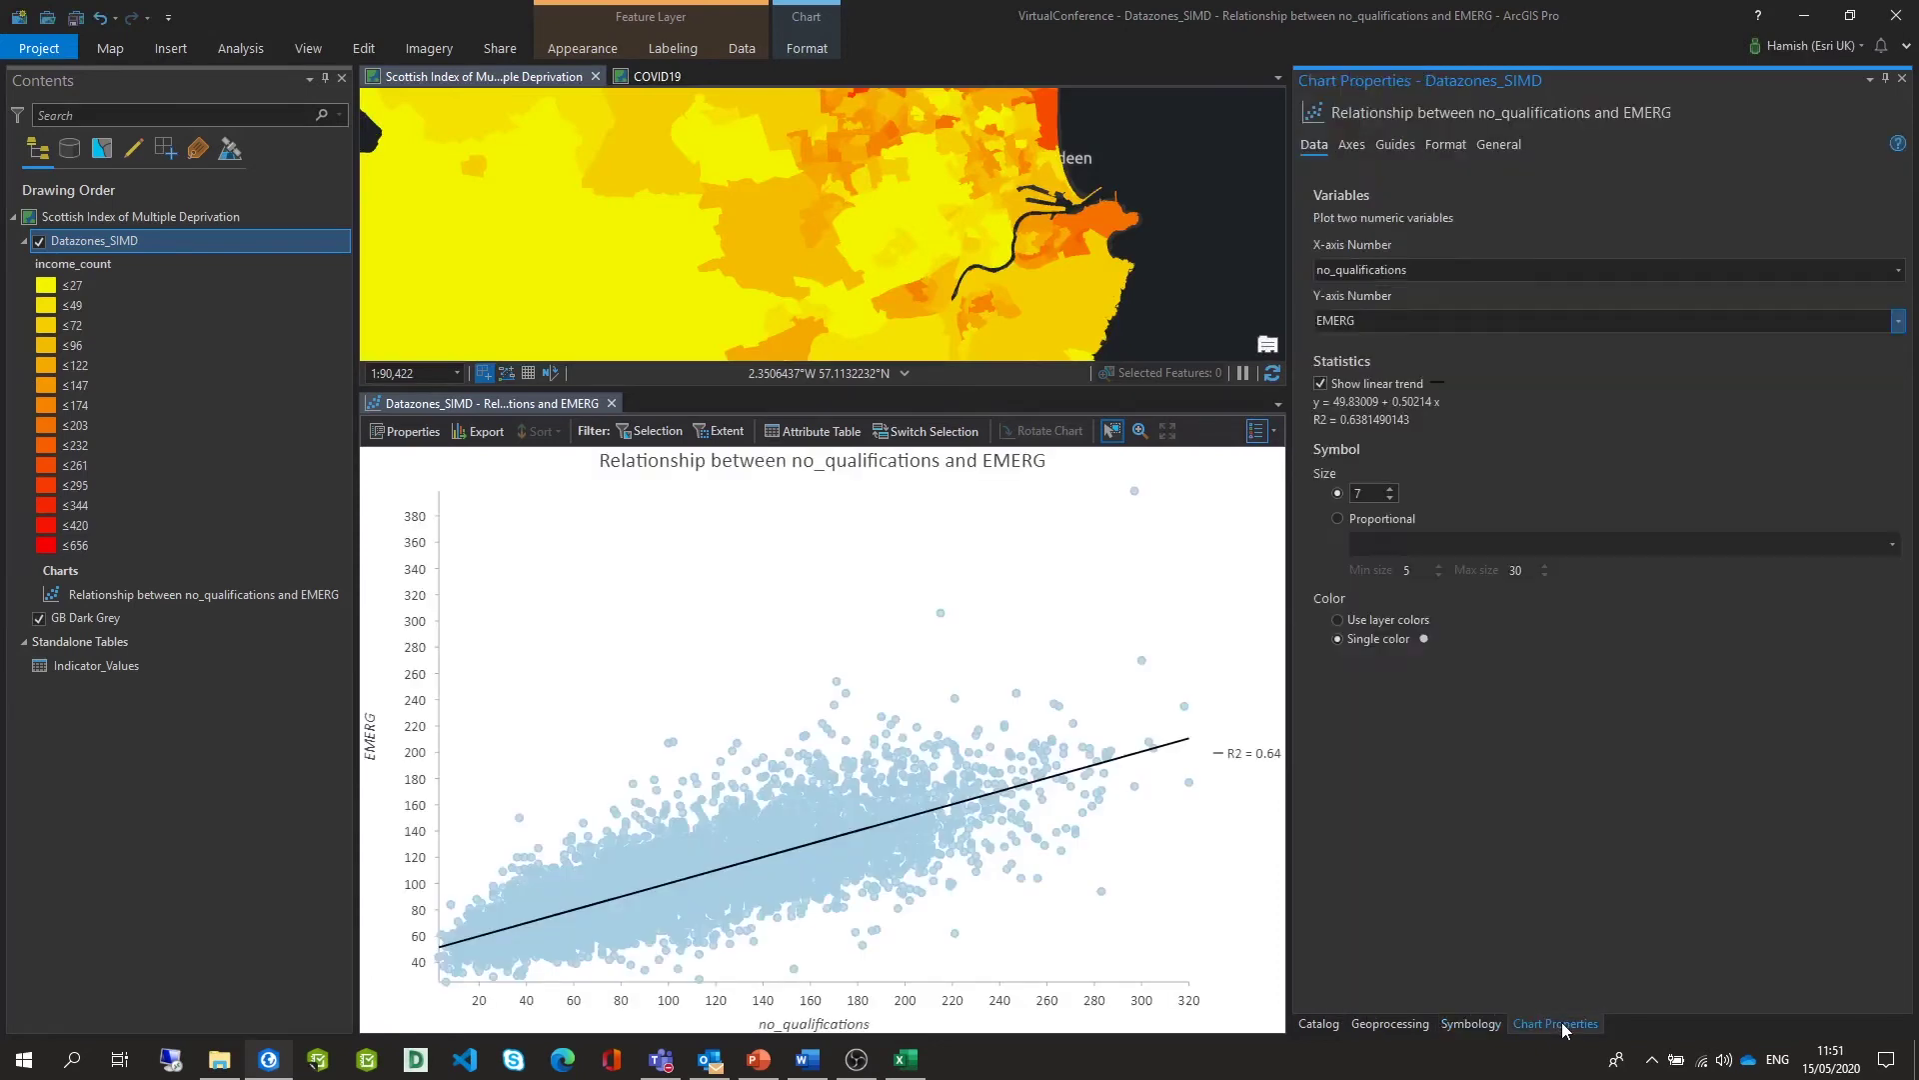
left_click(1340, 620)
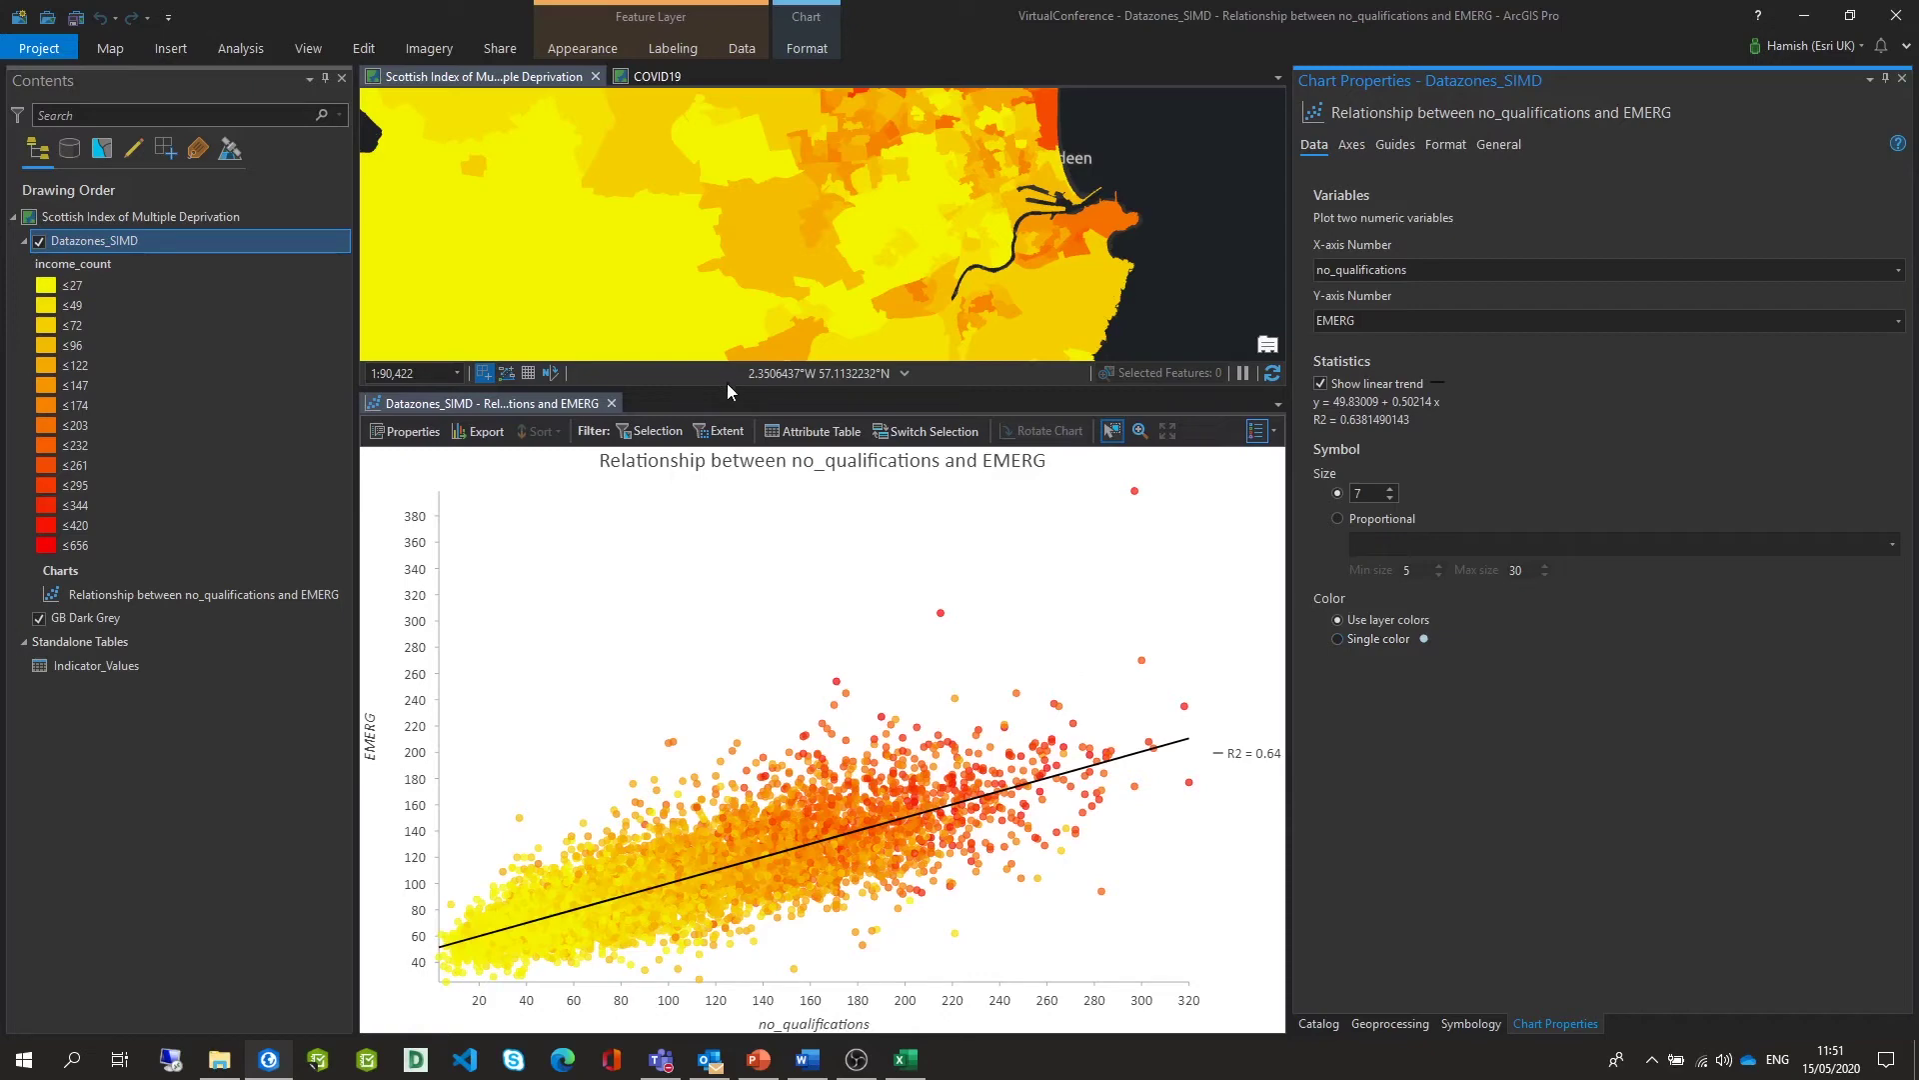
left_click_drag(729, 392, 730, 646)
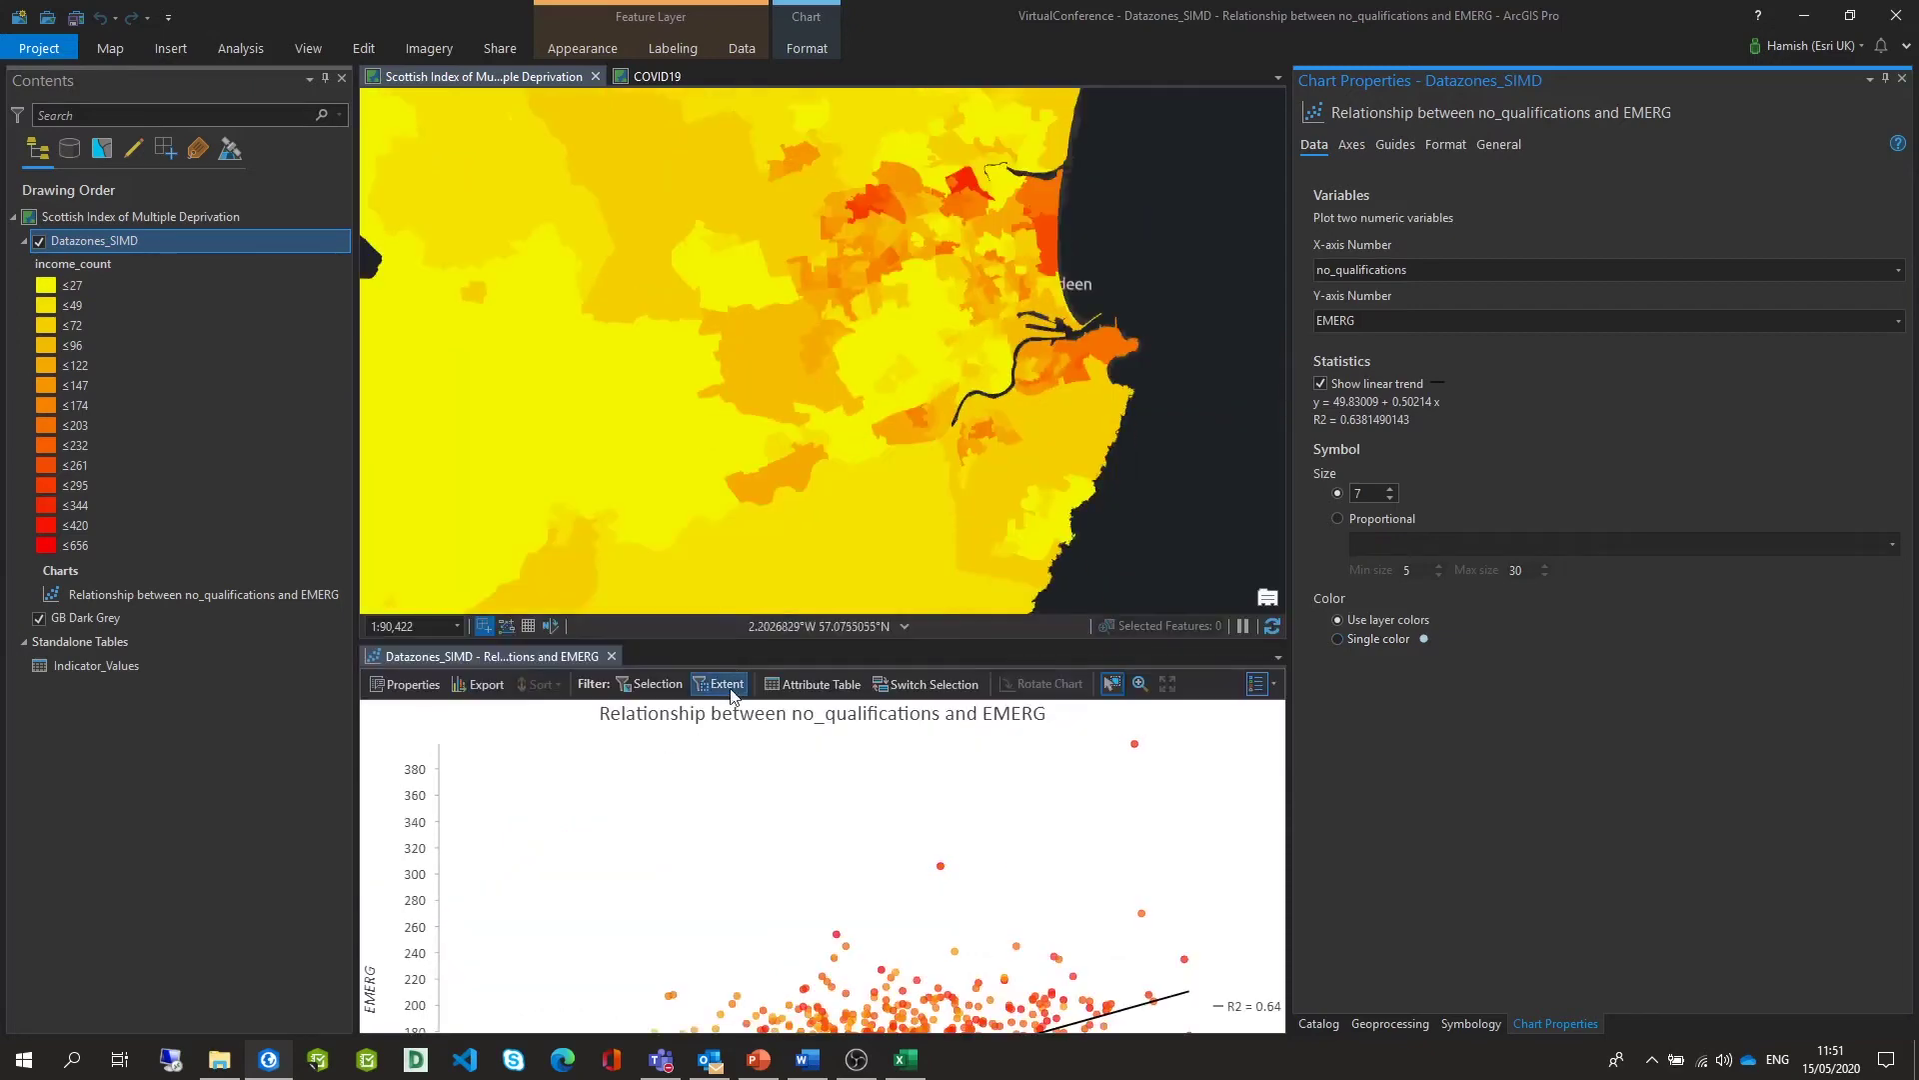
left_click(728, 686)
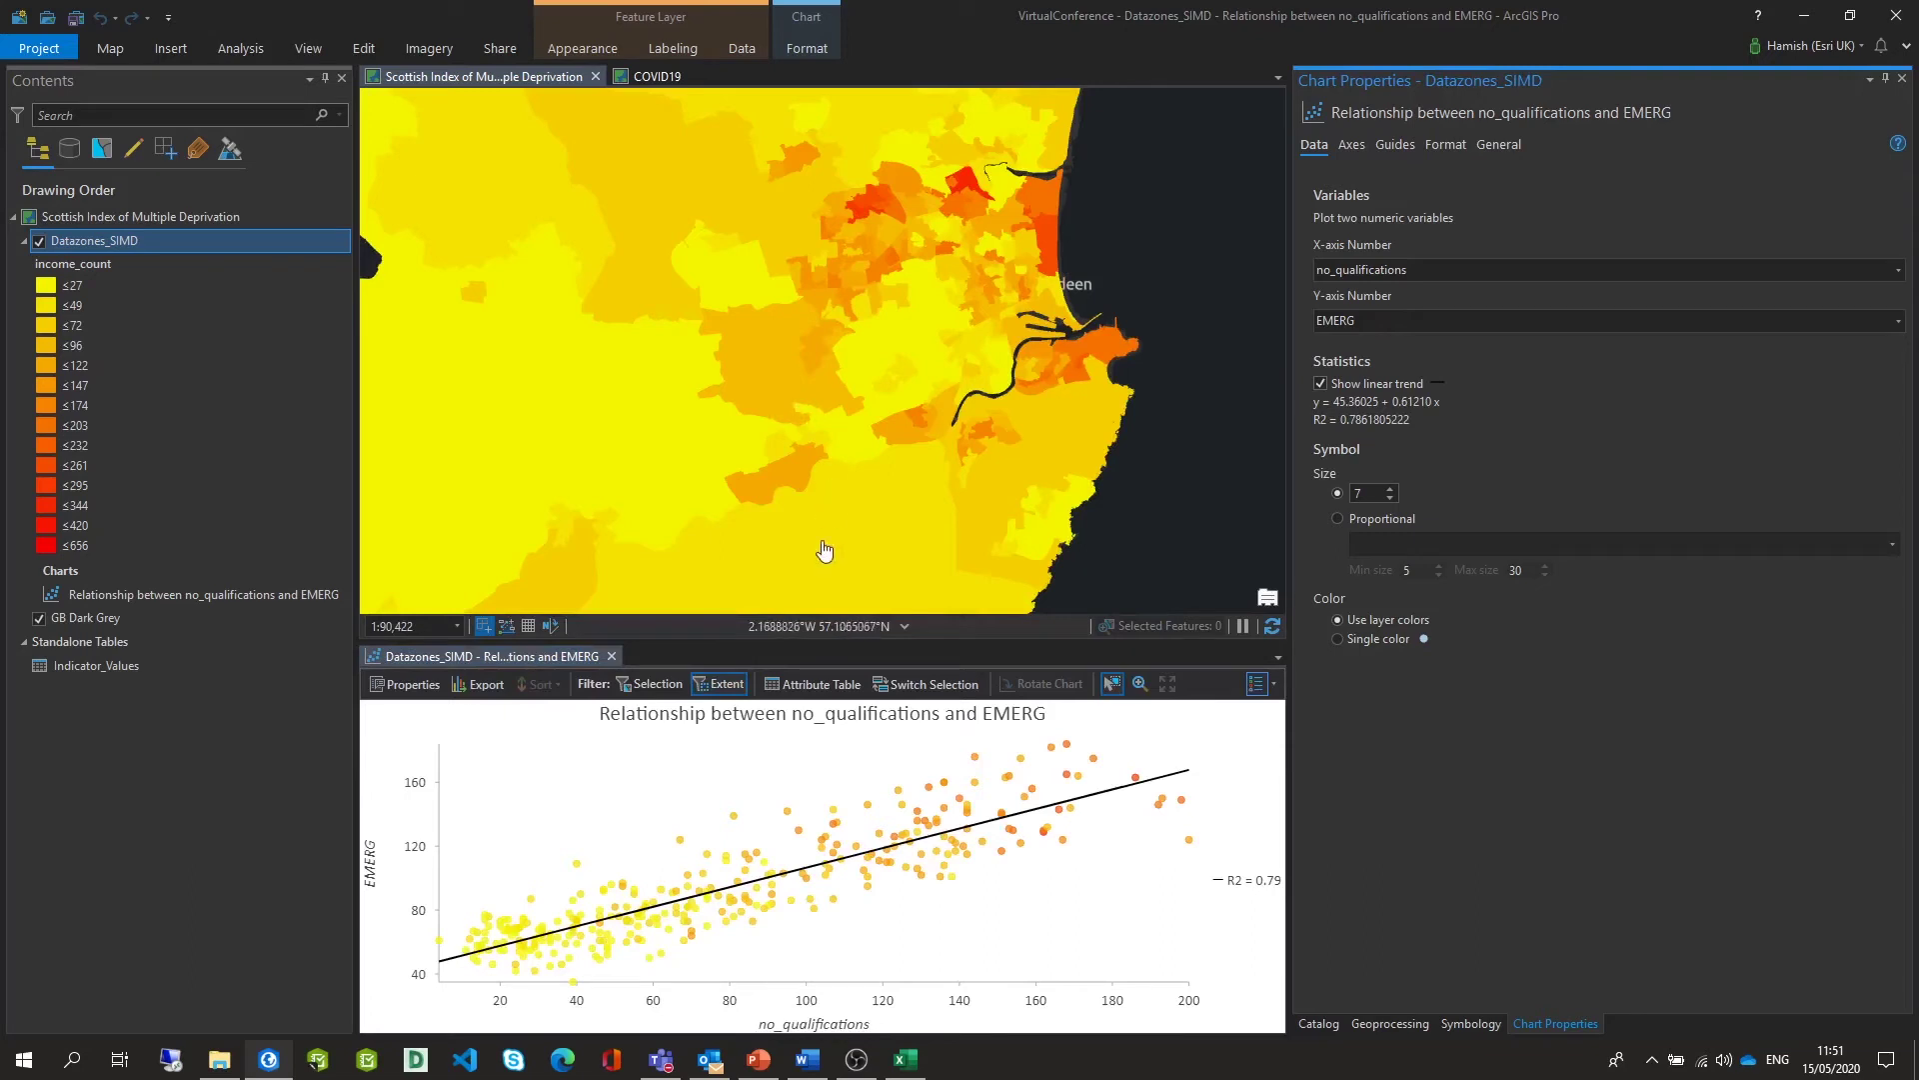
Examine how the extent-filtered scatter plot of no_qualifications against EMERG differs between the Aberdeen, Dundee and Glasgow areas
scroll(648, 425, "down", 1)
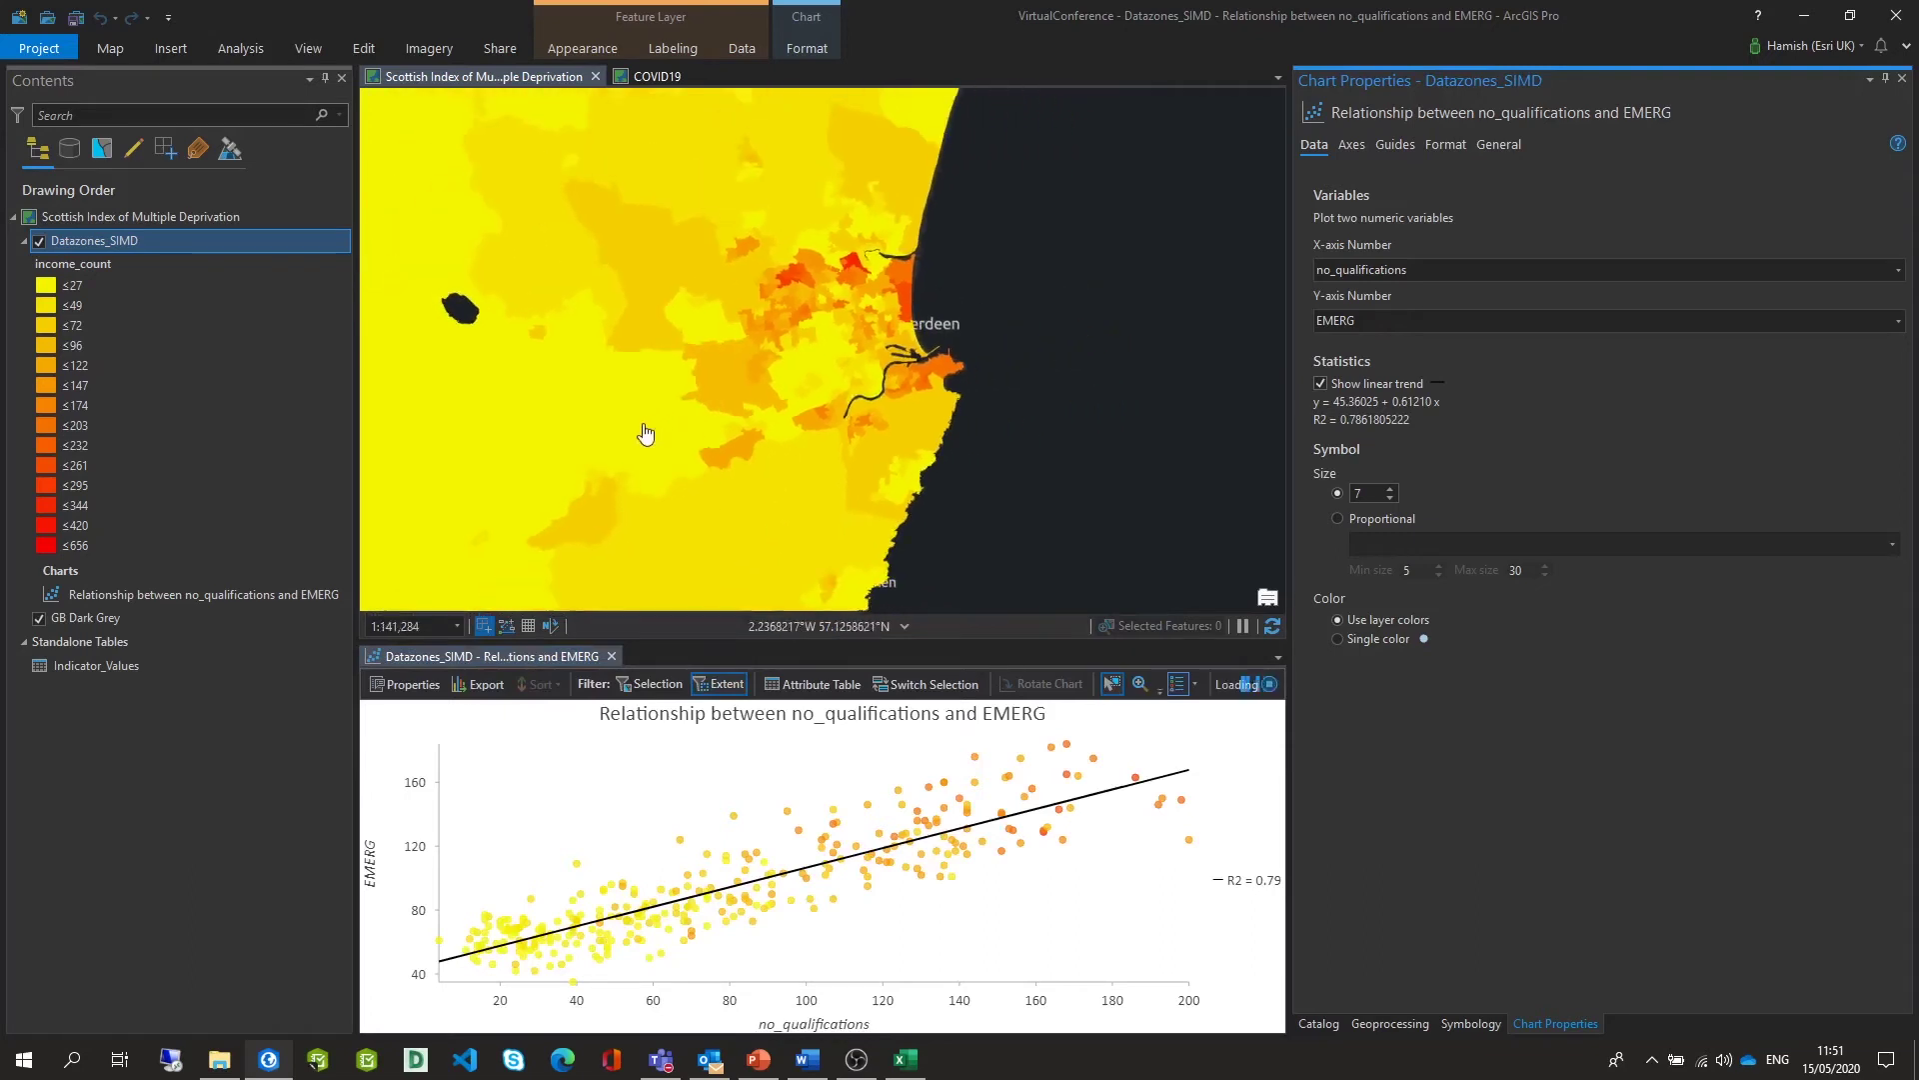
scroll(604, 480, "down", 2)
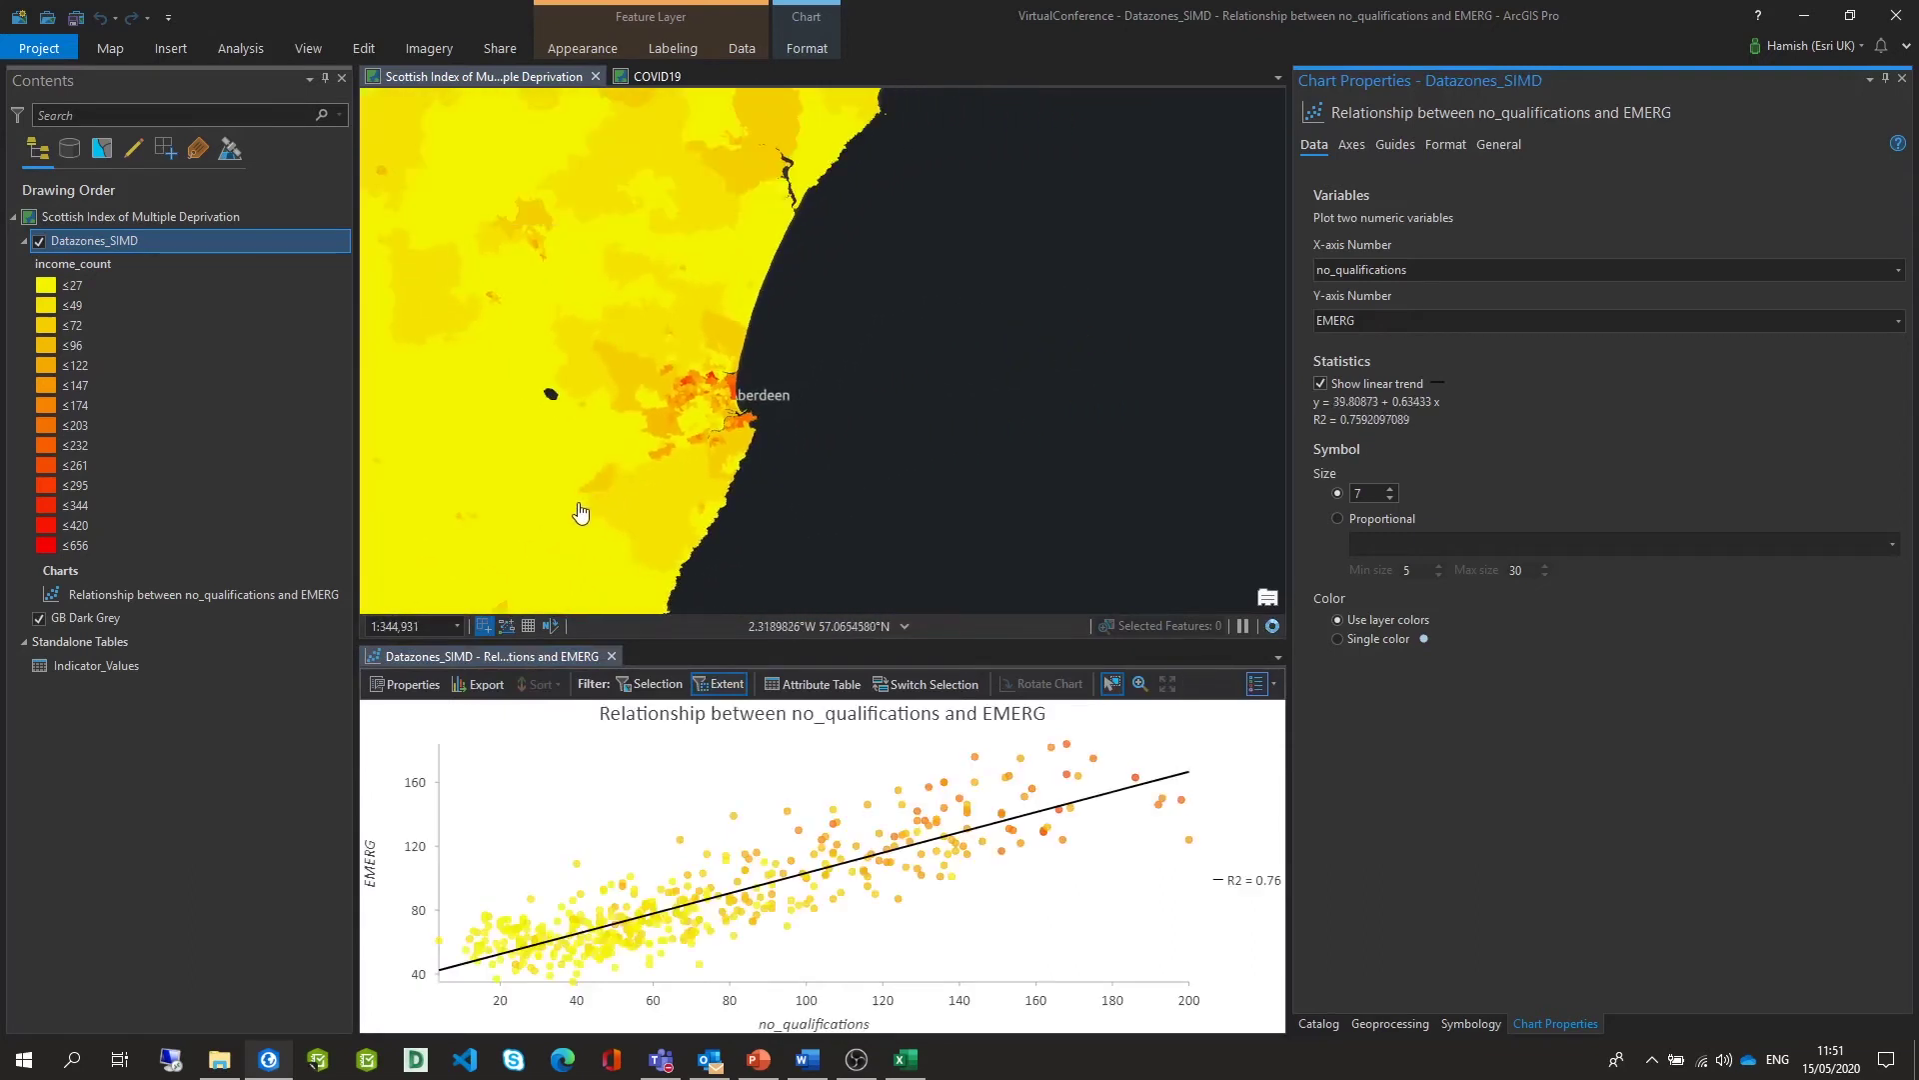
left_click_drag(581, 513, 1031, 203)
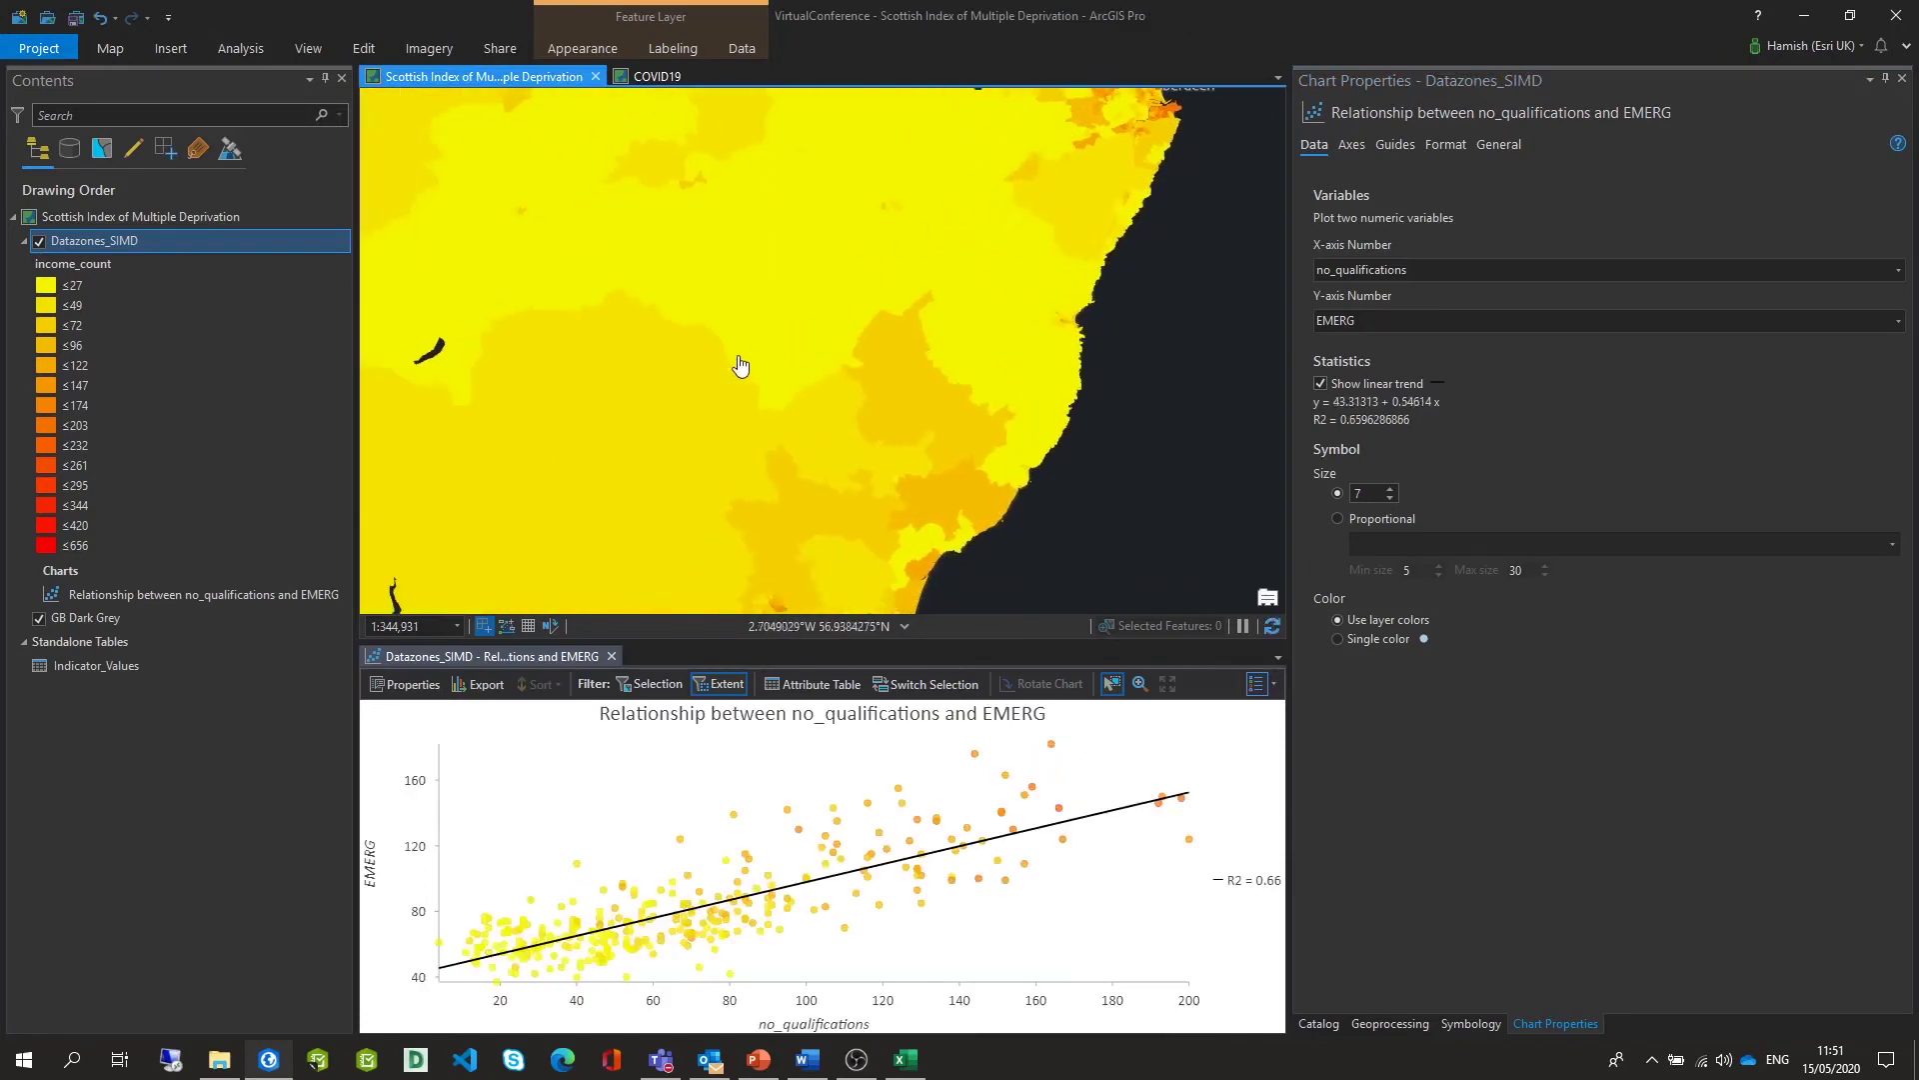
left_click_drag(740, 365, 964, 189)
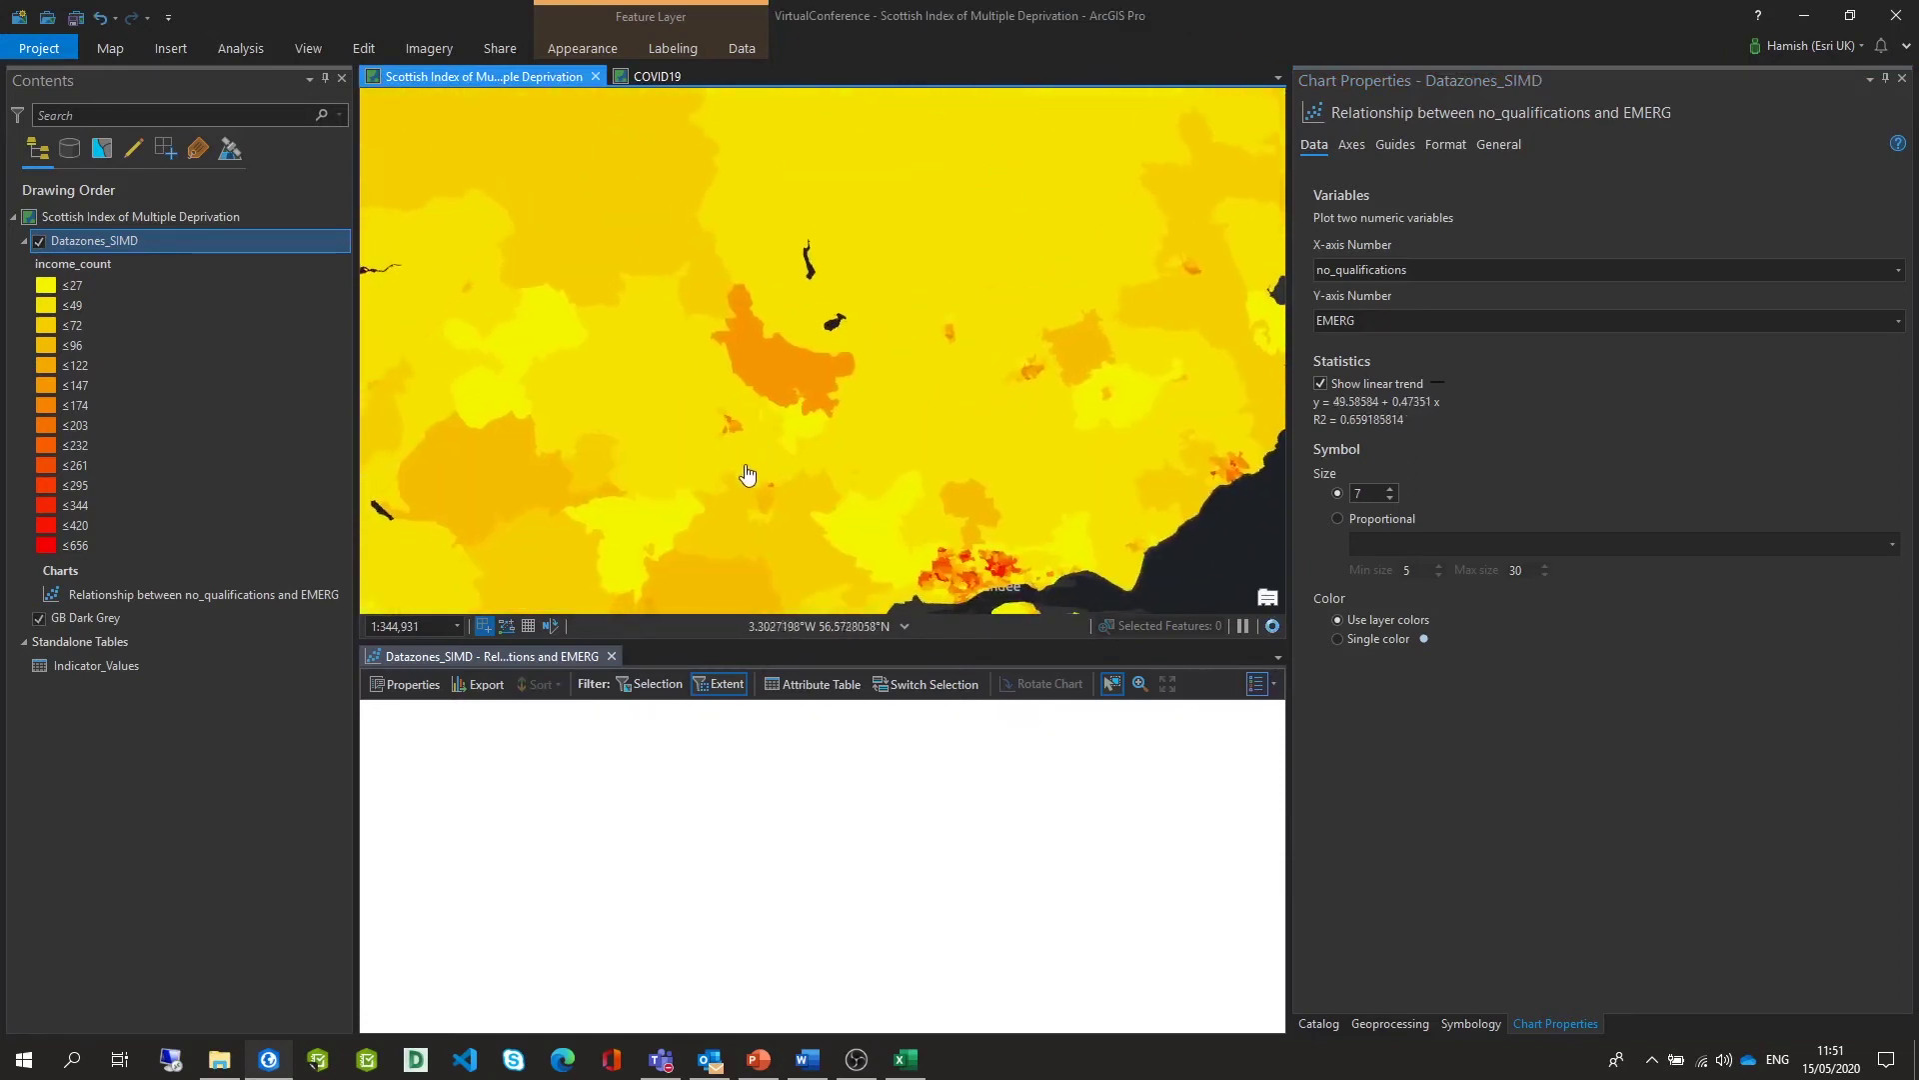
left_click_drag(826, 536, 741, 356)
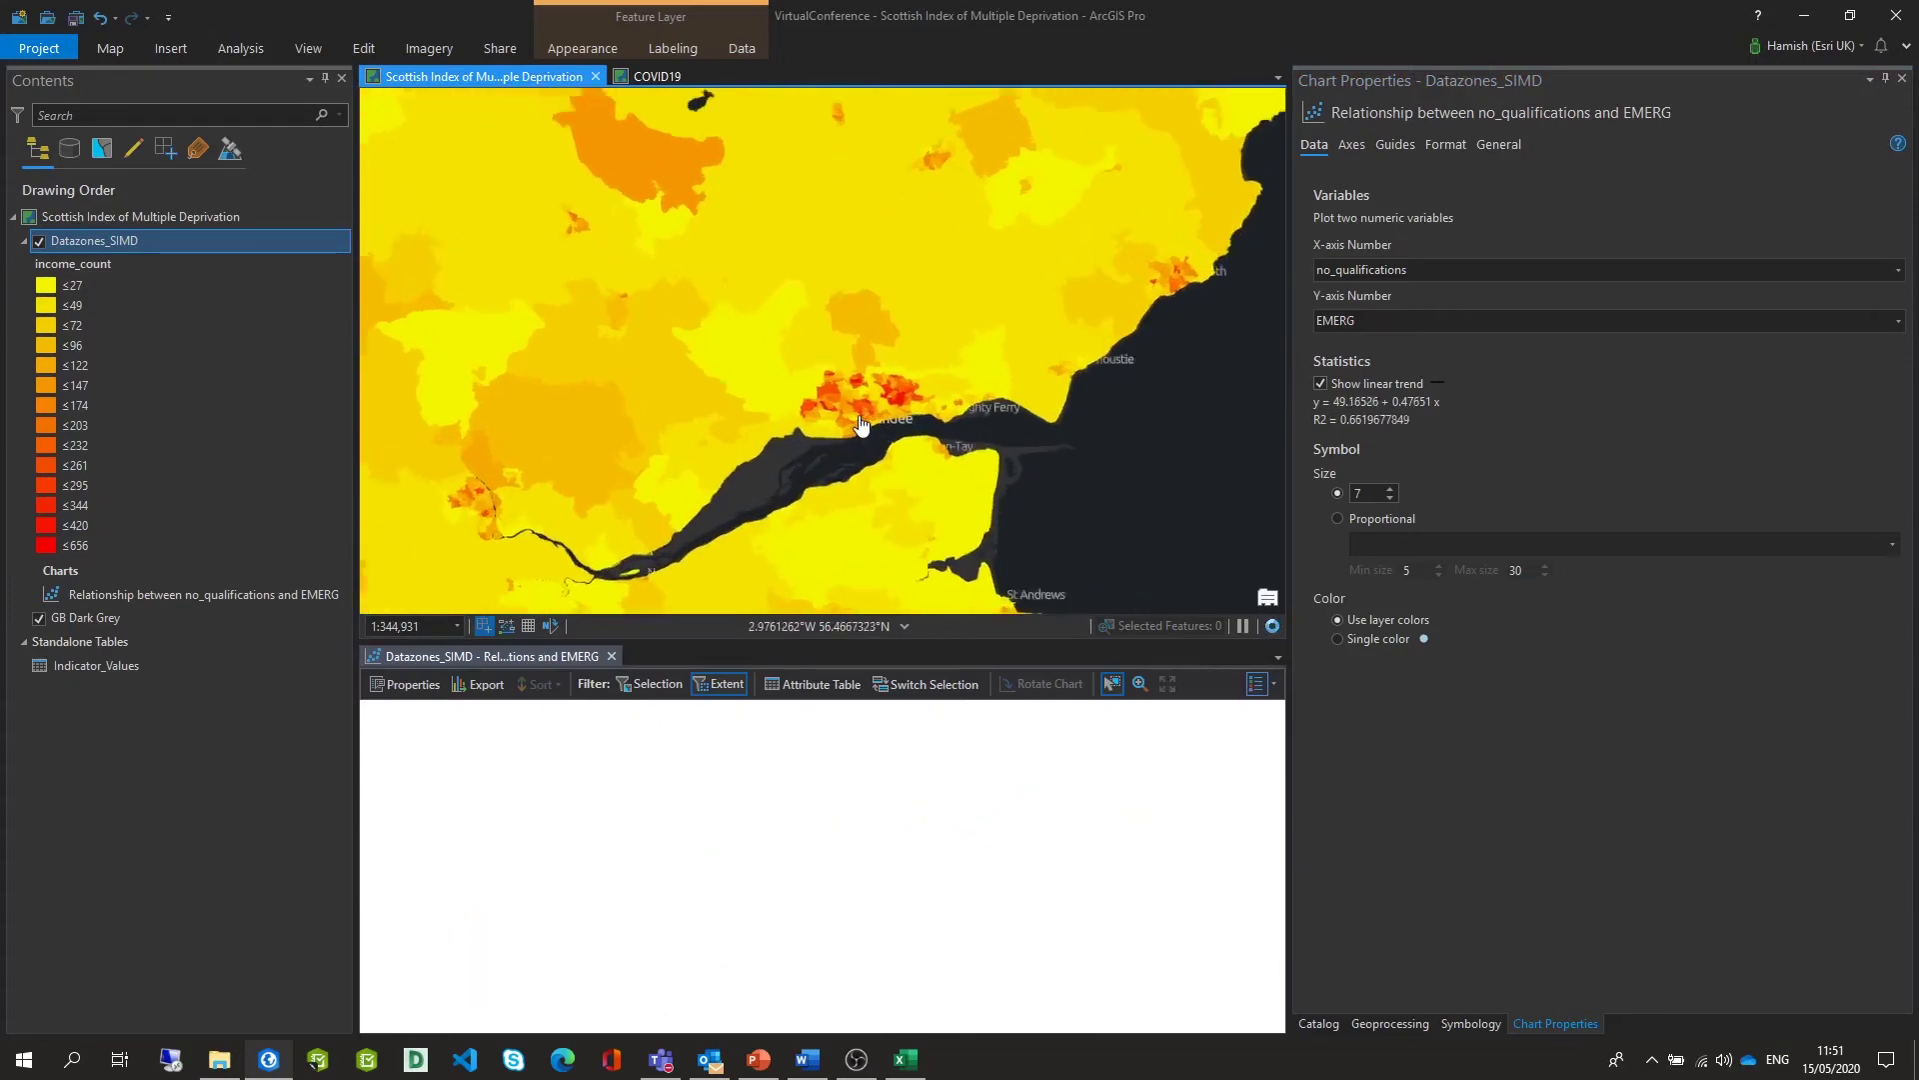
scroll(861, 425, "up", 3)
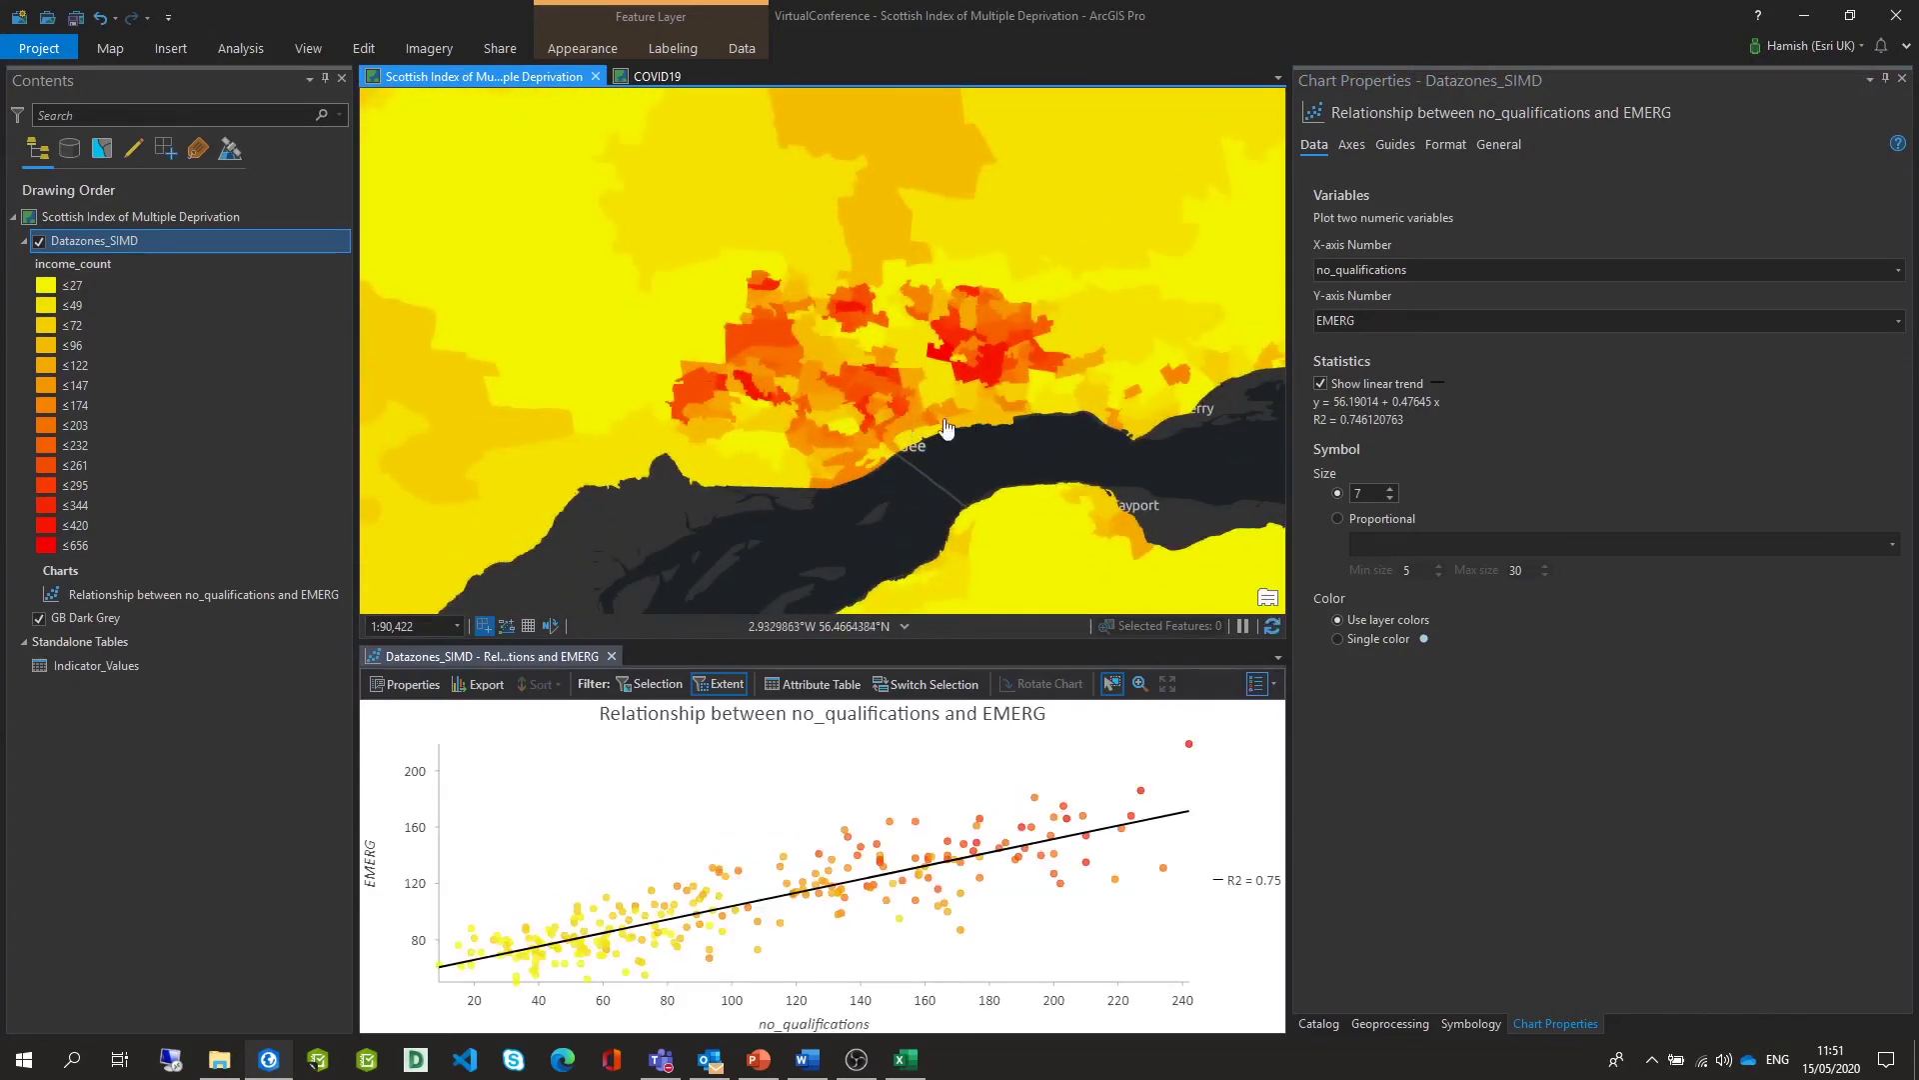
scroll(945, 428, "down", 3)
left_click_drag(685, 480, 658, 364)
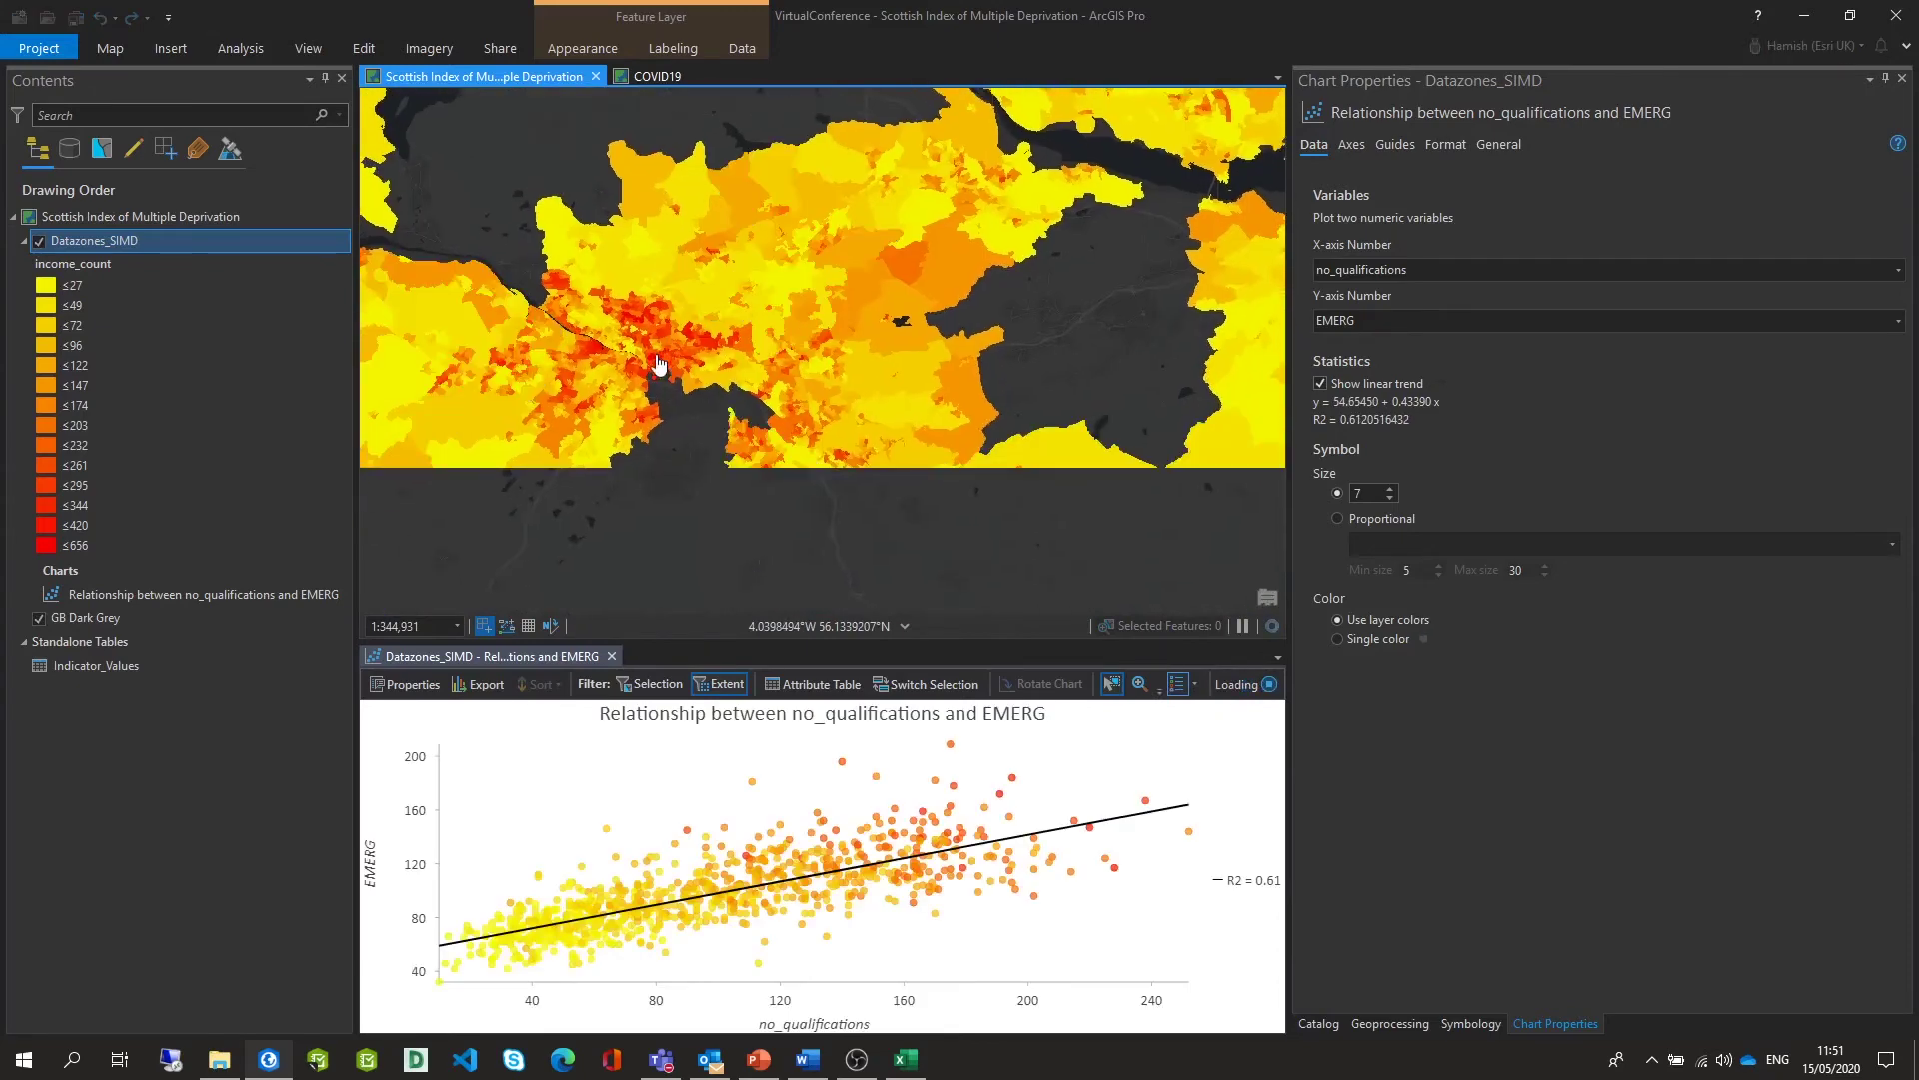
scroll(660, 368, "up", 3)
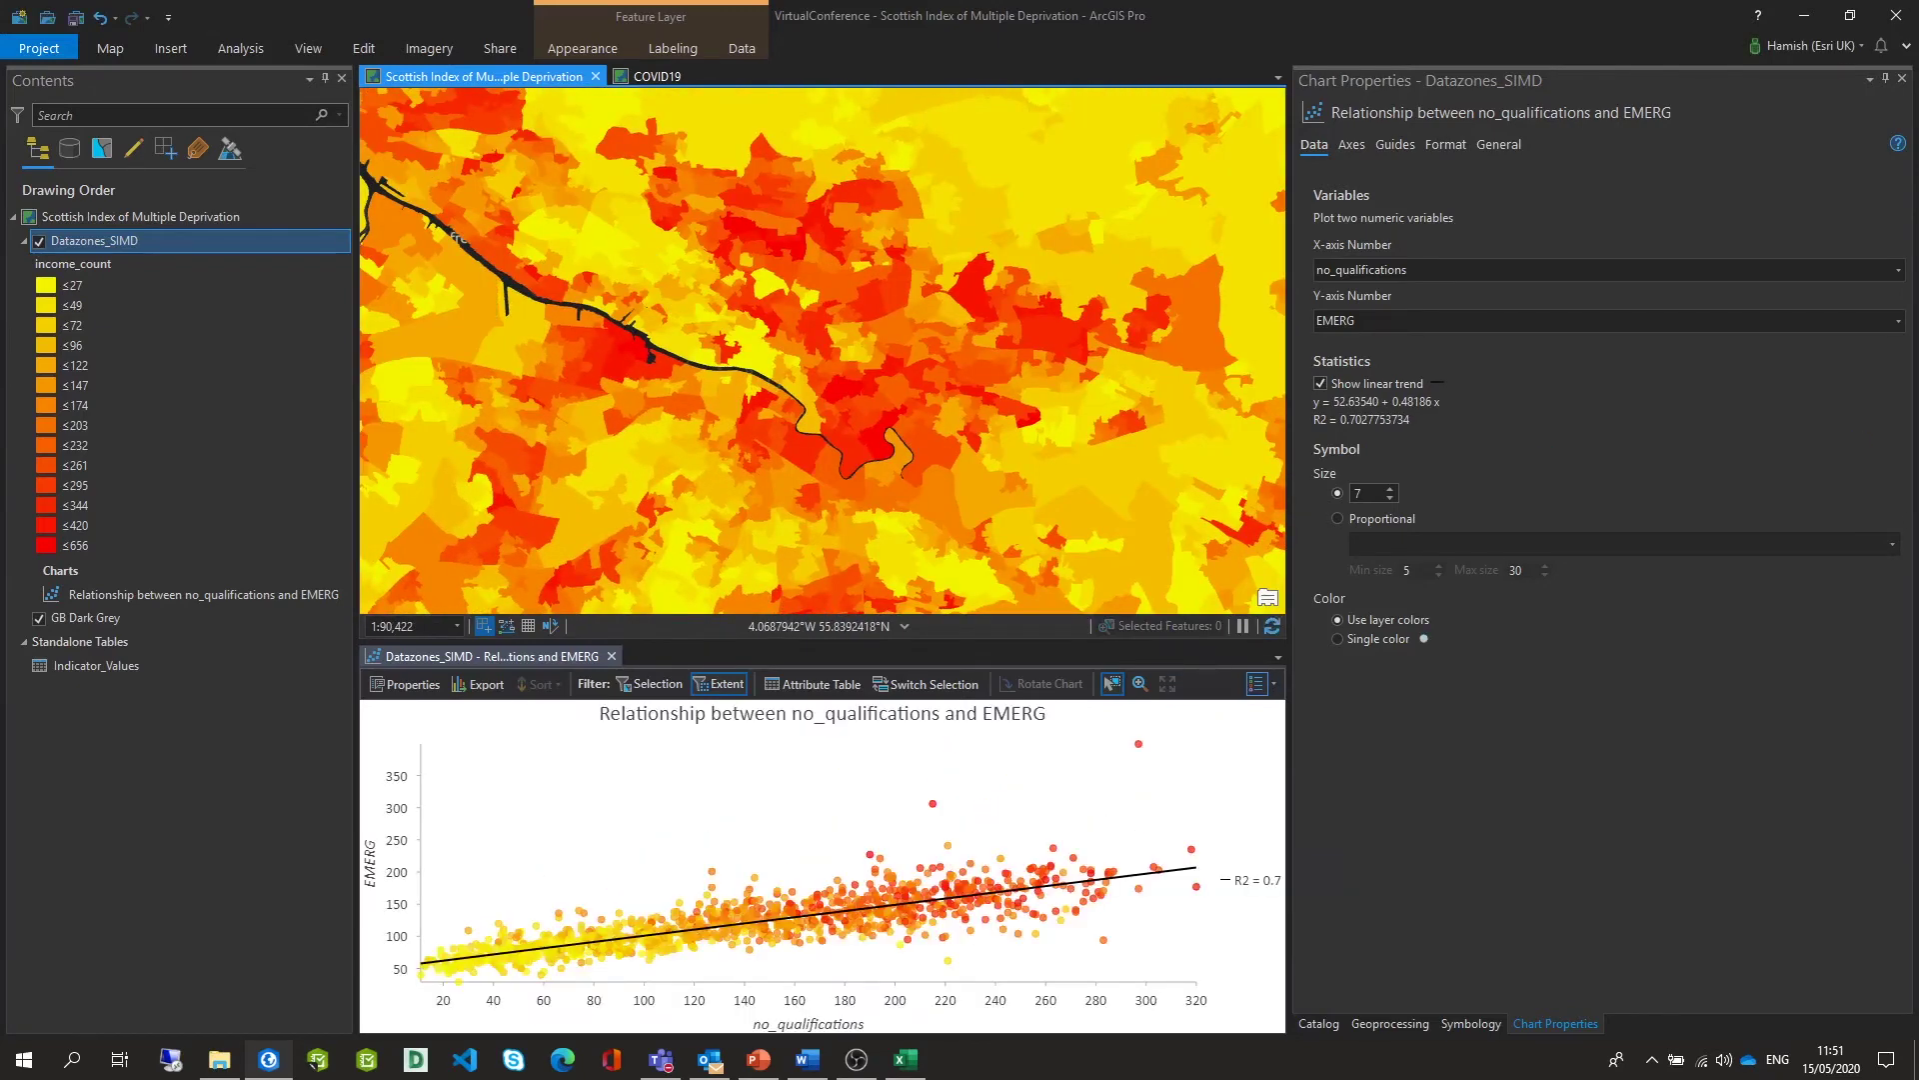
key("alt+Tab")
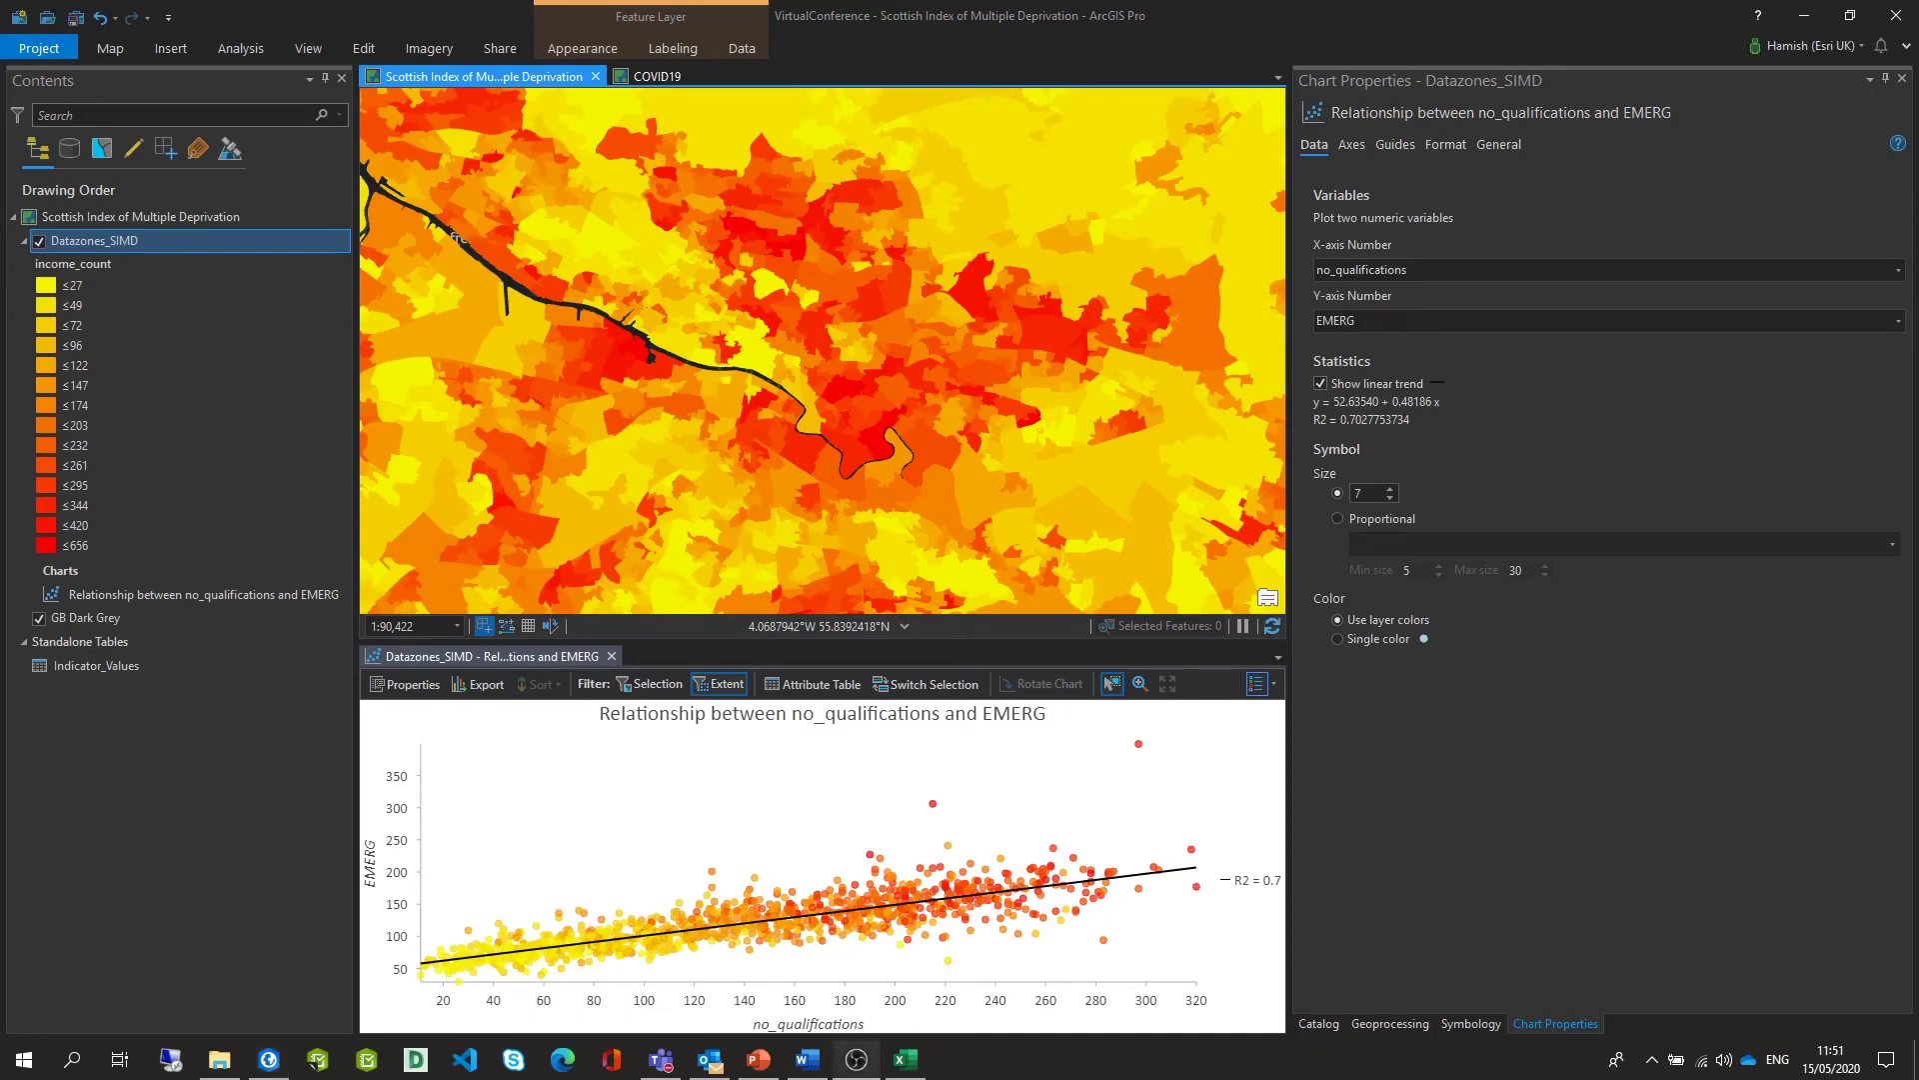
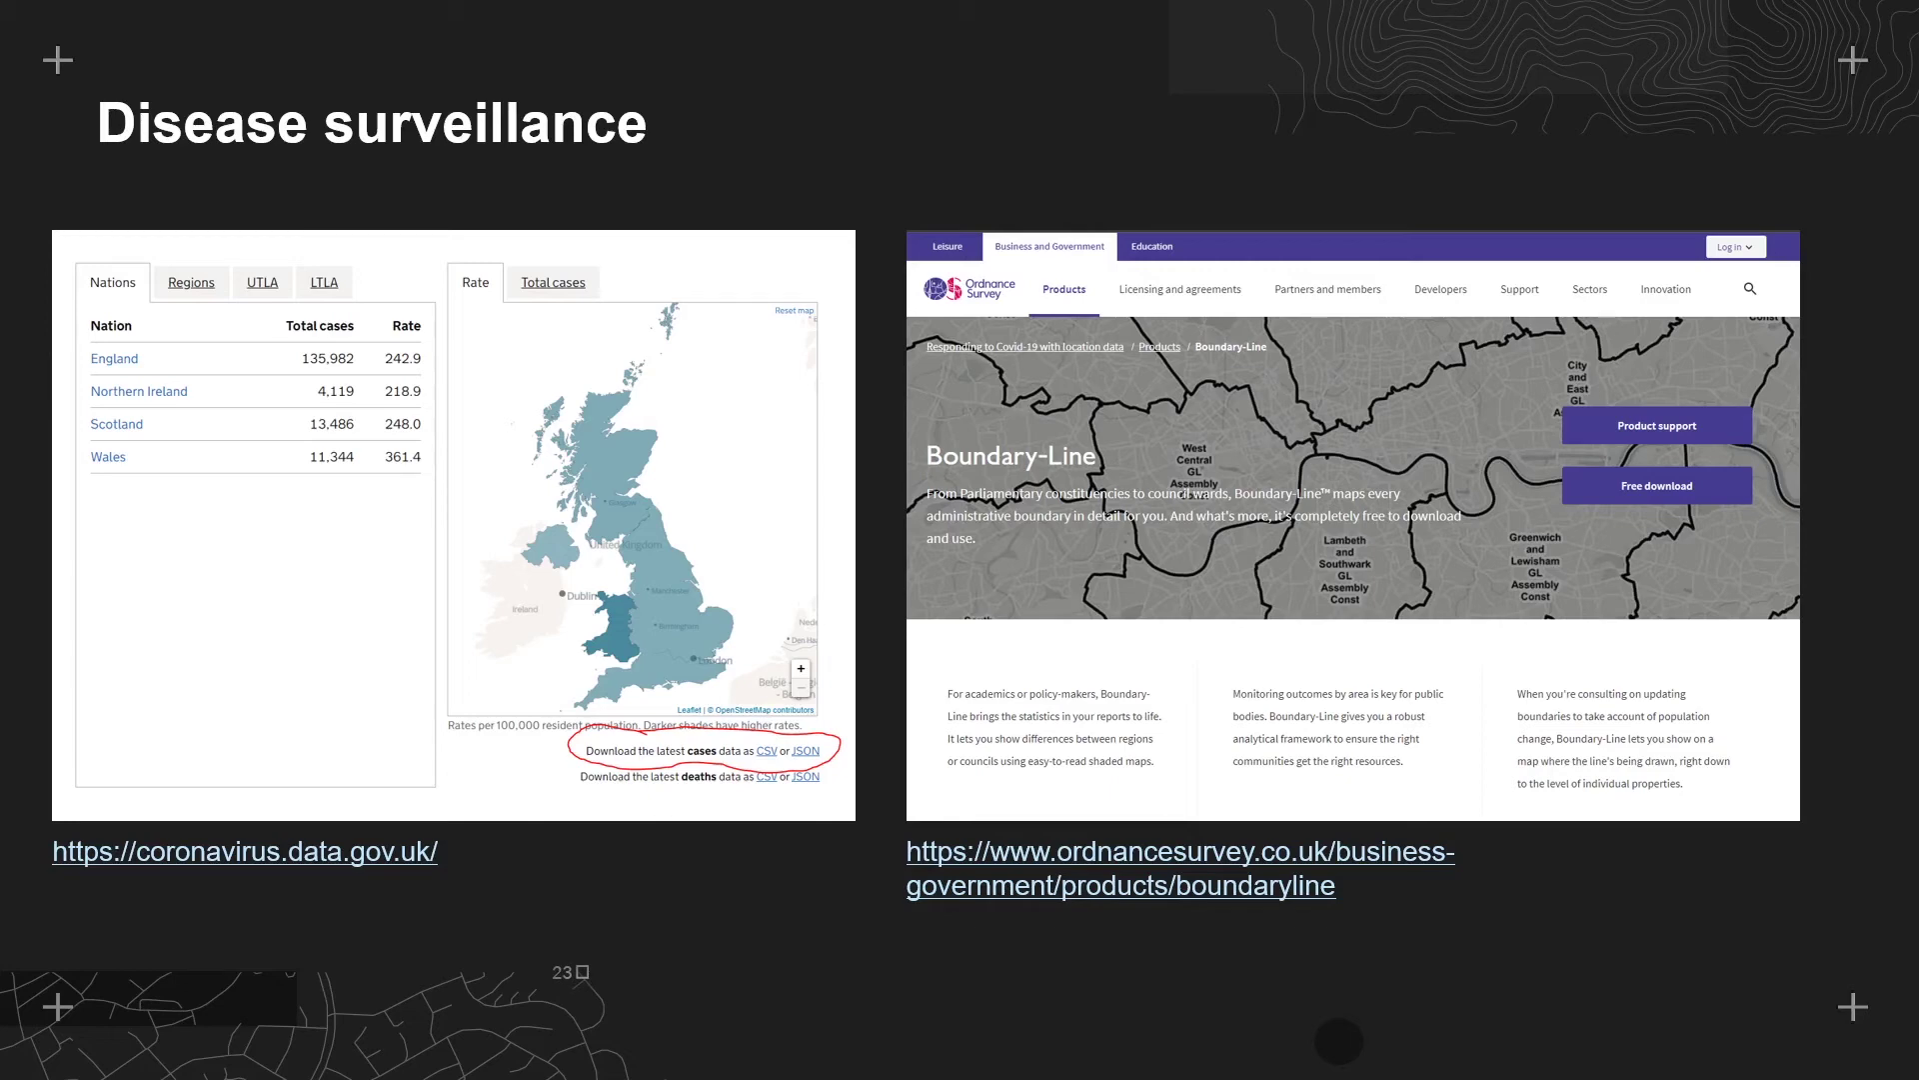
Join the Cumulative_Cases table to the UnitaryRegions layer in the COVID19 map, matching CODE to Area code and keeping all target features
key("alt+Tab")
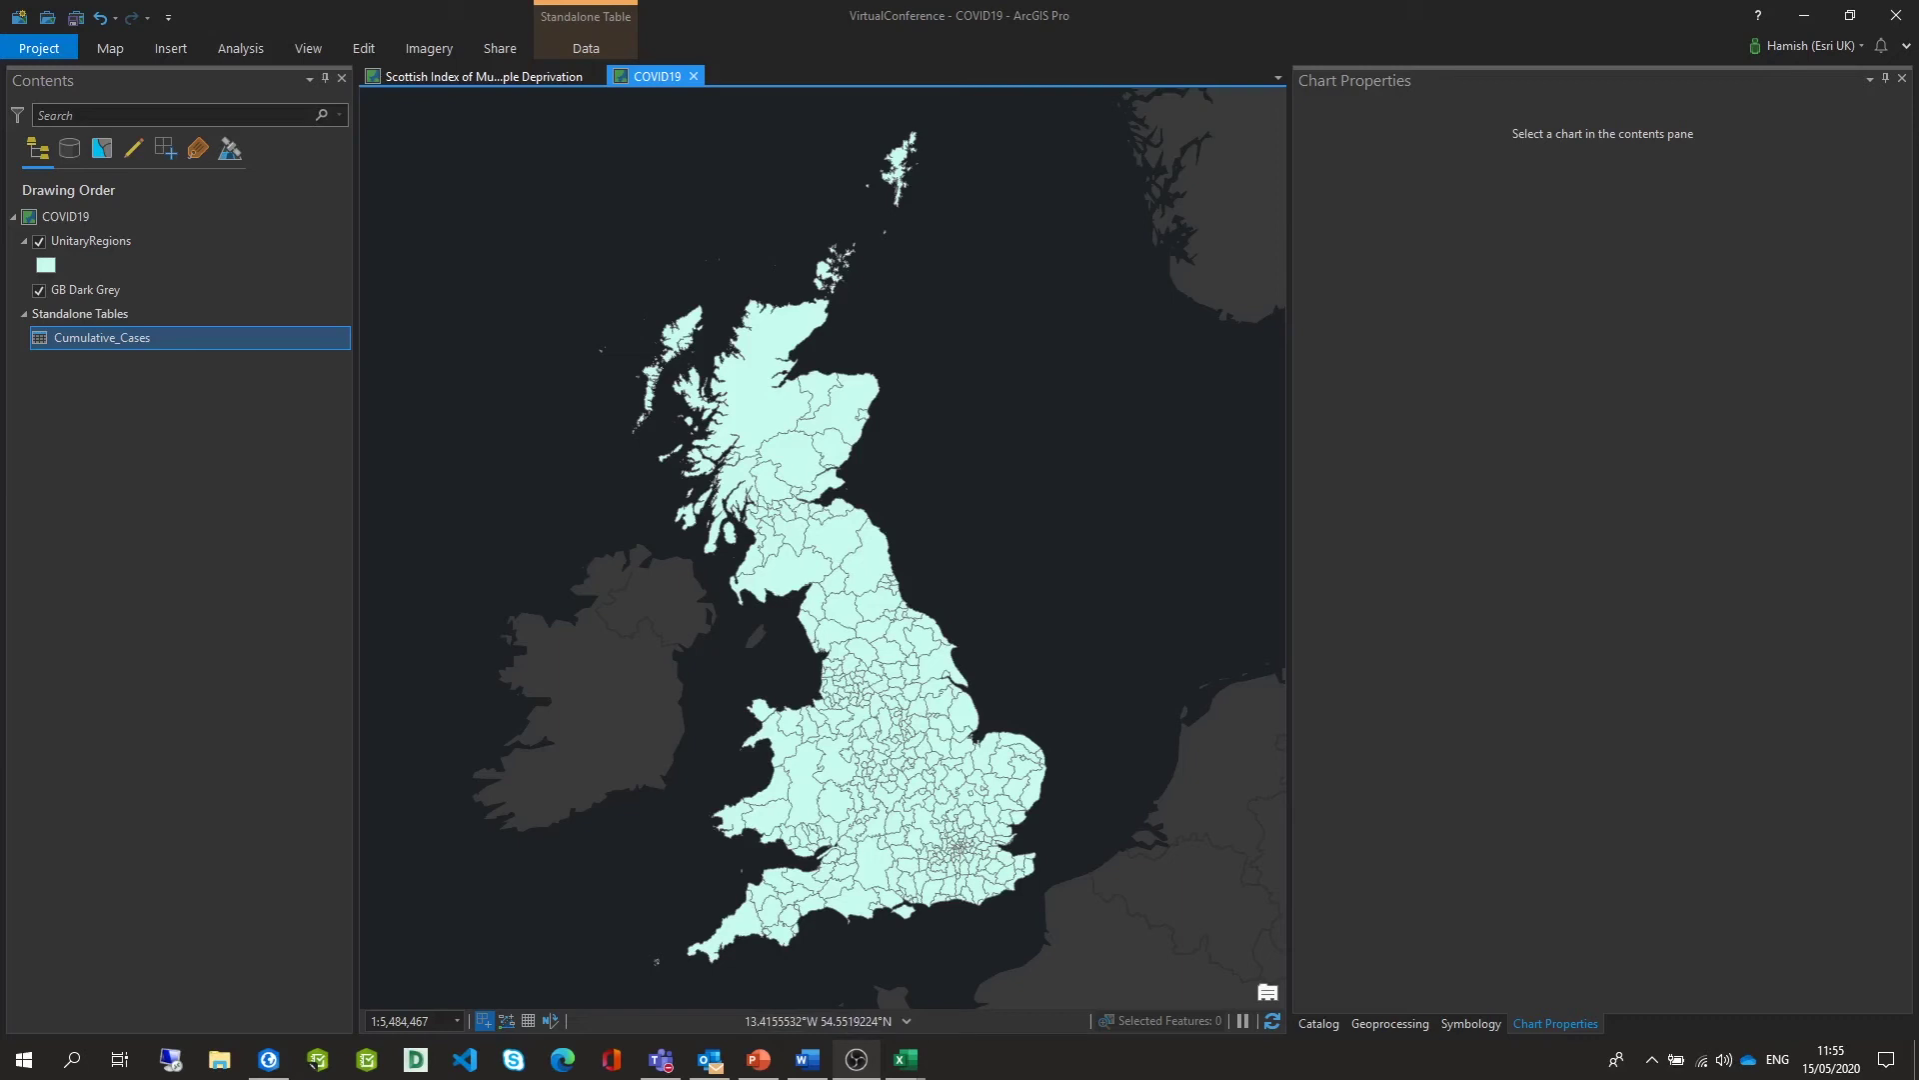
right_click(118, 244)
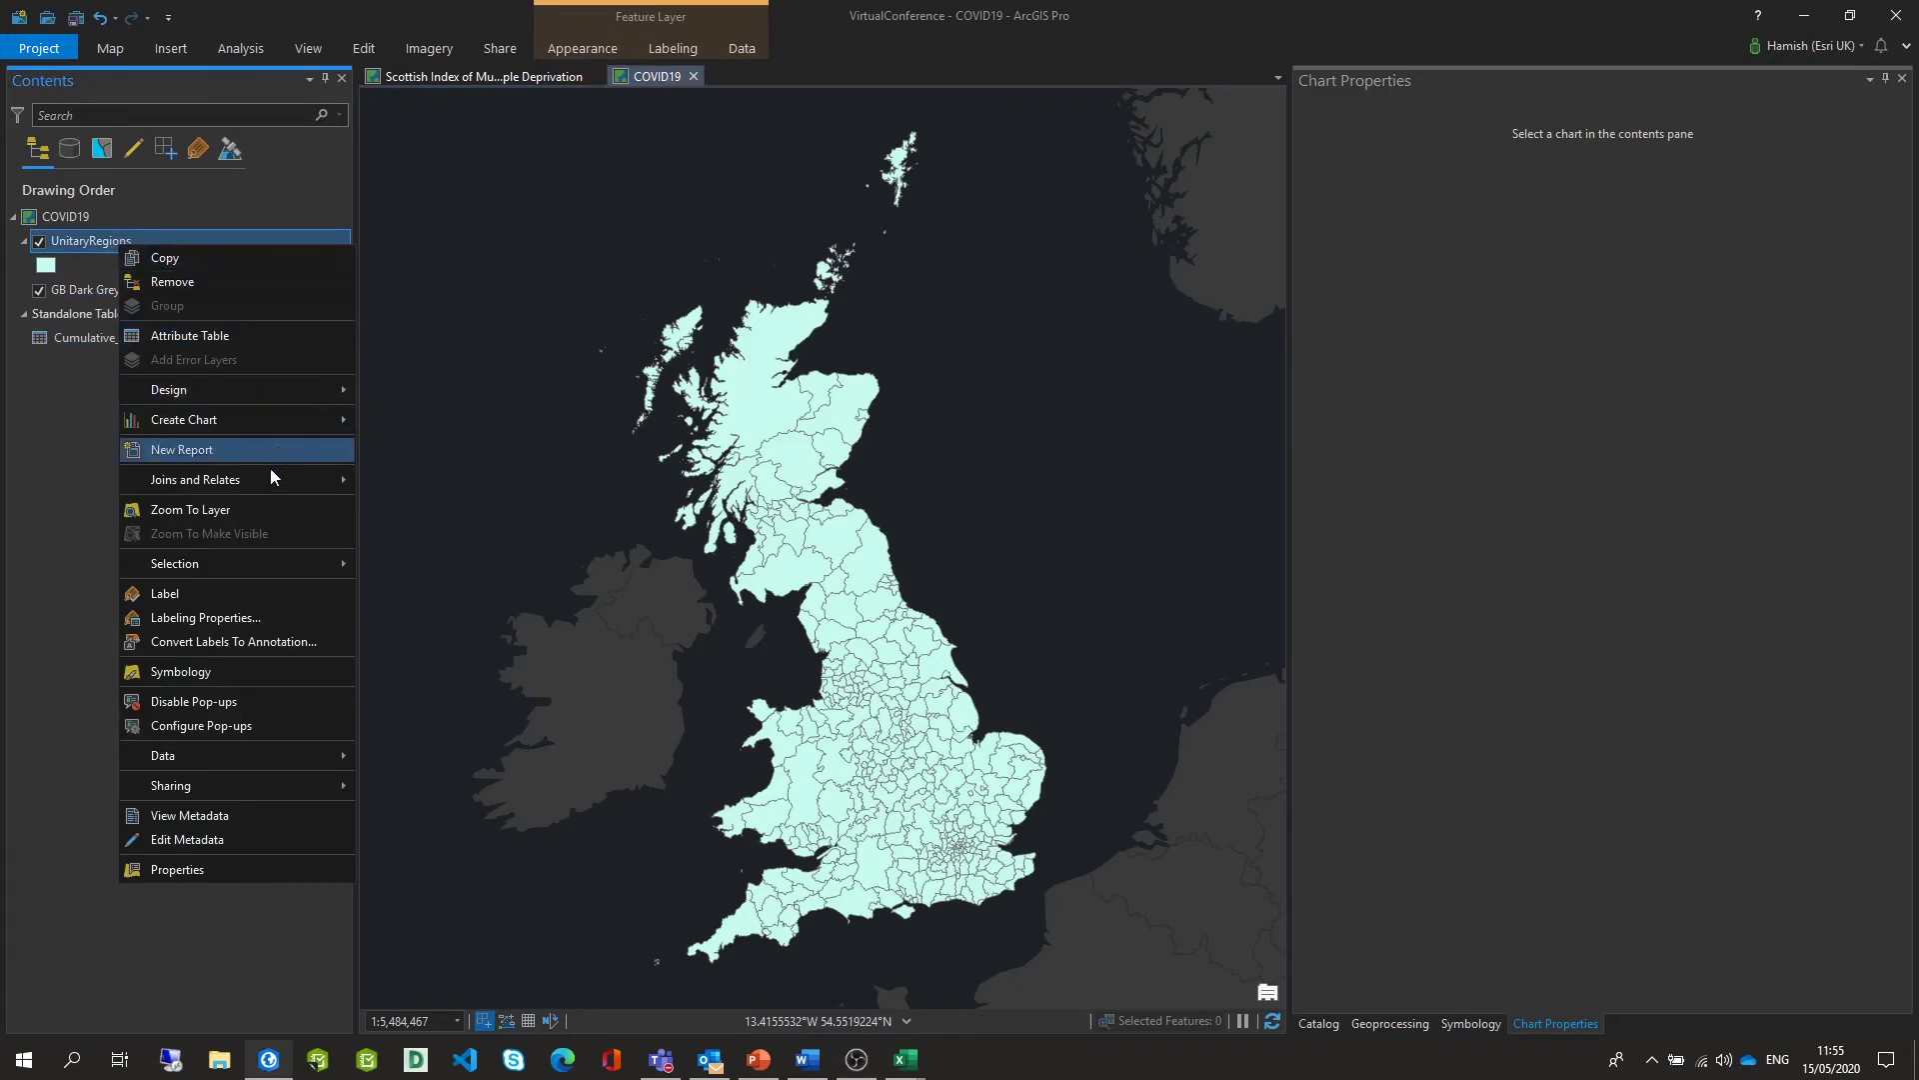
mouse_move(272, 477)
left_click(423, 478)
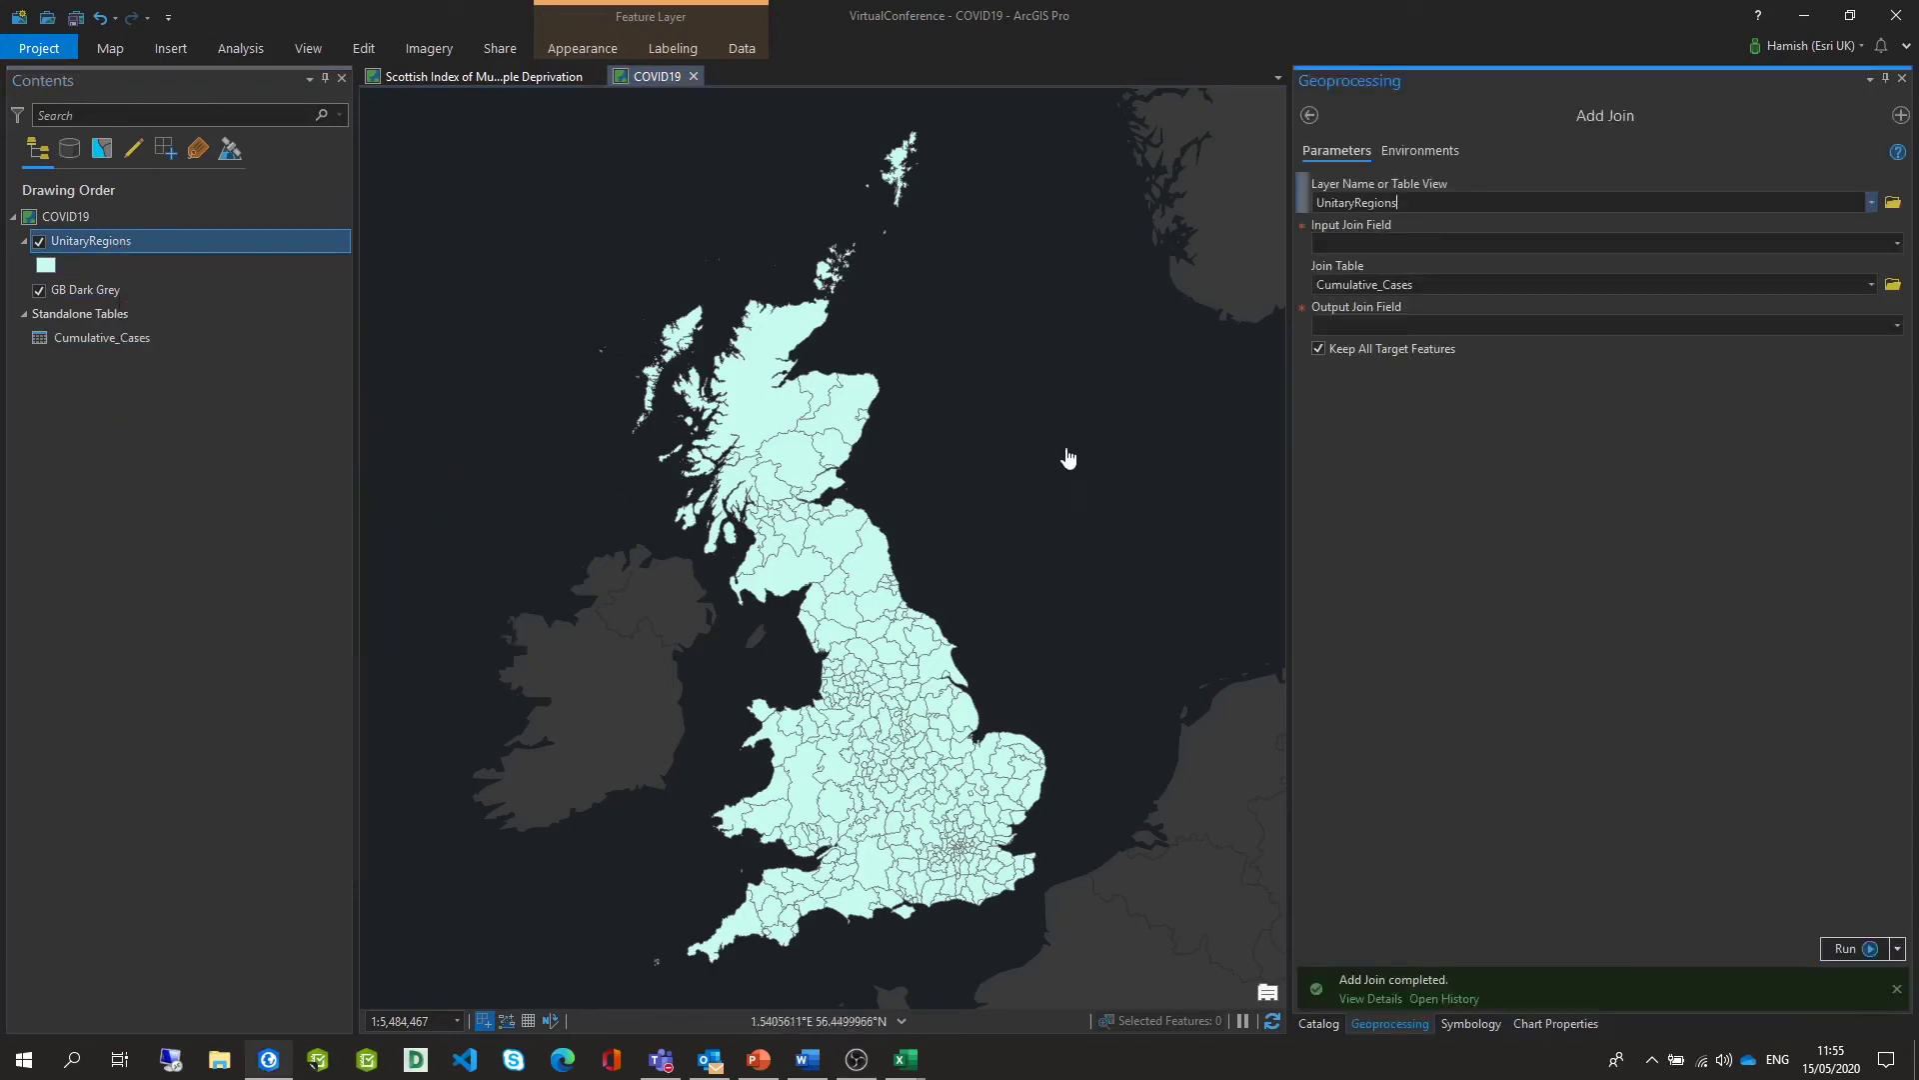
left_click(1896, 245)
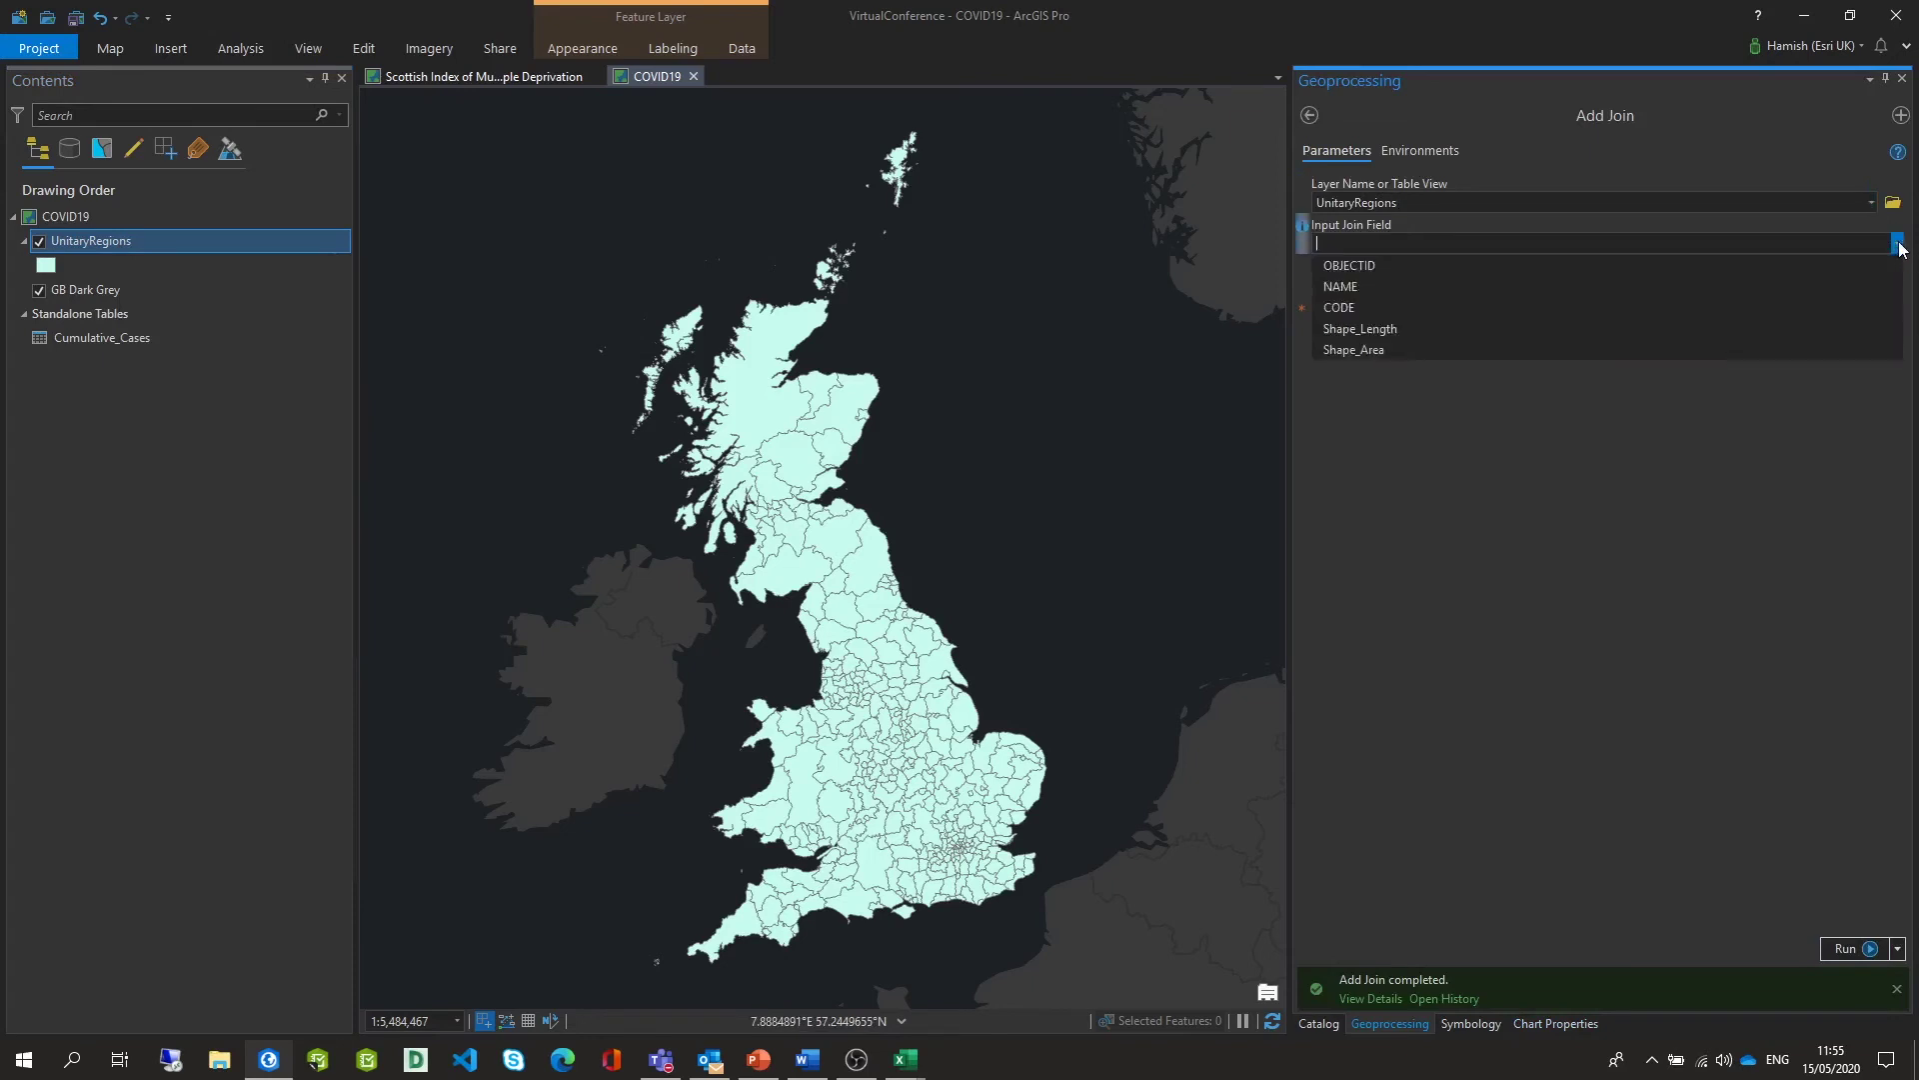
left_click(1773, 307)
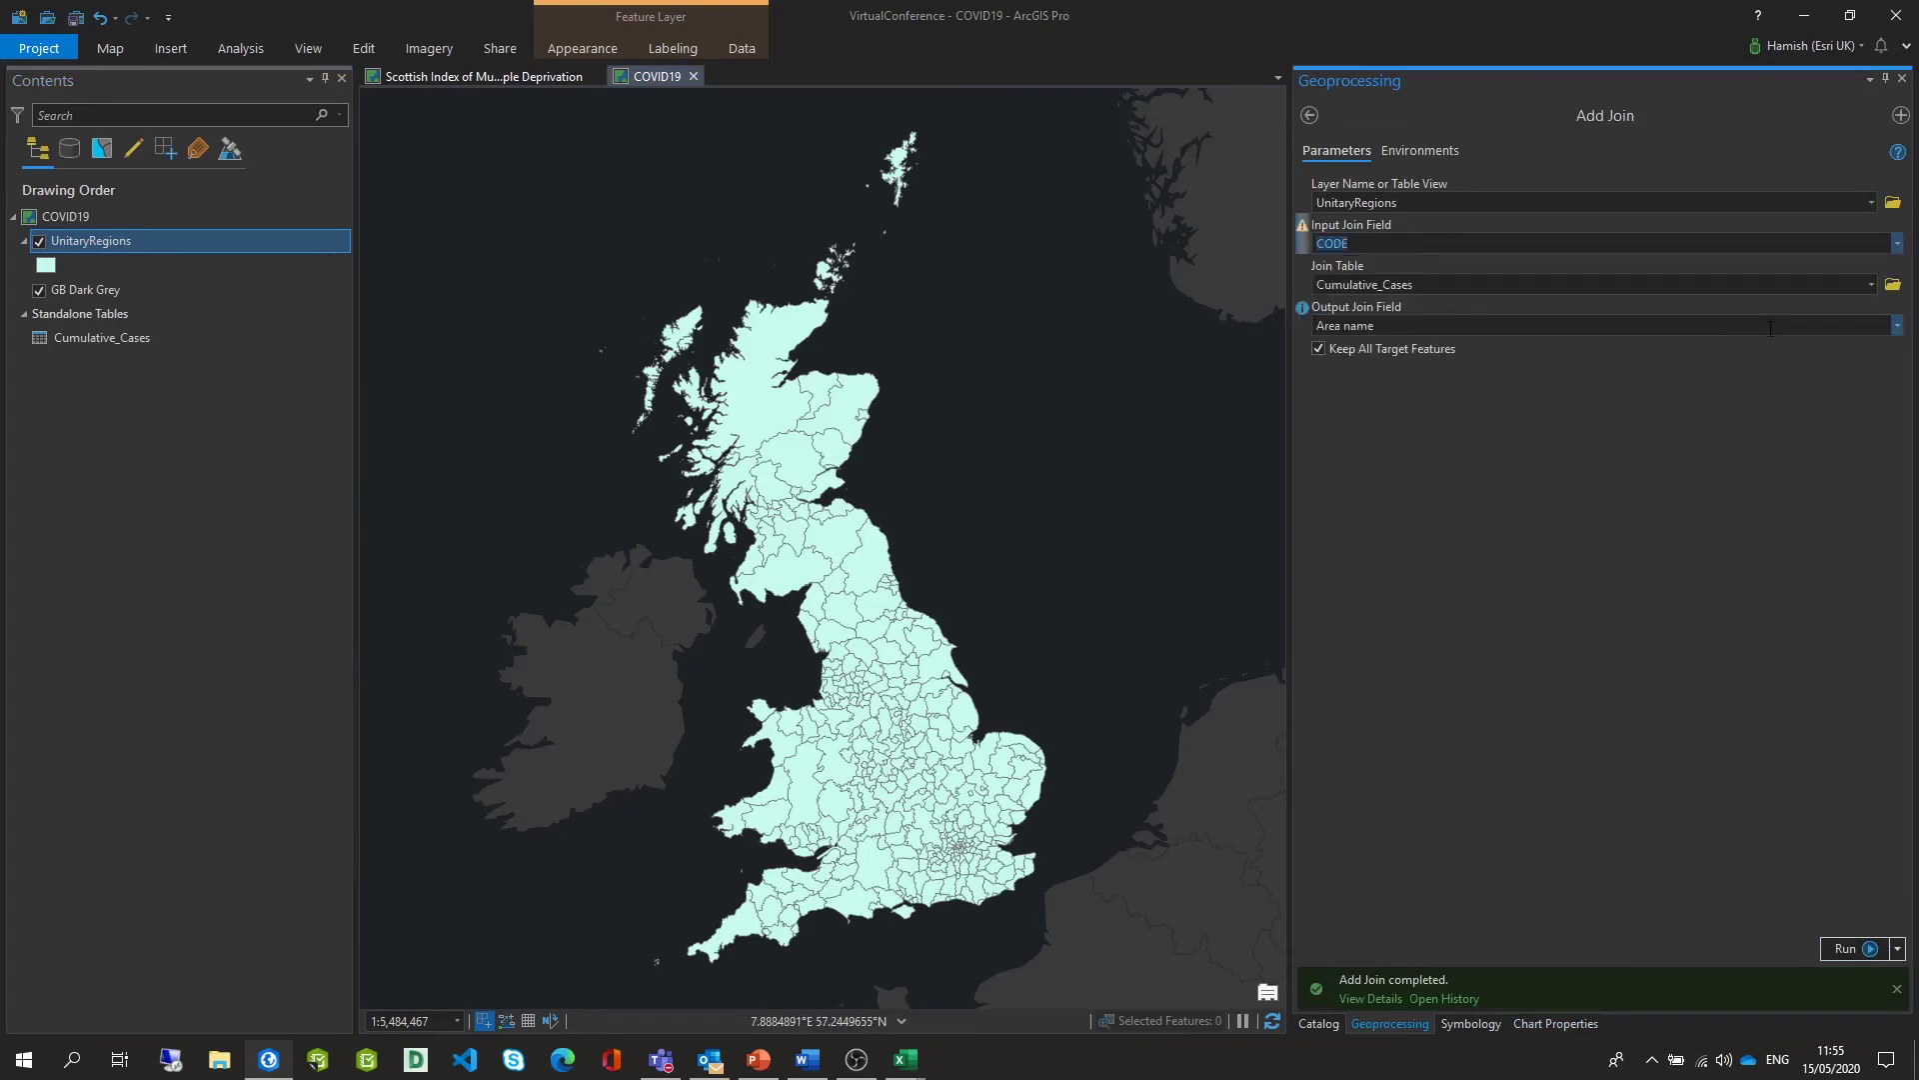
left_click(1896, 325)
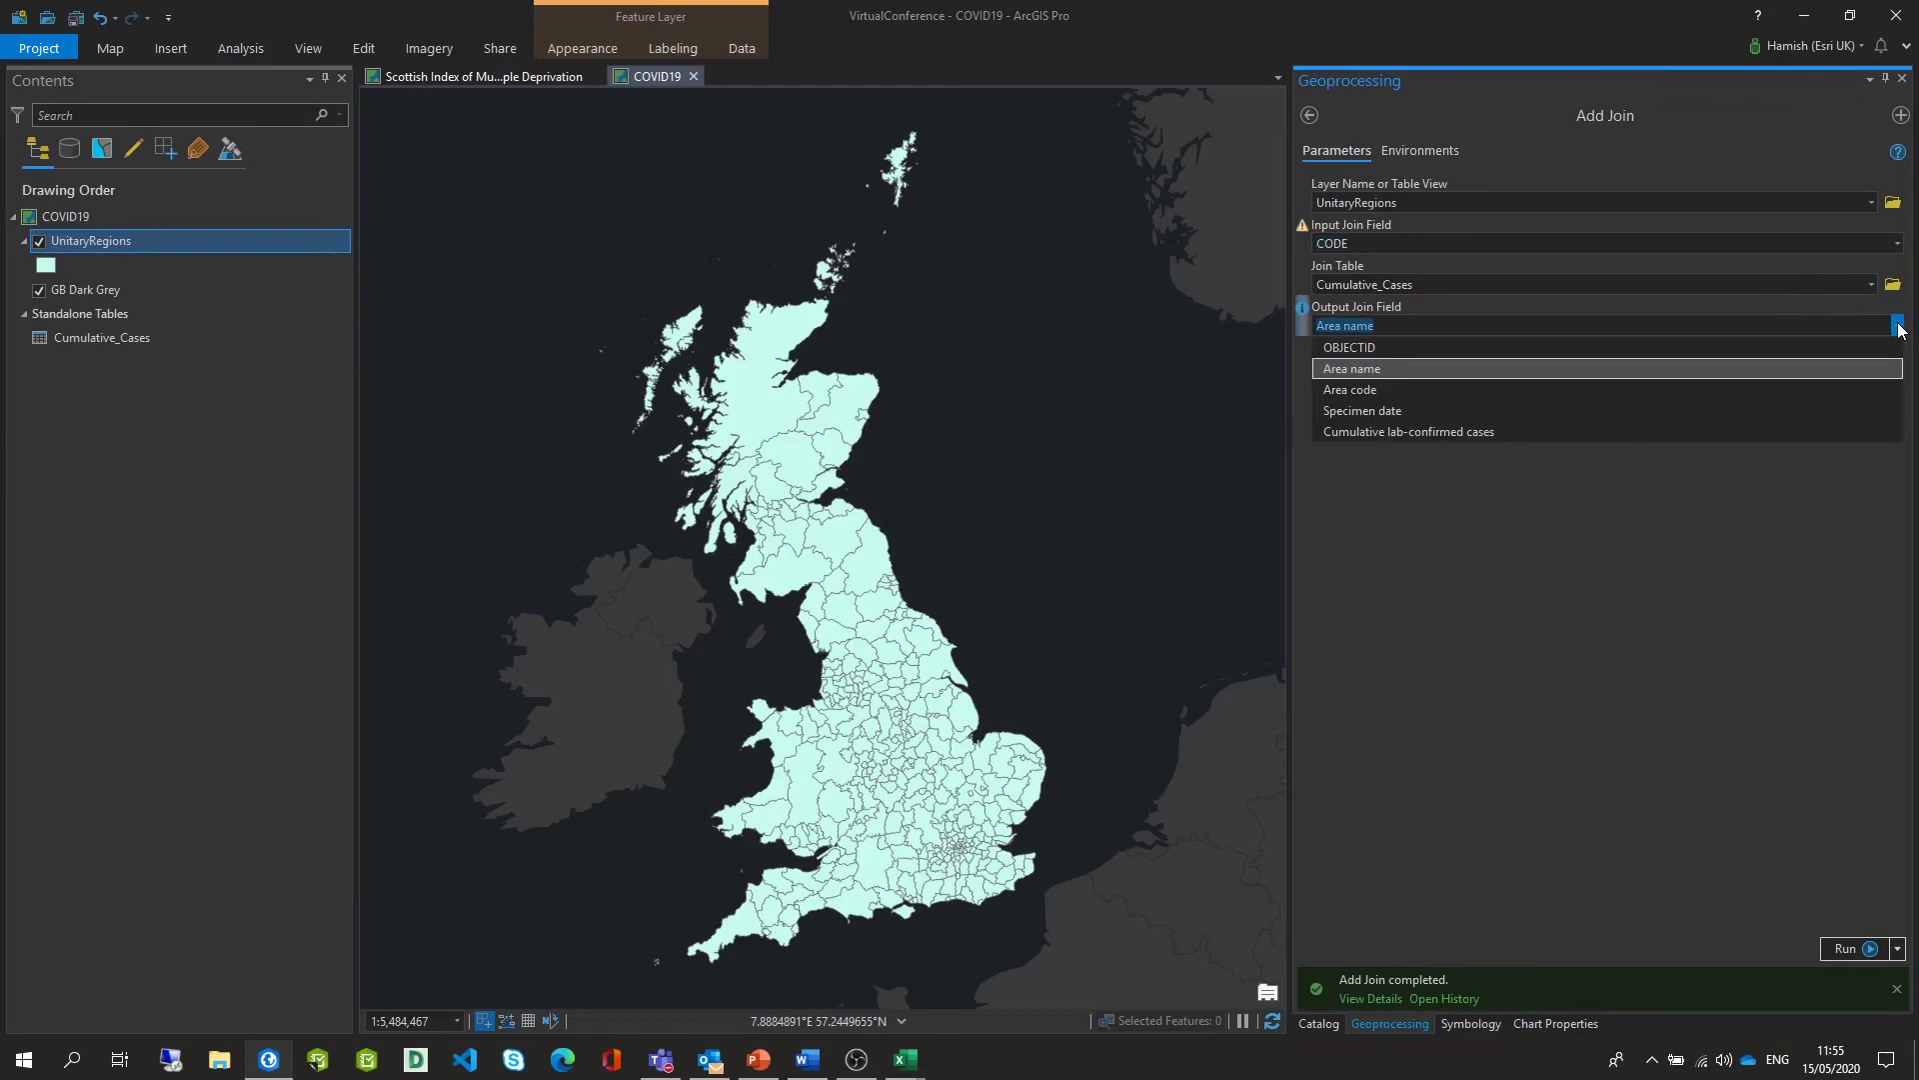
left_click(1725, 394)
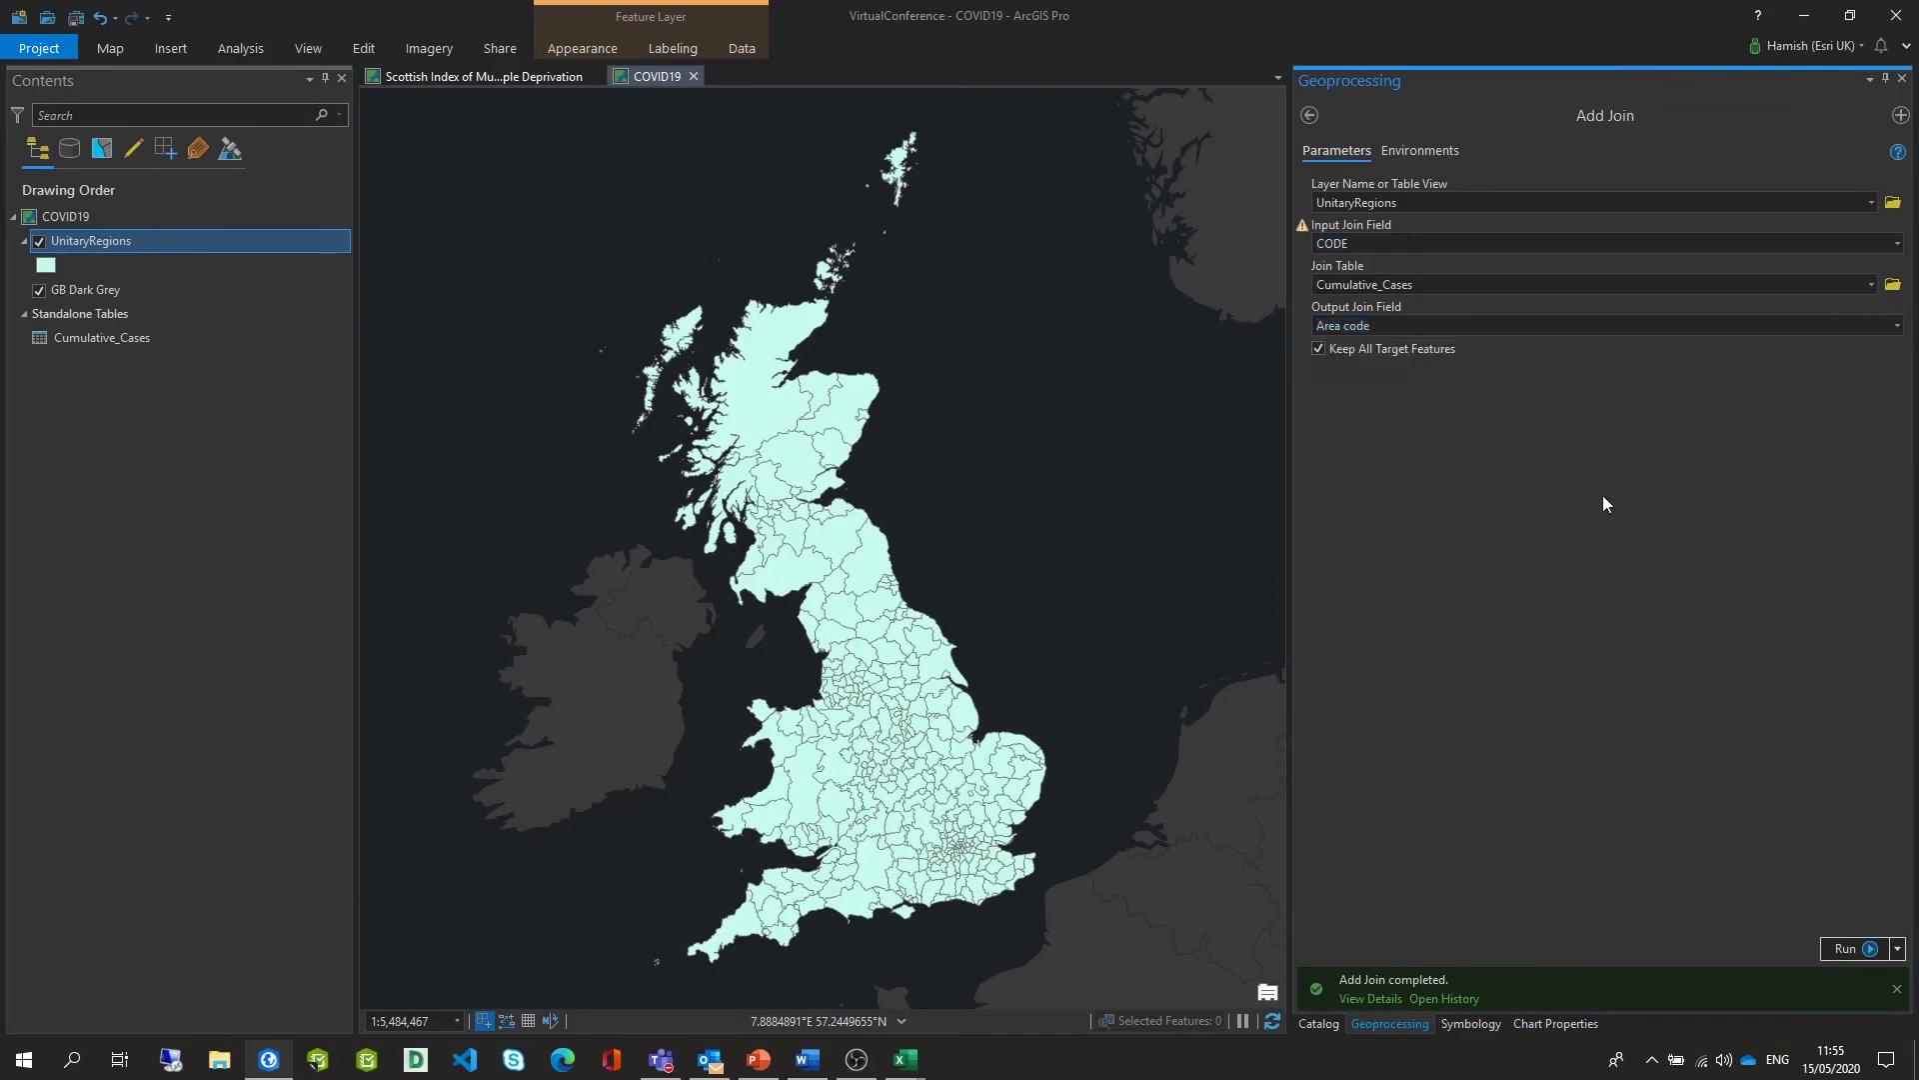
left_click(1856, 949)
key("alt+Tab")
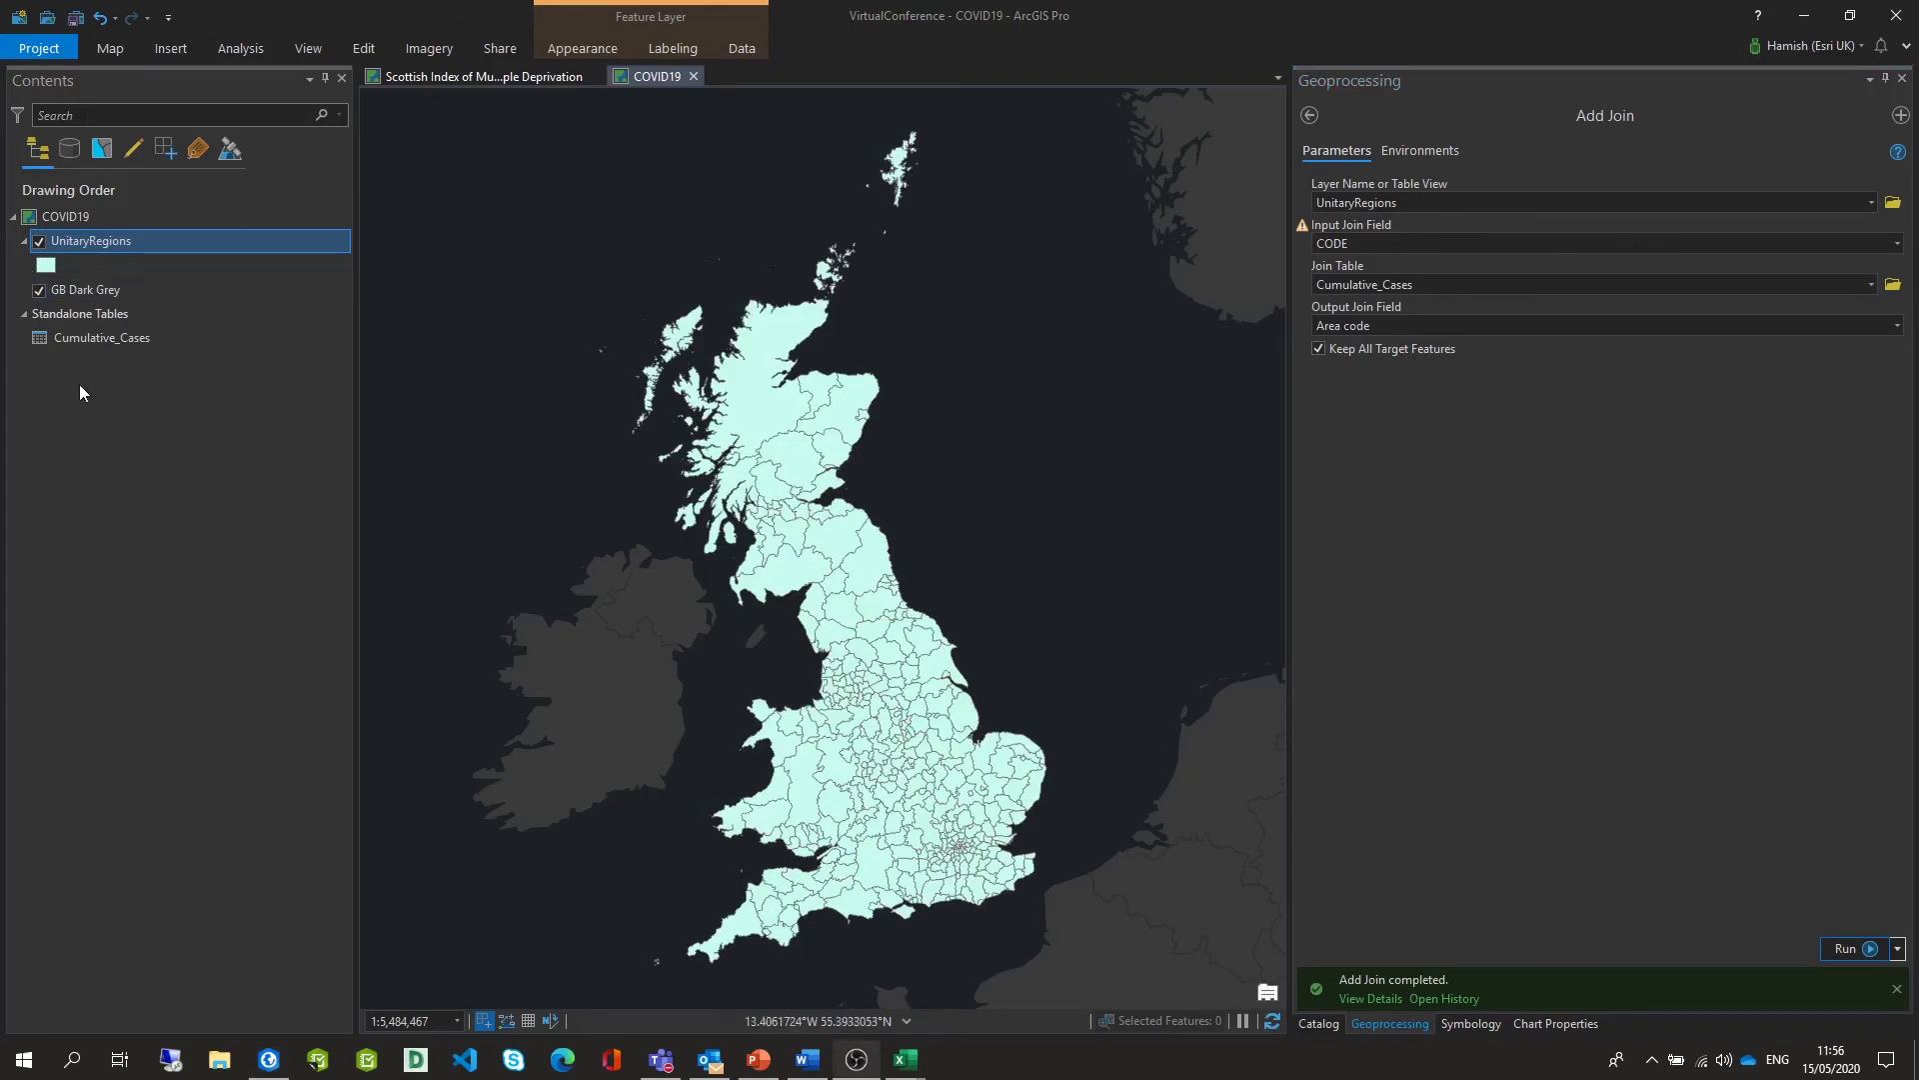
Make the UnitaryRegions layer time-aware with a single time field per feature, using Specimen date
right_click(117, 248)
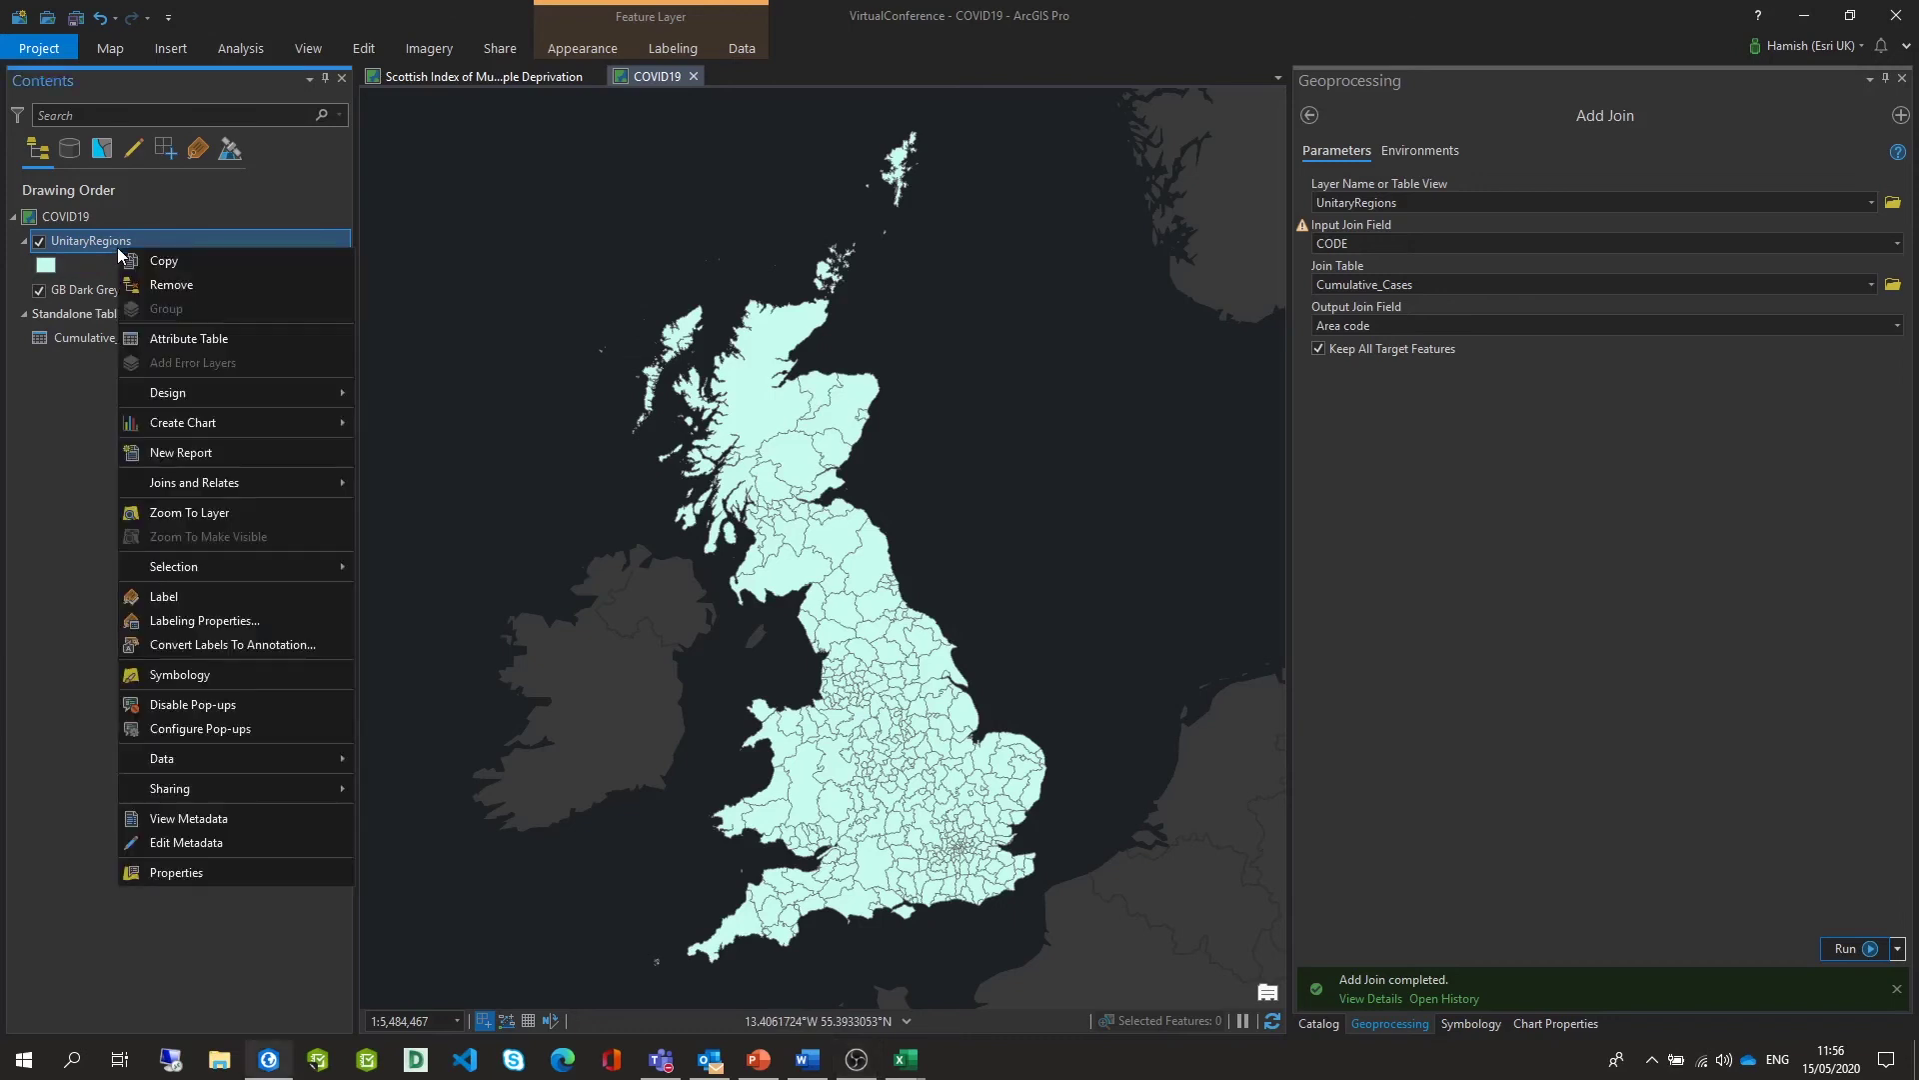
left_click(178, 871)
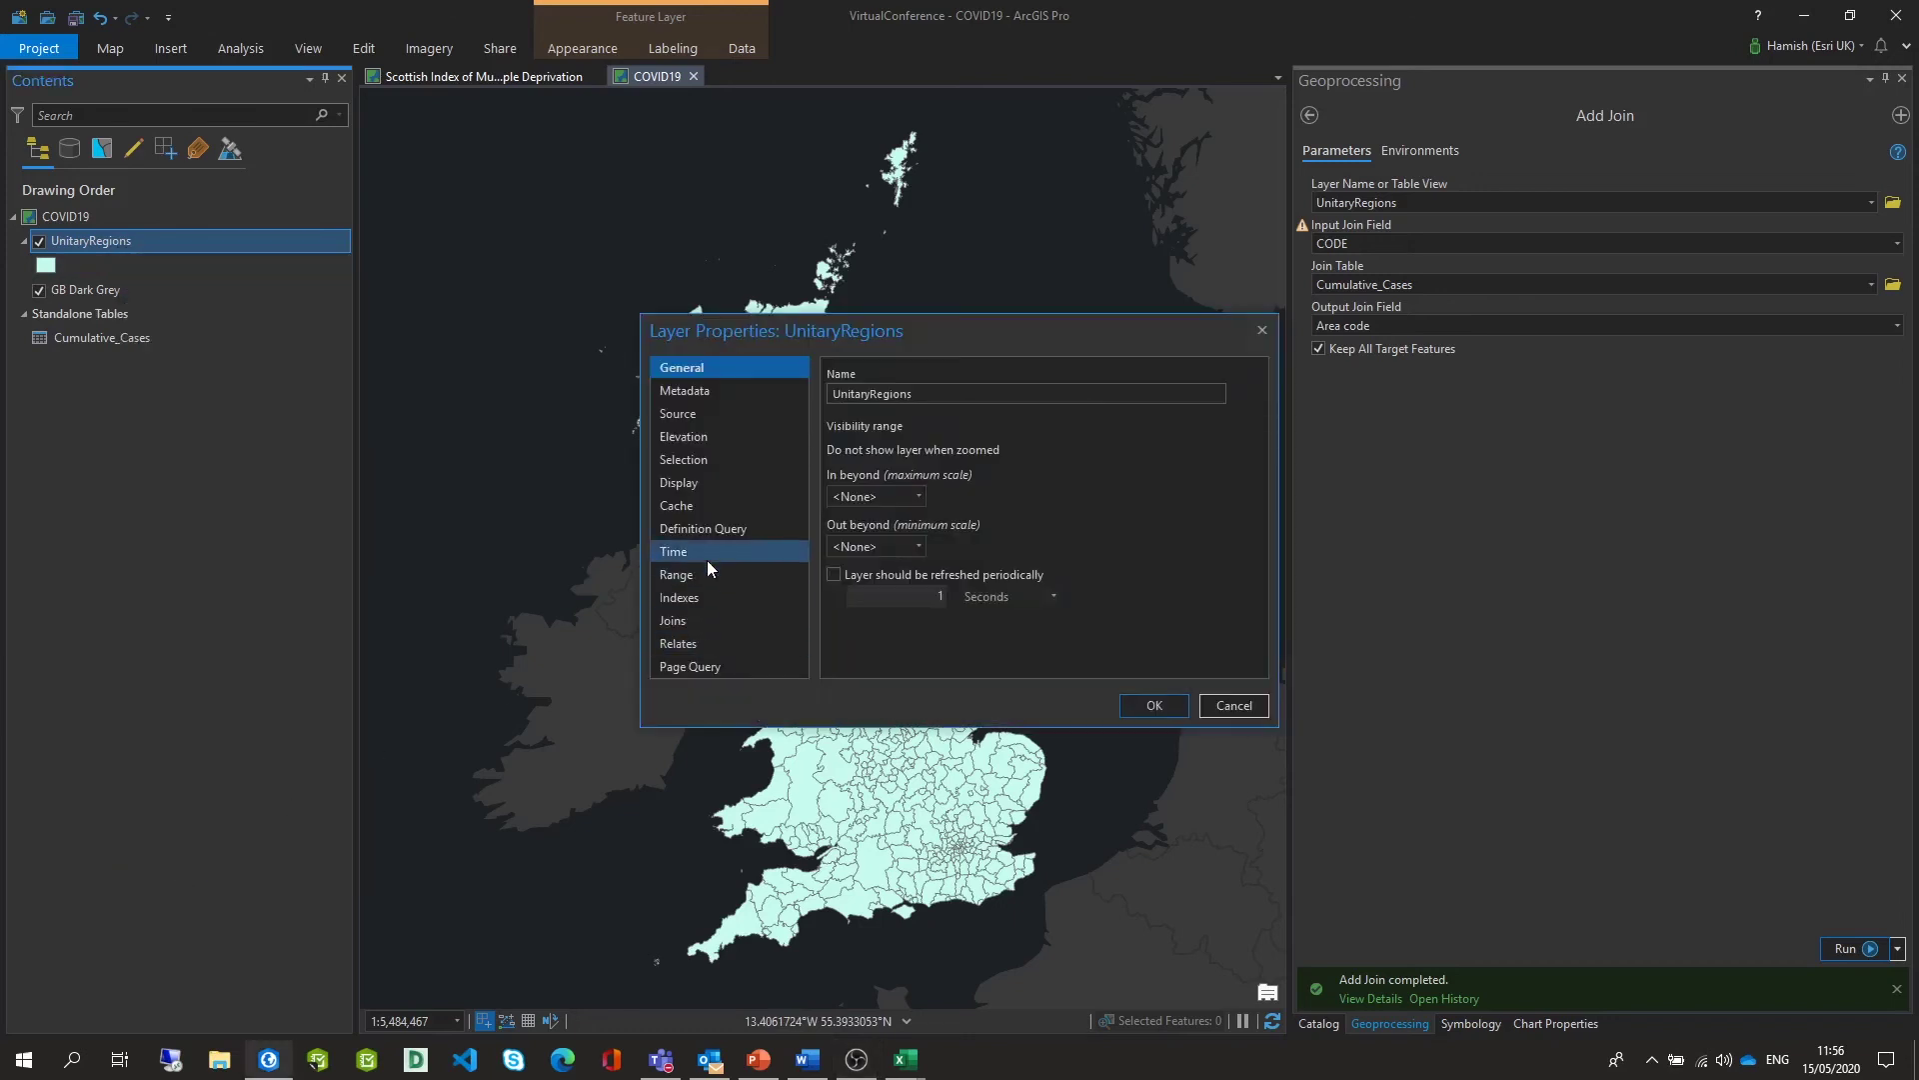
left_click(708, 568)
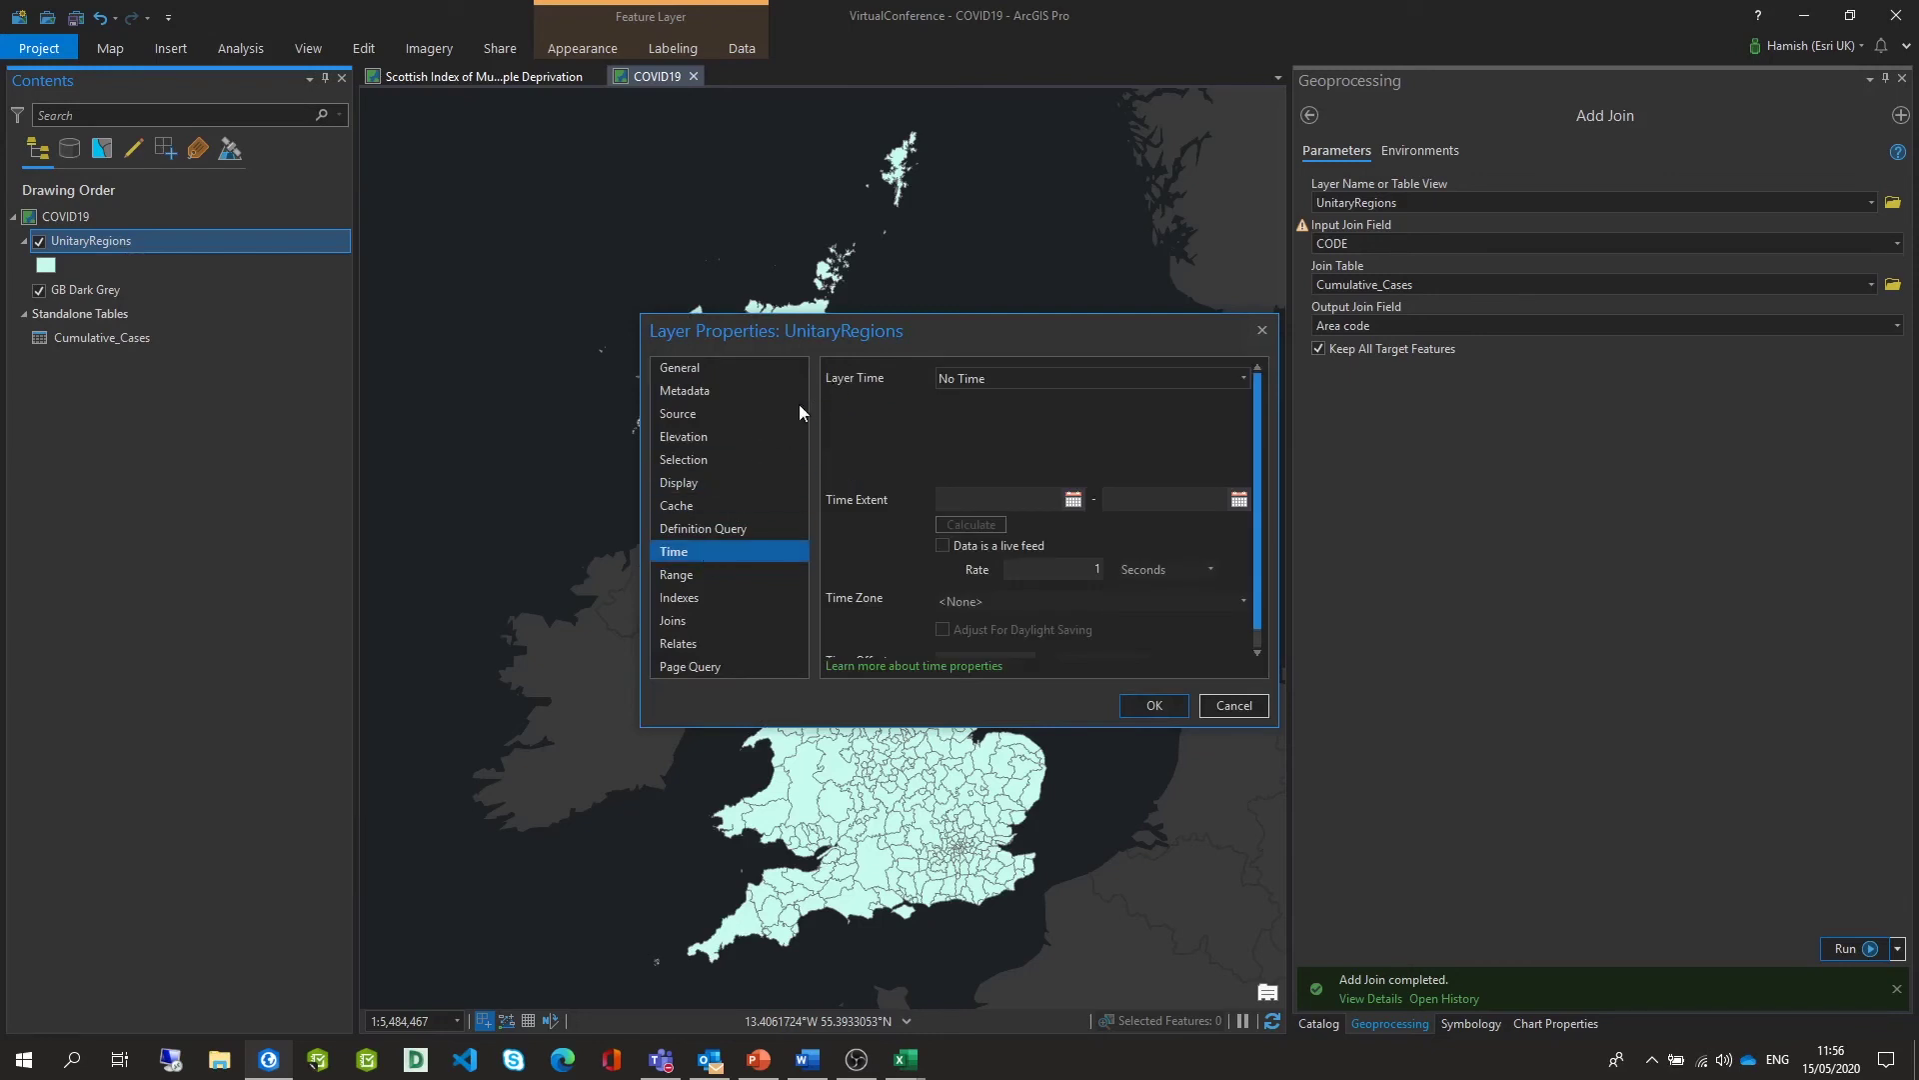
left_click(1018, 380)
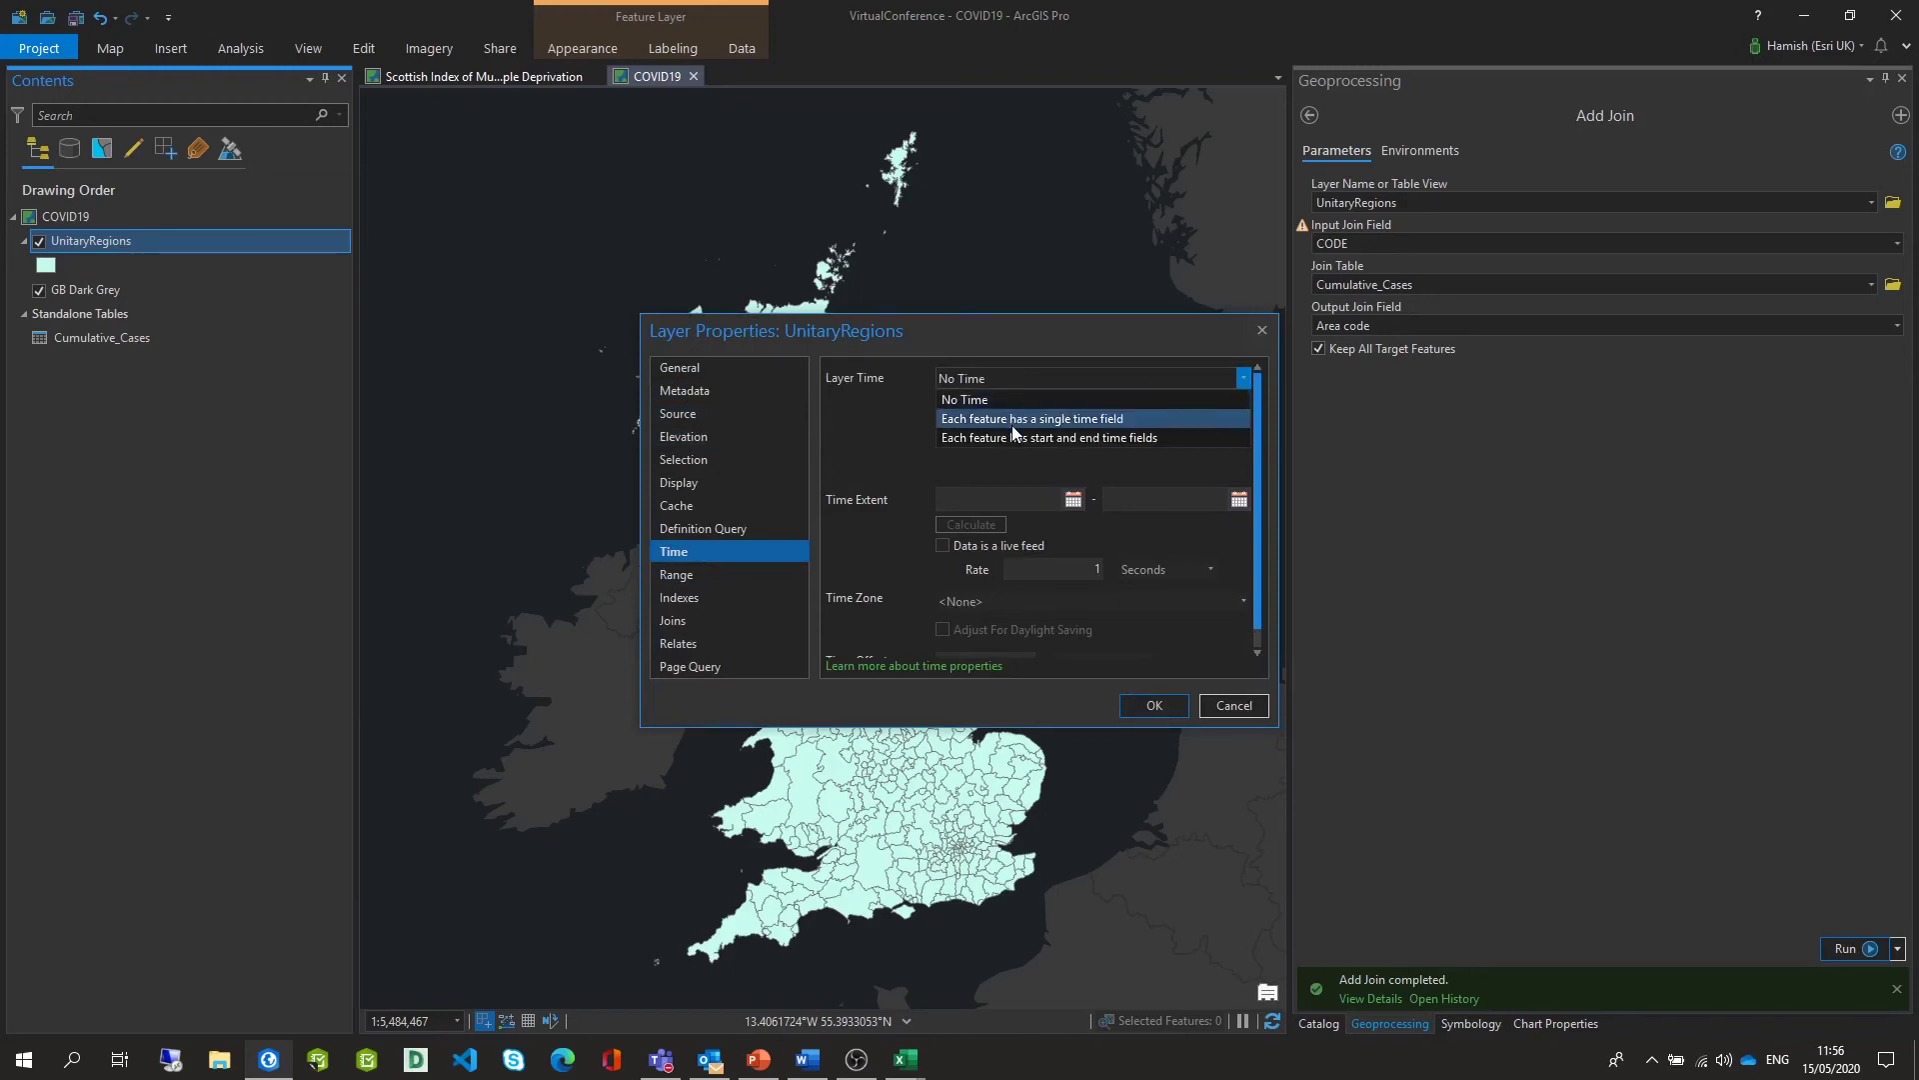
left_click(1012, 424)
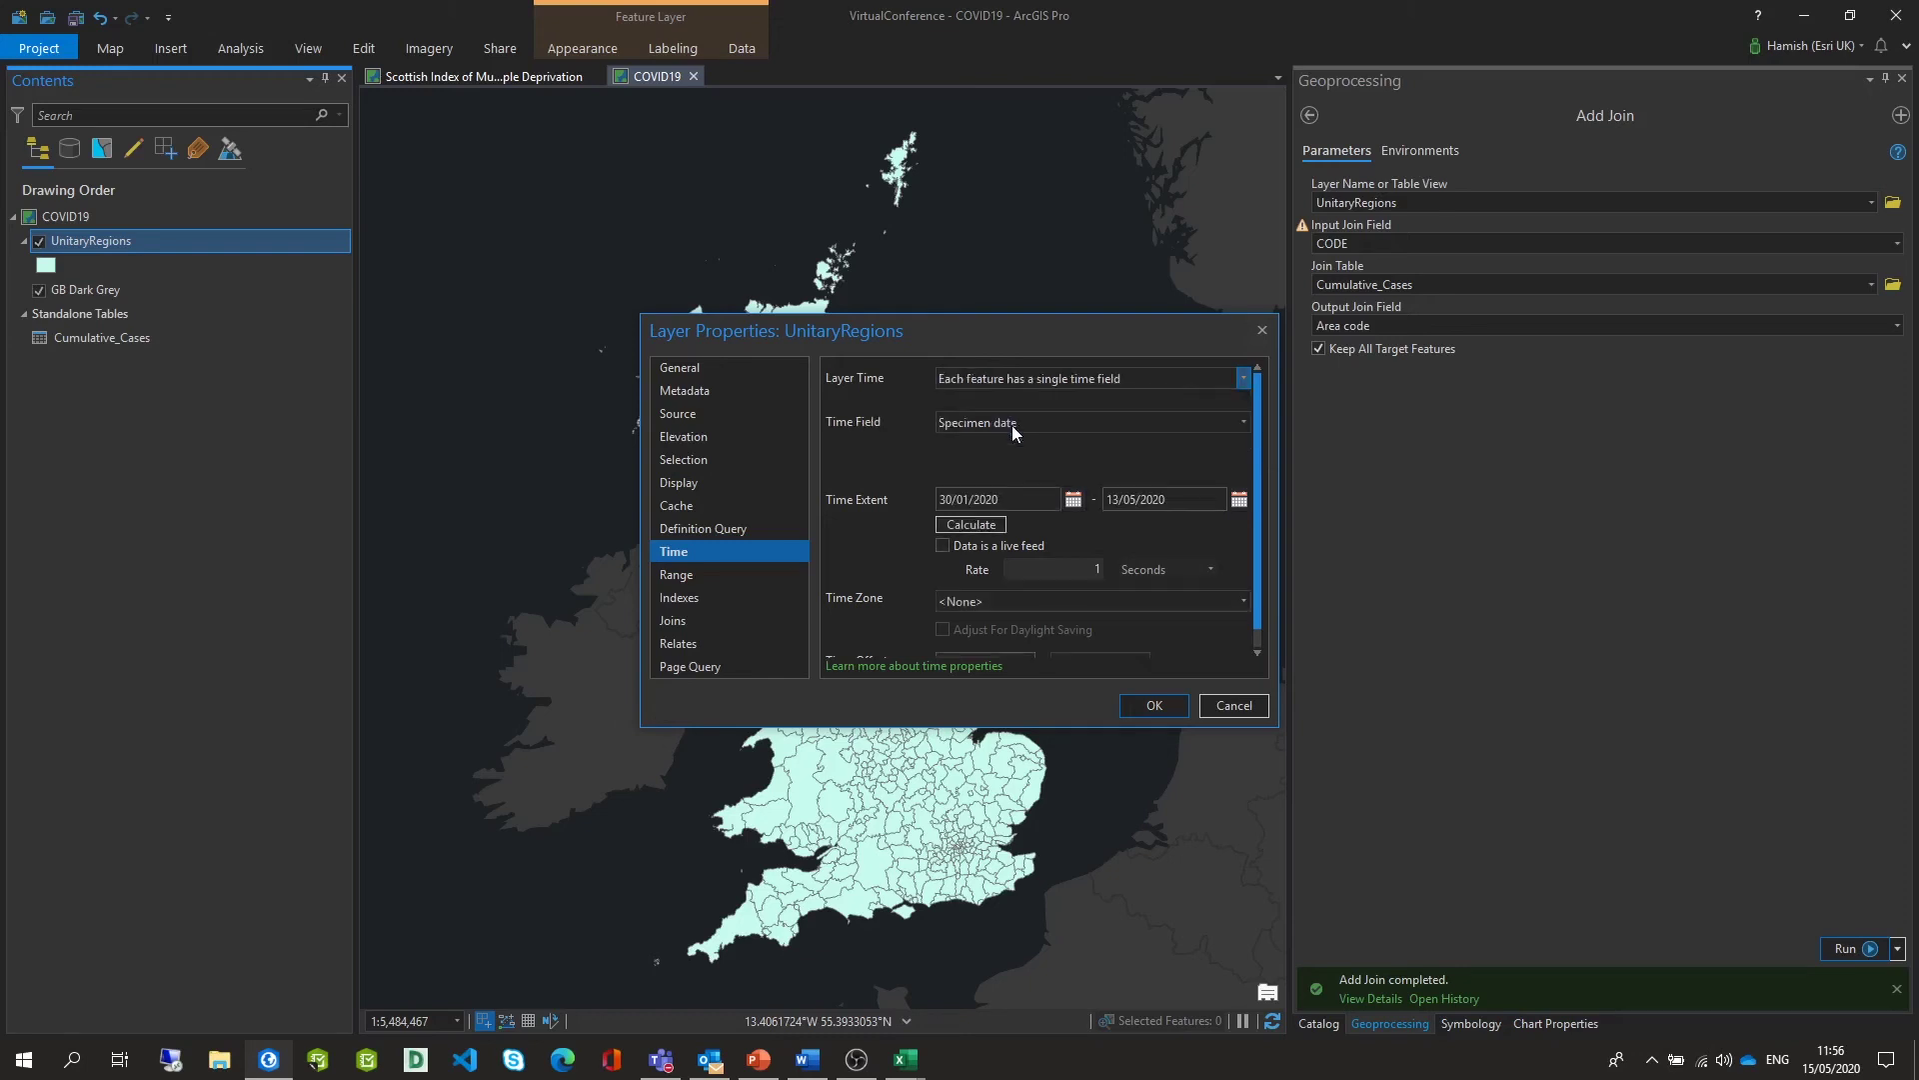
left_click(996, 423)
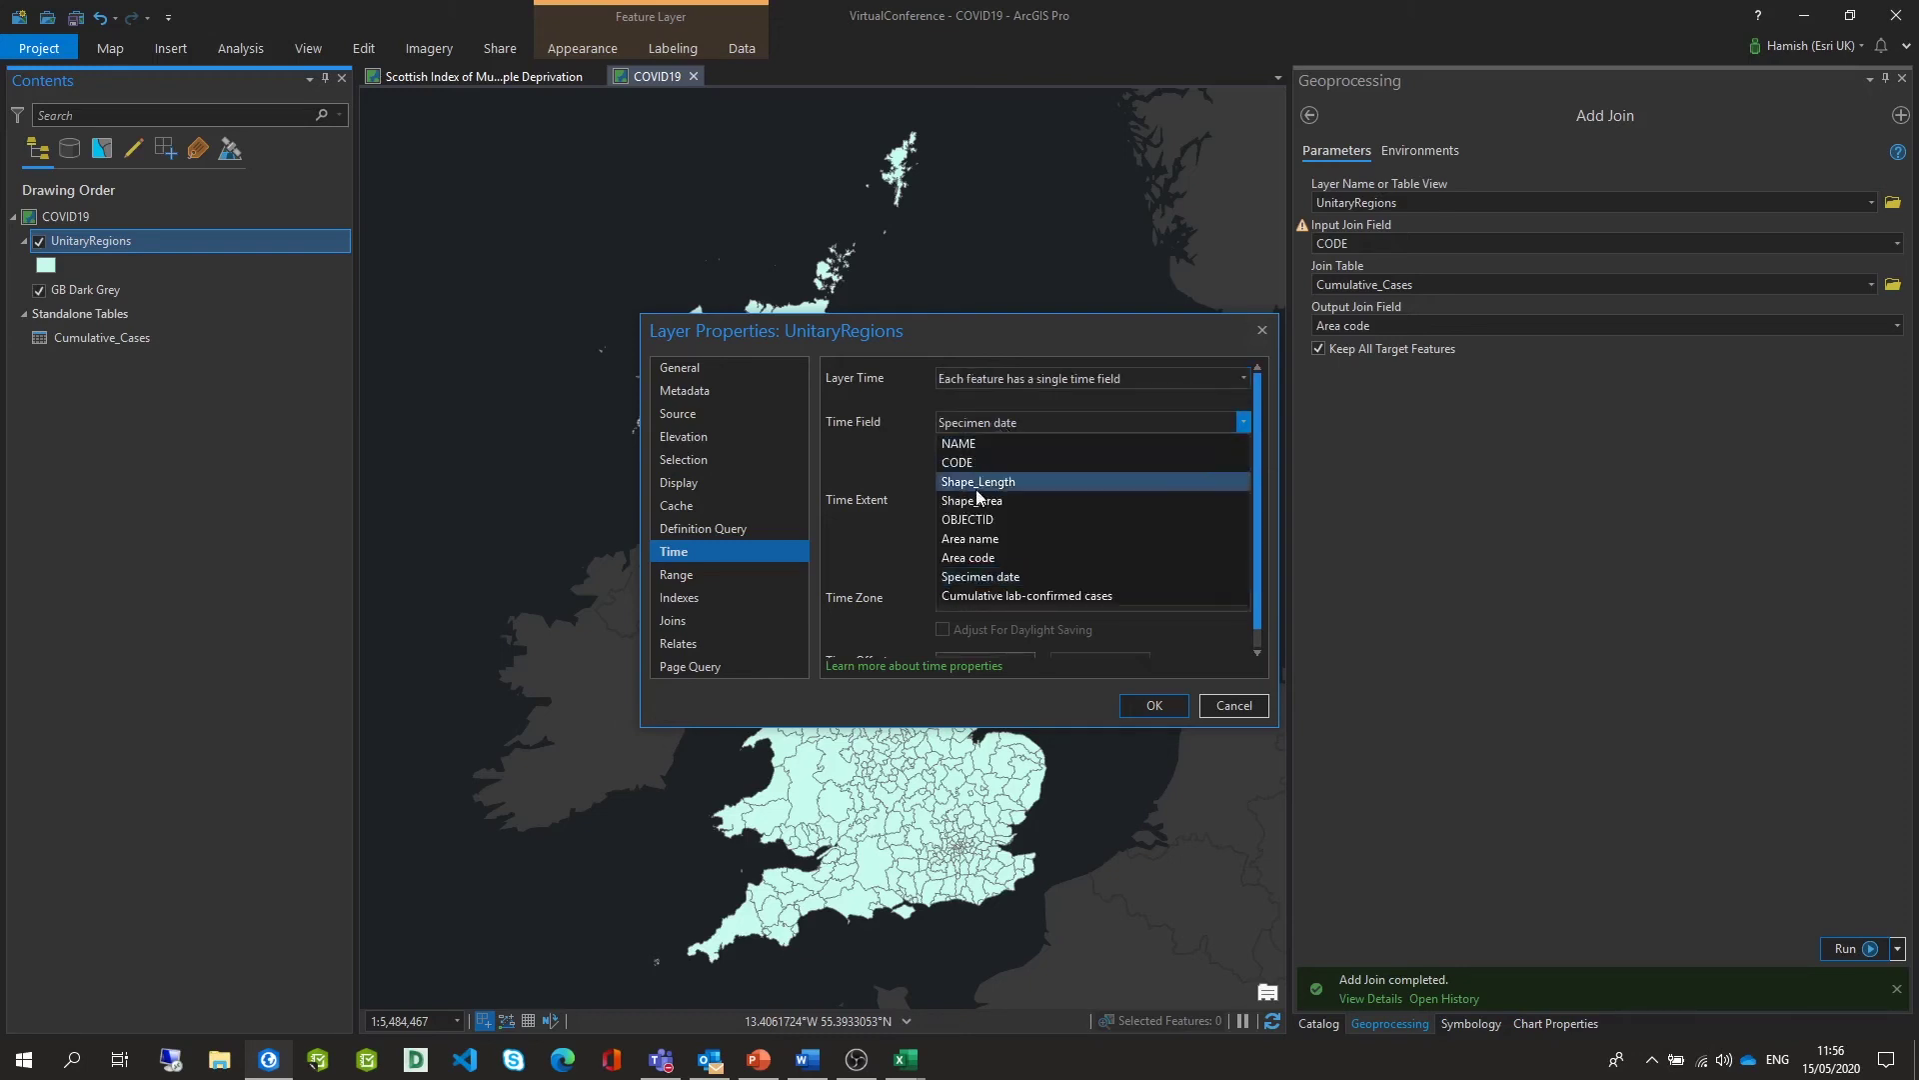
left_click(979, 578)
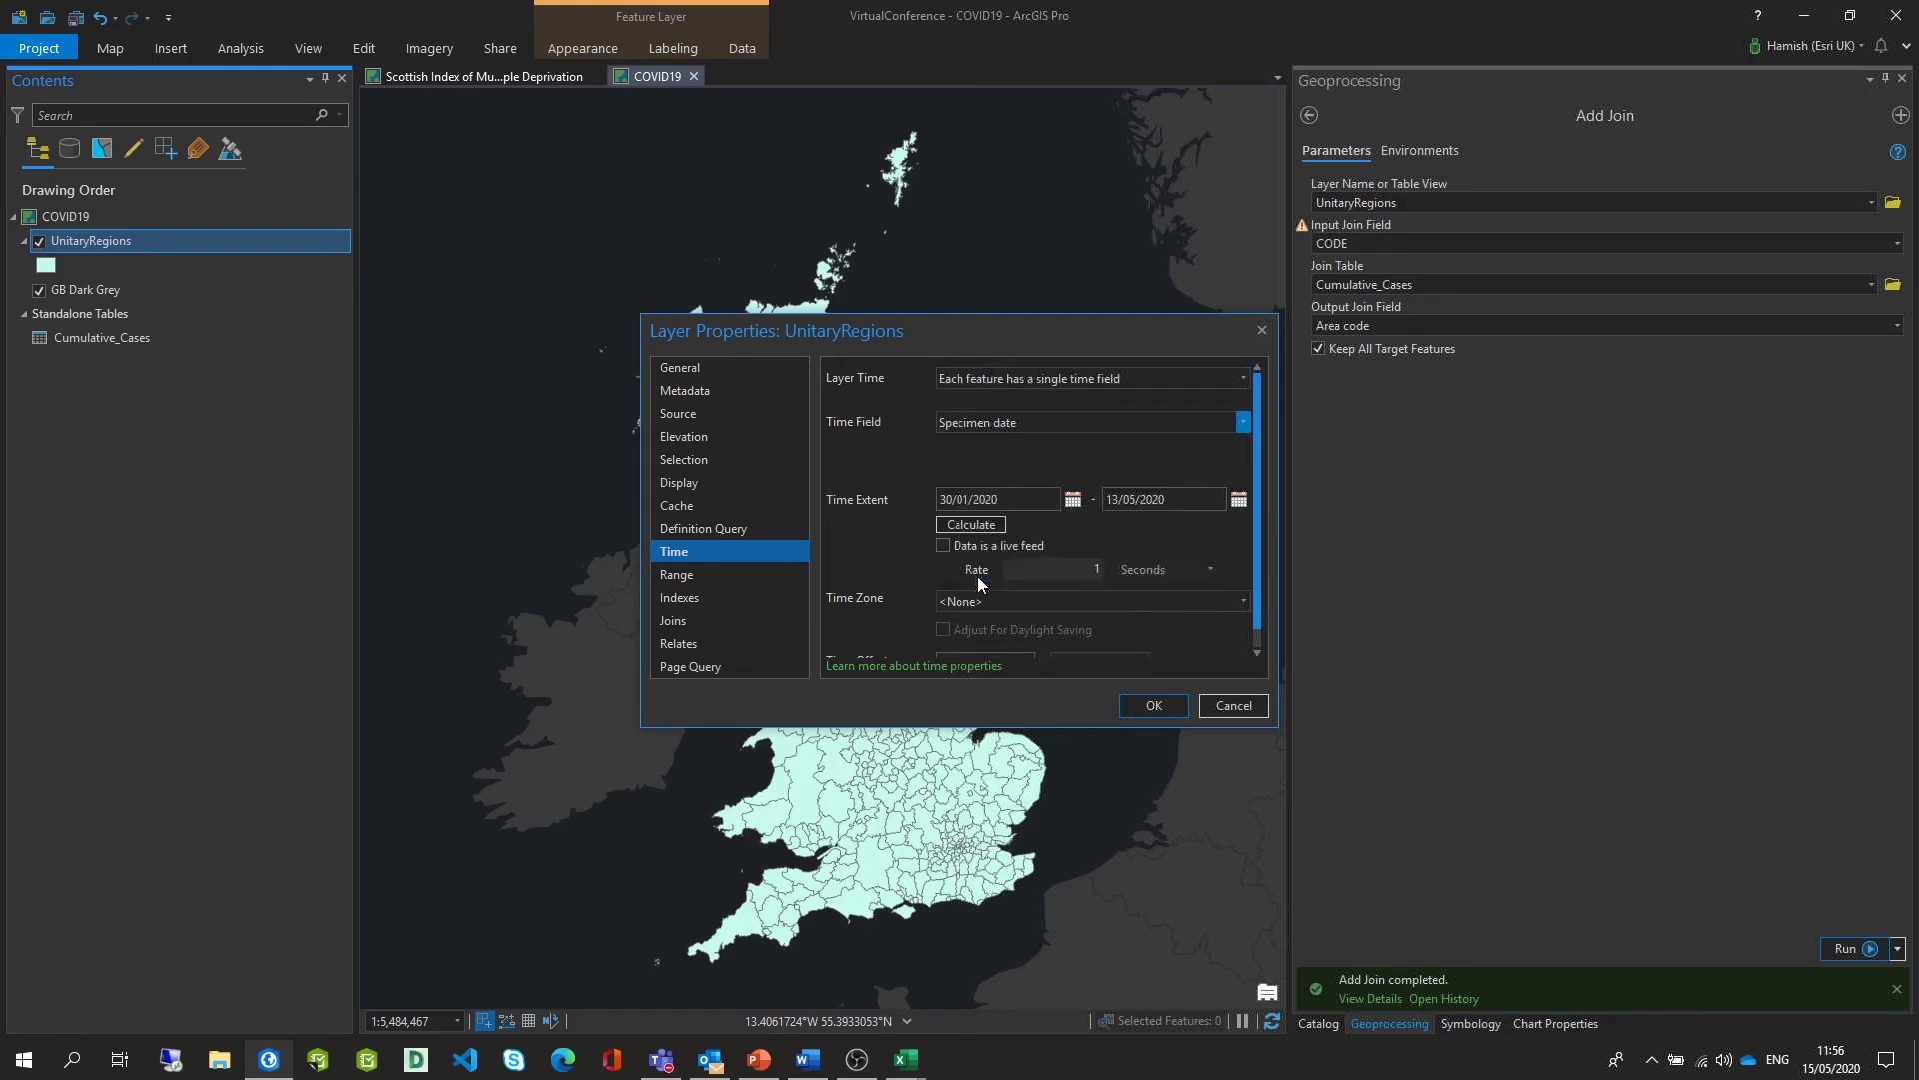
Calculate the UnitaryRegions layer's time extent from the data and set its time zone to (UTC+00:00) Dublin, Edinburgh, Lisbon, London
left_click(971, 524)
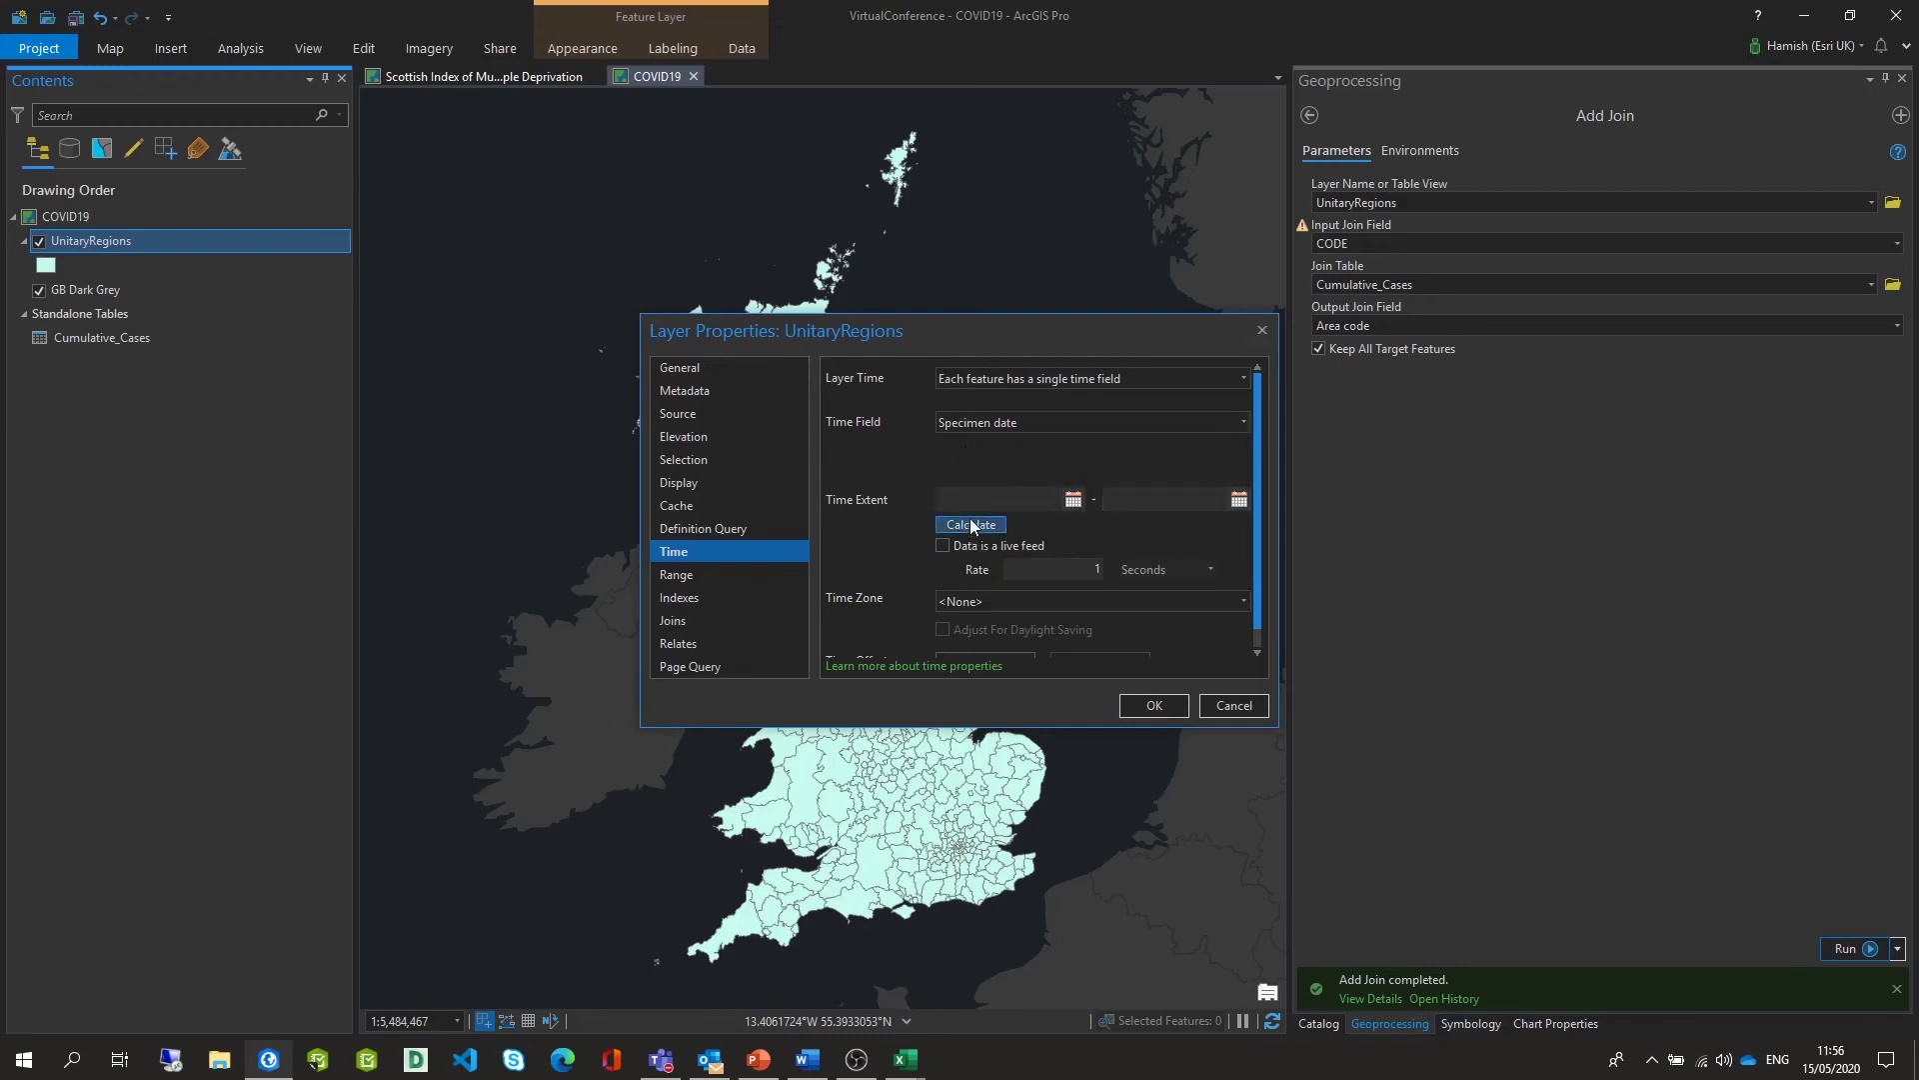
left_click(974, 604)
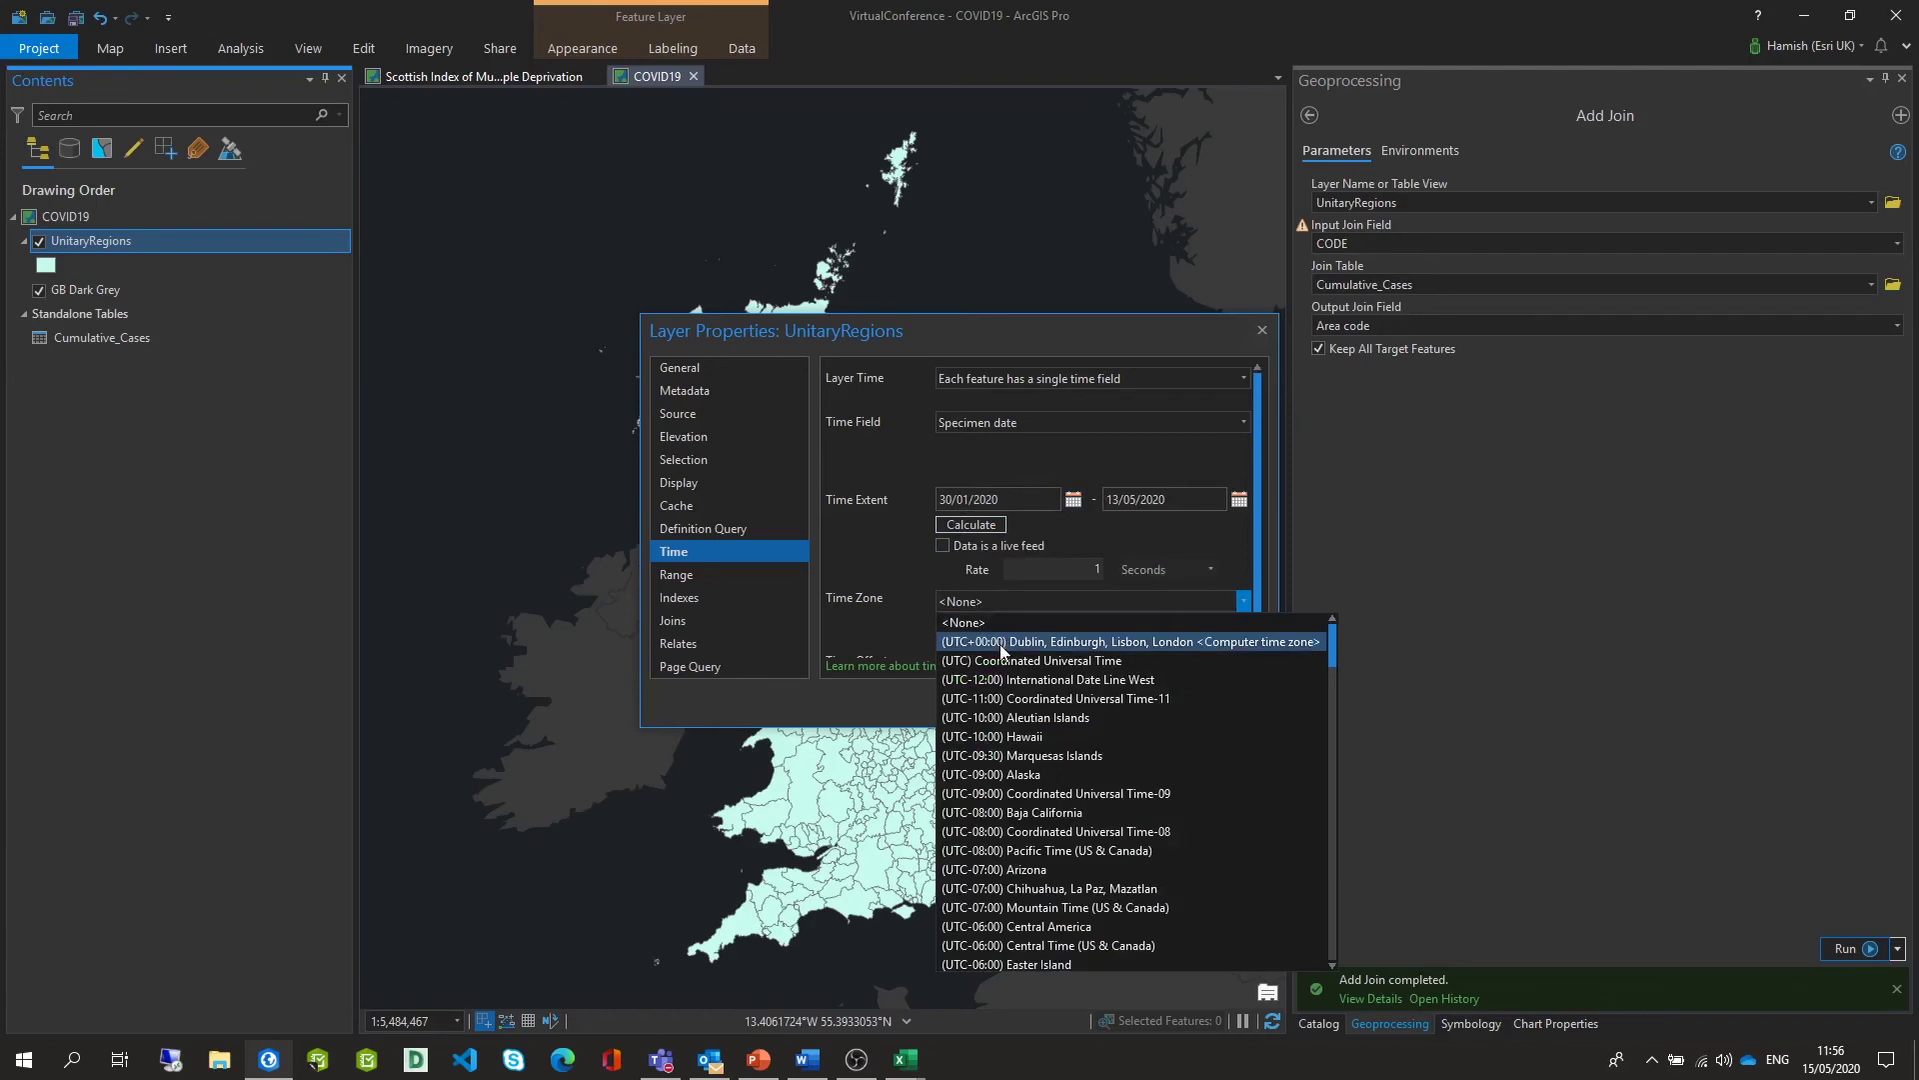
left_click(1004, 642)
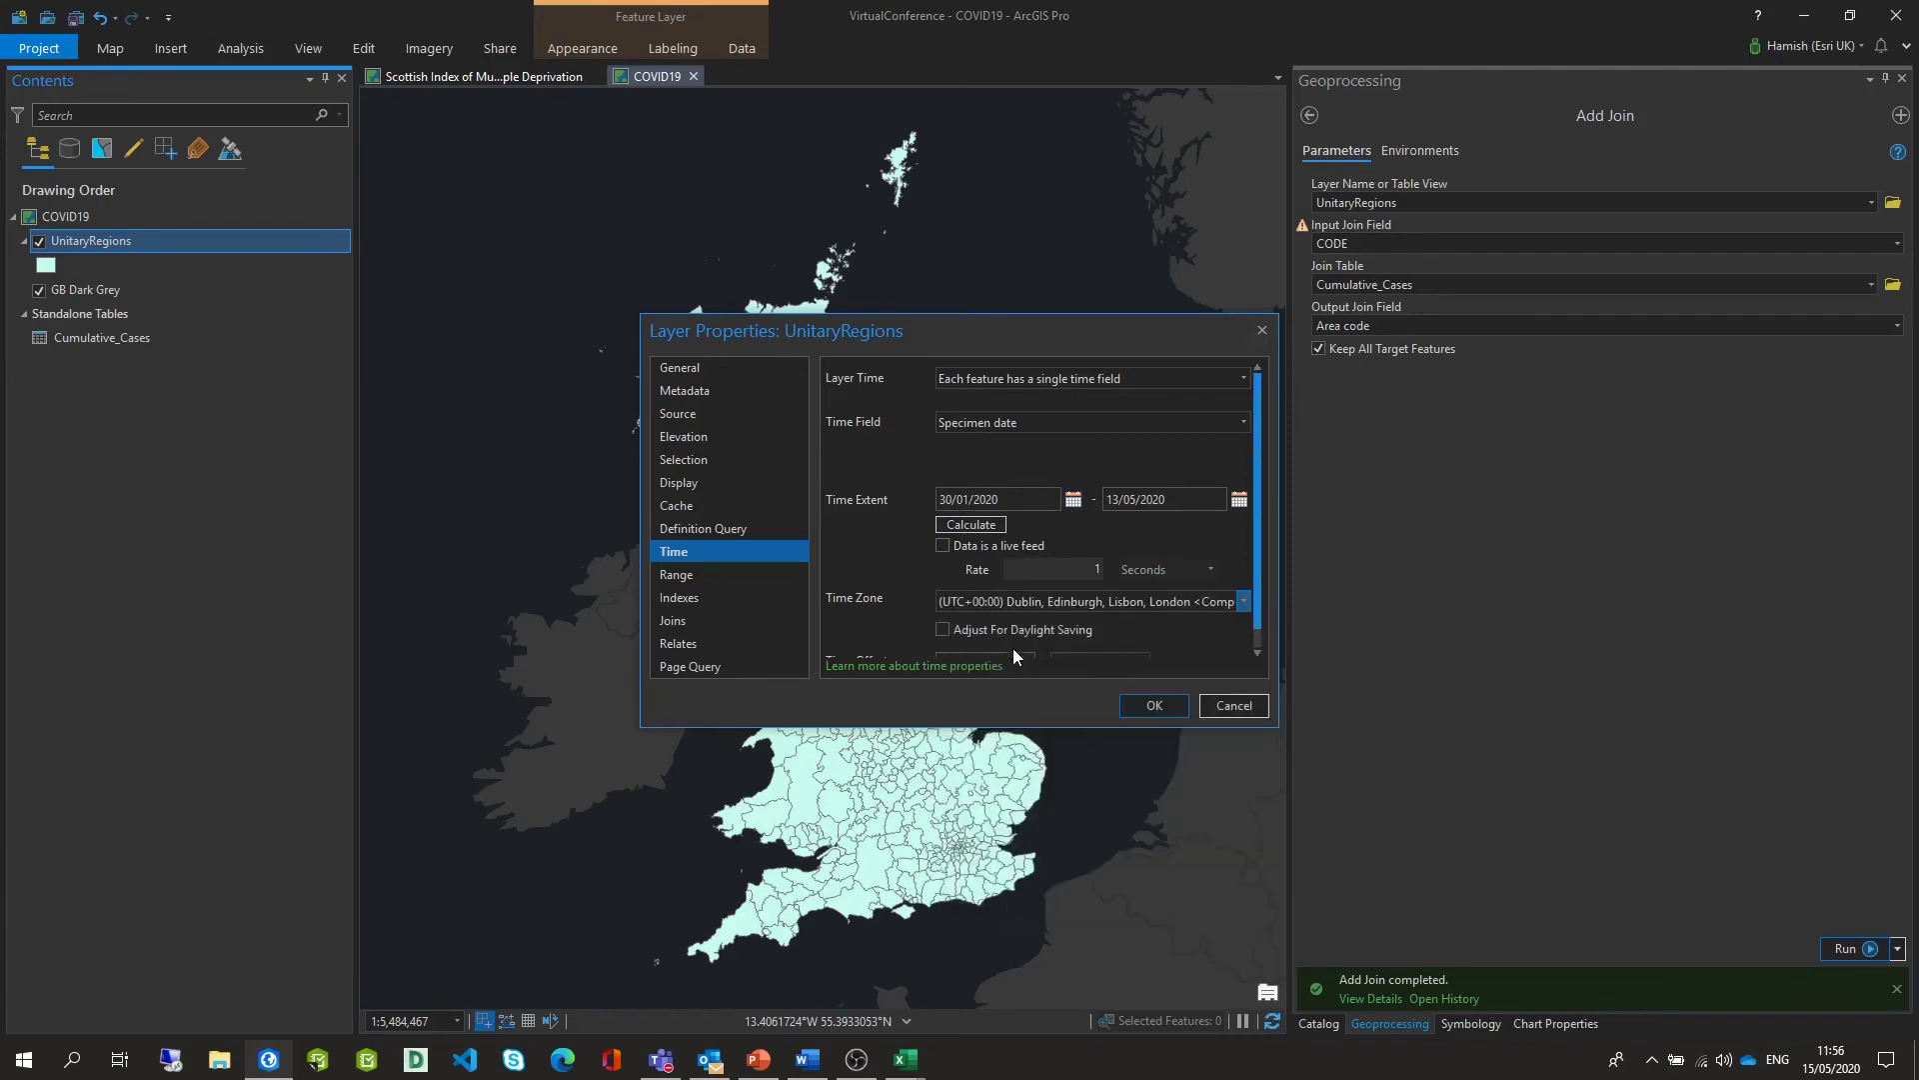
left_click(1152, 705)
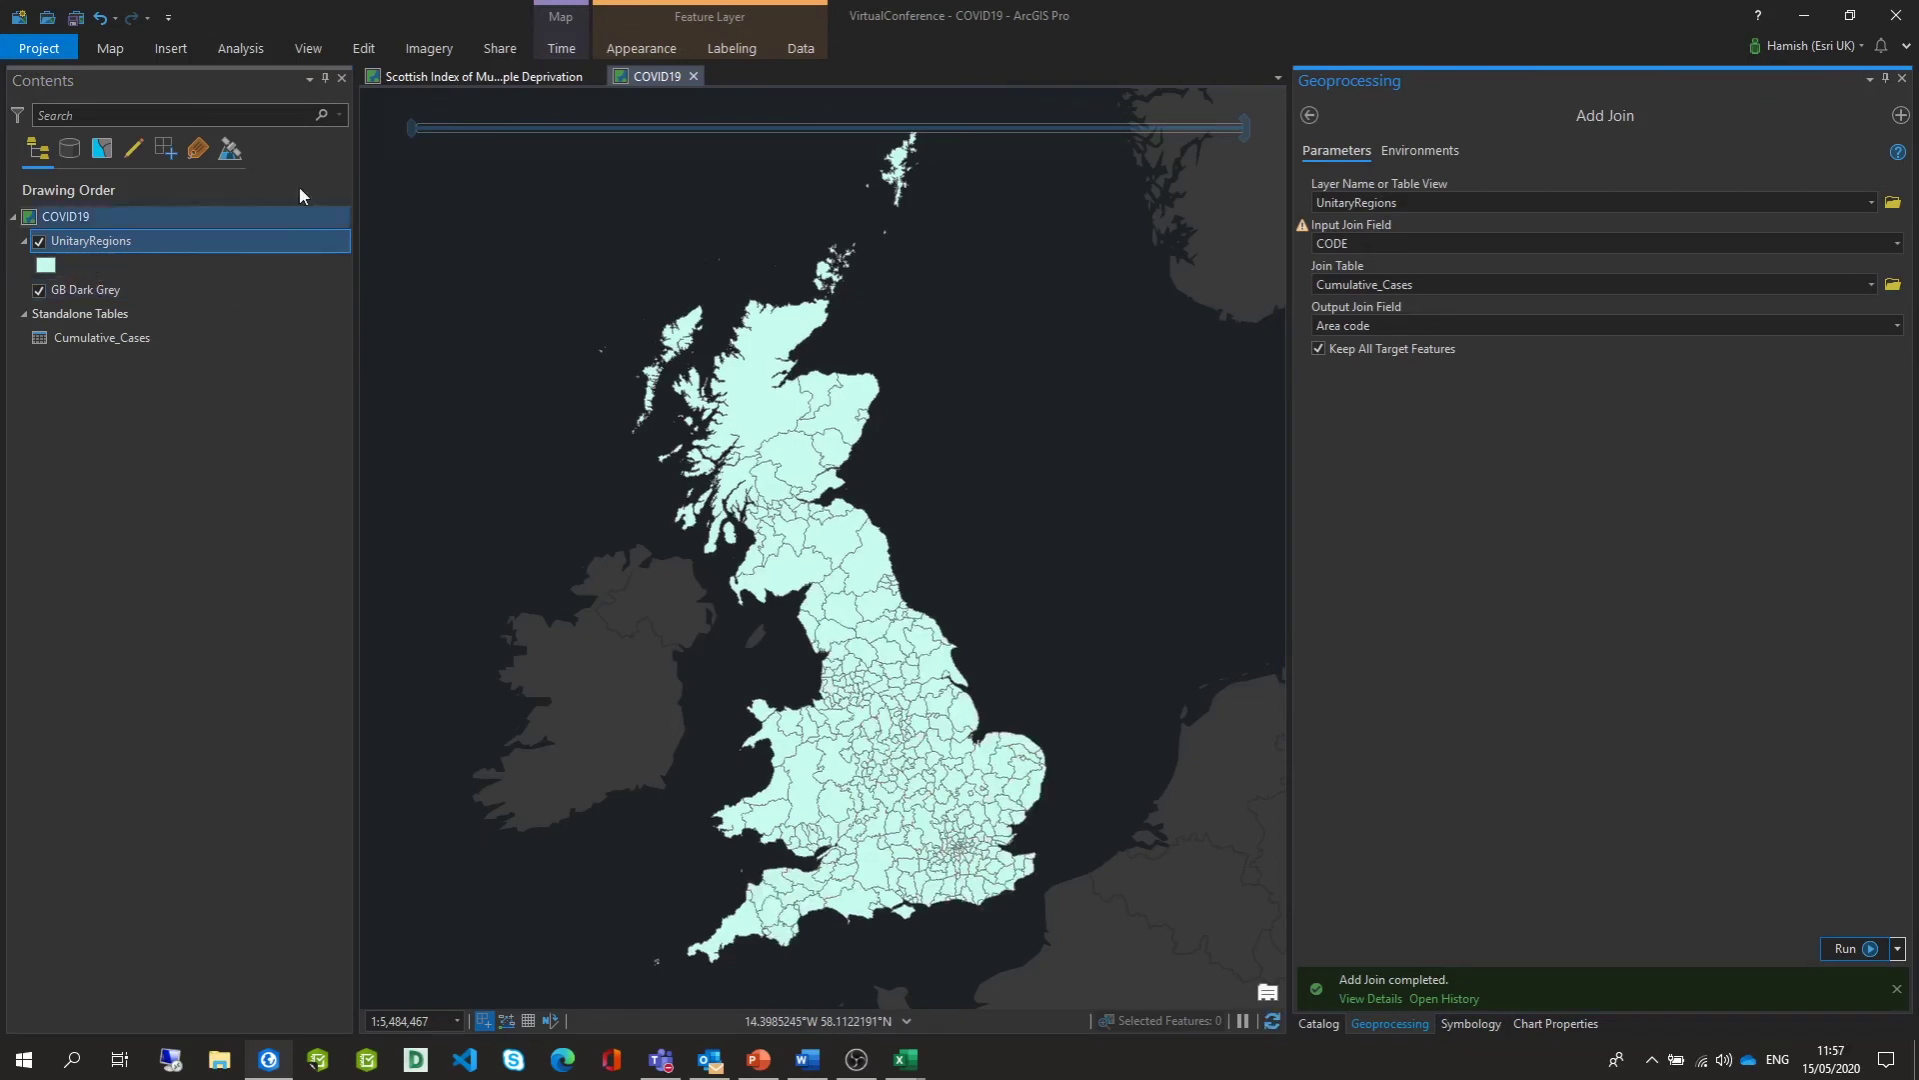
Enable time on the COVID19 map so the time slider filters the displayed regions
left_click(562, 49)
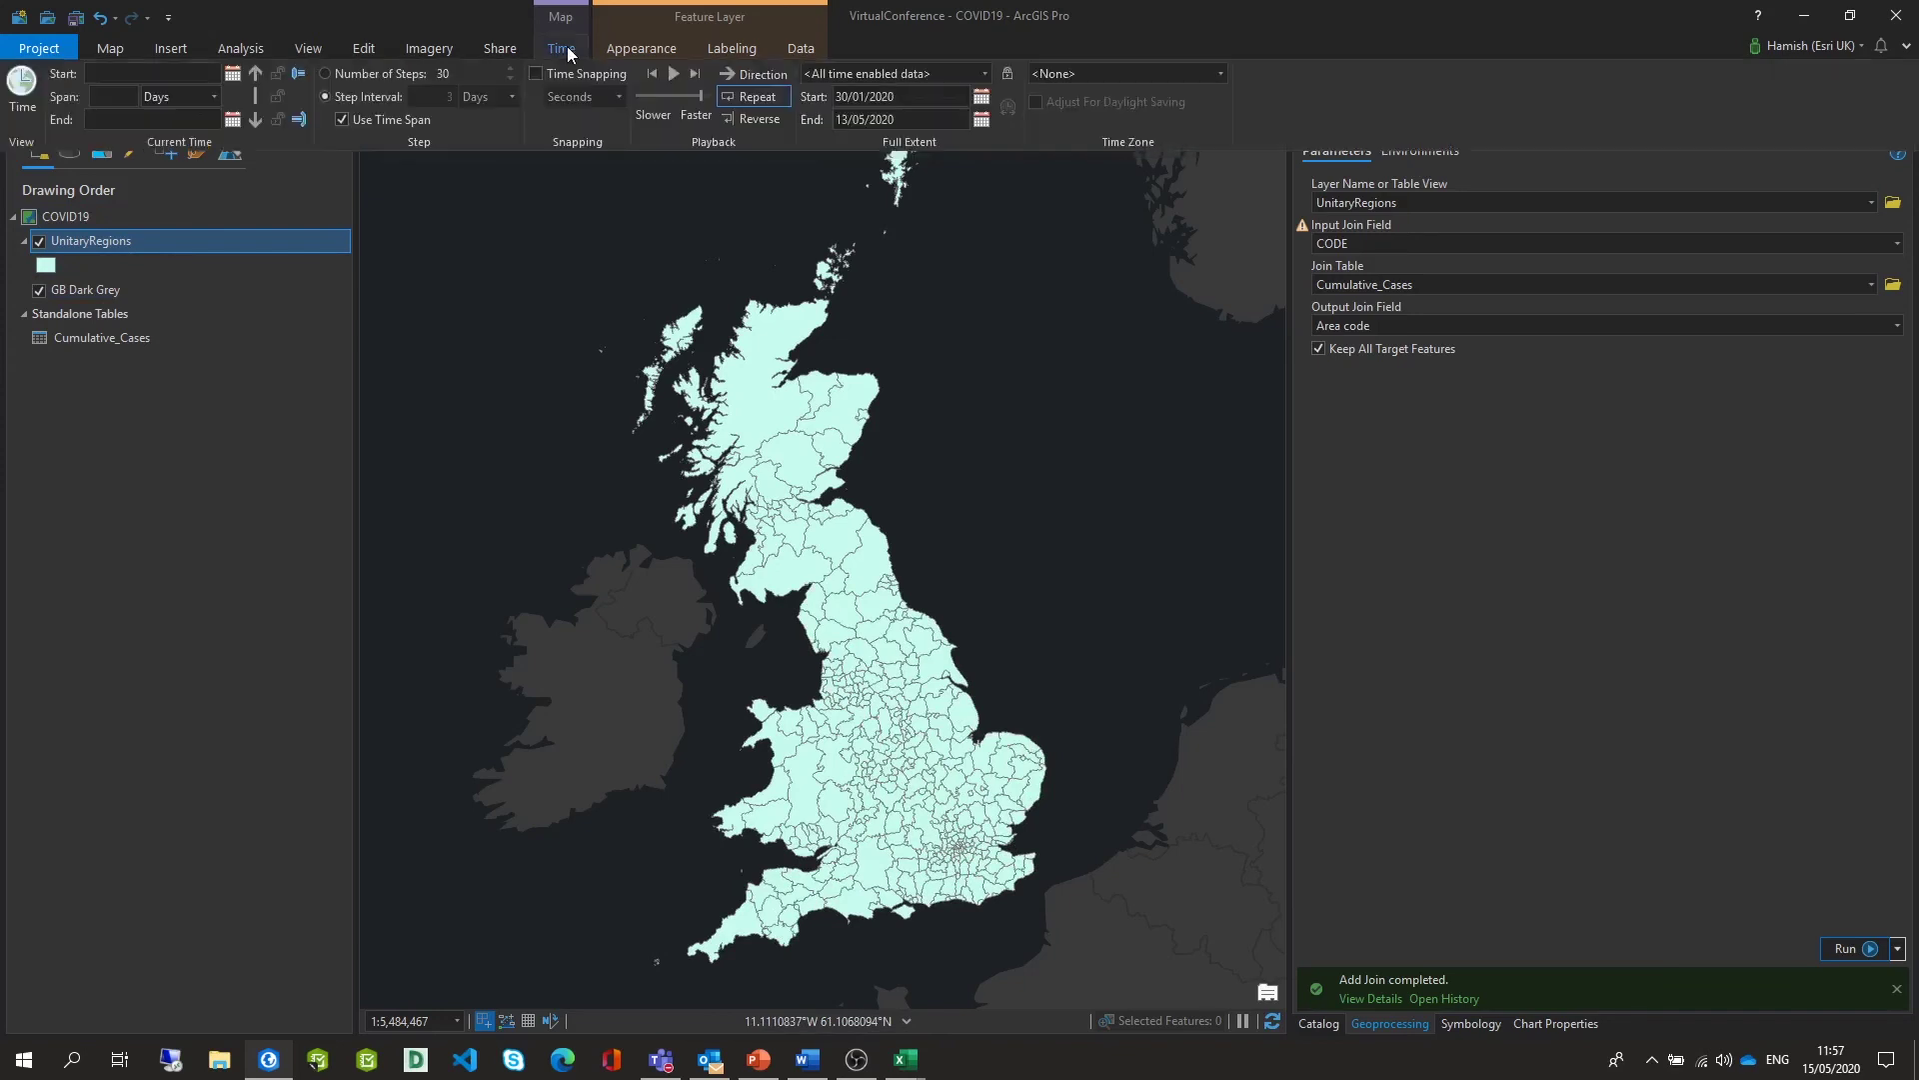
left_click(22, 92)
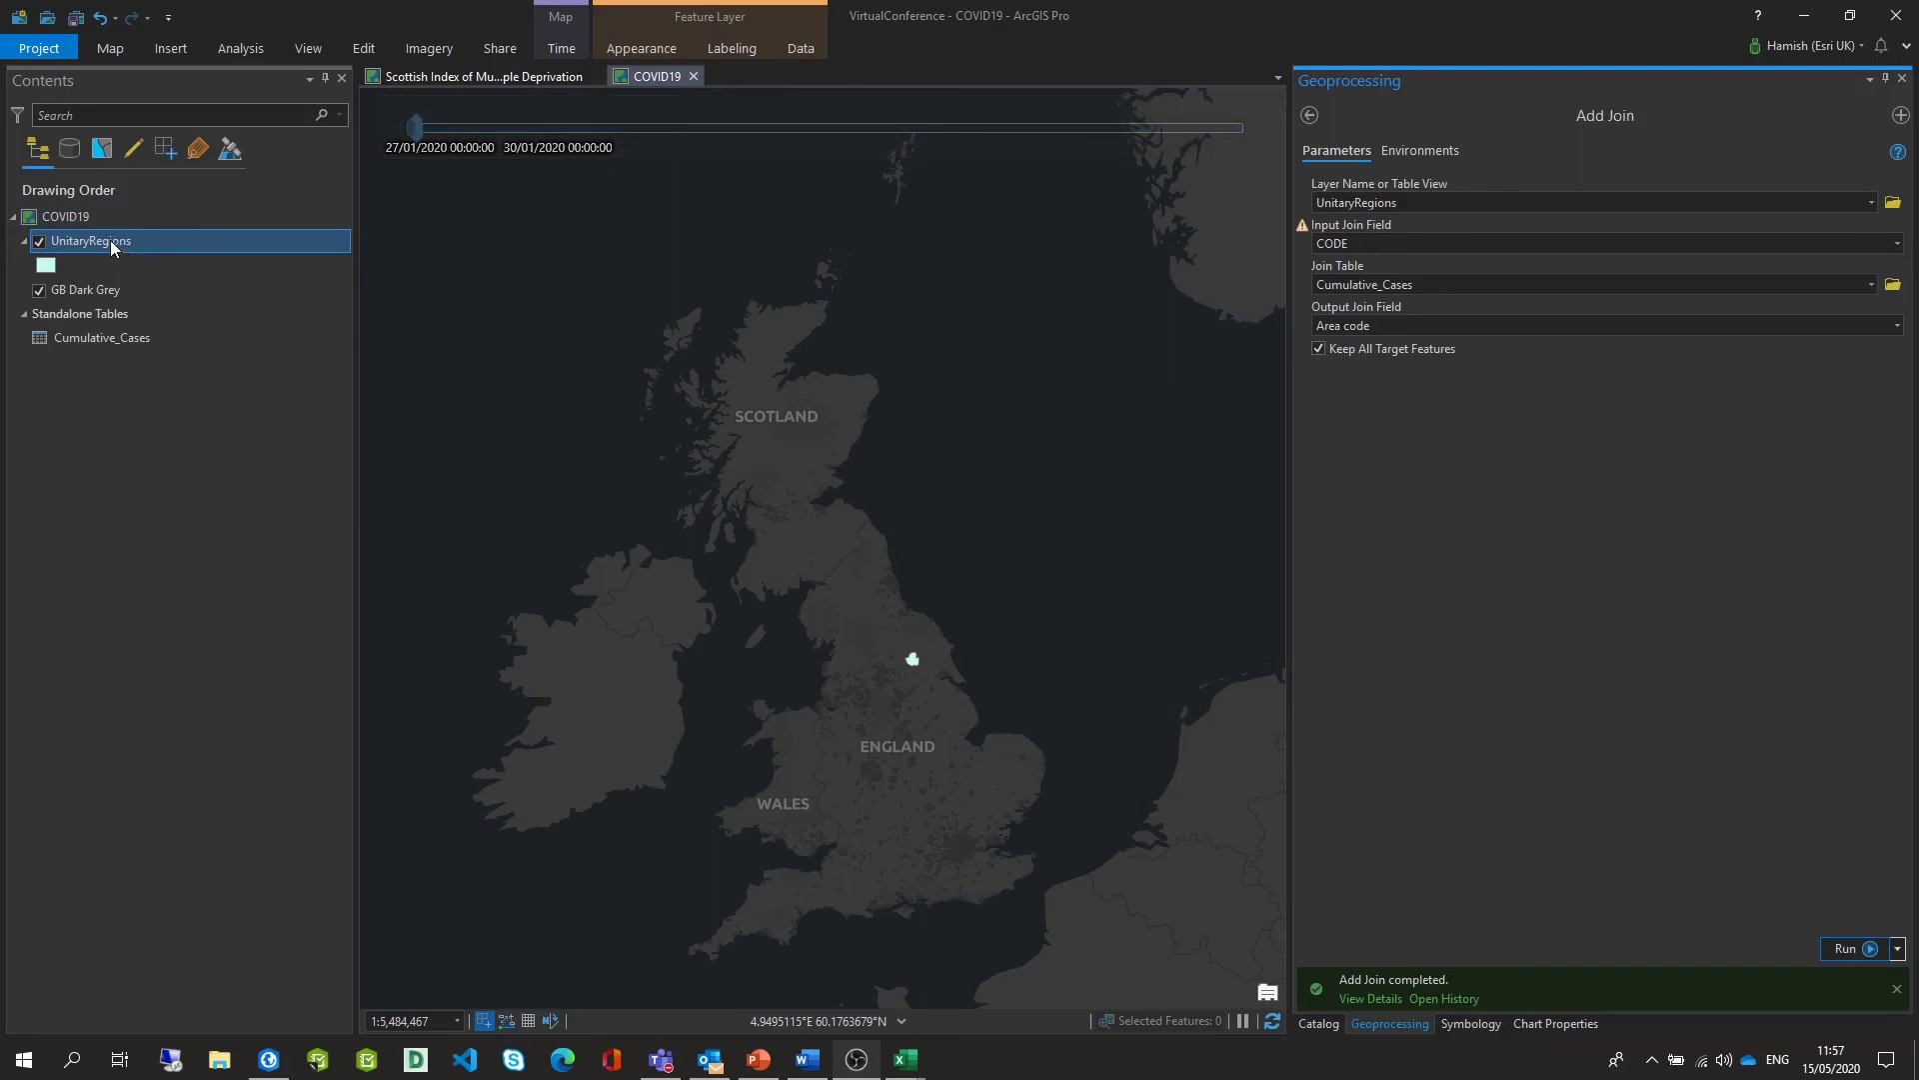
Symbolize the UnitaryRegions layer with Graduated Colors based on the Cumulative lab-confirmed cases field
right_click(111, 243)
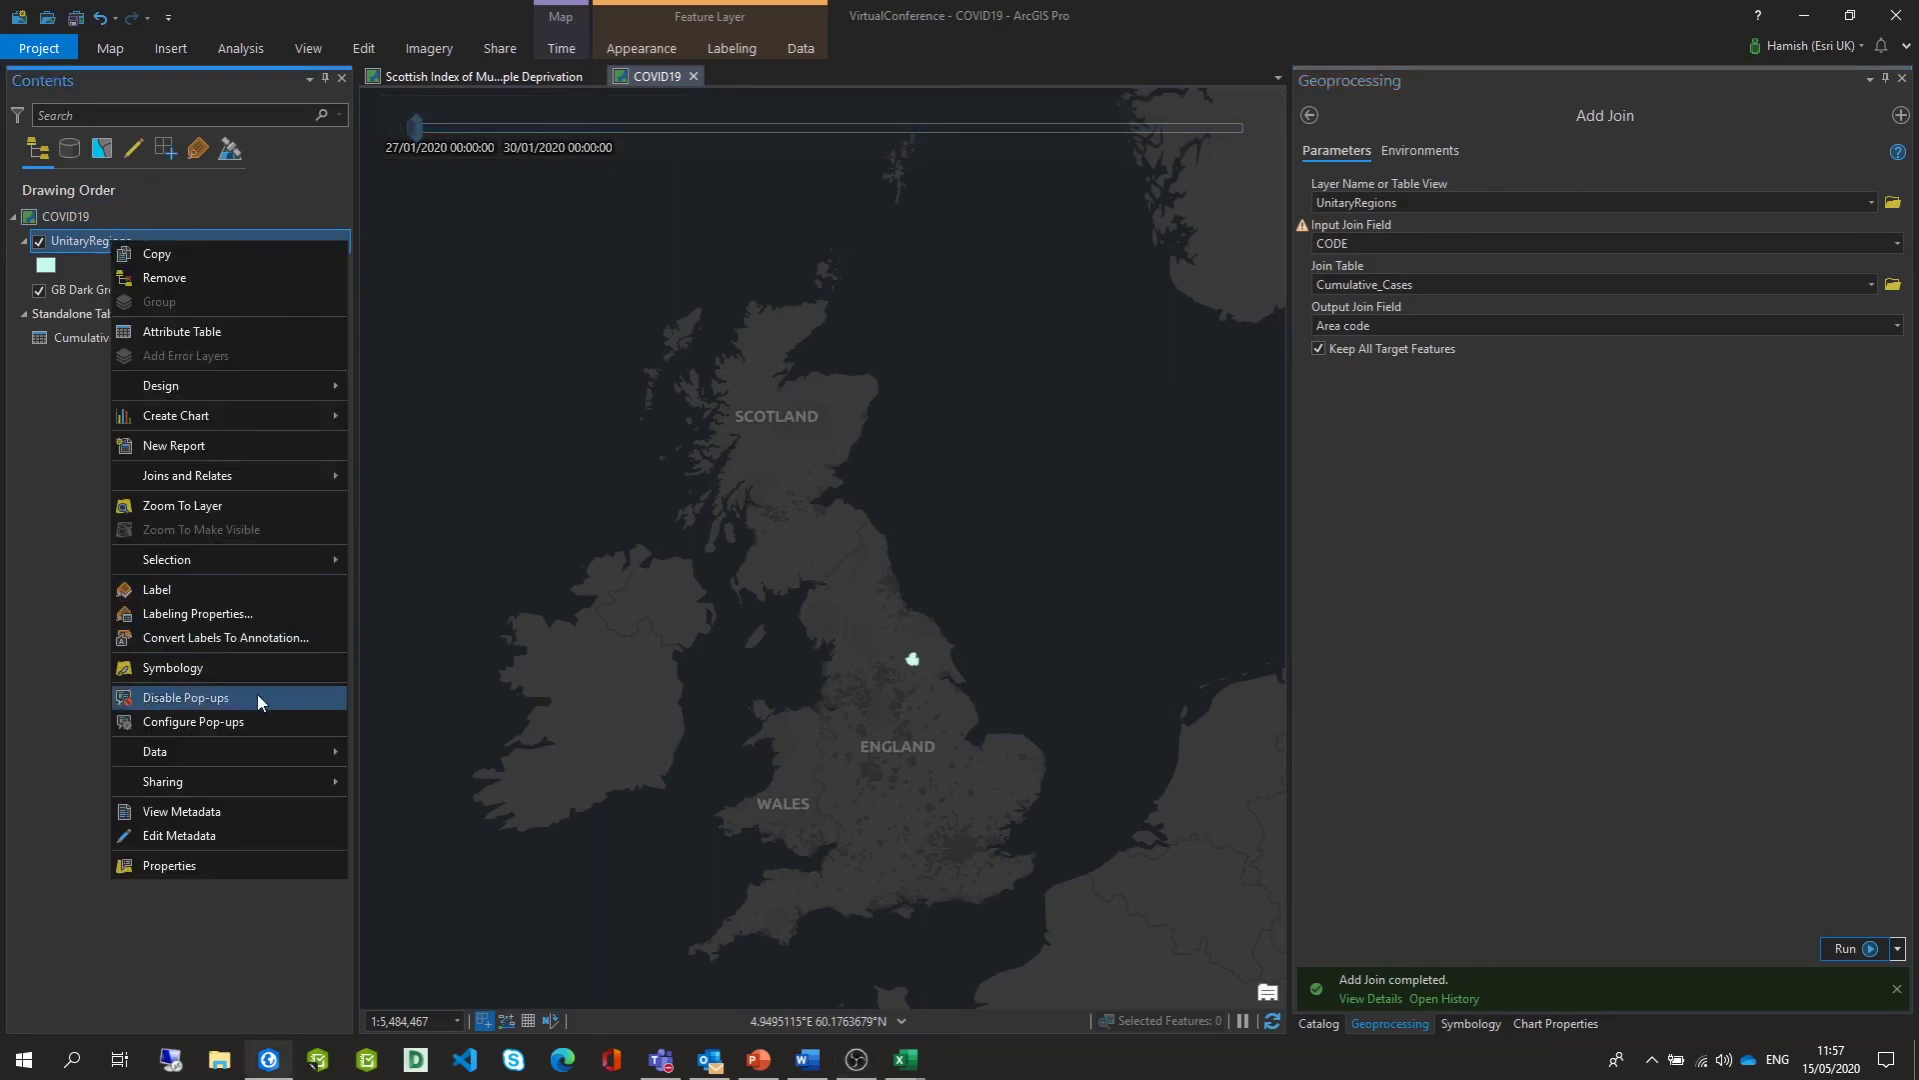
left_click(237, 672)
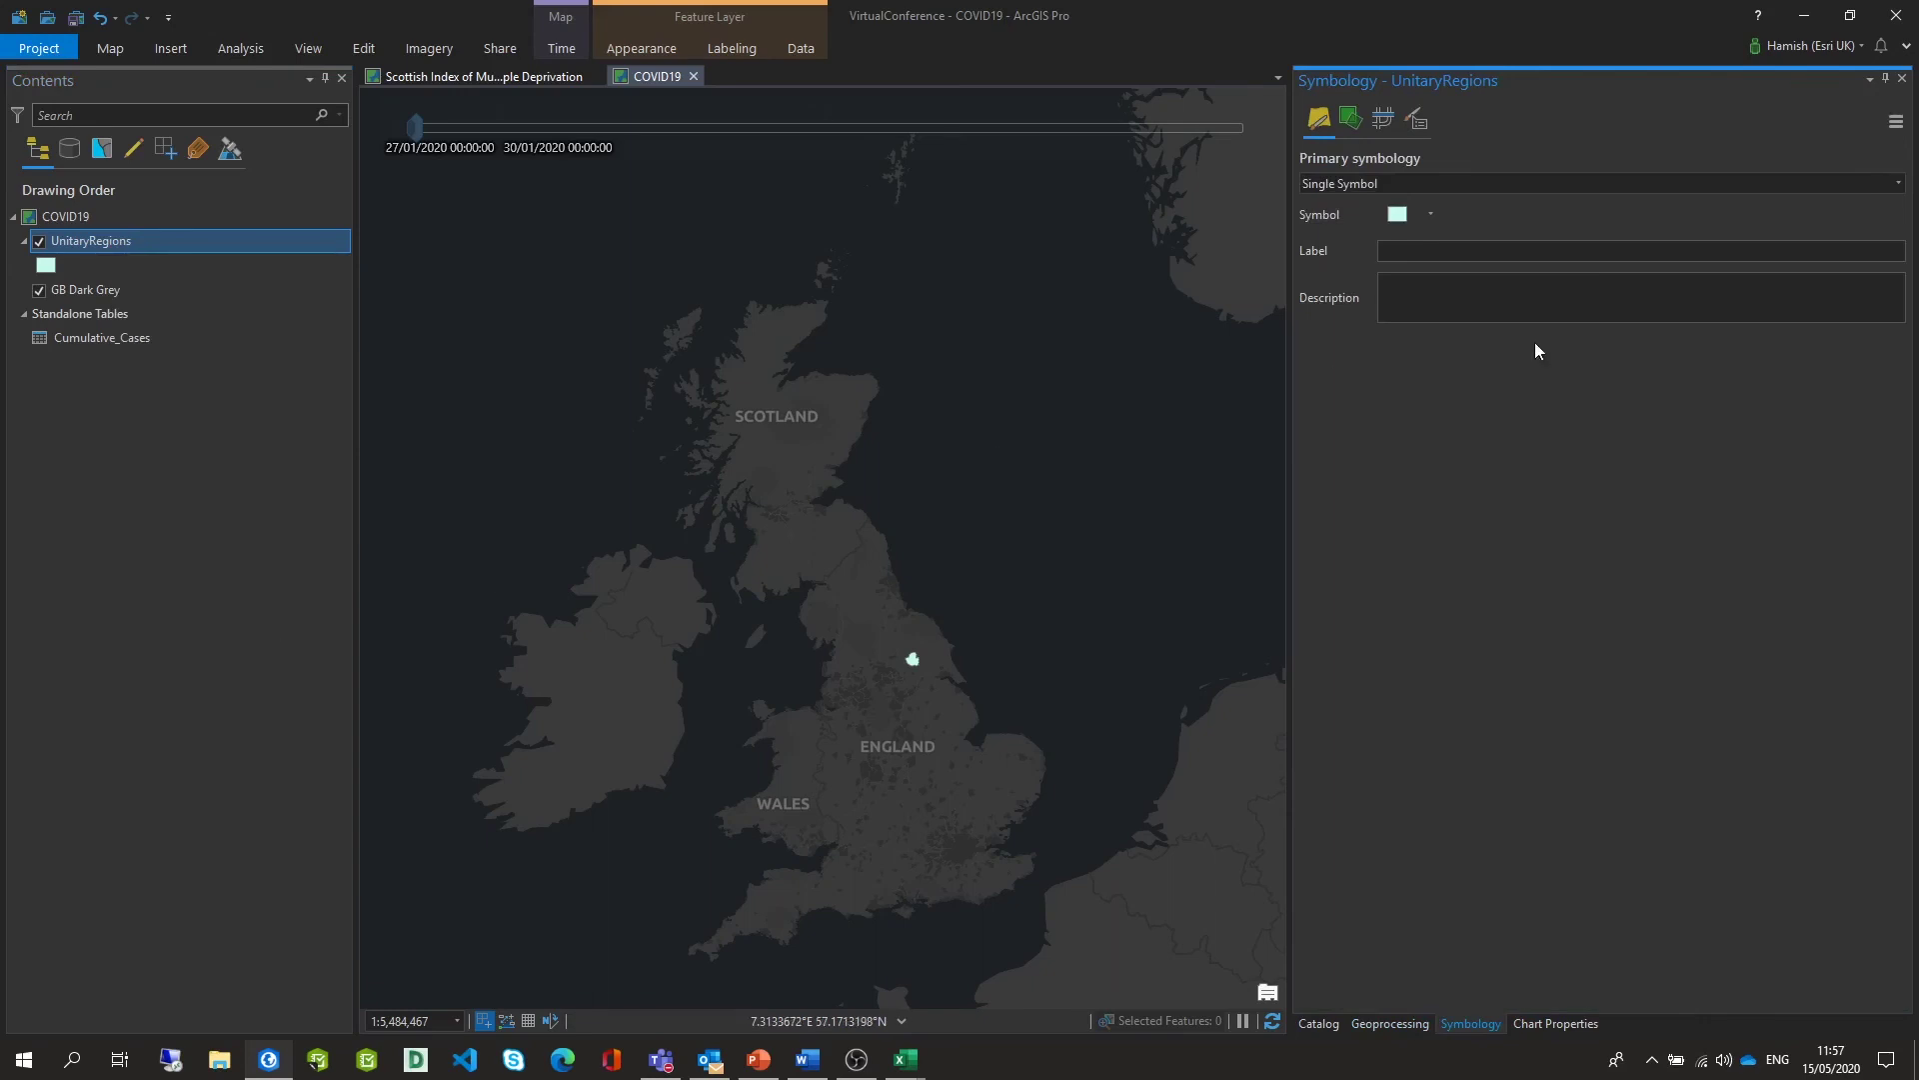
left_click(1367, 184)
left_click(1413, 369)
left_click(1684, 213)
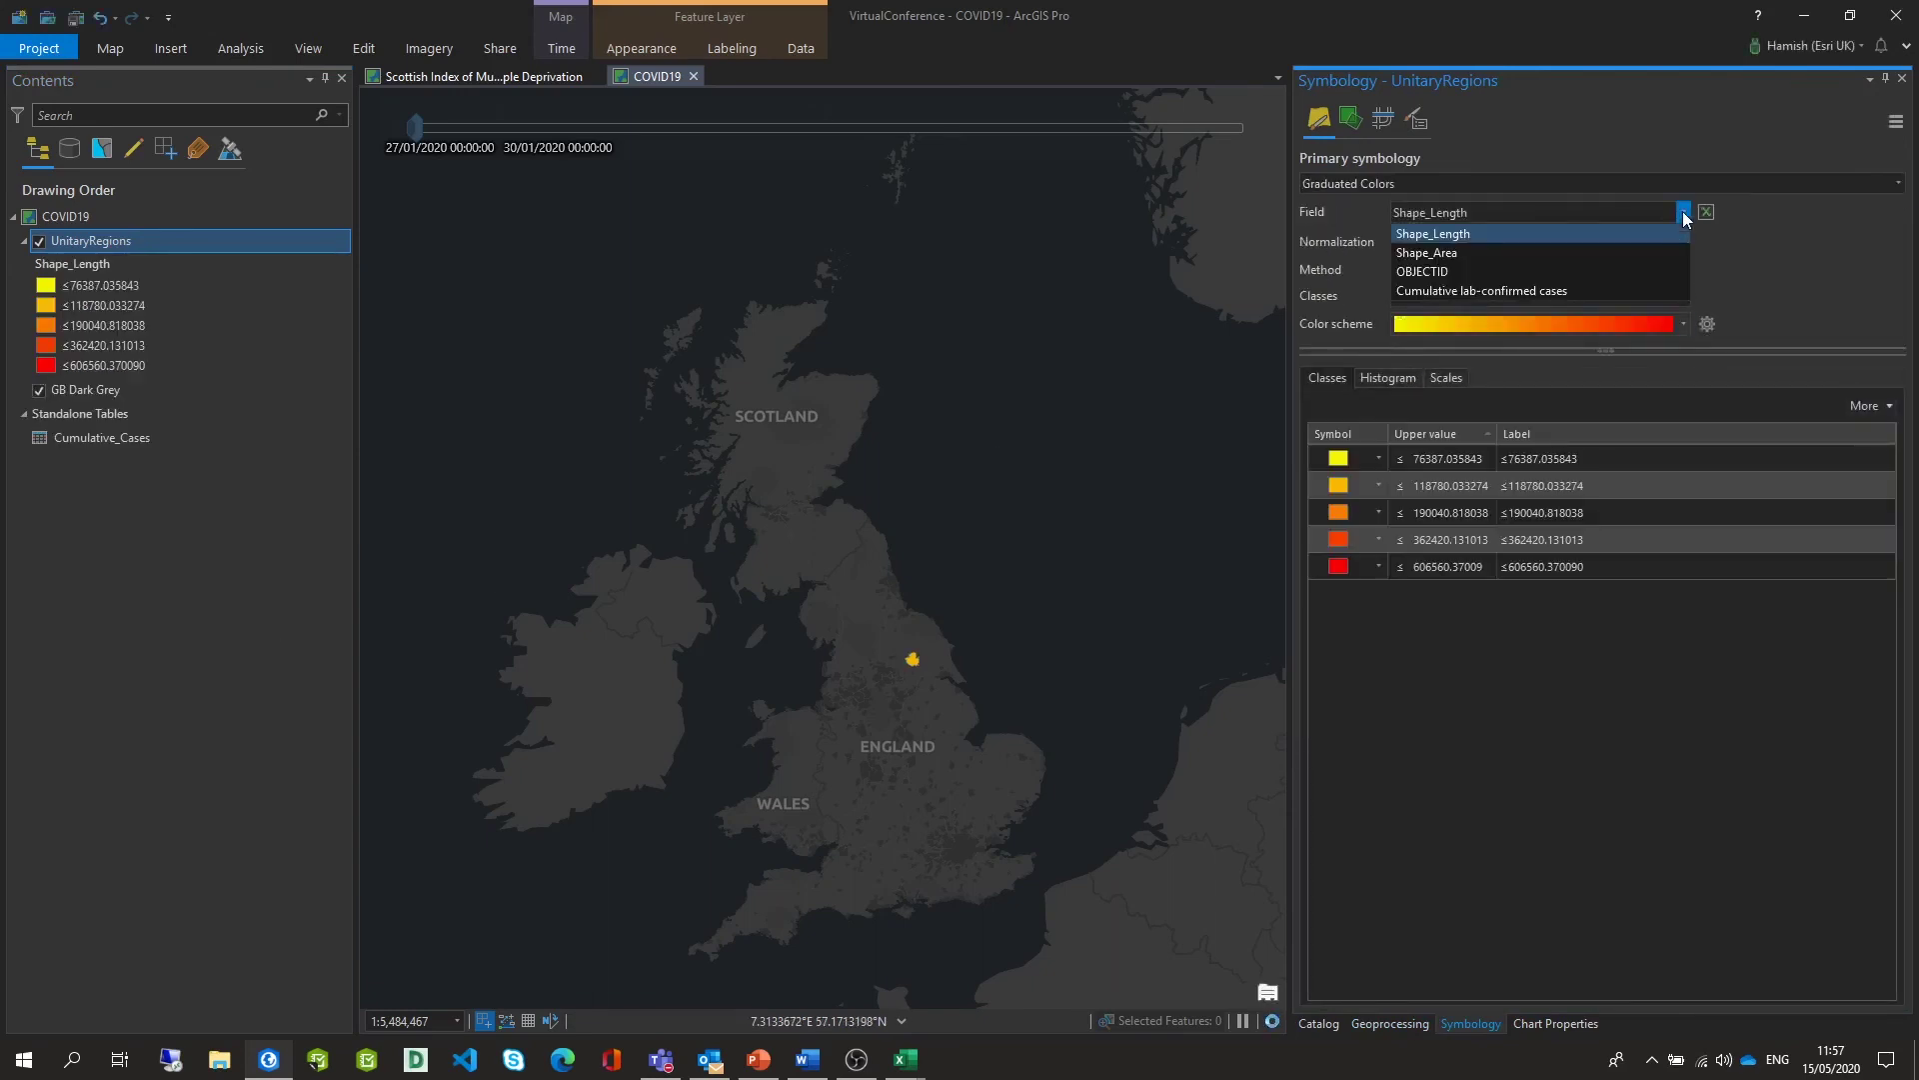
left_click(1603, 292)
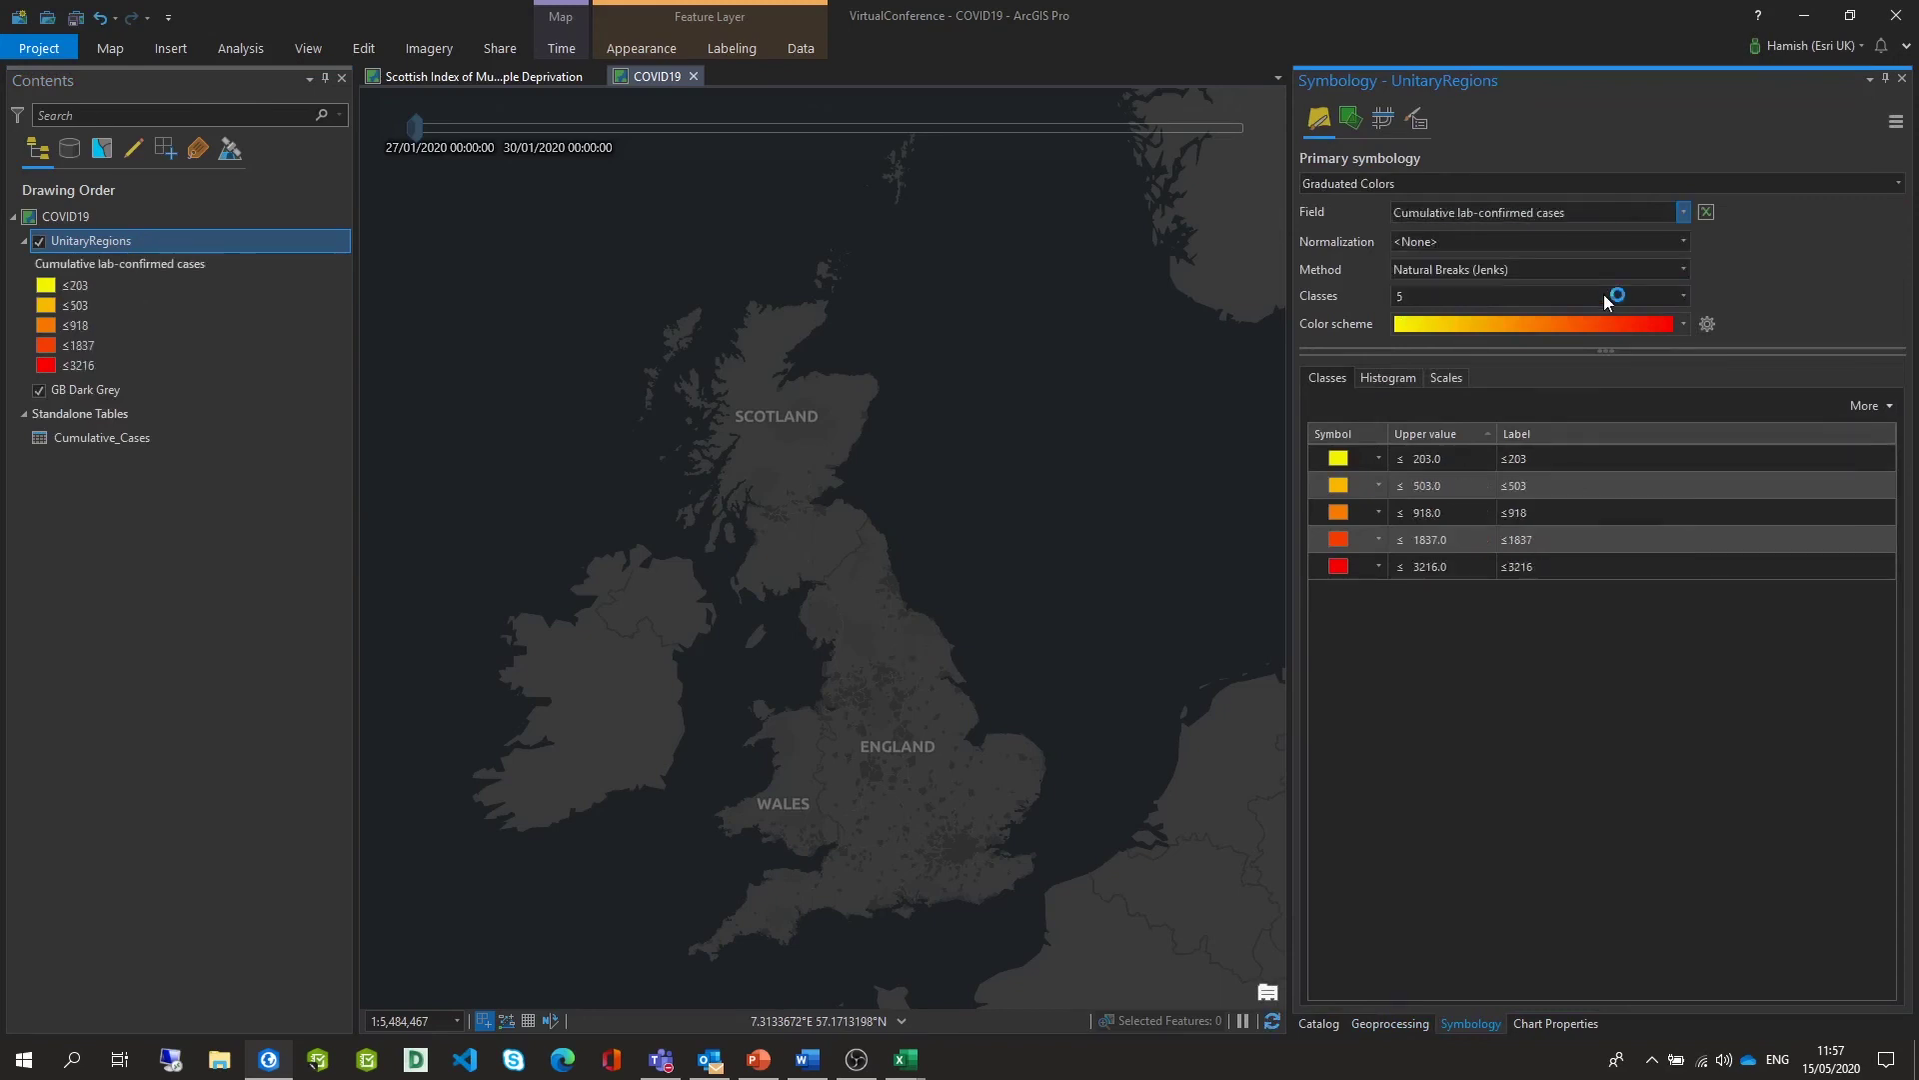
Set the UnitaryRegions graduated colour symbology to 14 classes
left_click(1688, 298)
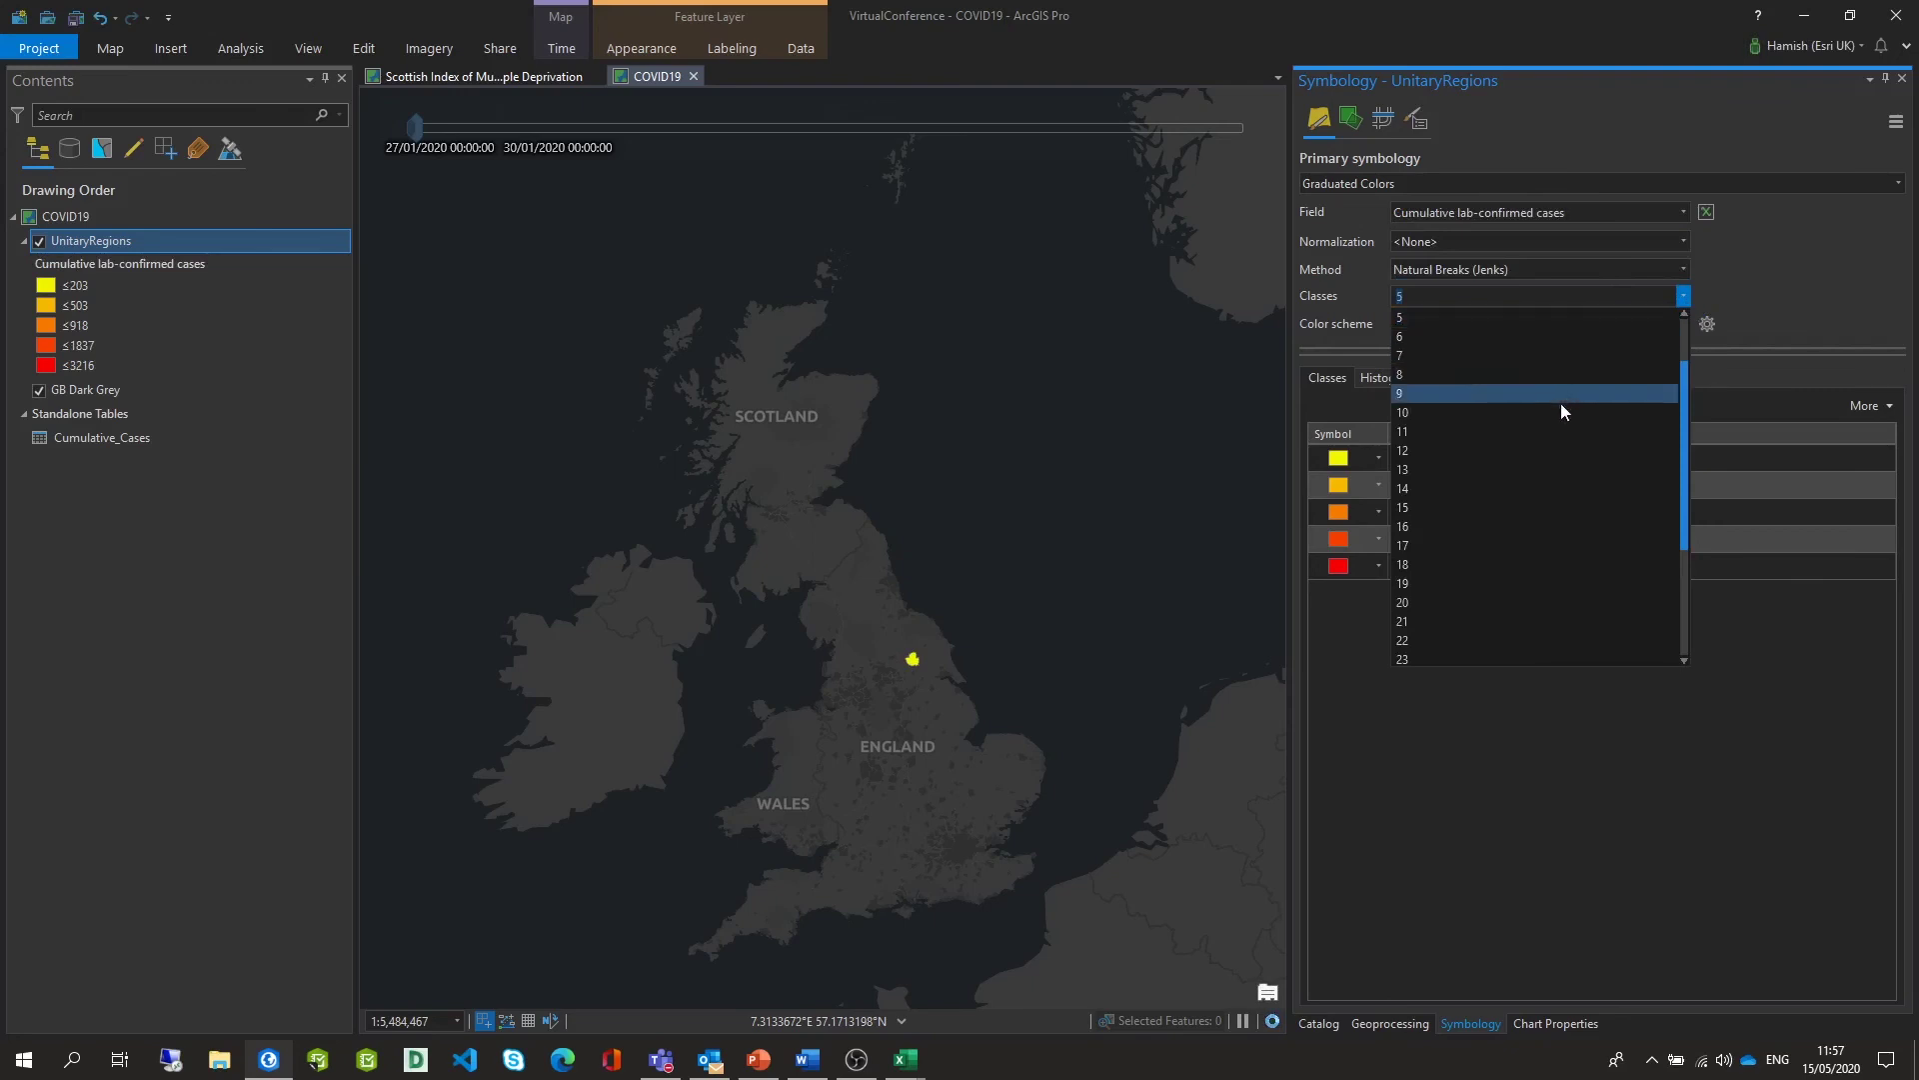
left_click(1556, 492)
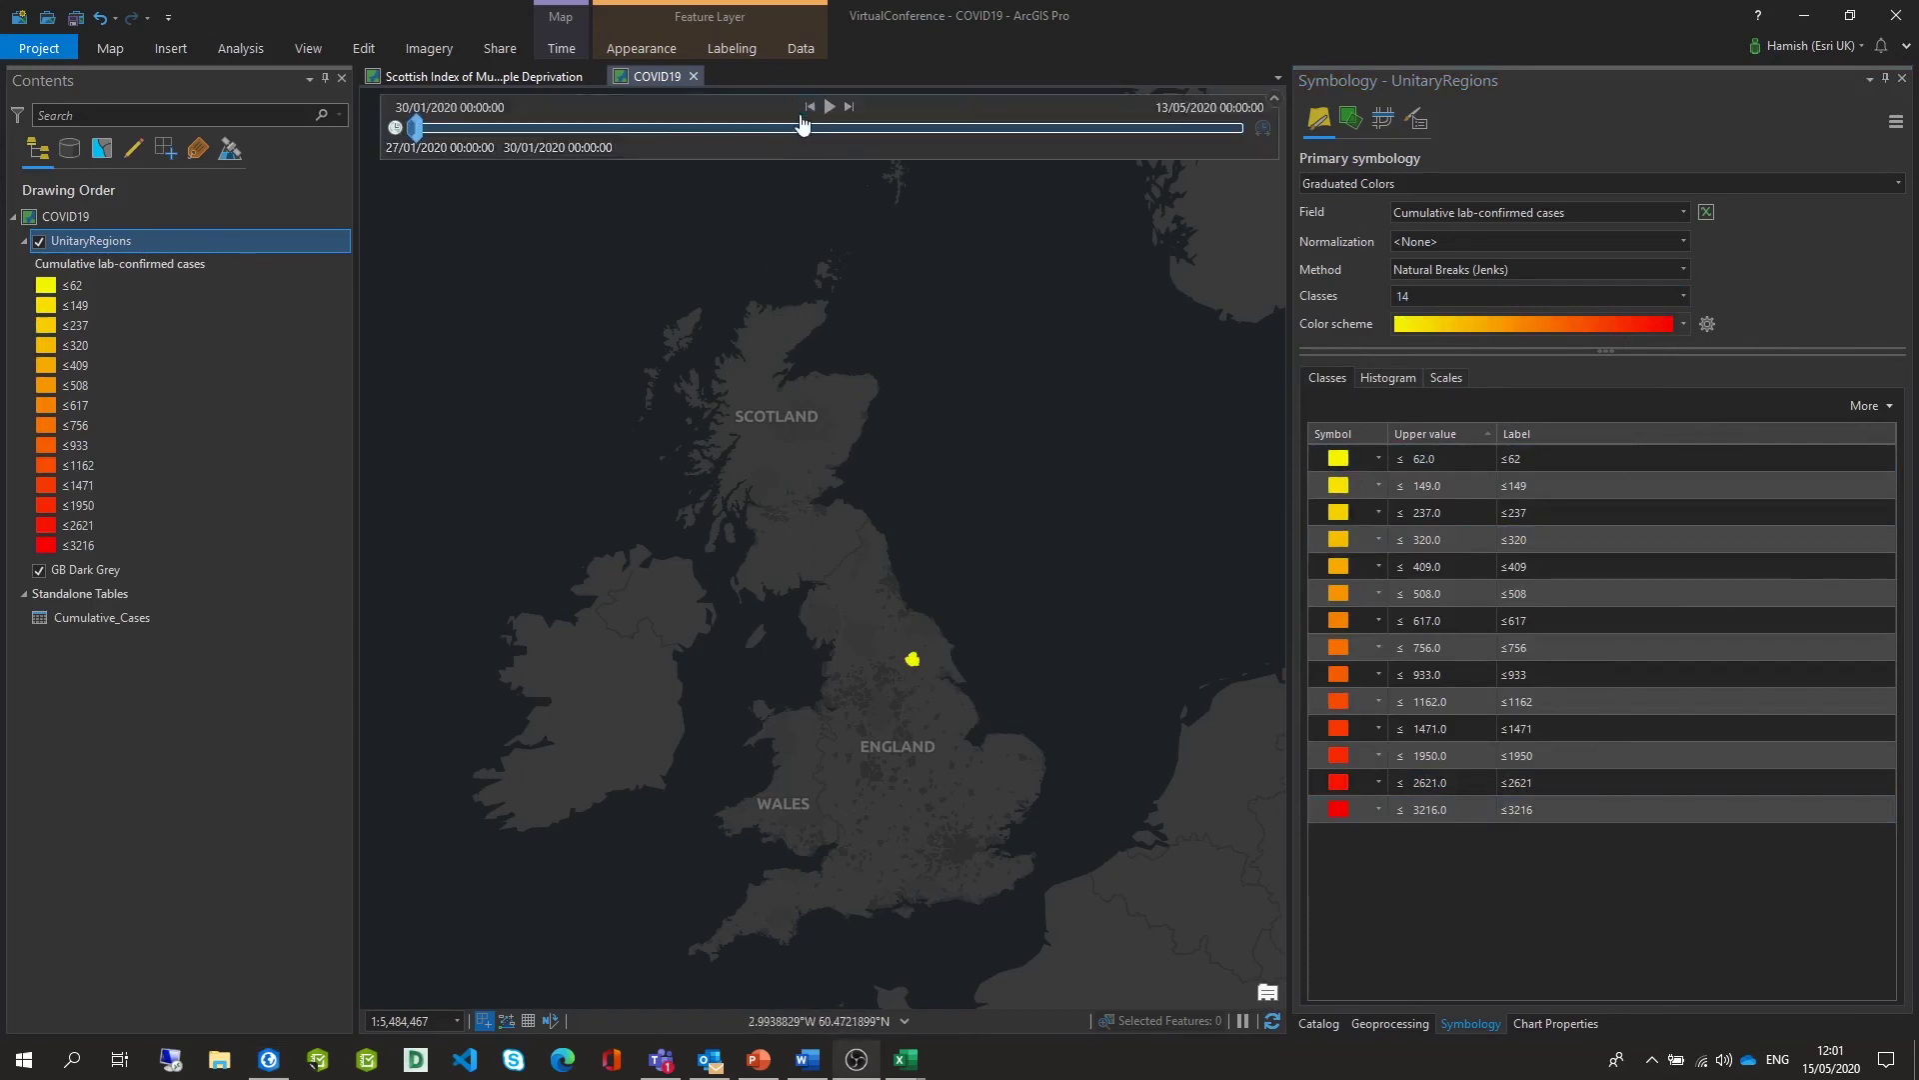
Play the COVID19 map's time animation, pausing at 08/04/2020–11/04/2020, resume it through to May 2020 and replay it to examine the spread of cases
left_click(828, 107)
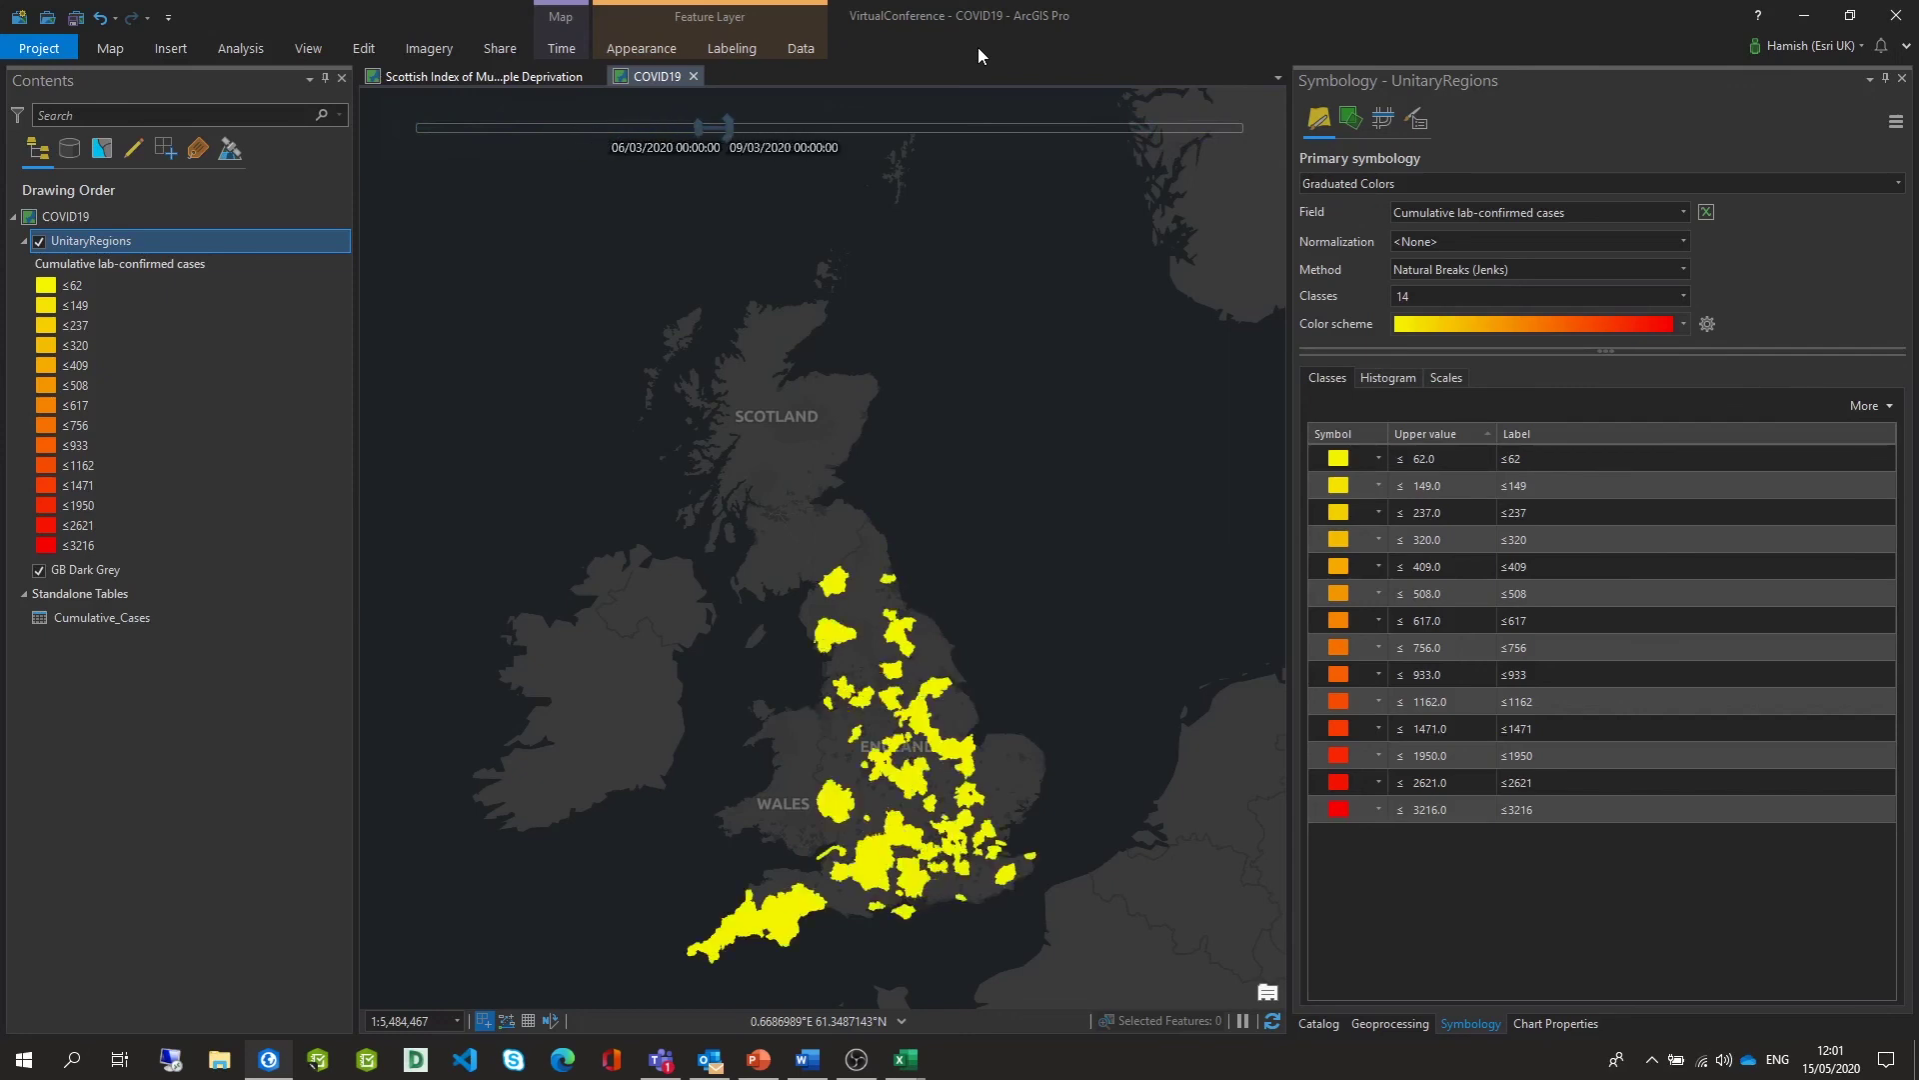
mouse_move(825, 117)
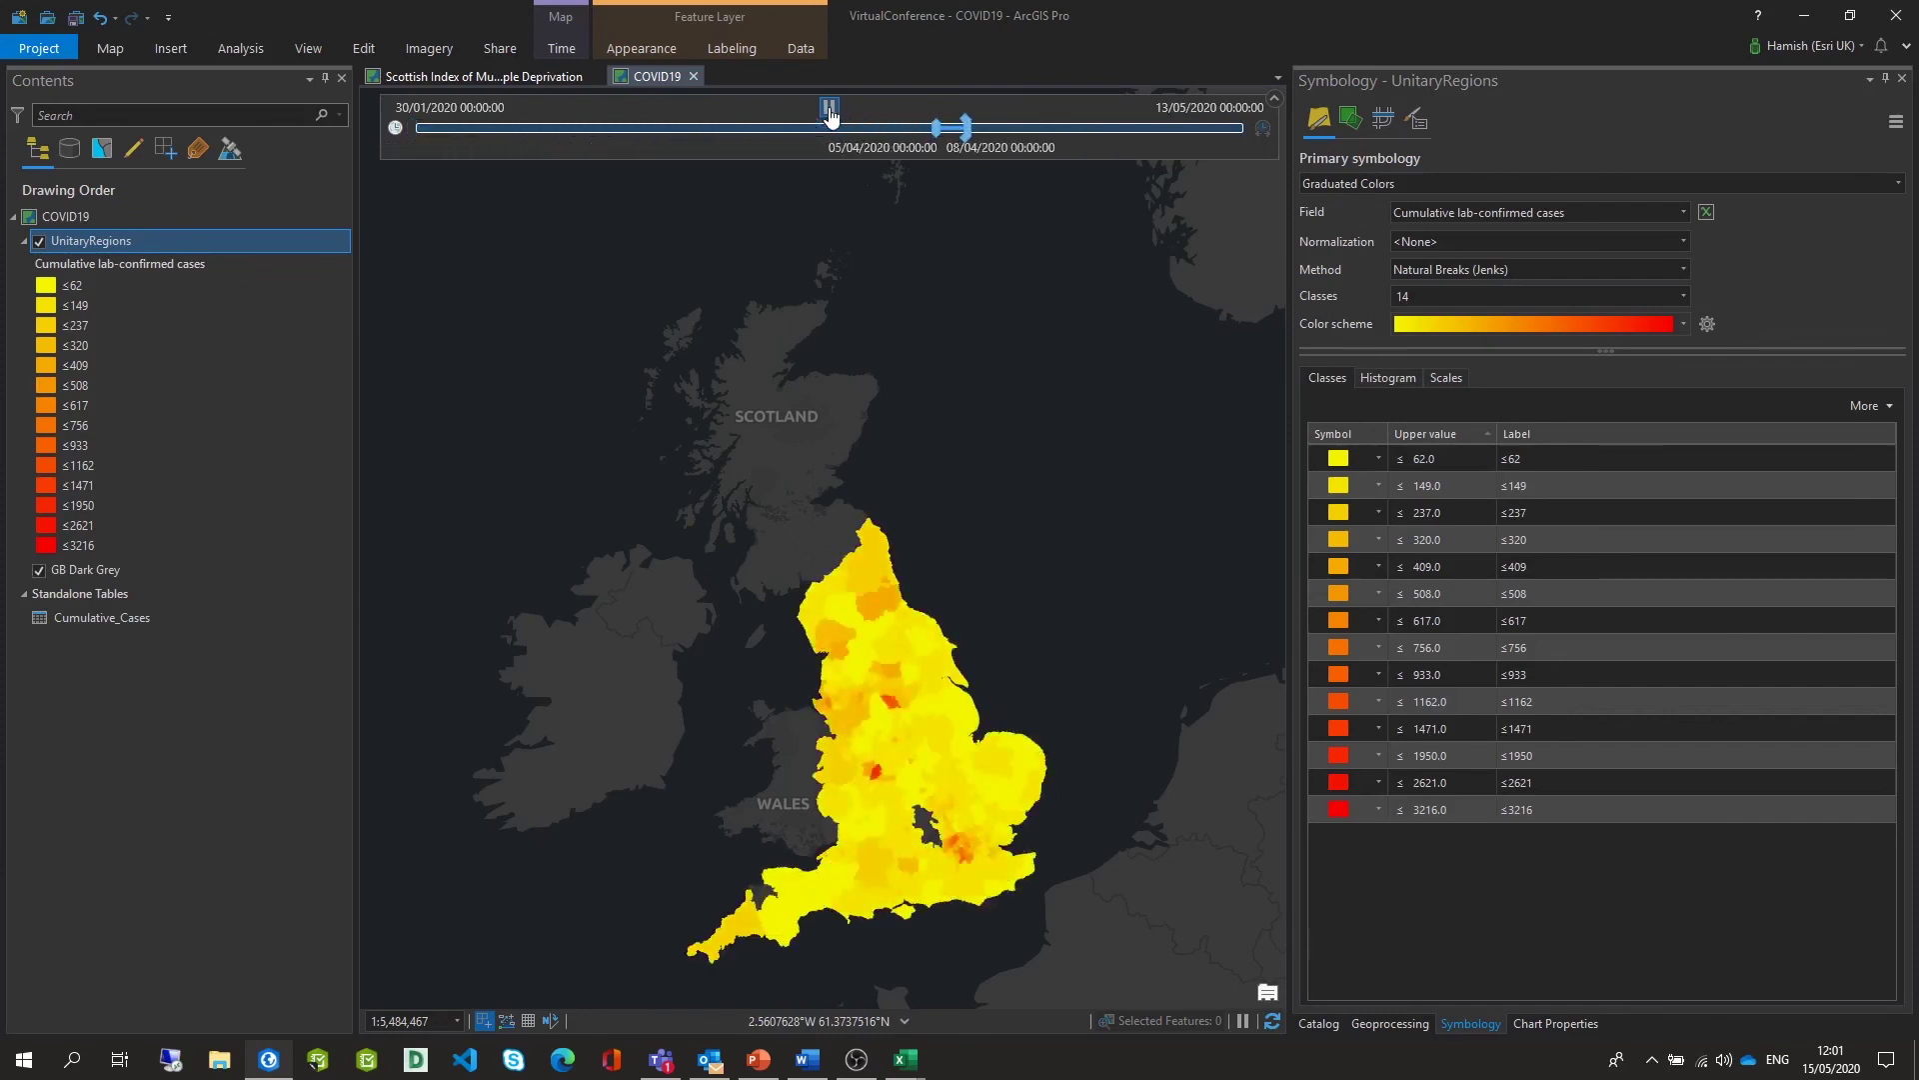
left_click(829, 108)
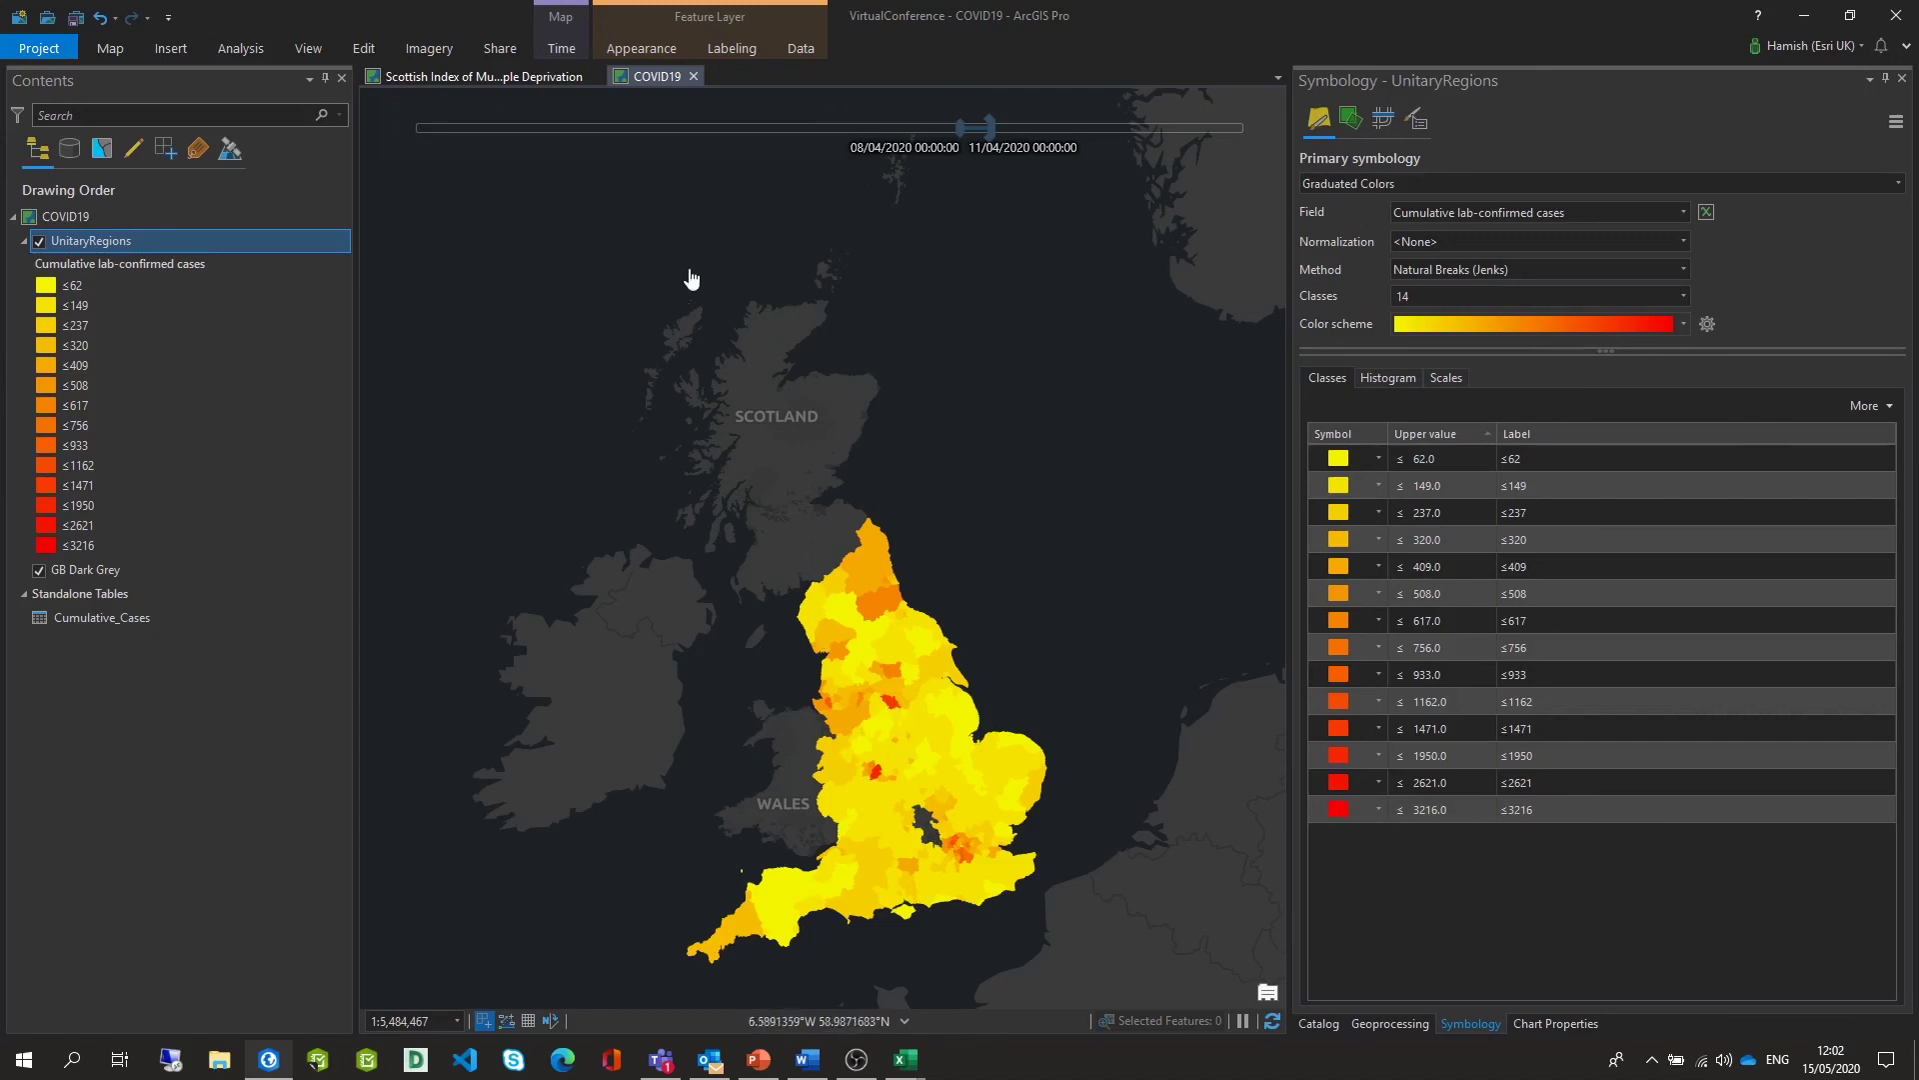
left_click(836, 110)
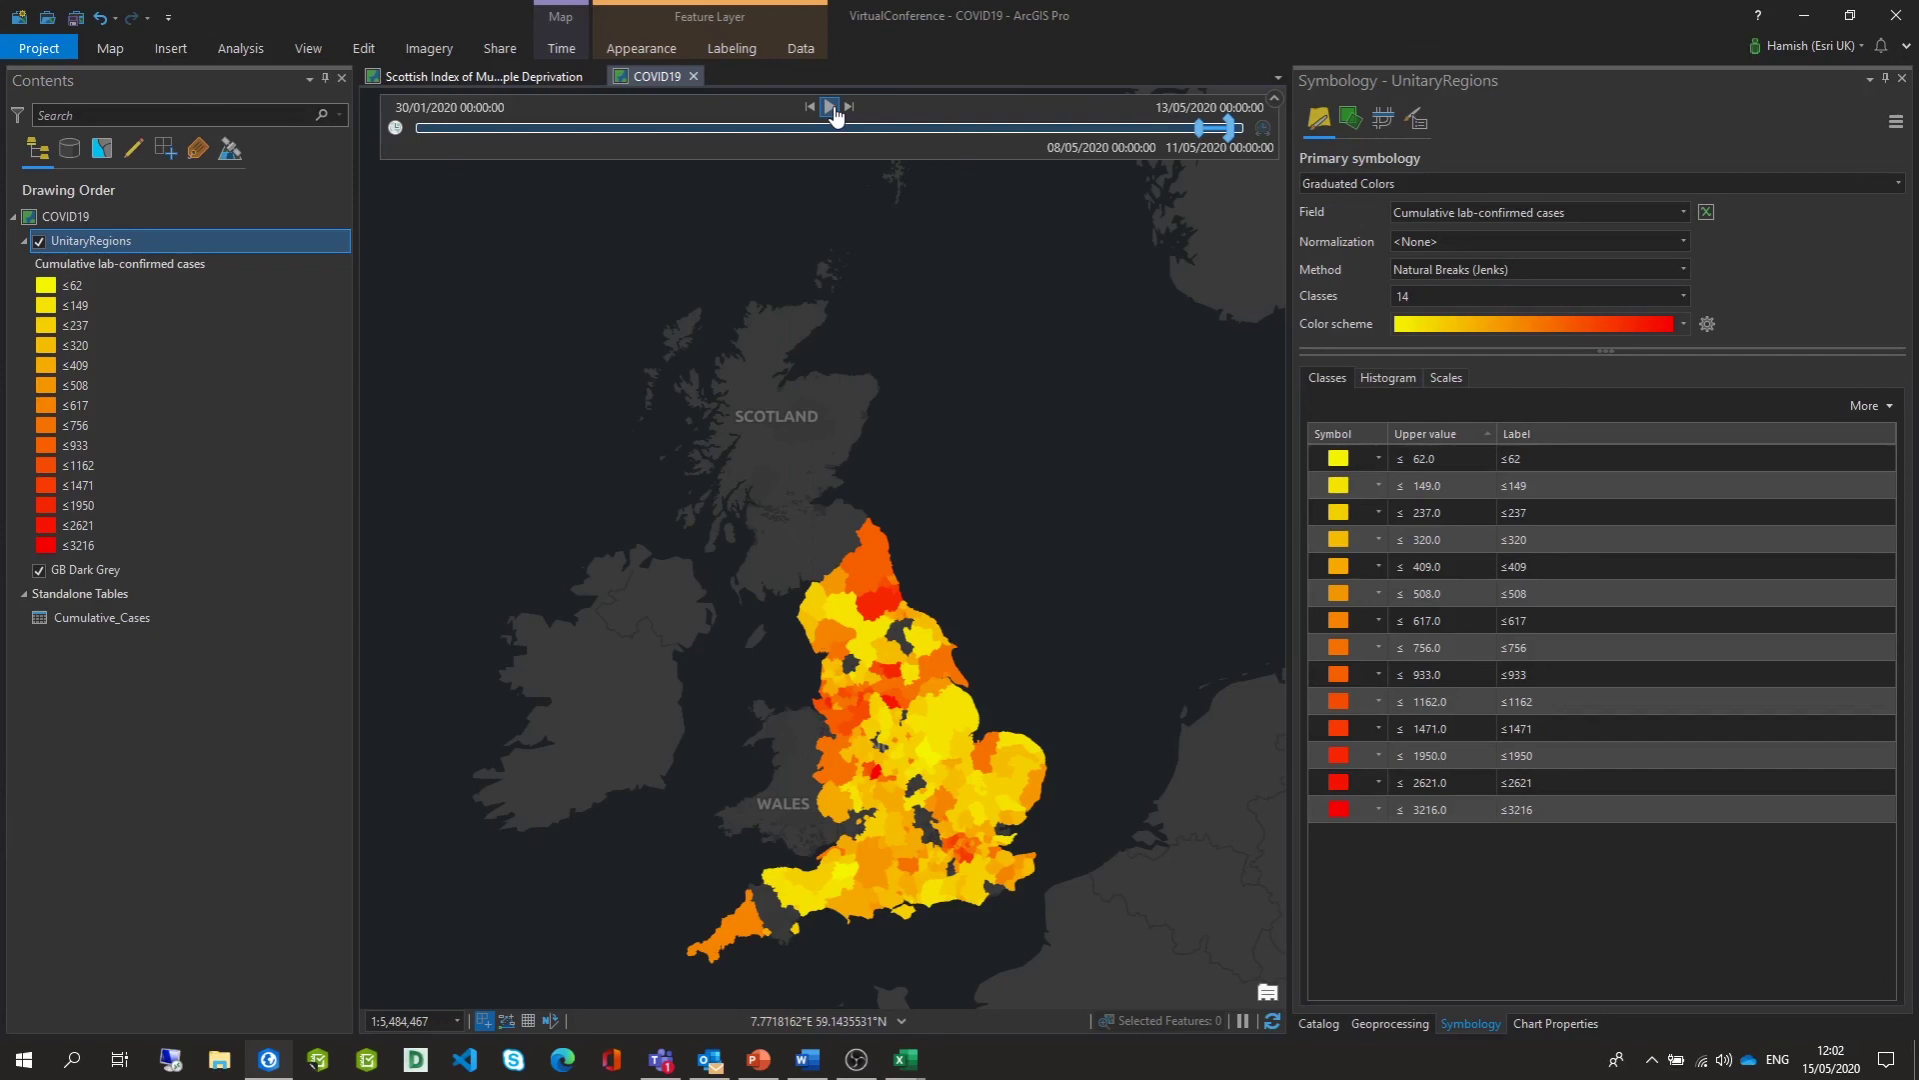
left_click(832, 108)
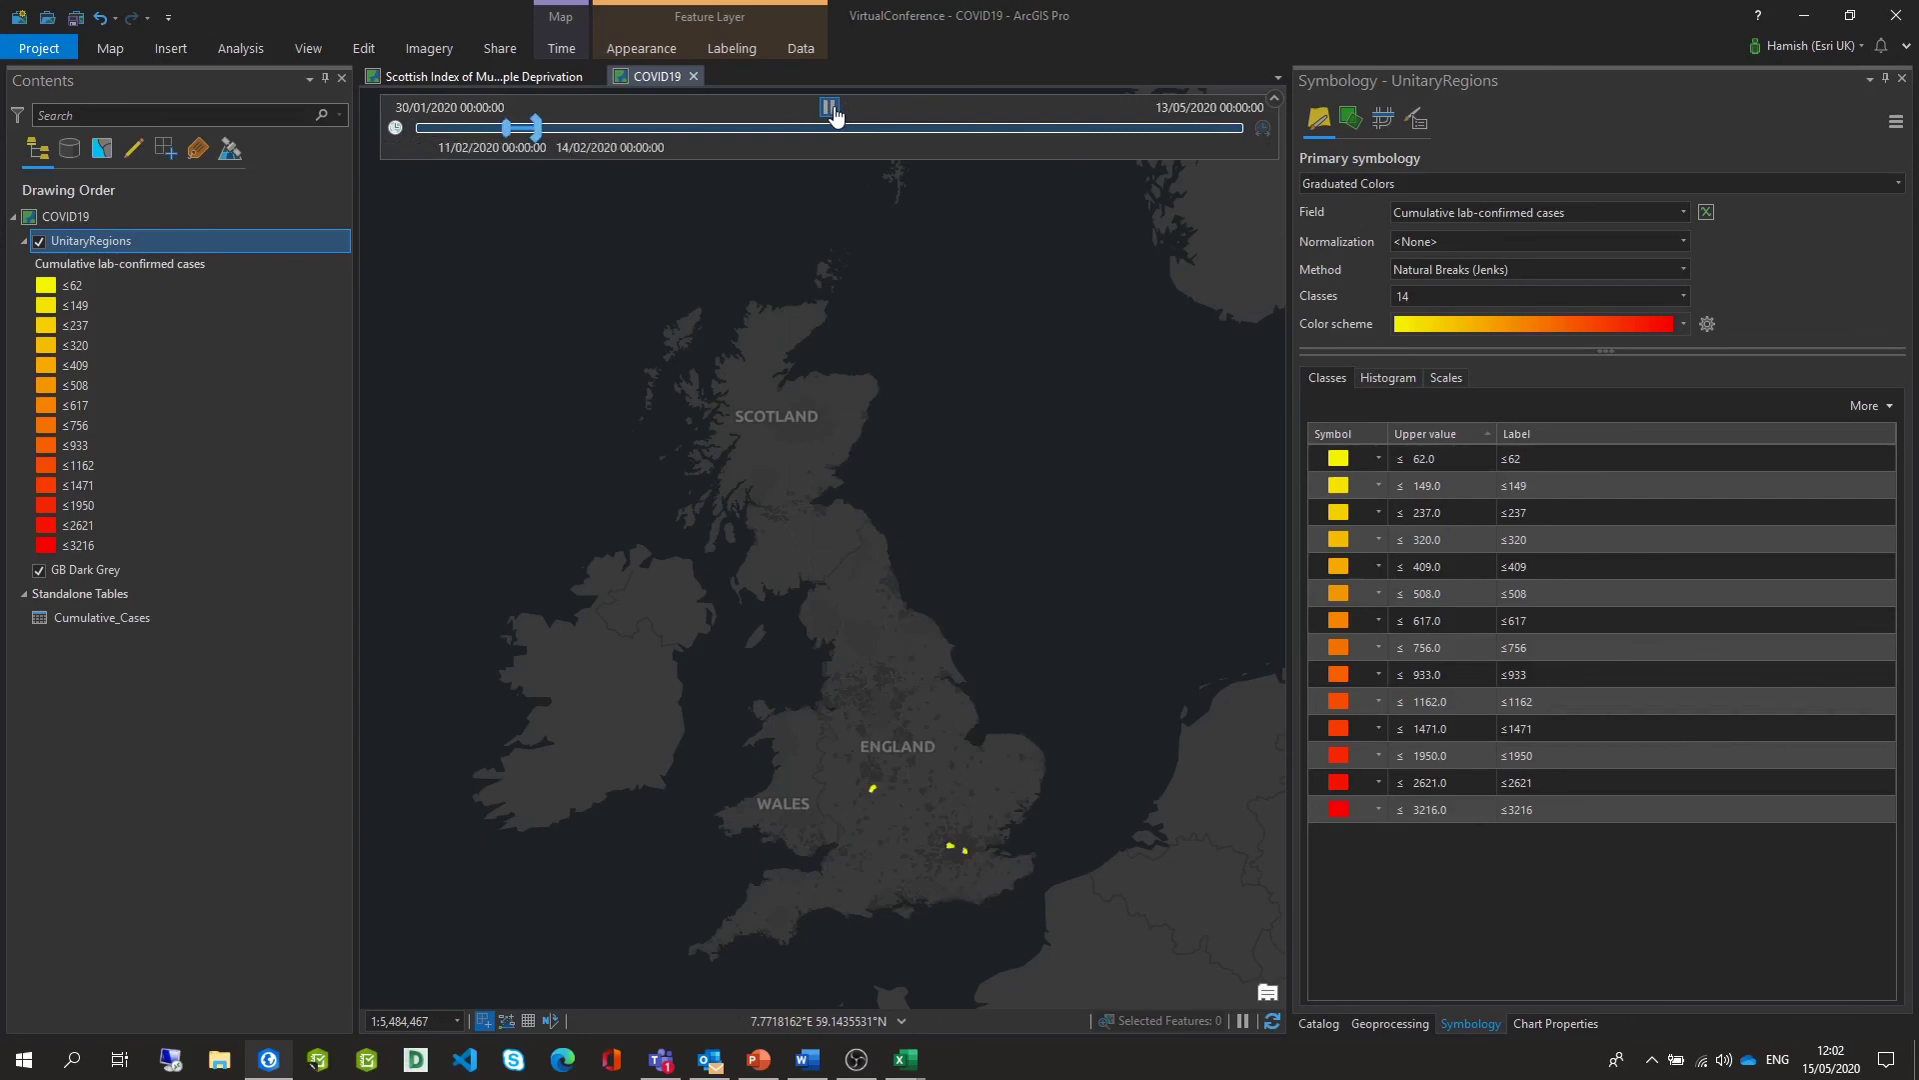